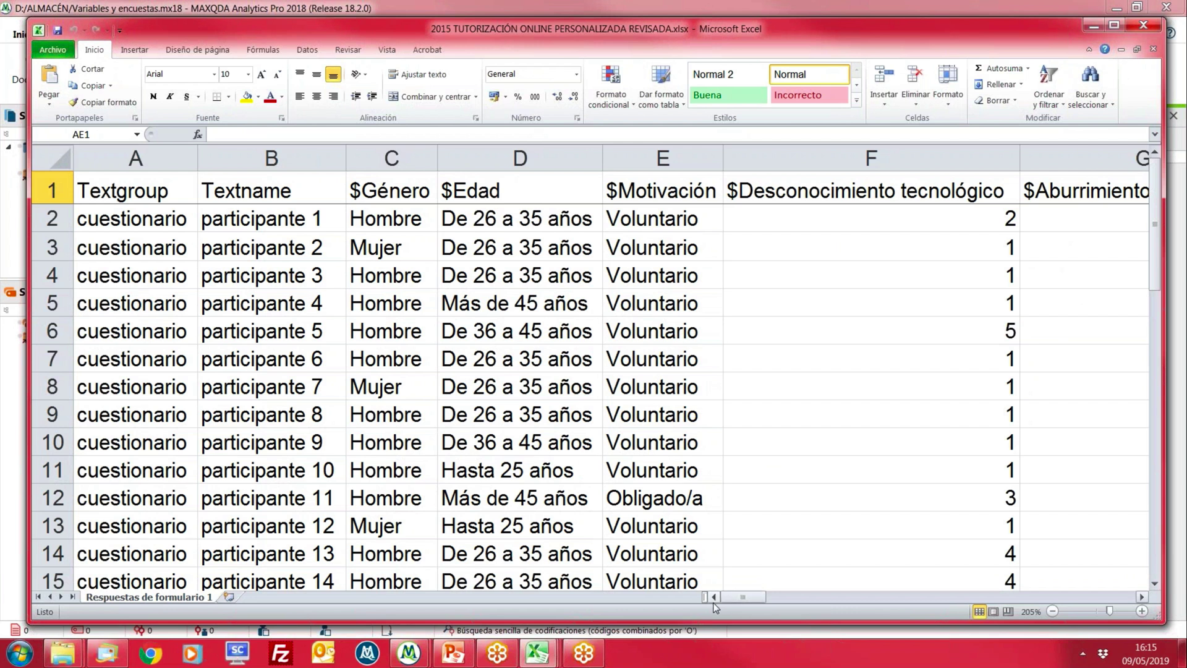
# Examine the open-answer column "Problemas curso y soluciones" and its first responses in the questionnaire sheet
pyautogui.moveTo(739, 597); pyautogui.dragTo(802, 604)
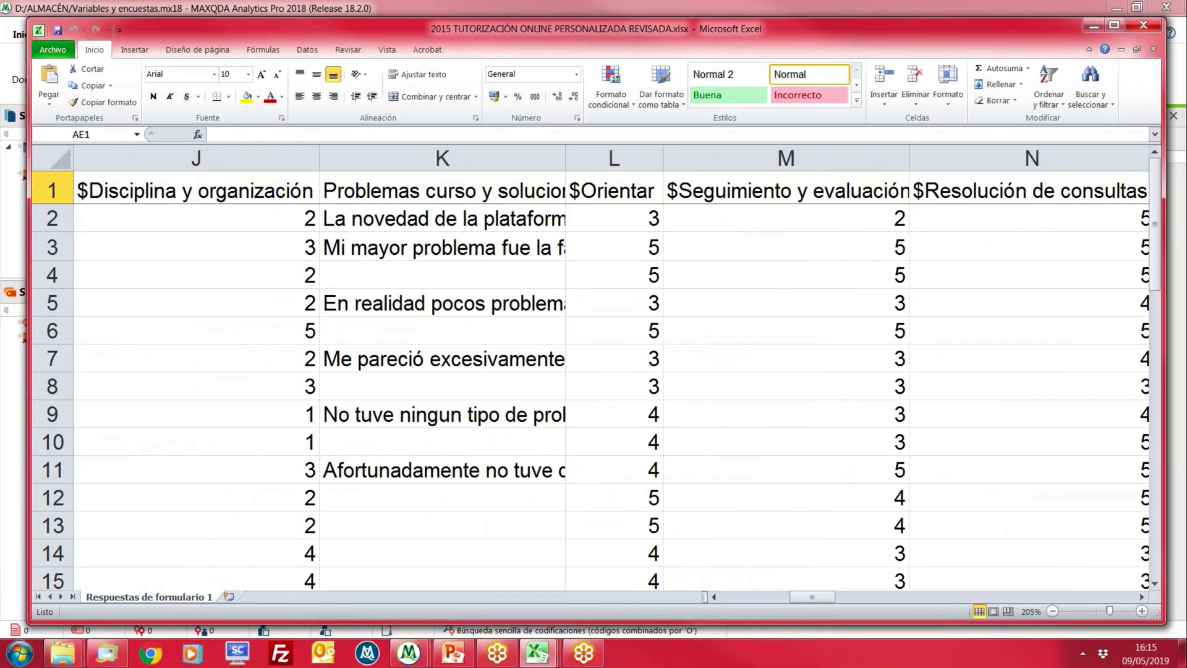
pyautogui.click(375, 197)
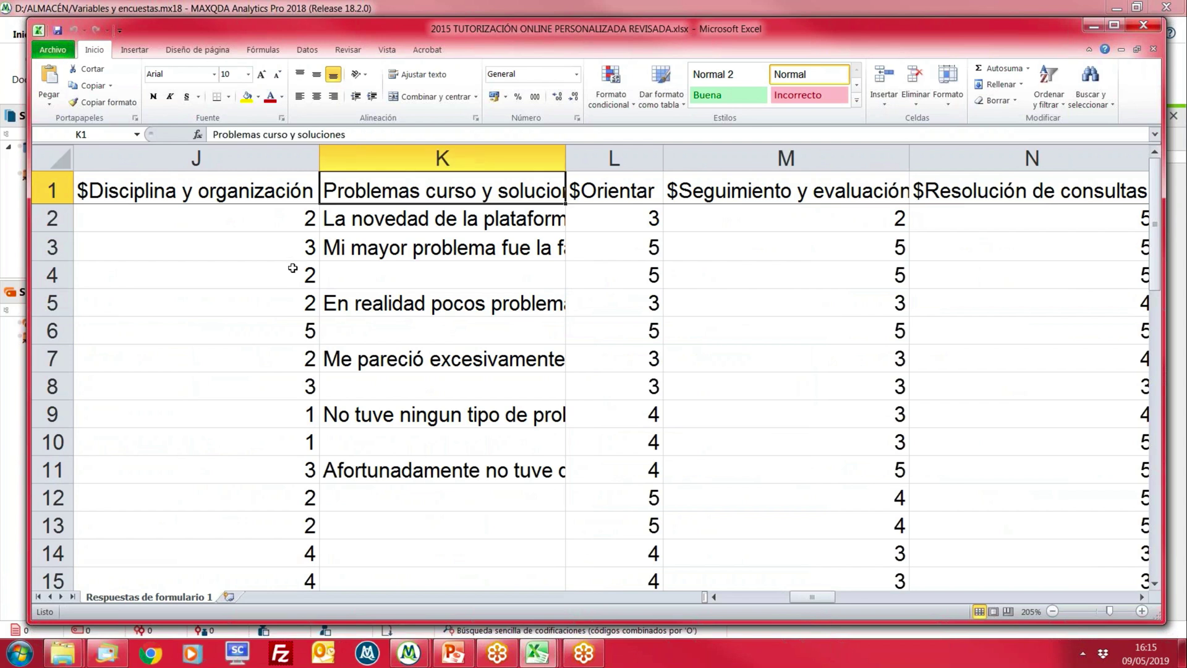
pyautogui.click(378, 216)
pyautogui.click(436, 259)
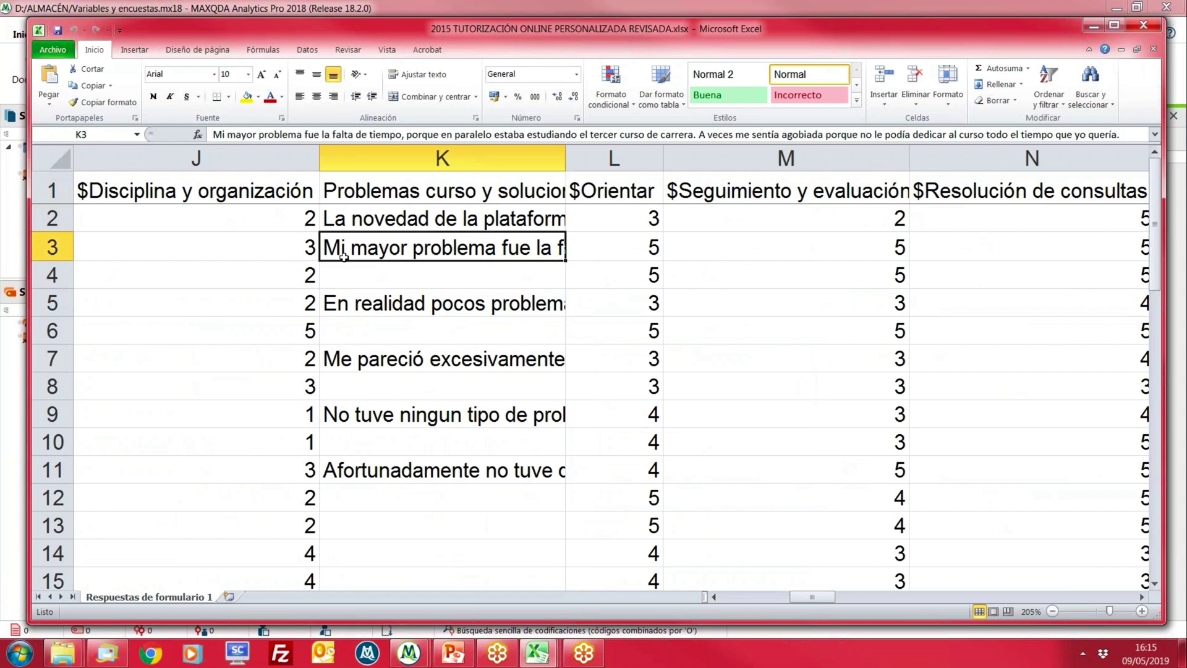
pyautogui.click(383, 196)
pyautogui.click(354, 223)
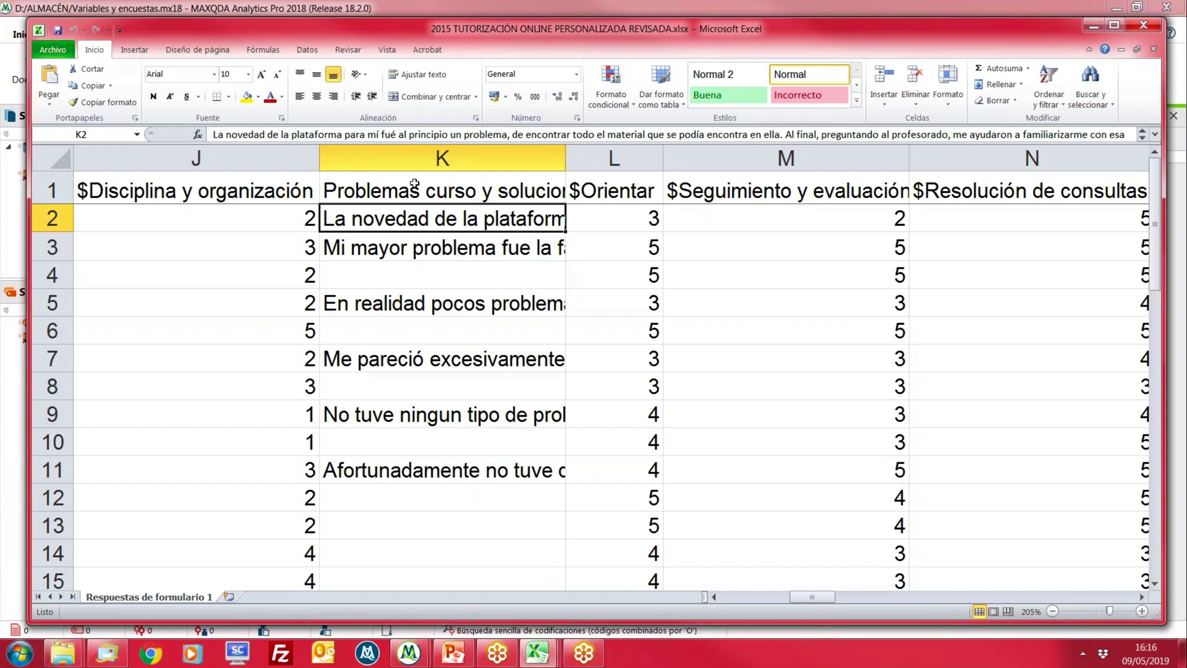
# Review the $-prefixed rating columns from Desconocimiento tecnológico to Disciplina y organización in the header row
pyautogui.moveTo(827, 597); pyautogui.dragTo(792, 612)
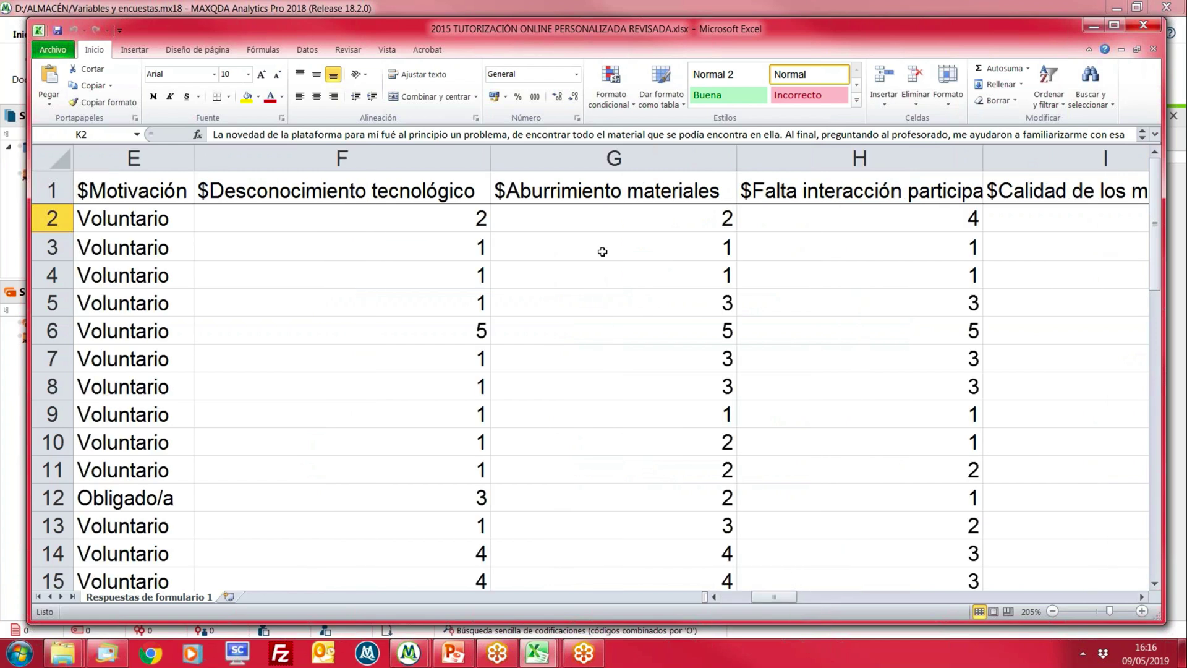
pyautogui.click(604, 197)
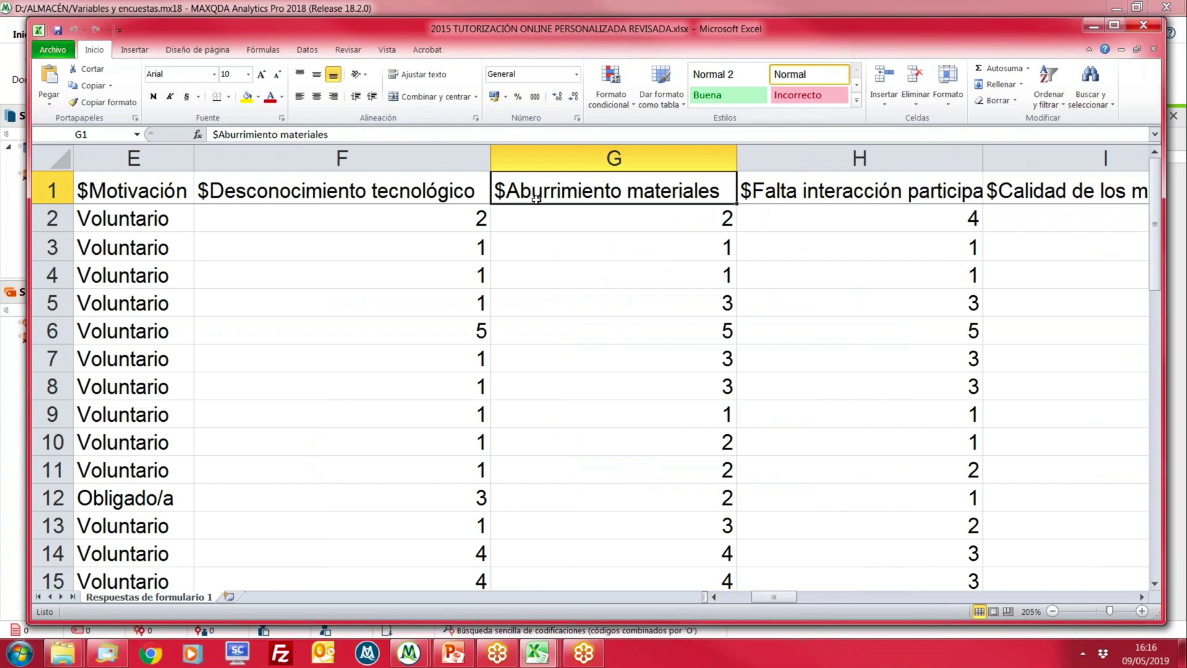
pyautogui.click(333, 194)
pyautogui.click(835, 201)
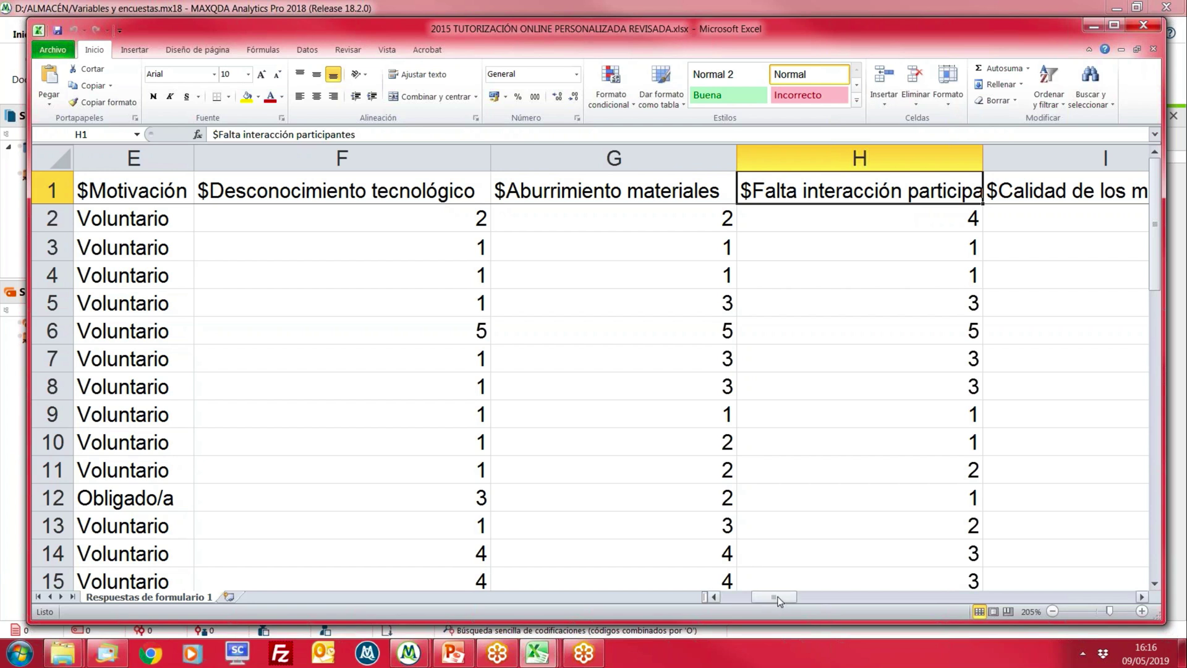
pyautogui.moveTo(778, 601); pyautogui.dragTo(808, 601)
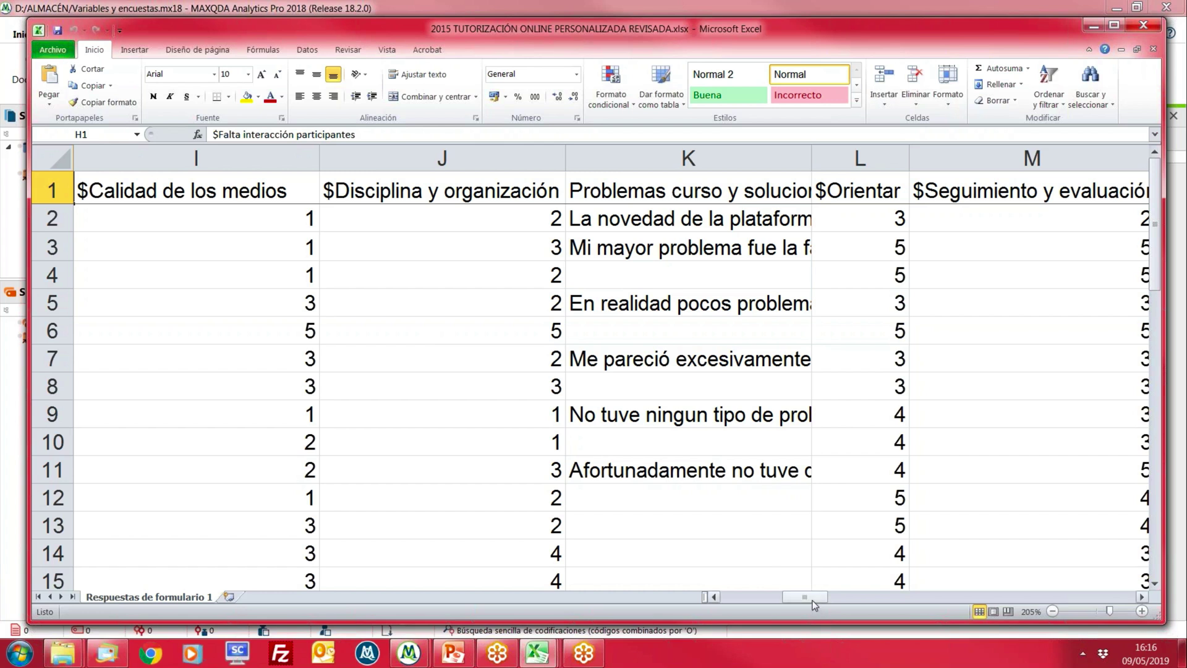
# Examine the "Funciones tutor más relevantes" answers and the tutor skill columns through to "Habilidades tutor"
pyautogui.moveTo(805, 597); pyautogui.dragTo(880, 603)
pyautogui.click(485, 224)
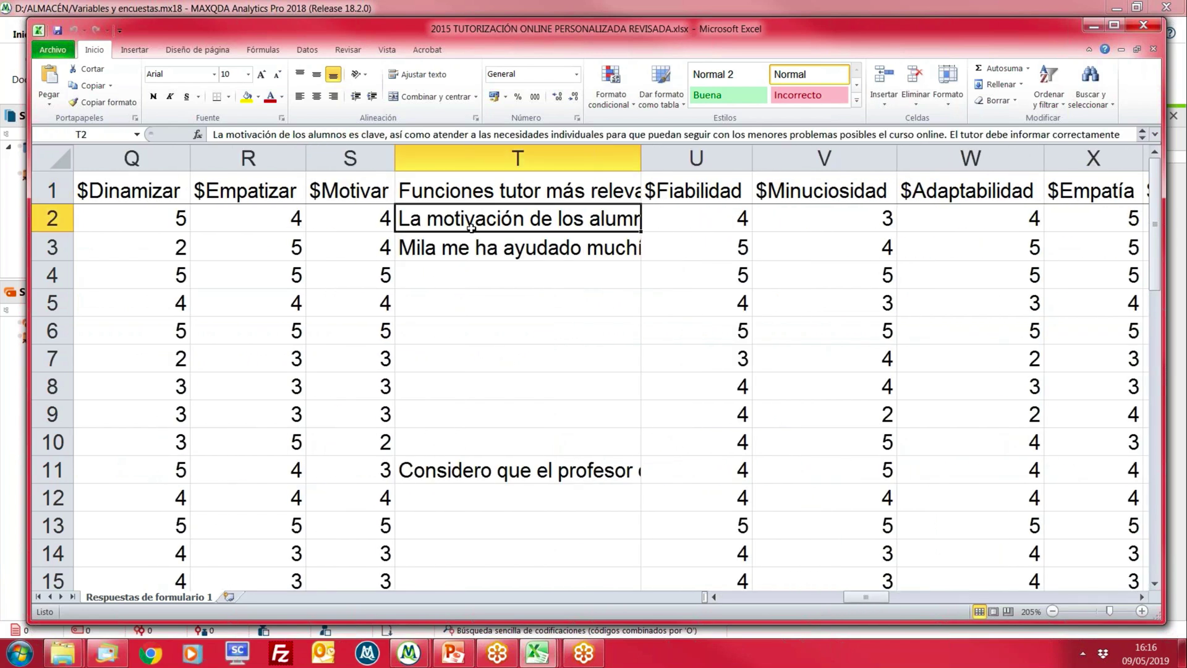
pyautogui.click(477, 191)
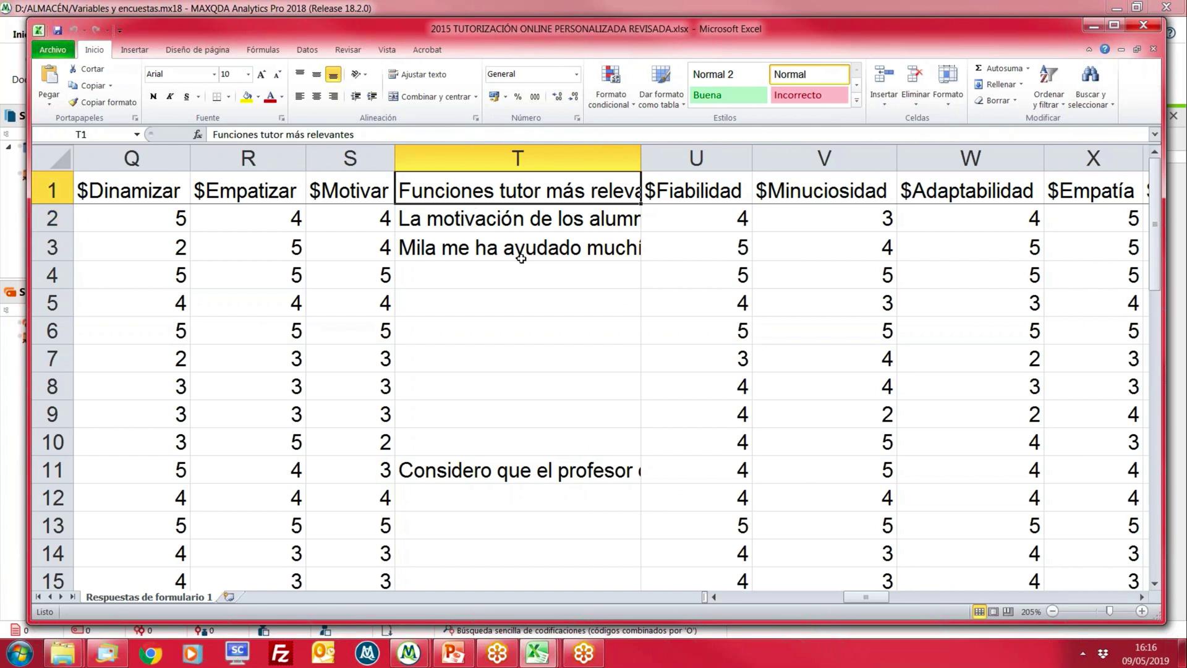
pyautogui.moveTo(859, 603); pyautogui.dragTo(900, 597)
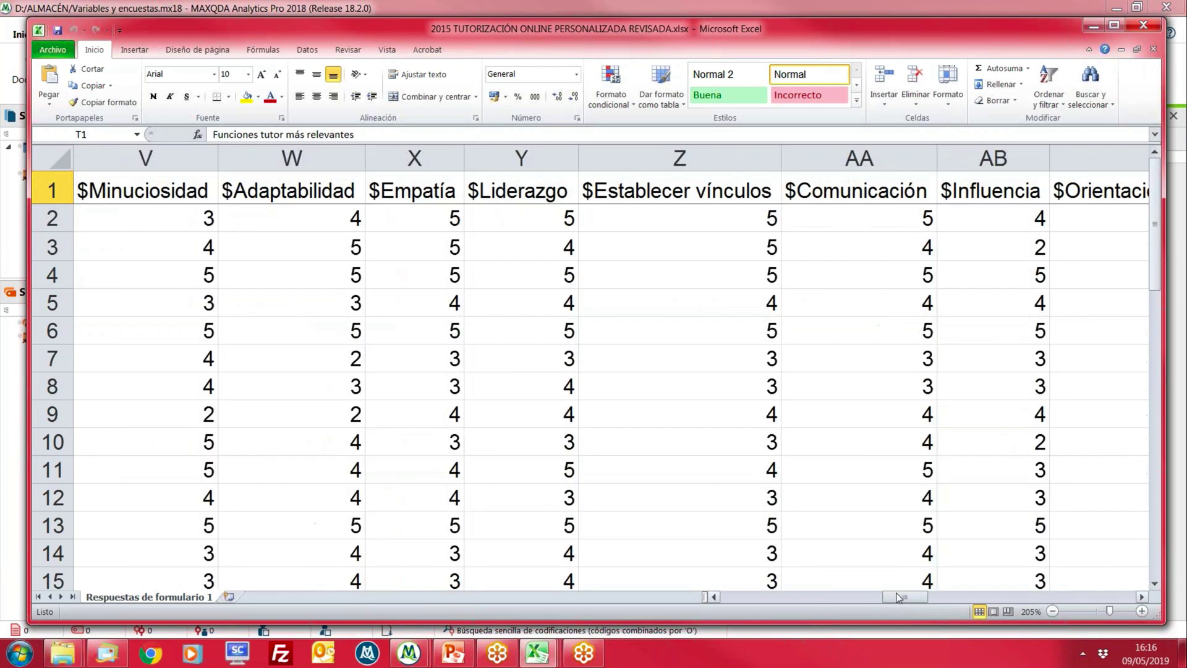
pyautogui.click(498, 197)
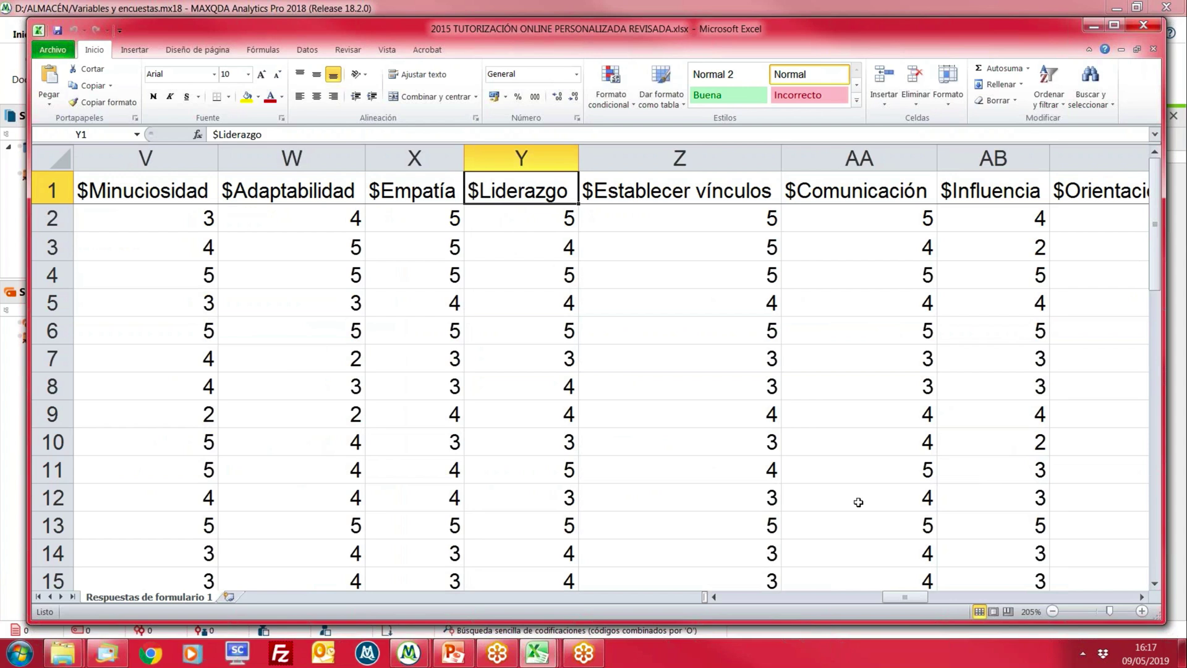
pyautogui.moveTo(913, 601); pyautogui.dragTo(959, 601)
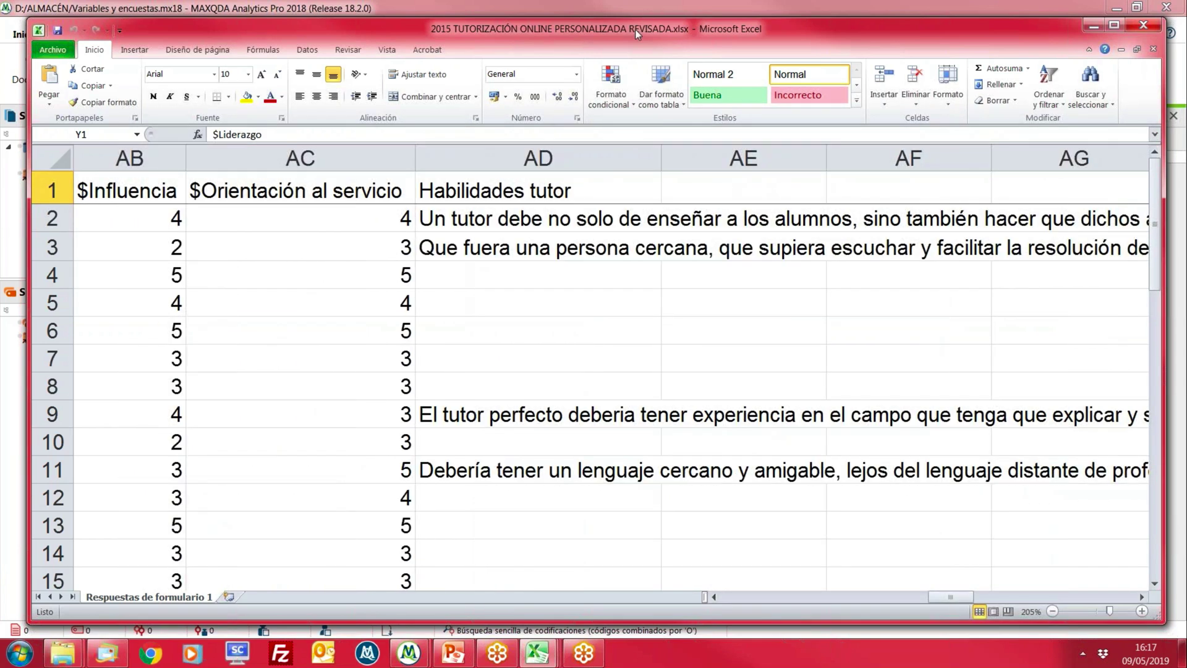
# Switch to the MAXQDA project "Variables y encuestas" and start importing survey data from an Excel table
pyautogui.moveTo(636, 29); pyautogui.dragTo(619, 22)
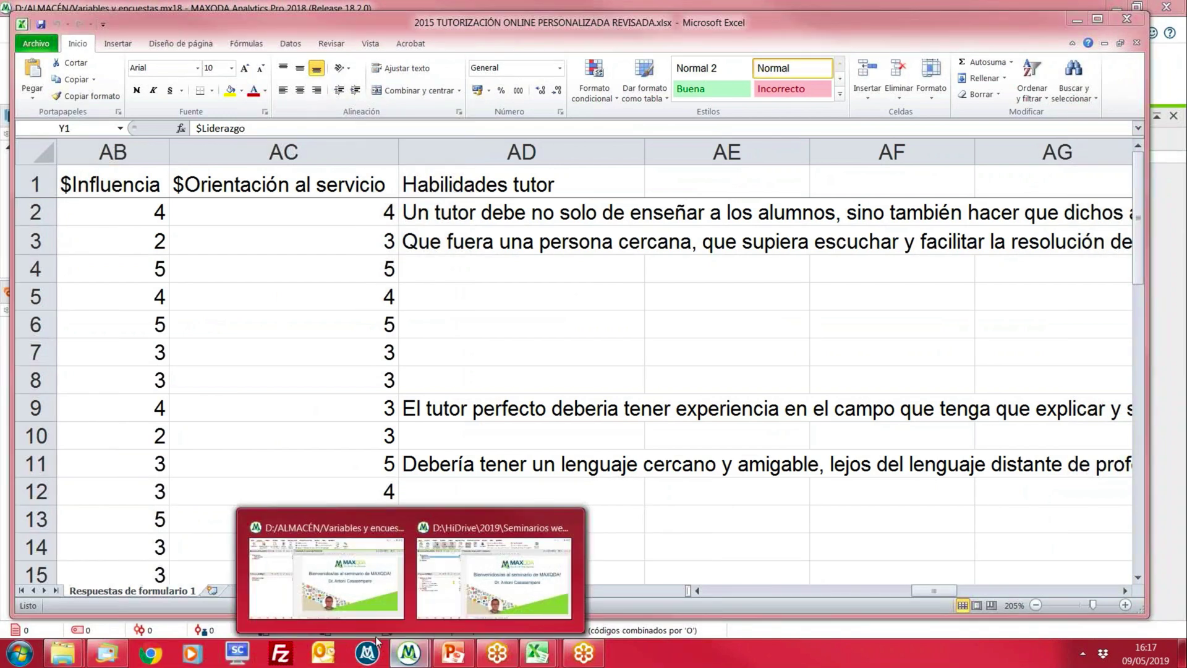
pyautogui.click(327, 575)
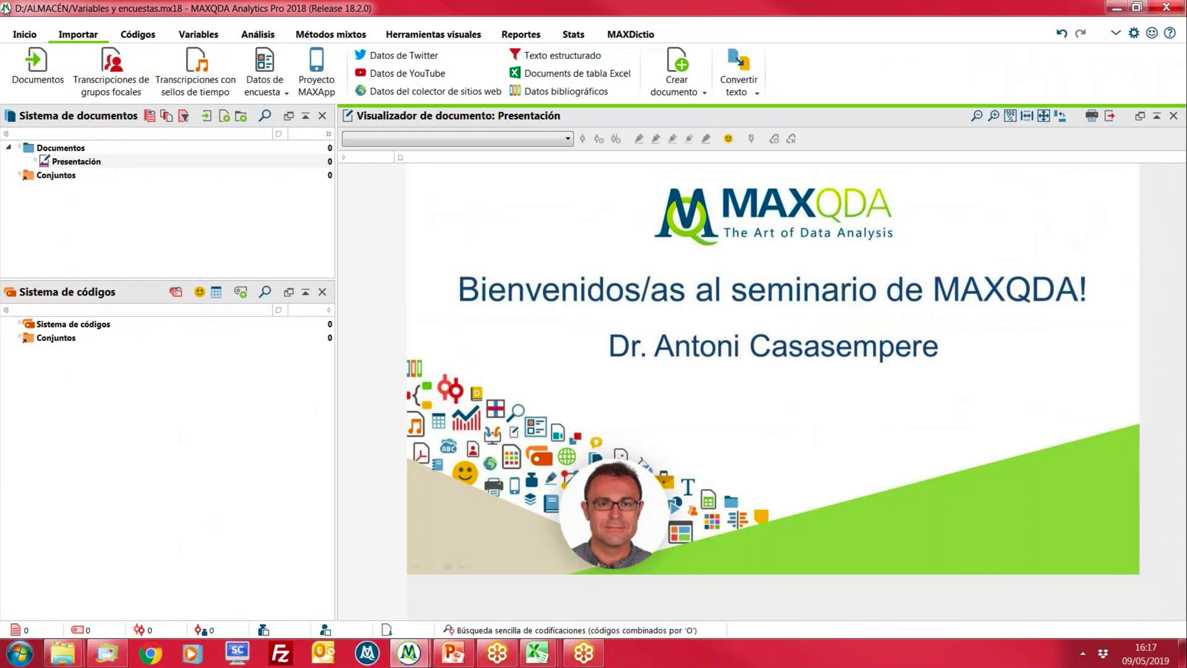
pyautogui.click(24, 35)
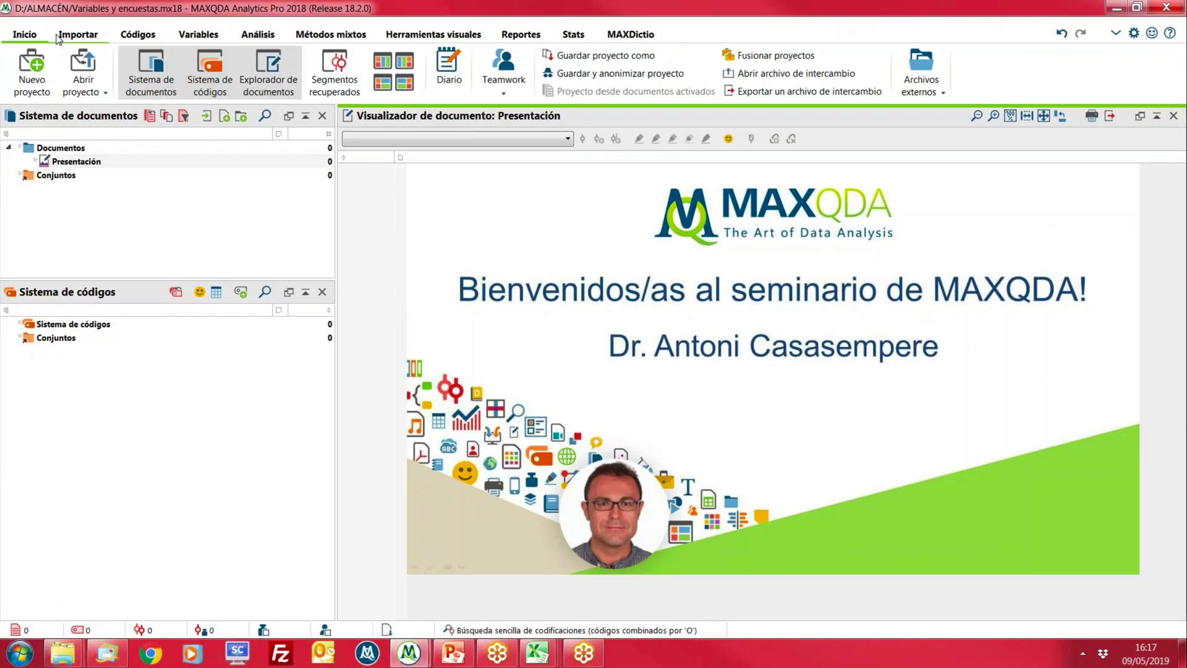
pyautogui.click(83, 37)
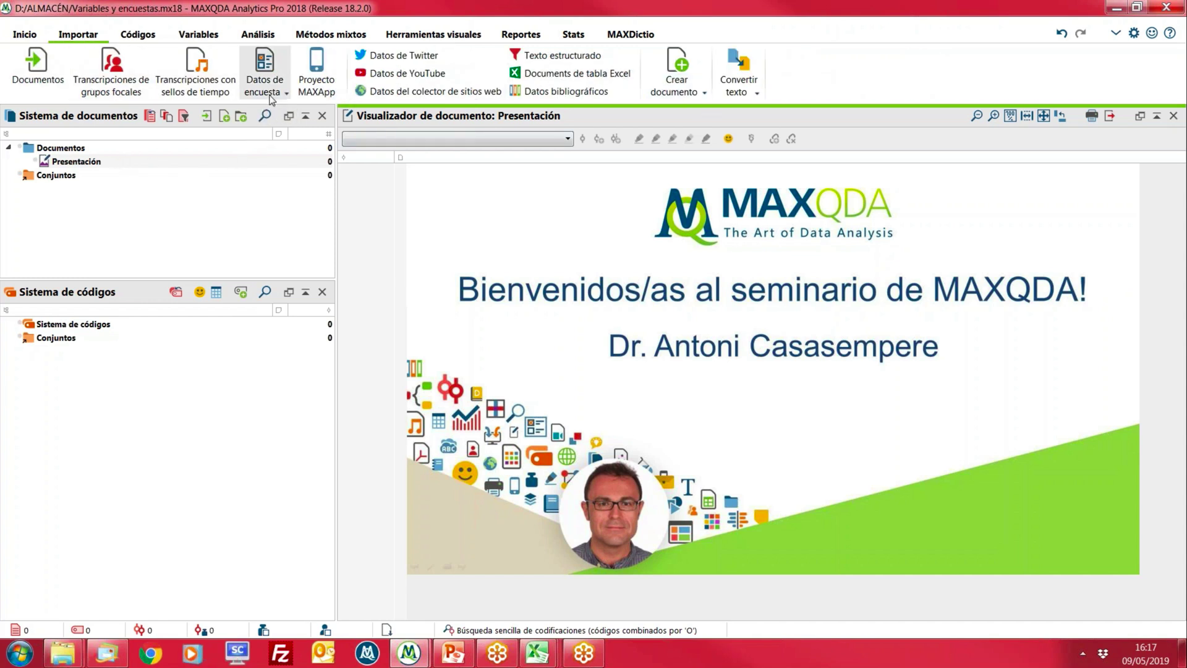
pyautogui.click(272, 99)
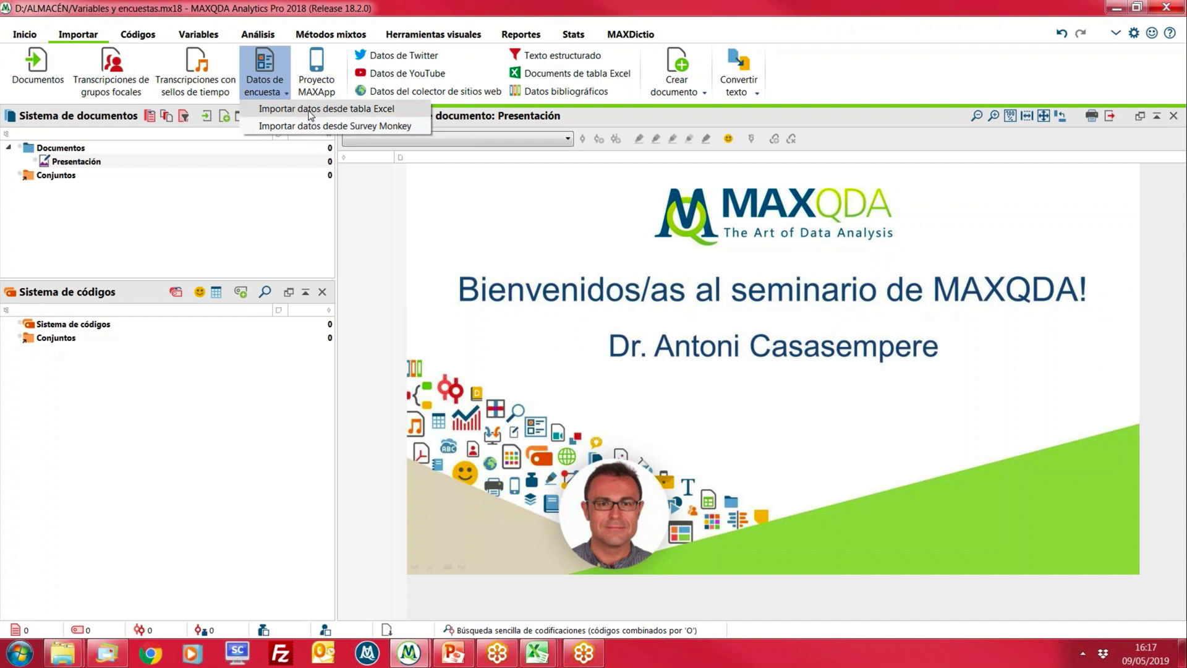
pyautogui.click(311, 112)
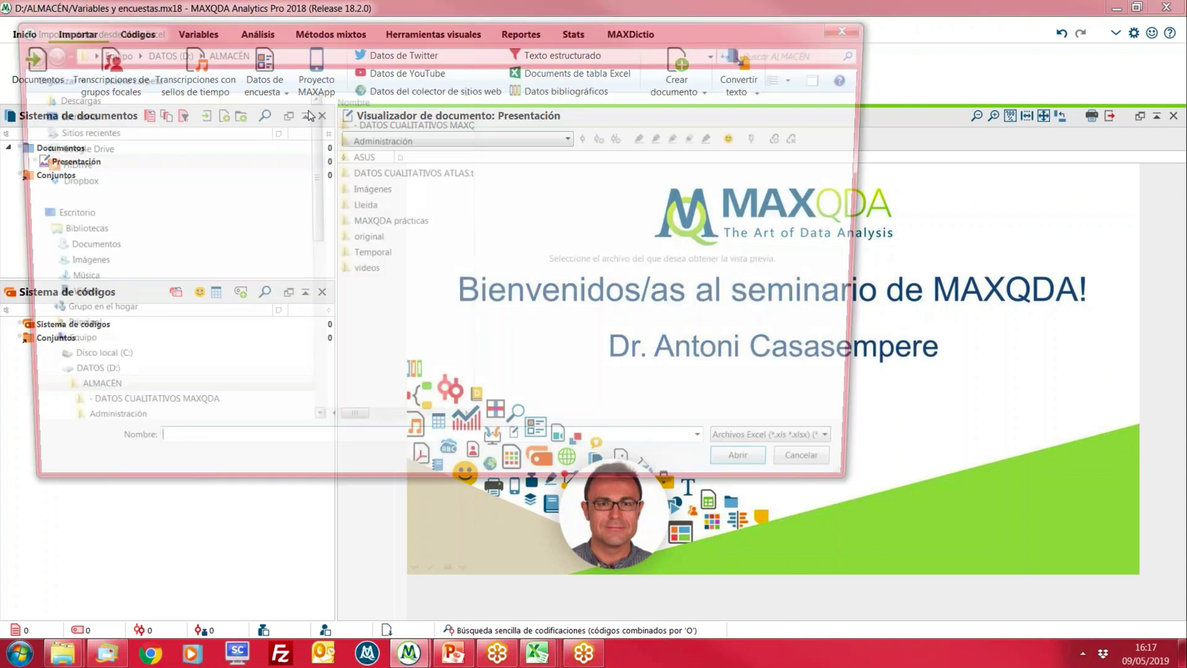
# Open "2015 TUTORIZACIÓN ONLINE PERSONALIZADA REVISADA.xlsx" from the Cuestionario folder inside "- DATOS CUALITATIVOS MAXQDA" as the import source
pyautogui.doubleClick(377, 123)
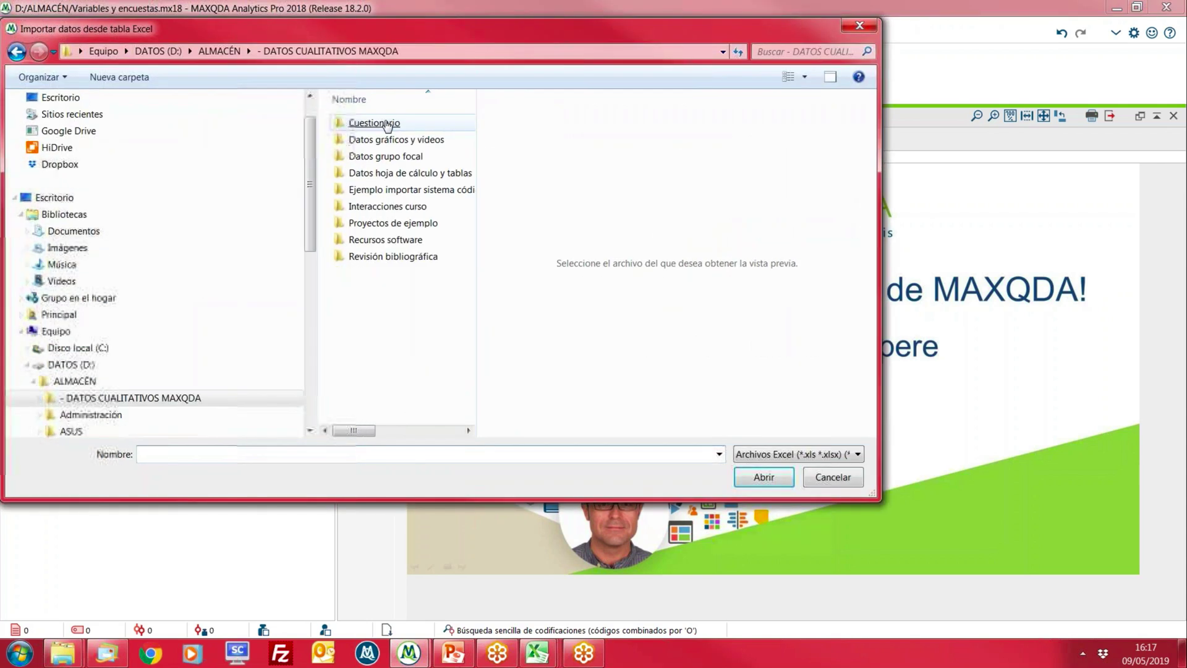
pyautogui.doubleClick(374, 122)
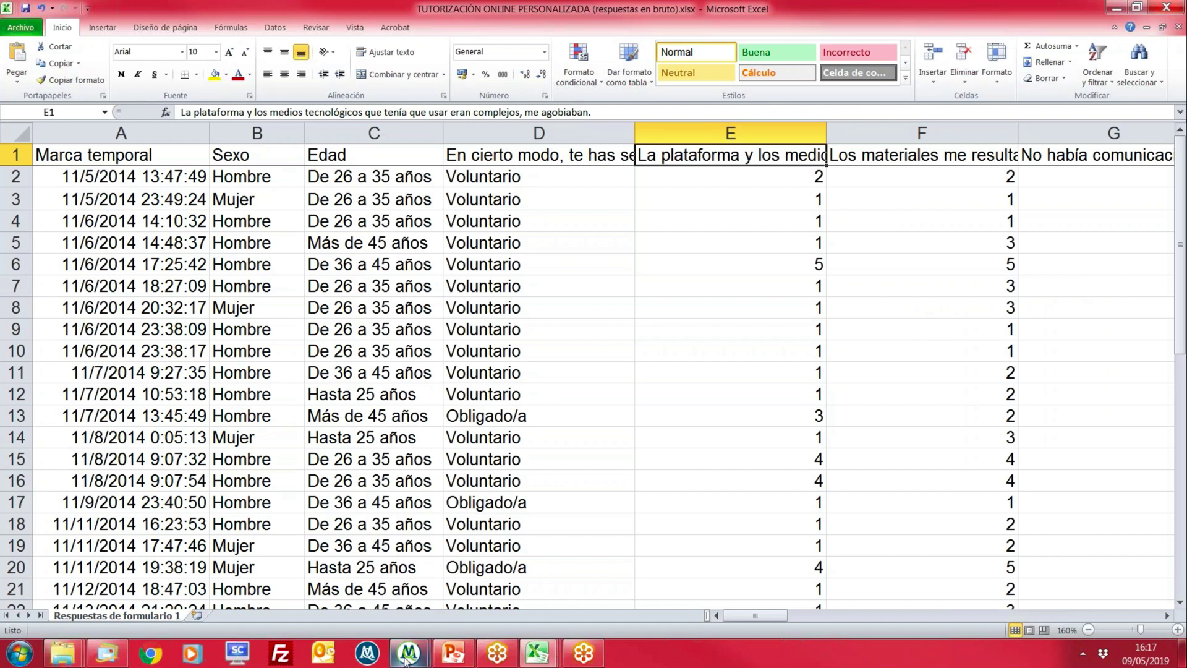
pyautogui.moveTo(406, 657)
pyautogui.click(256, 556)
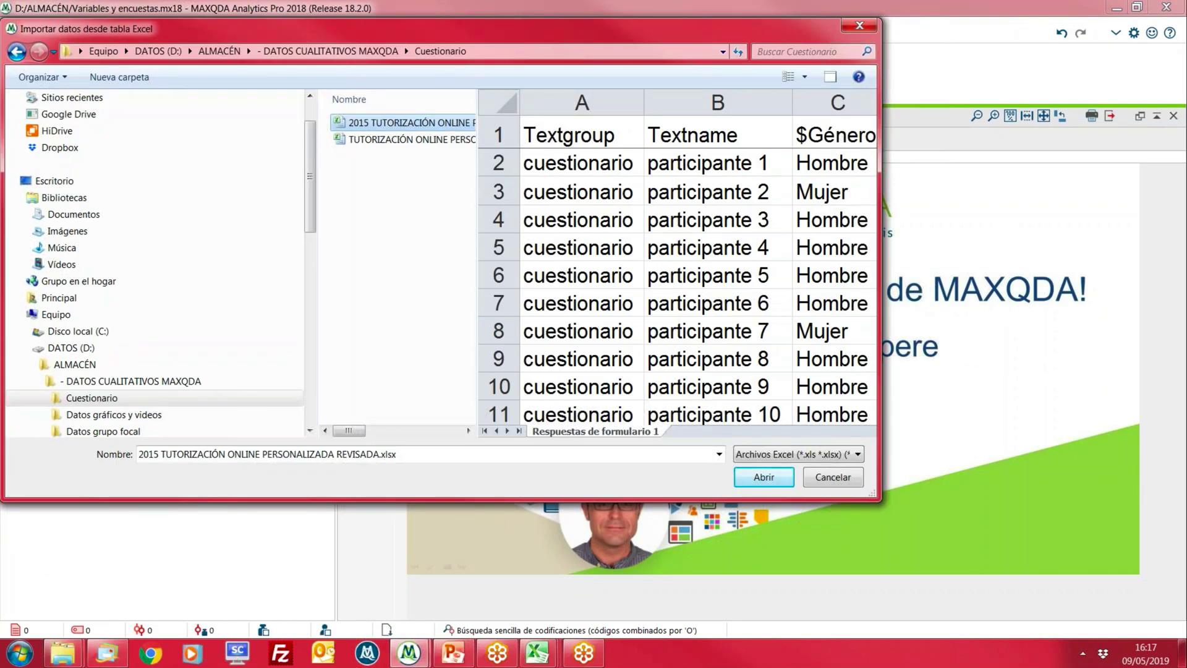
pyautogui.moveTo(476, 183); pyautogui.dragTo(637, 183)
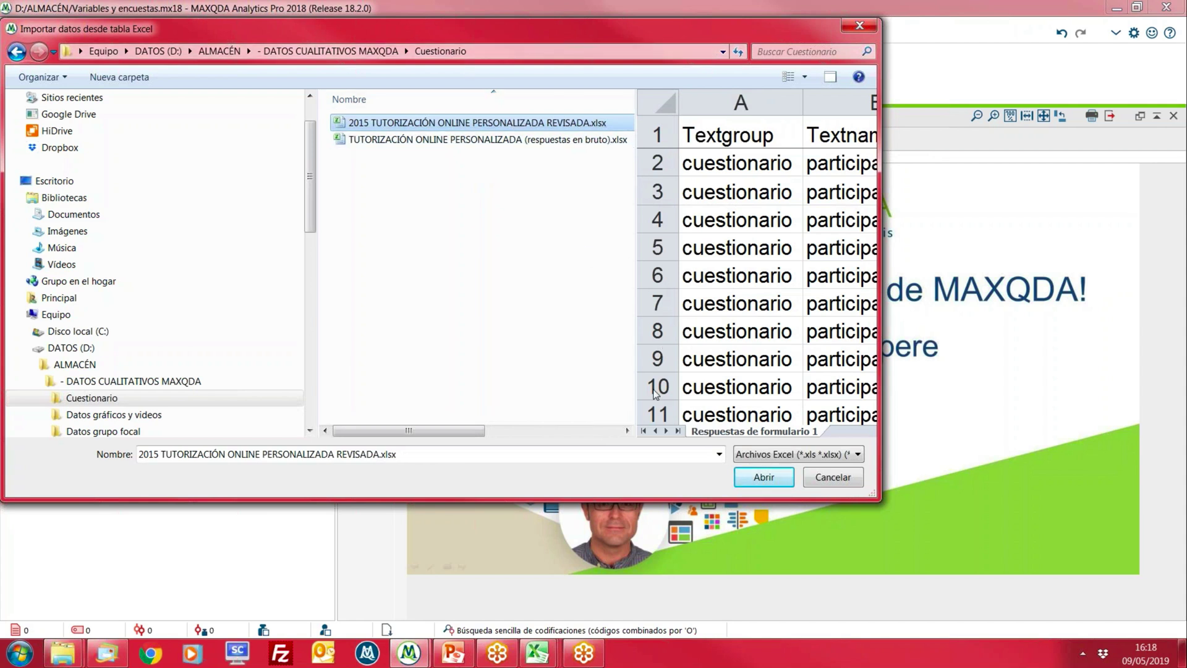
pyautogui.click(758, 485)
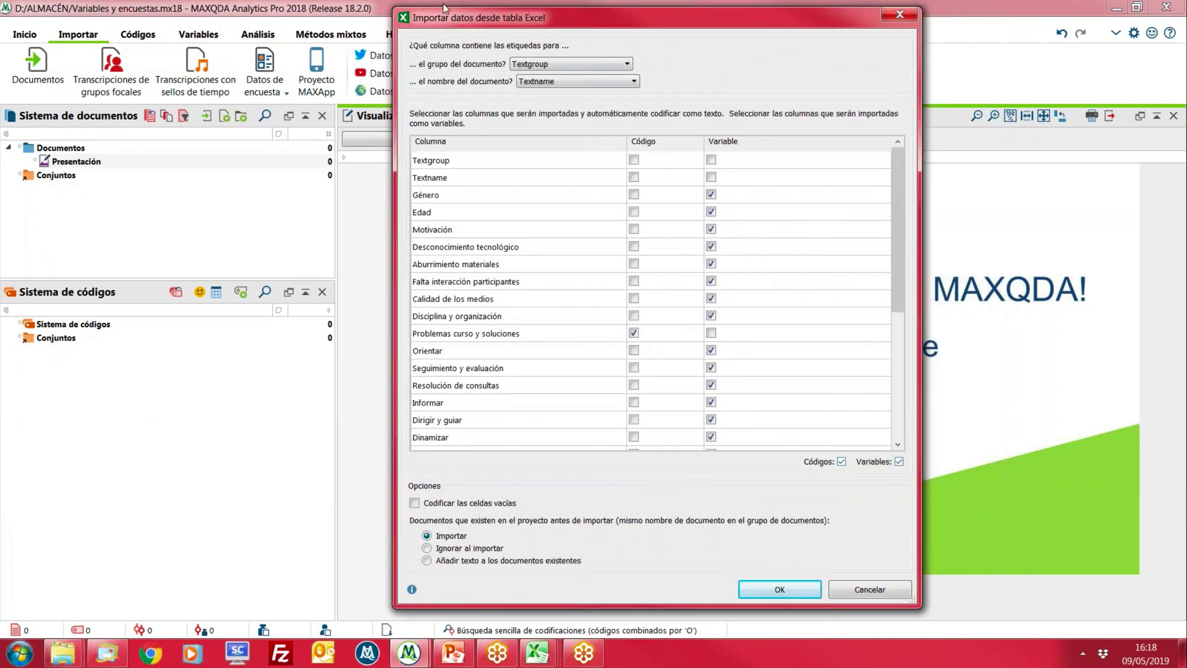
# Use Textgroup as the document group column and Textname as the document name column for the import
pyautogui.moveTo(488, 25); pyautogui.dragTo(403, 29)
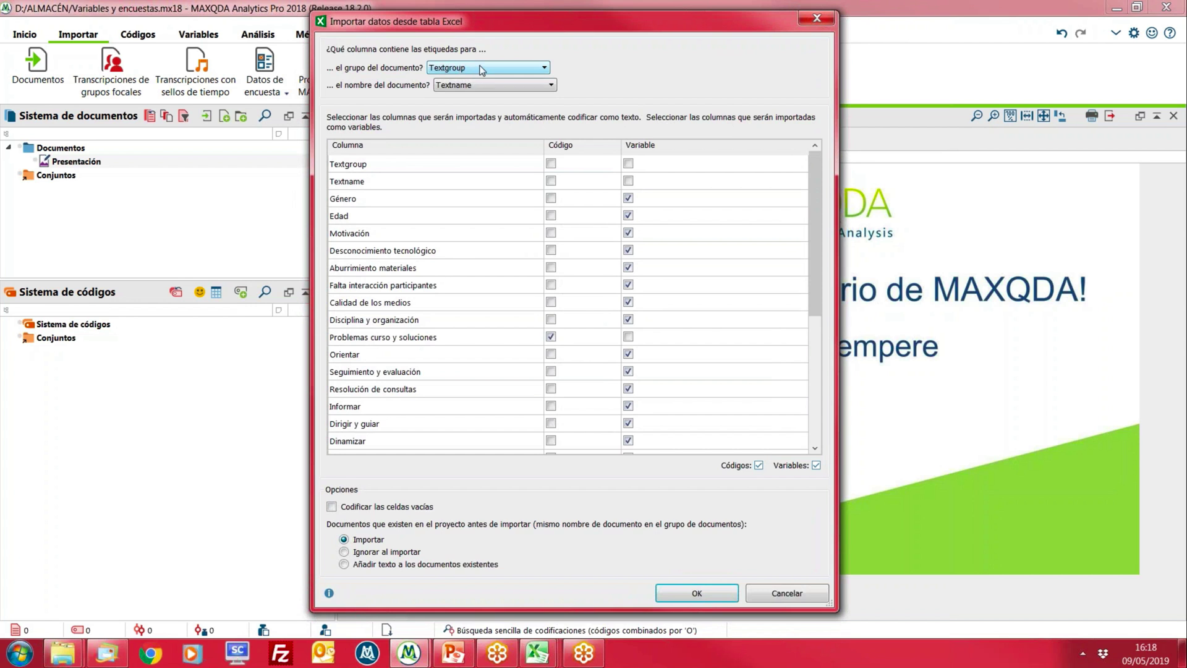
pyautogui.click(482, 68)
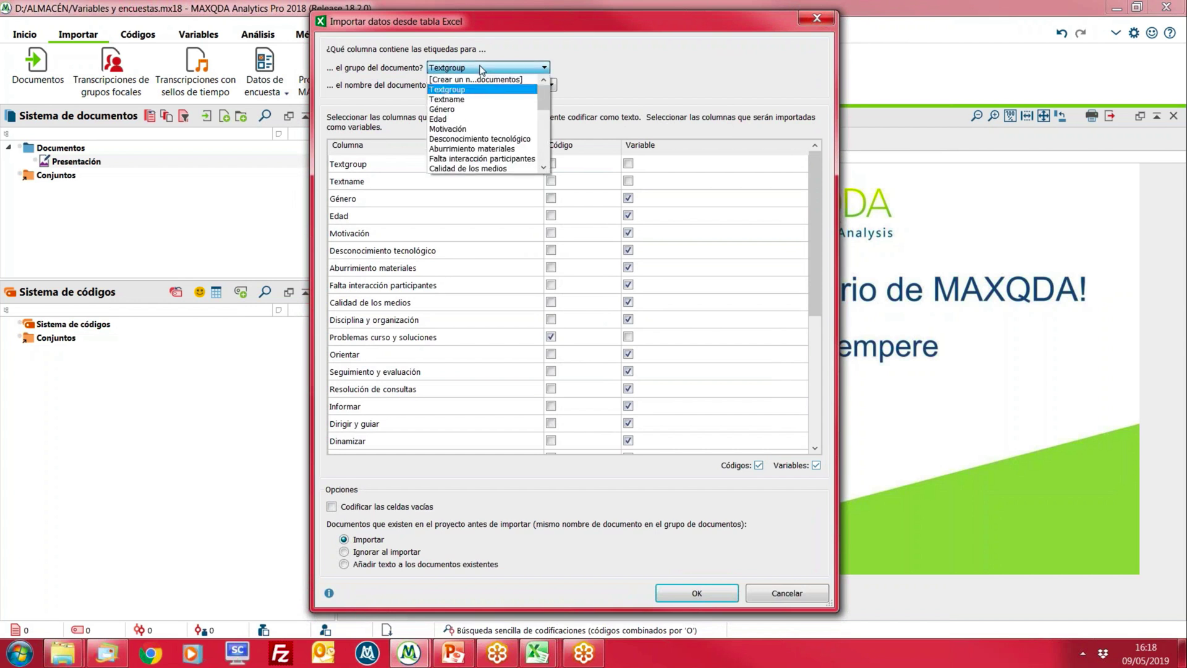
pyautogui.click(481, 68)
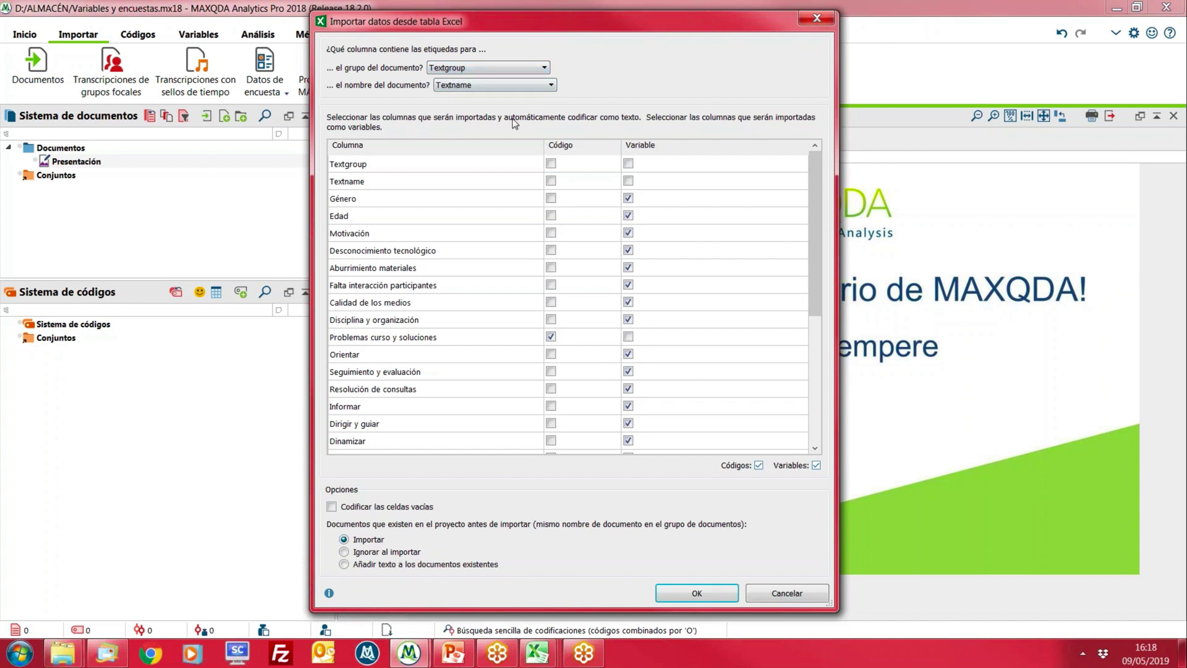
pyautogui.click(506, 86)
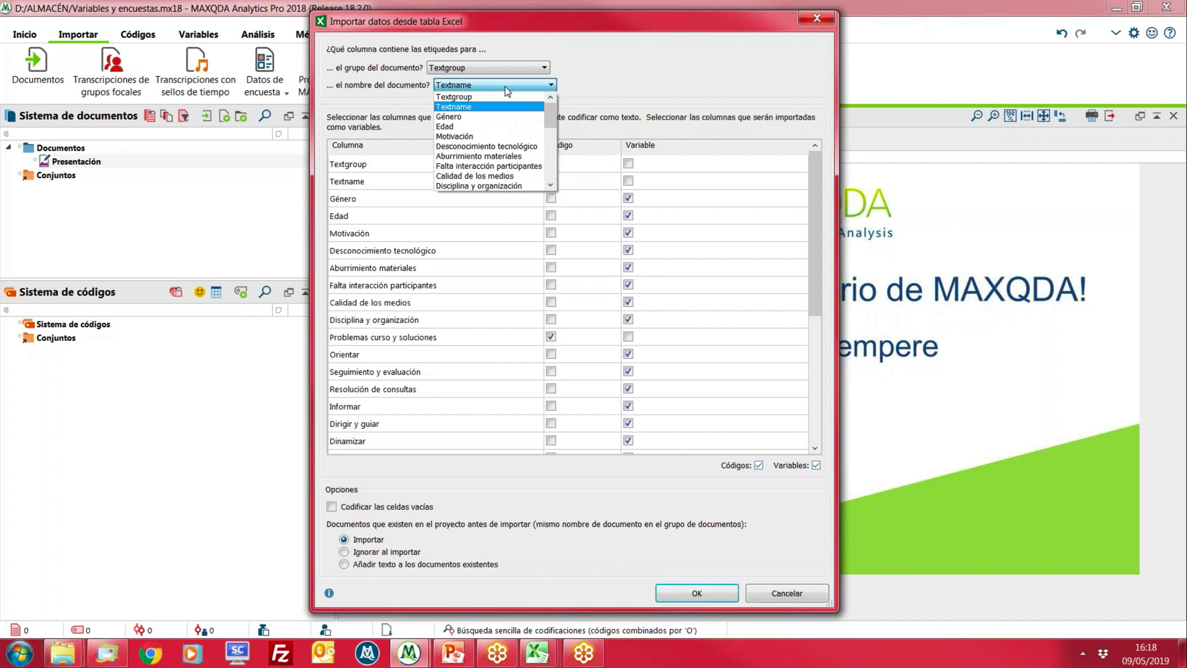
pyautogui.click(456, 106)
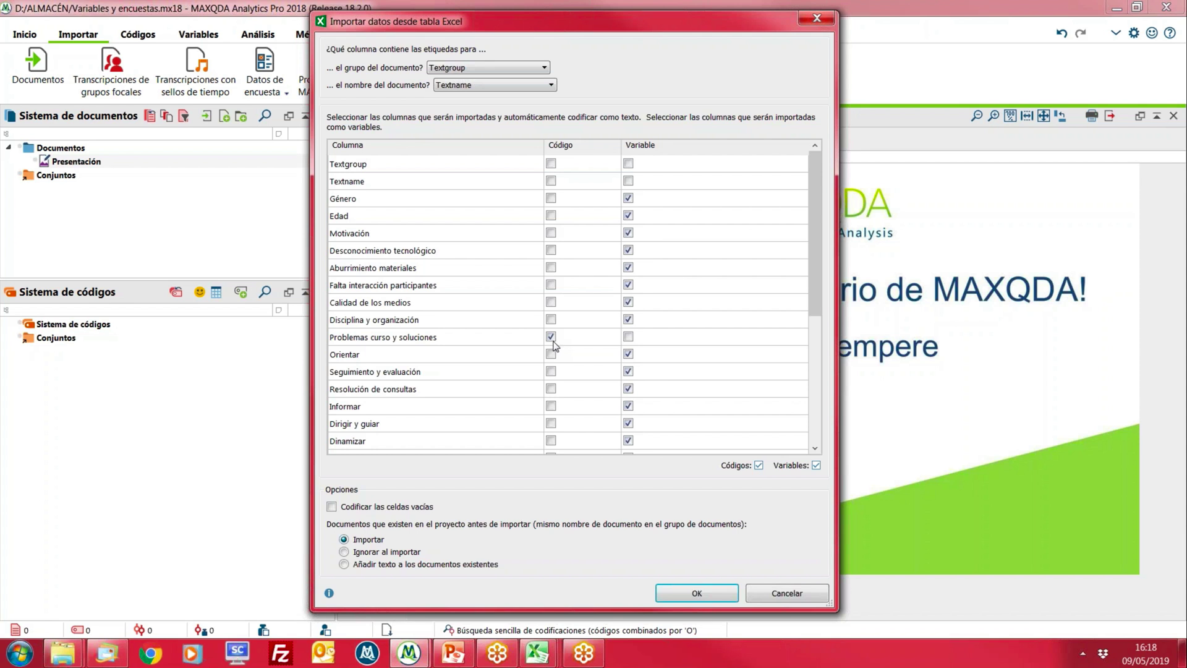
# Check which columns import as codes or variables down to Habilidades tutor, and accept the import settings
pyautogui.click(628, 215)
pyautogui.moveTo(816, 275); pyautogui.dragTo(816, 345)
pyautogui.moveTo(812, 362); pyautogui.dragTo(813, 323)
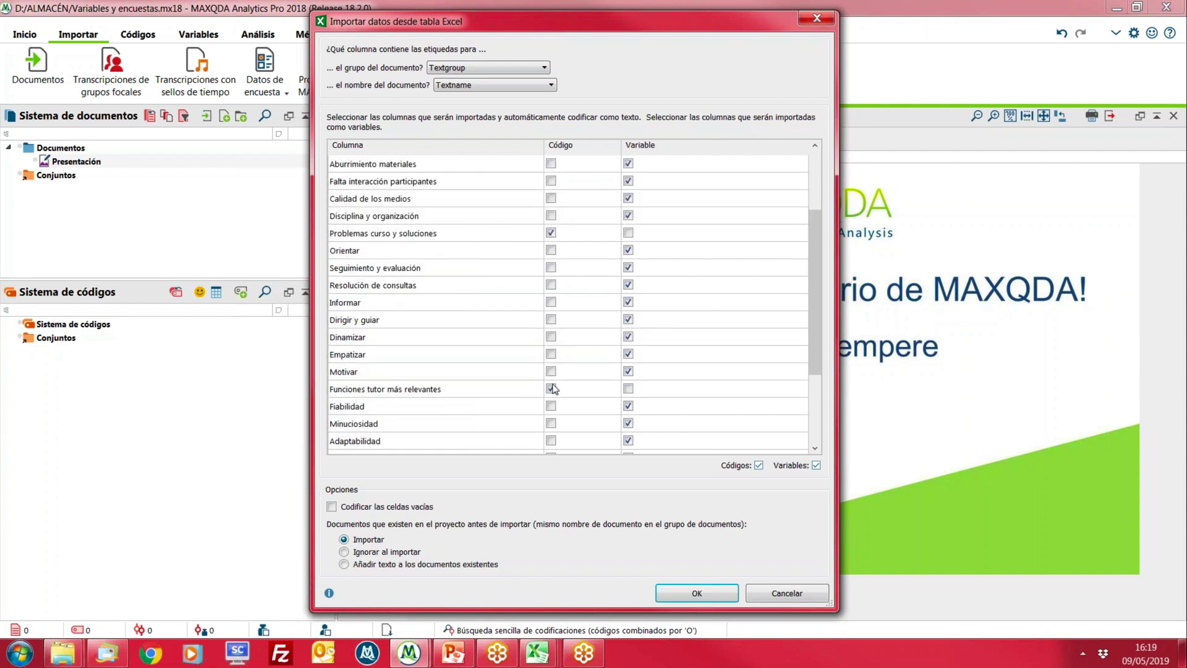
pyautogui.moveTo(815, 297); pyautogui.dragTo(815, 364)
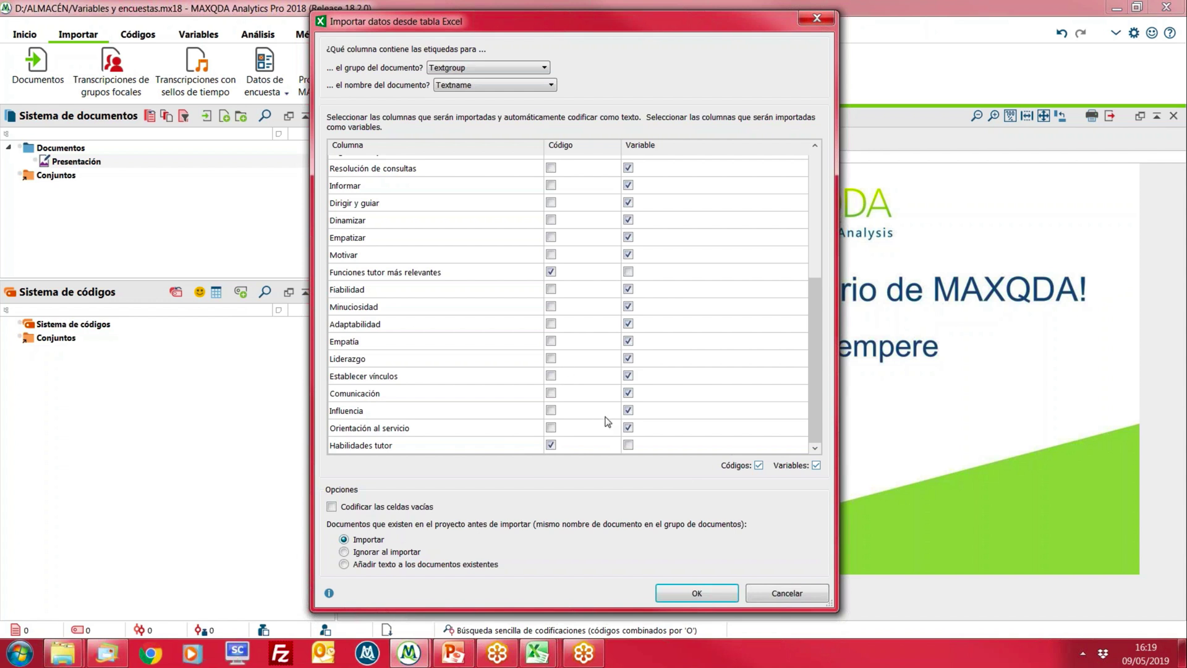
pyautogui.click(686, 593)
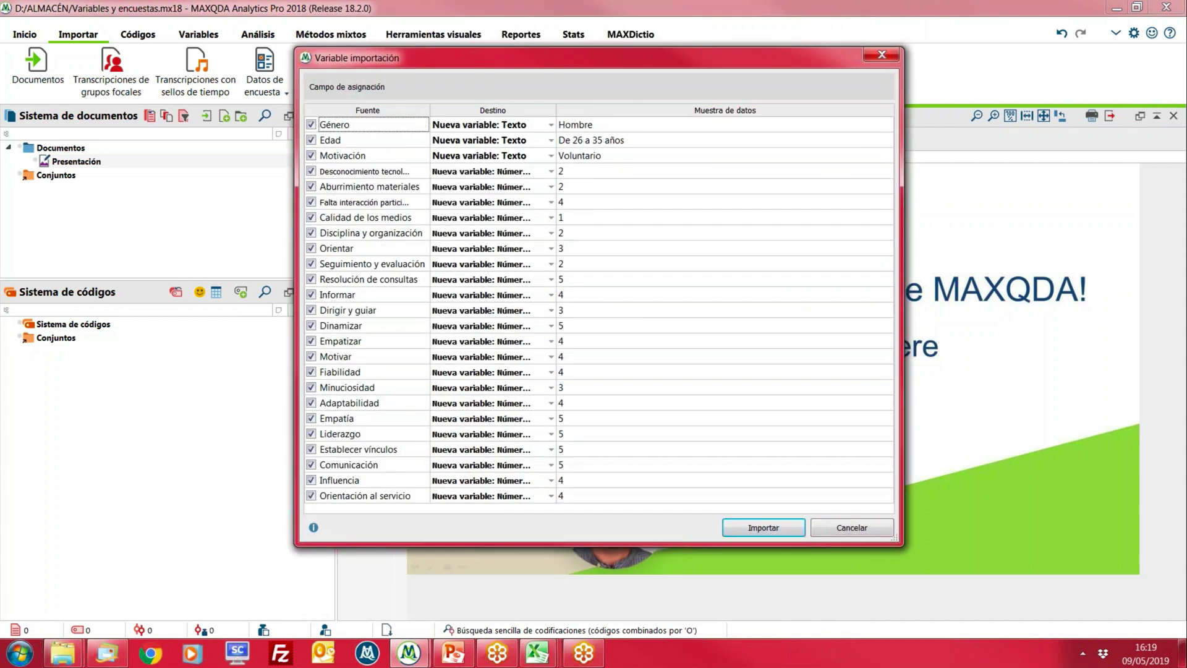
# Check the variable types assigned to the source fields, keep Desconocimiento tecnológico as Número entero, and import all listed fields as new variables
pyautogui.moveTo(556, 113); pyautogui.dragTo(603, 117)
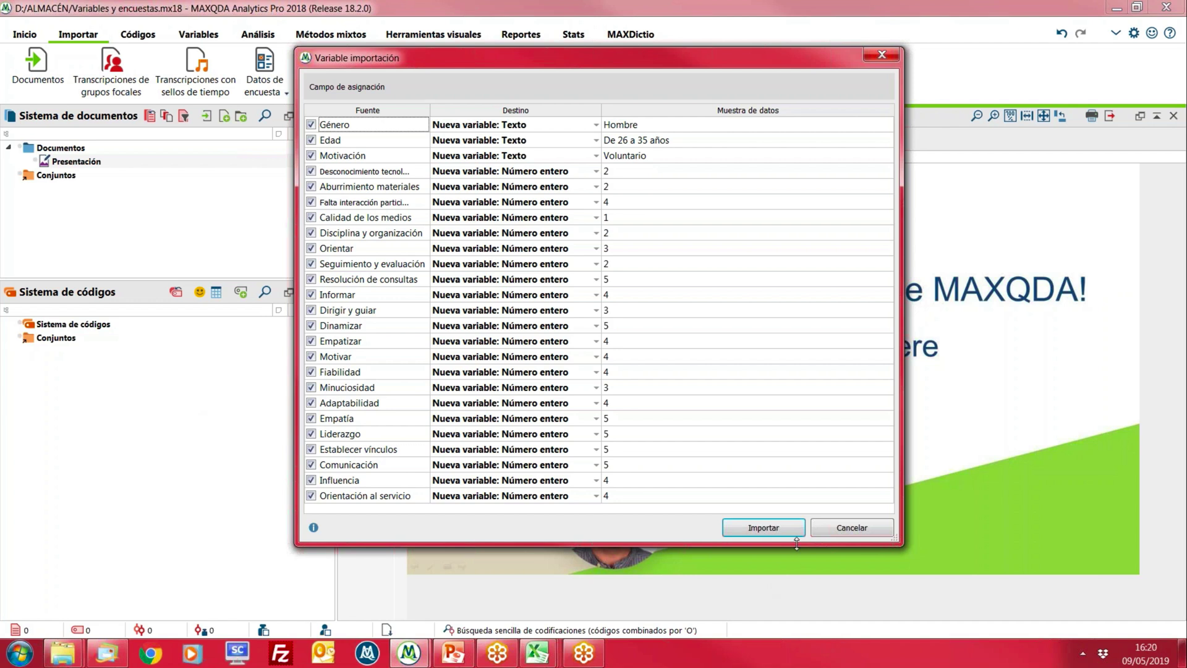
pyautogui.moveTo(798, 546); pyautogui.dragTo(798, 560)
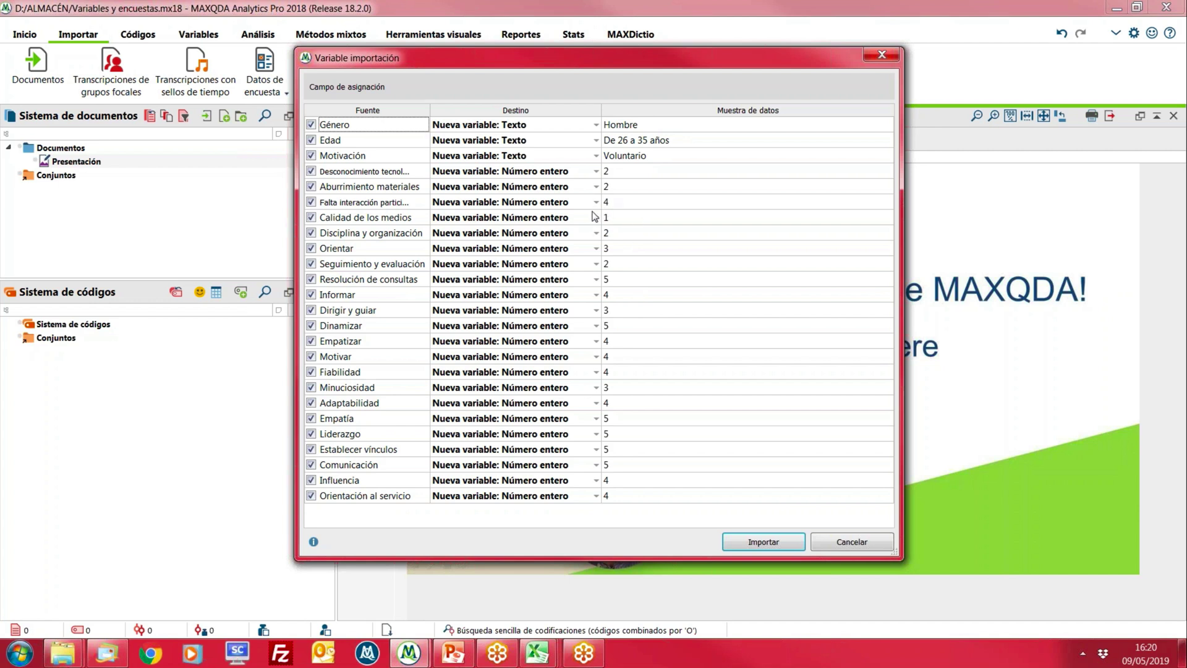
pyautogui.click(596, 172)
pyautogui.click(596, 172)
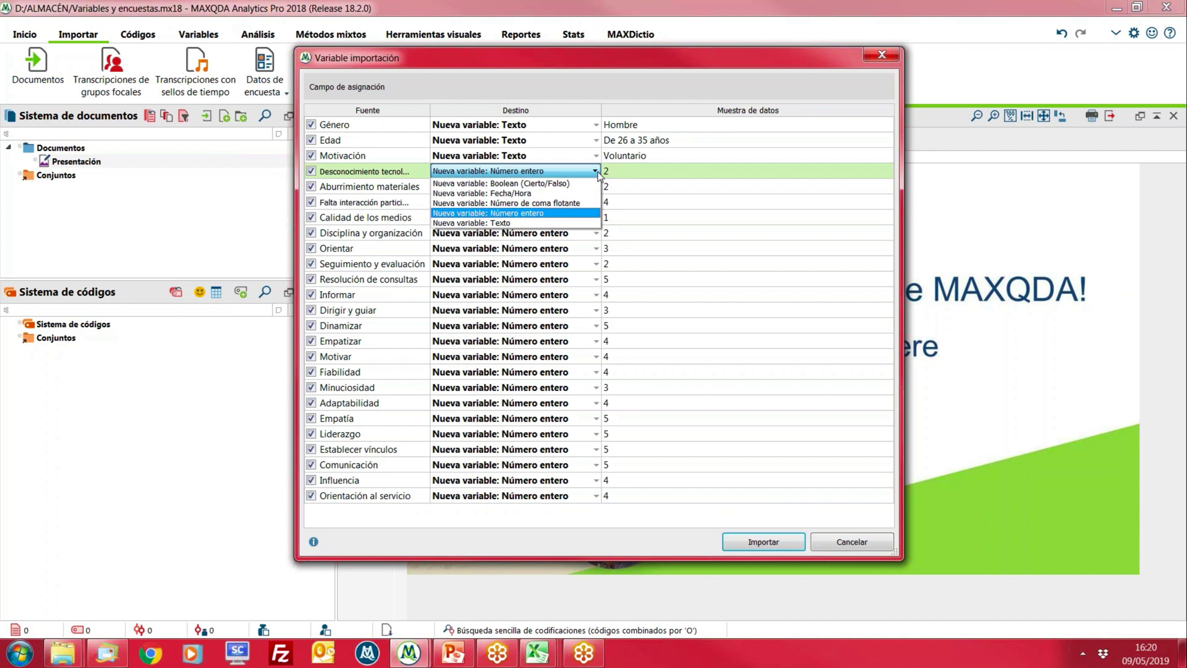
pyautogui.click(597, 173)
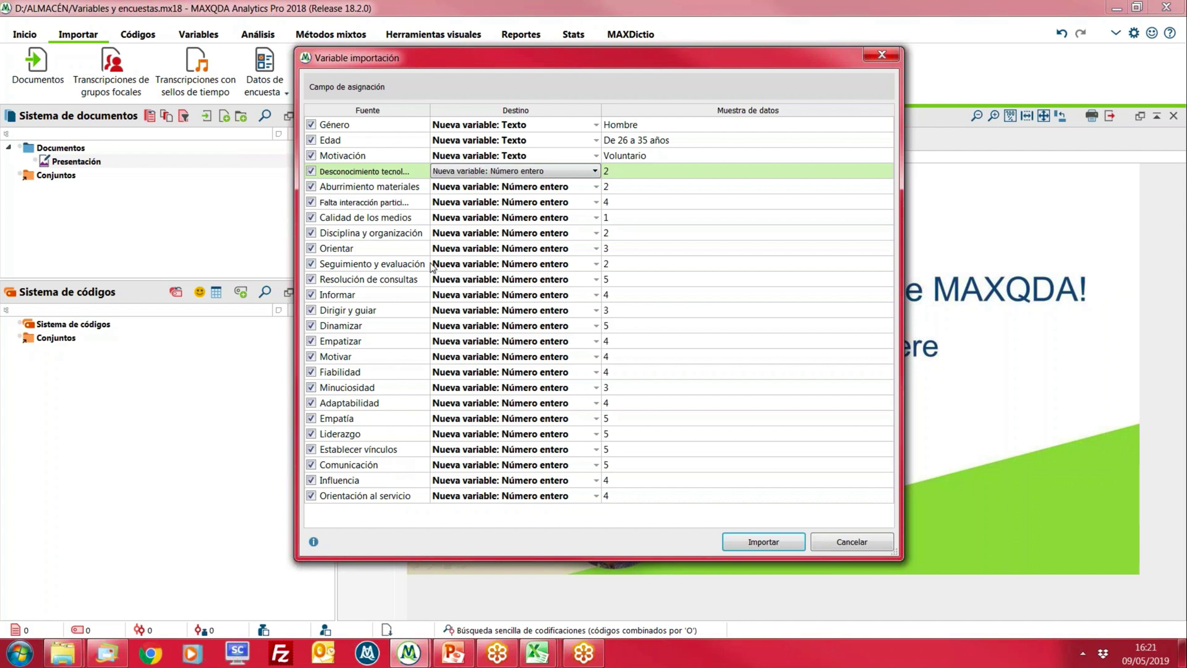
pyautogui.click(750, 547)
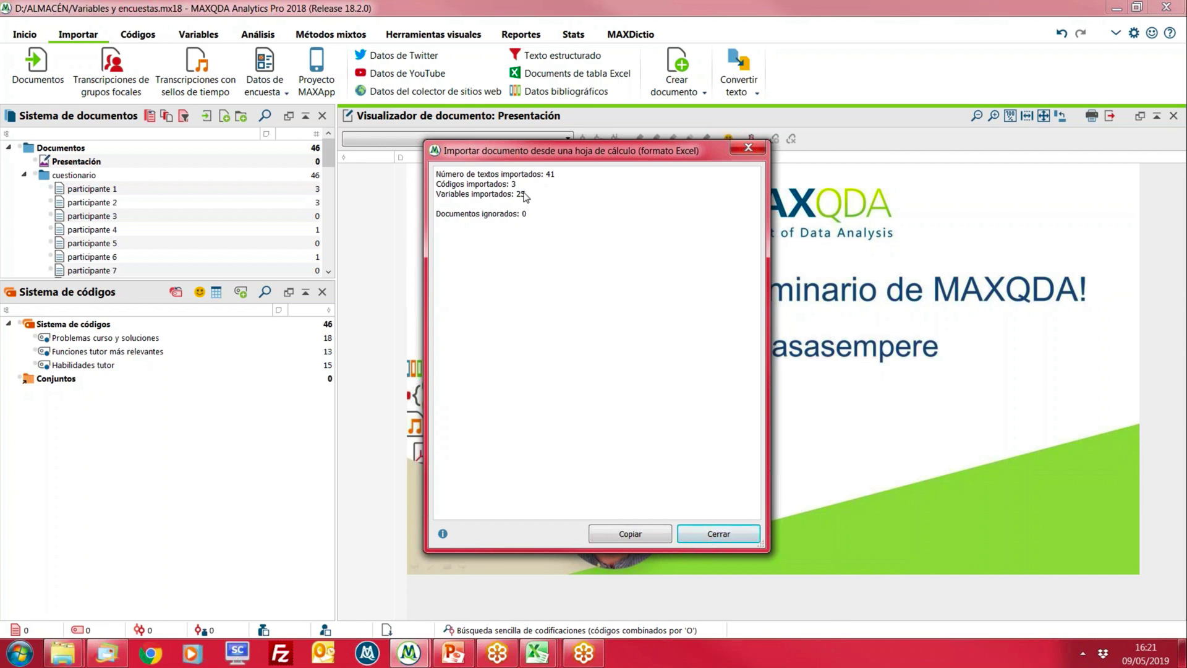
pyautogui.click(705, 539)
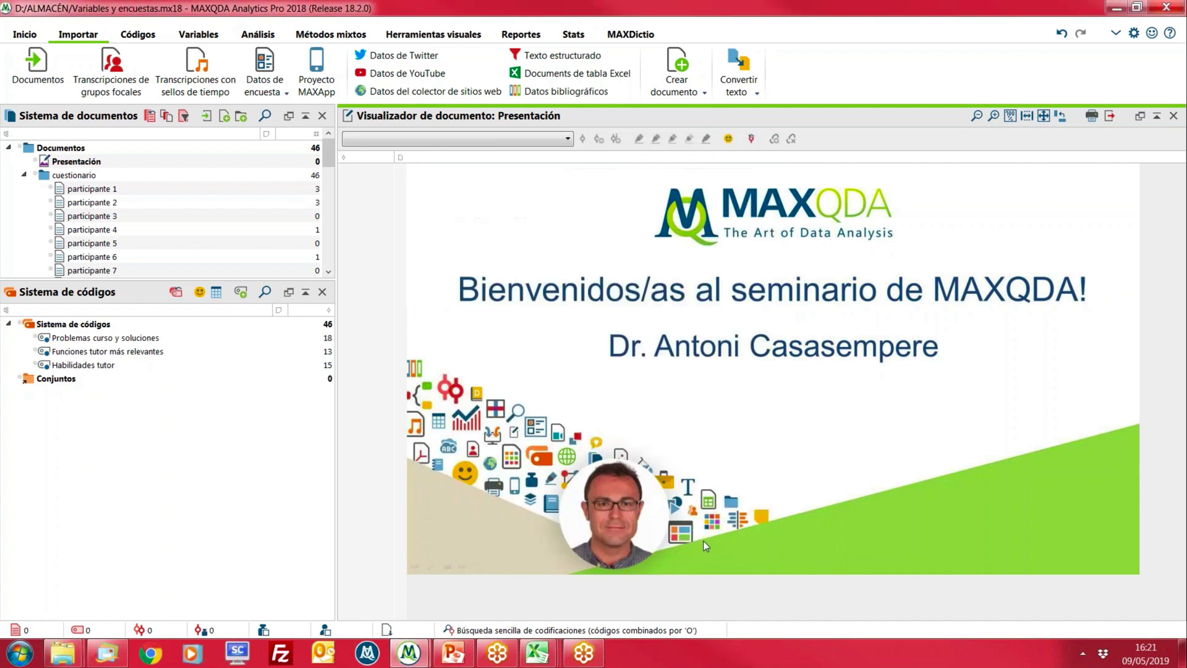
# Open participante 1 with enlarged text and inspect its segments coded with Funciones tutor más relevantes and Habilidades tutor
pyautogui.click(93, 192)
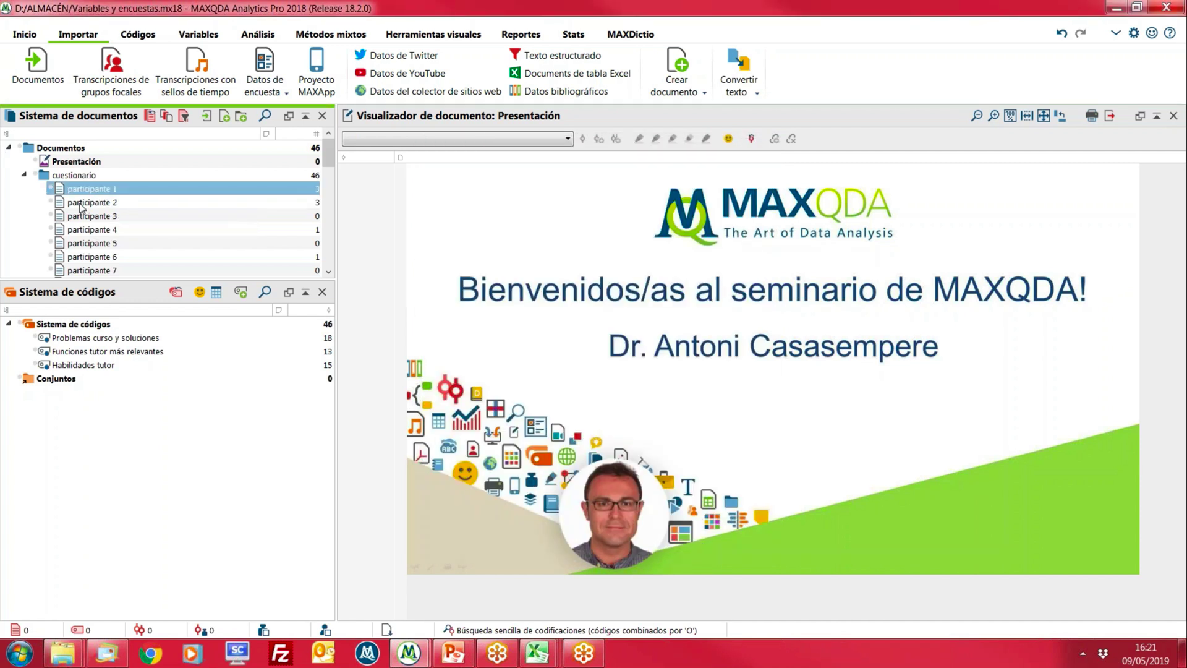
pyautogui.doubleClick(91, 191)
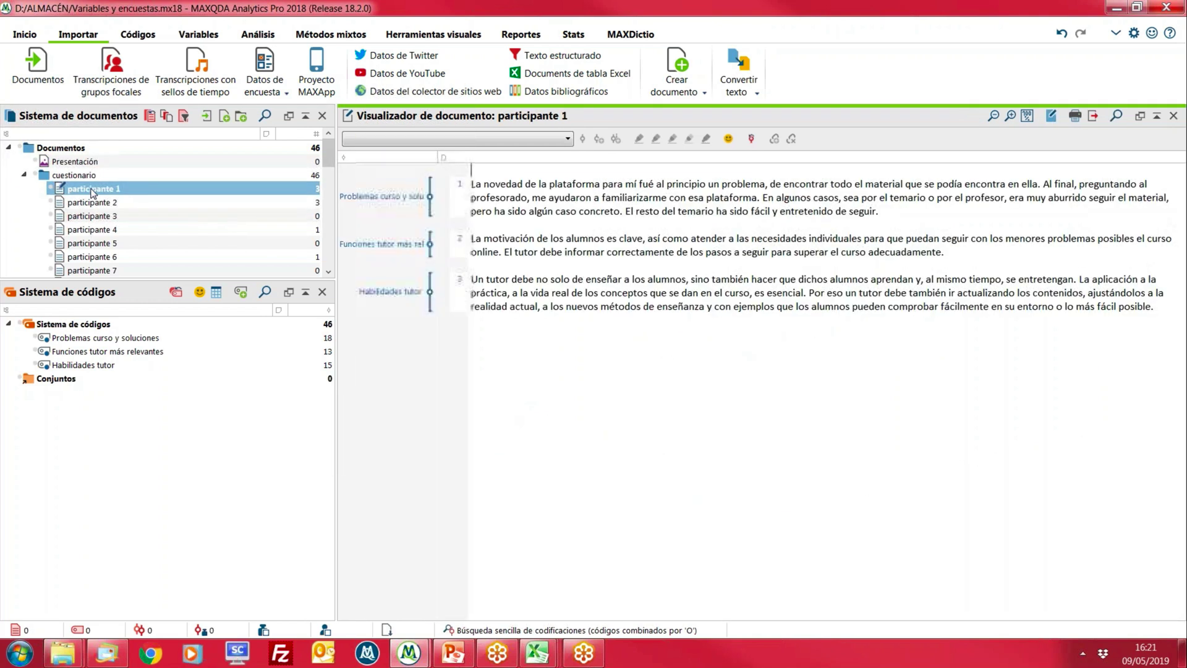
pyautogui.scroll(2, 579, 413)
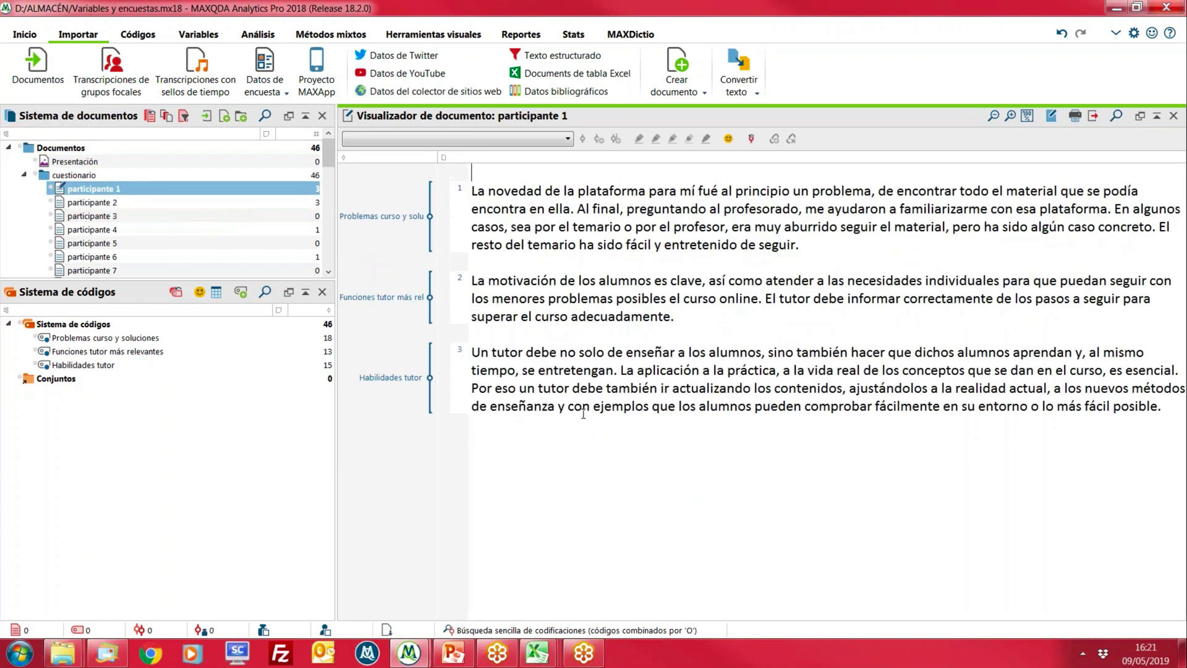
pyautogui.scroll(1, 583, 411)
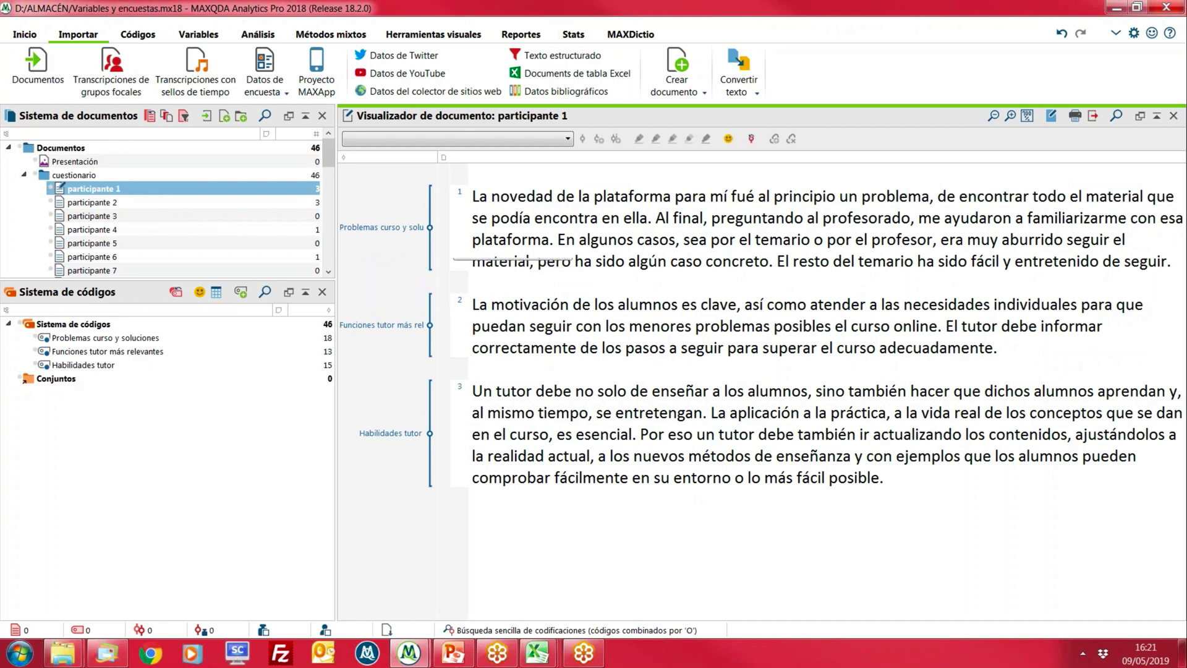
pyautogui.moveTo(373, 234)
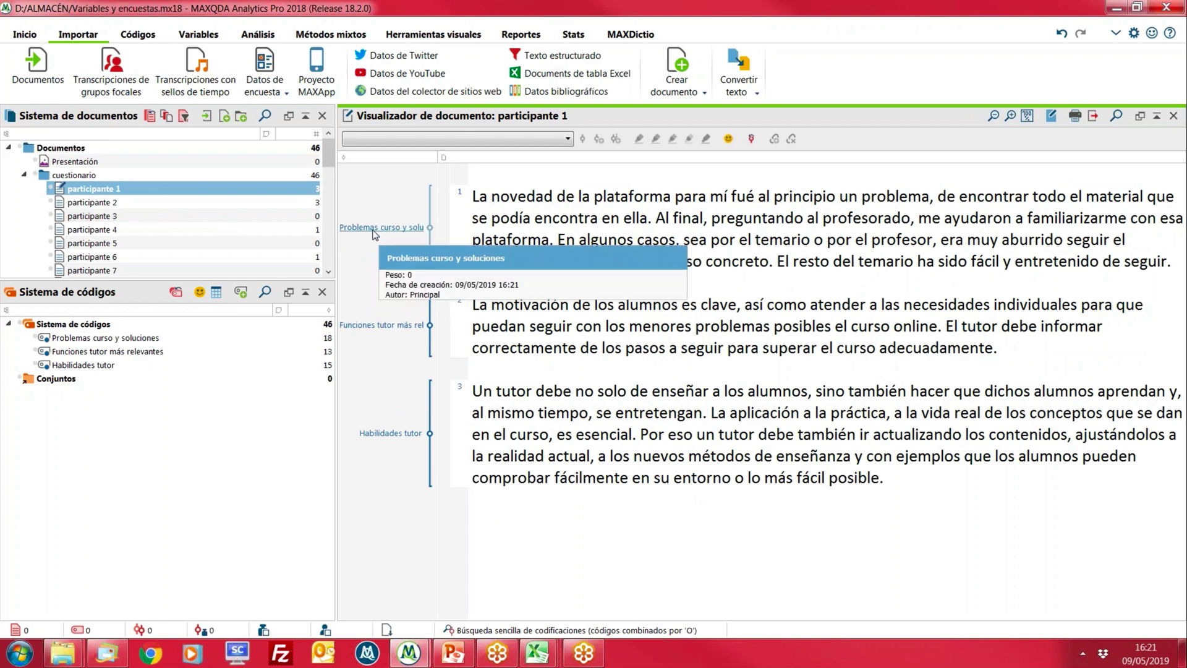
pyautogui.click(400, 326)
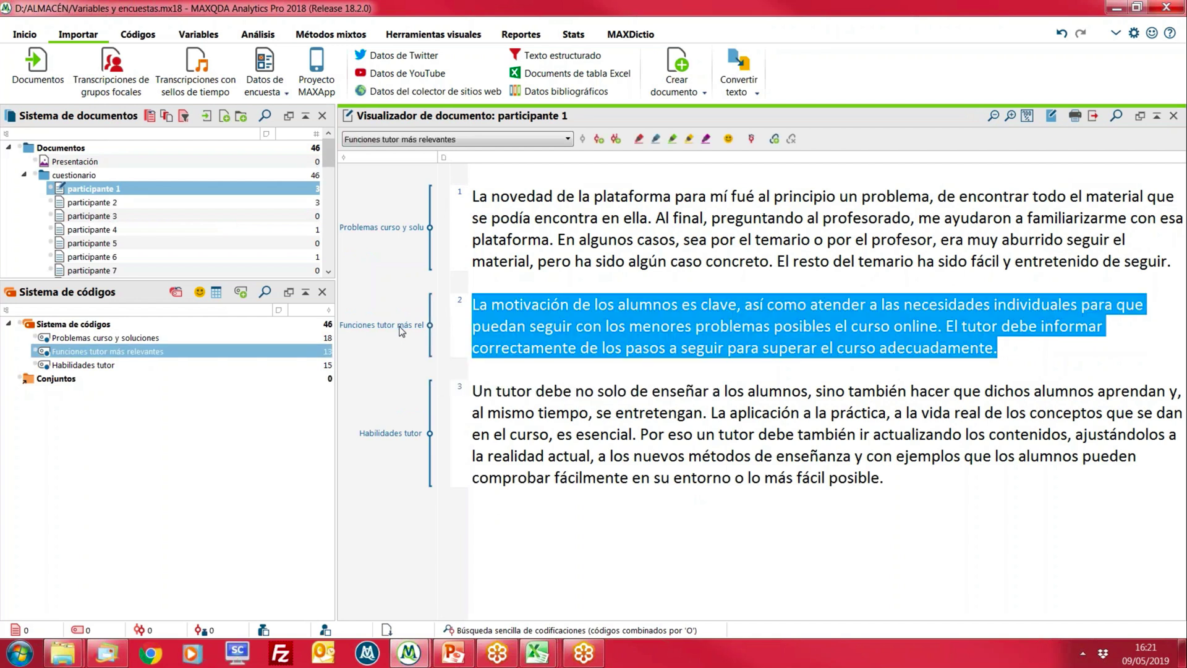
pyautogui.click(413, 433)
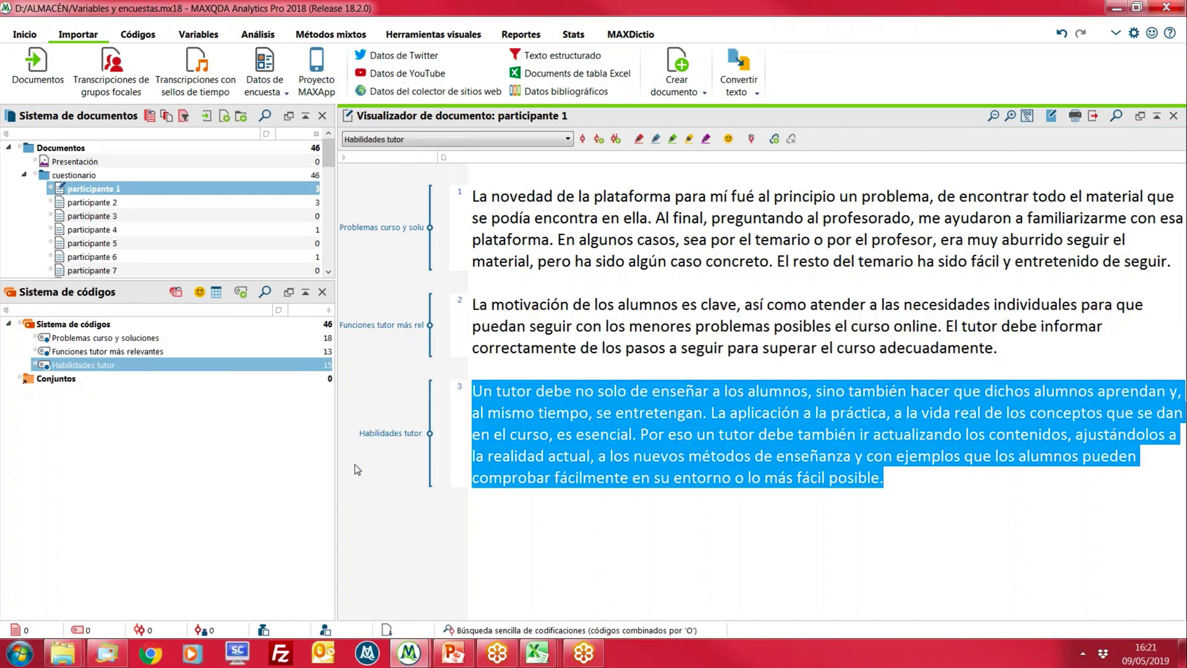
# Colour the code Problemas curso y soluciones red, Funciones tutor más relevantes turquoise, and Habilidades tutor green
pyautogui.rightClick(90, 339)
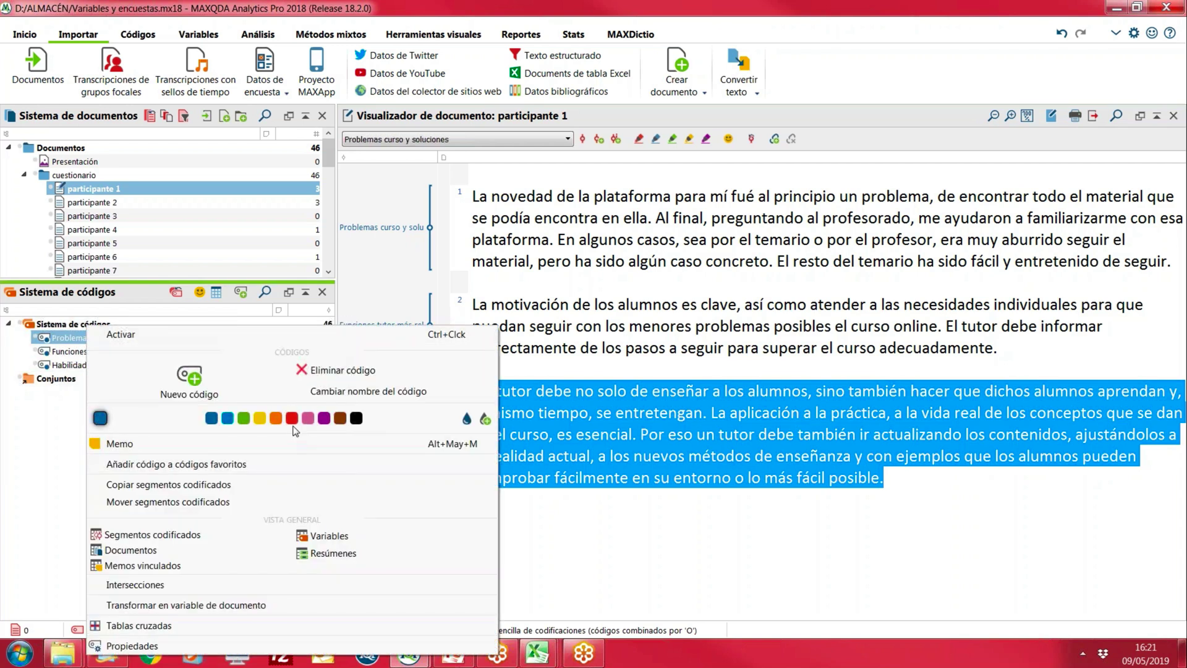
pyautogui.click(292, 419)
pyautogui.rightClick(136, 353)
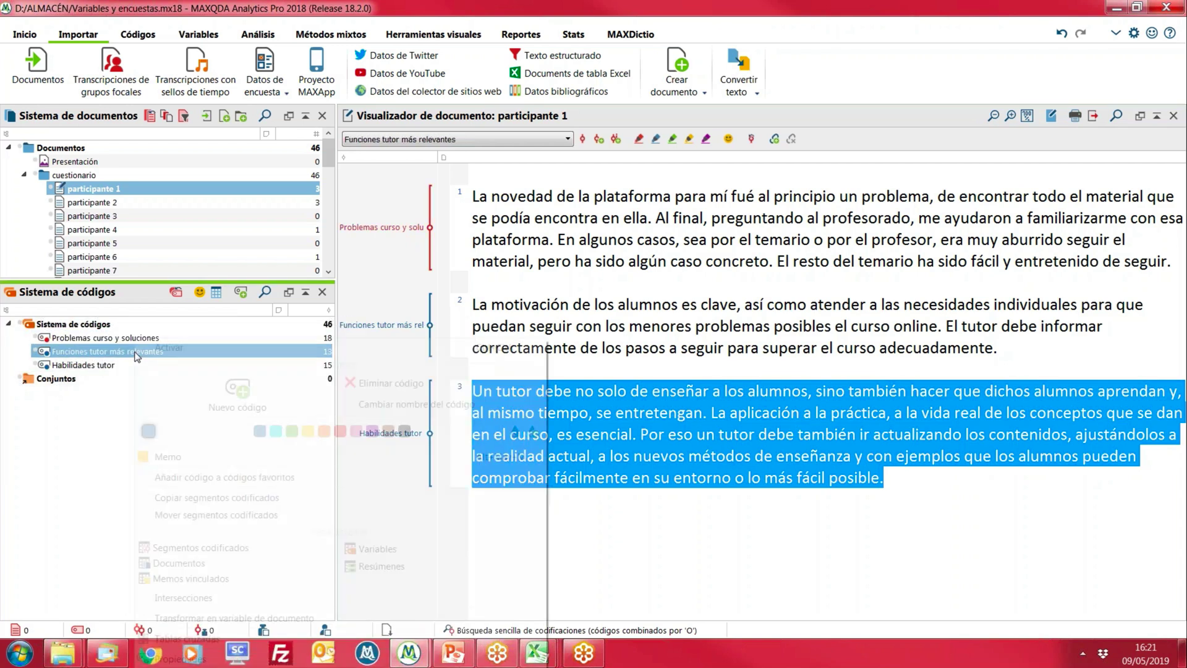
pyautogui.click(277, 432)
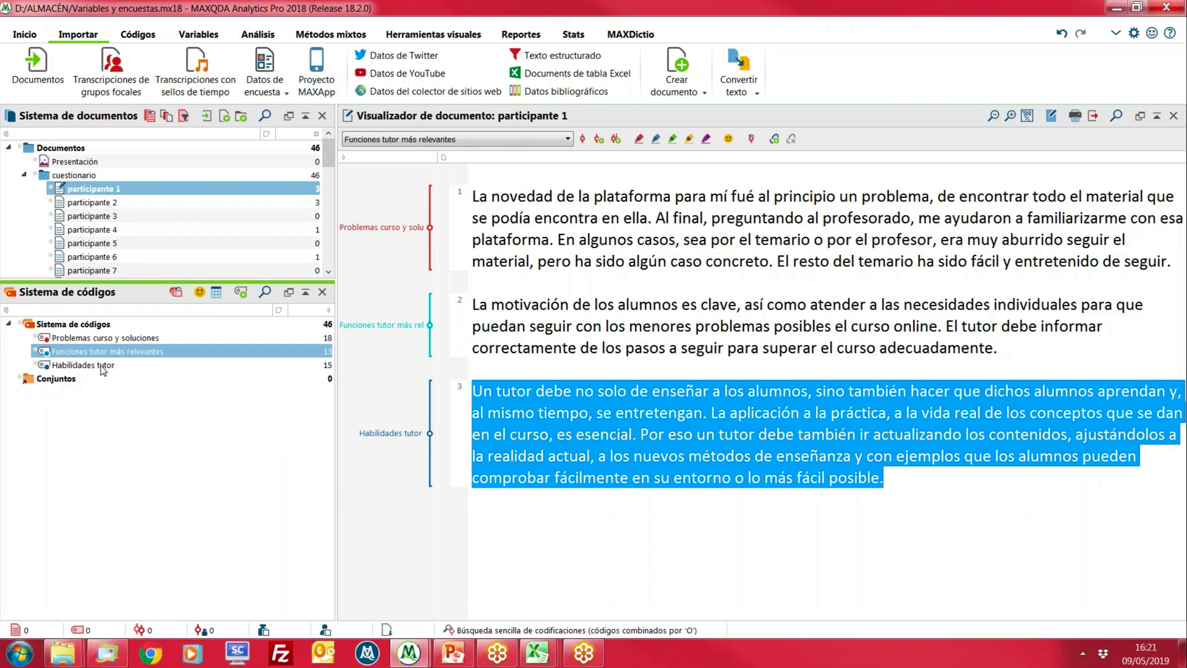
pyautogui.rightClick(102, 366)
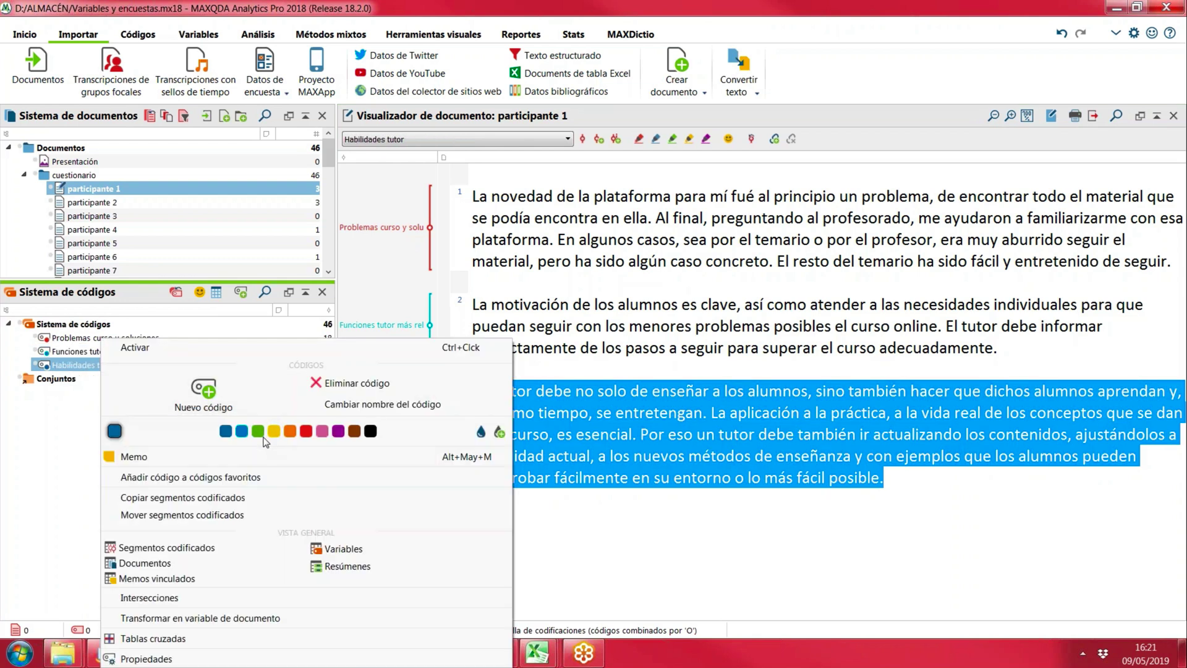
pyautogui.click(259, 431)
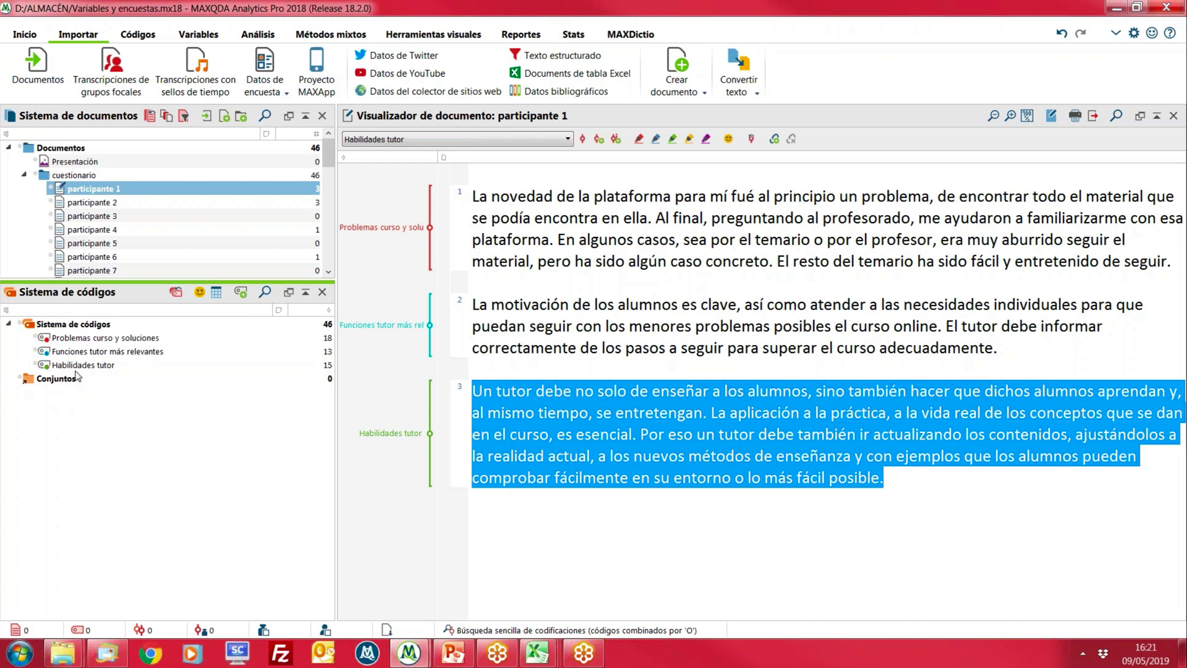
# Review the segments of participante 1 coded with Problemas curso y soluciones, Funciones tutor más relevantes and Habilidades tutor
pyautogui.click(391, 37)
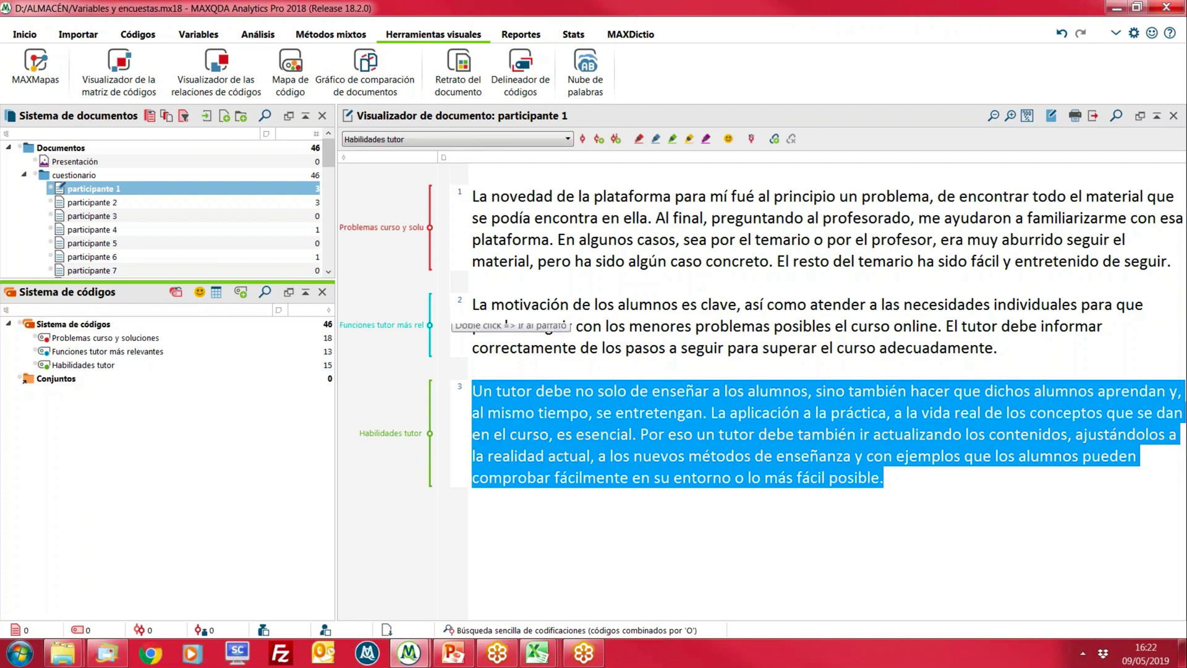
pyautogui.click(531, 311)
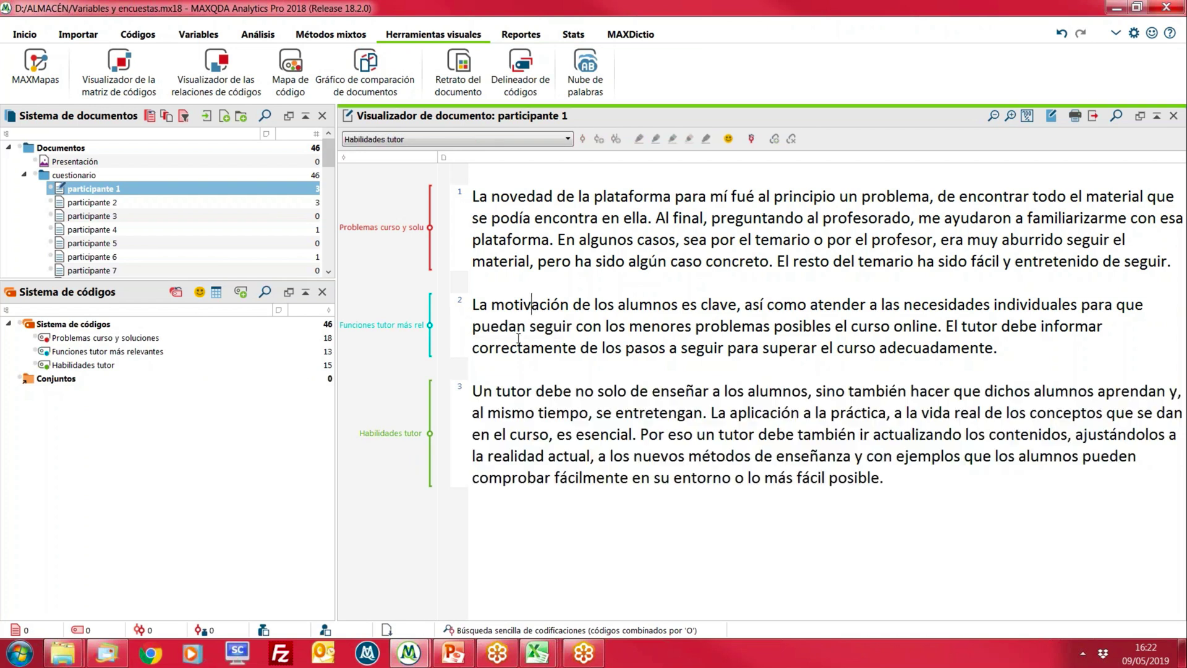
pyautogui.click(380, 229)
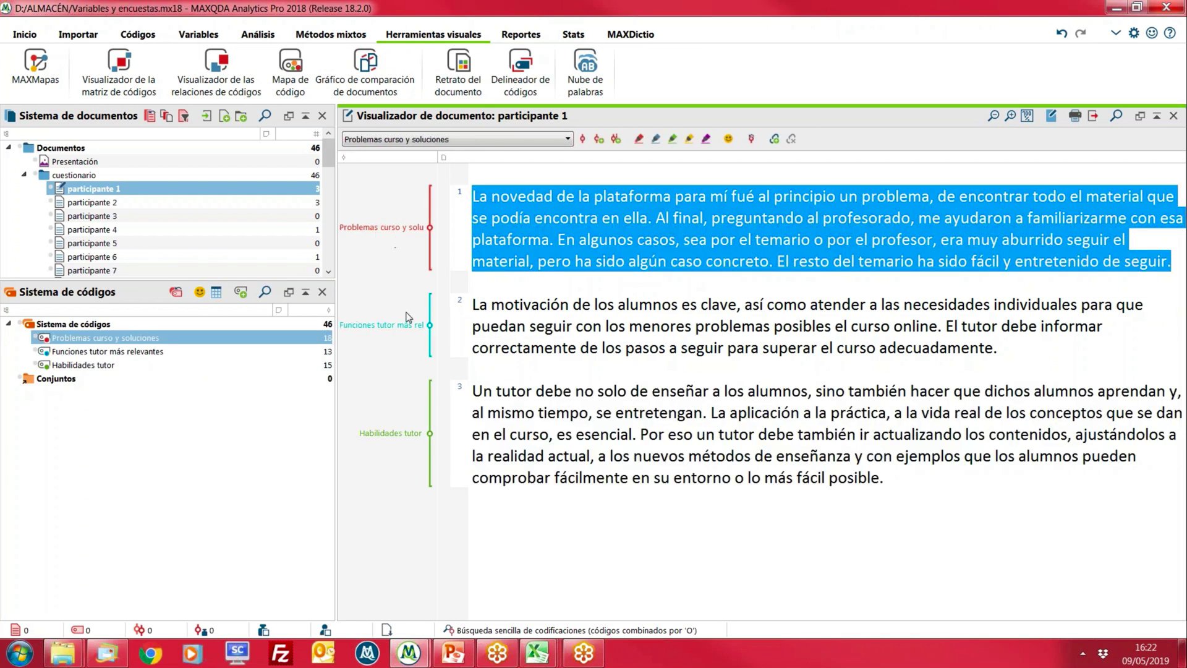
pyautogui.click(399, 326)
pyautogui.click(390, 434)
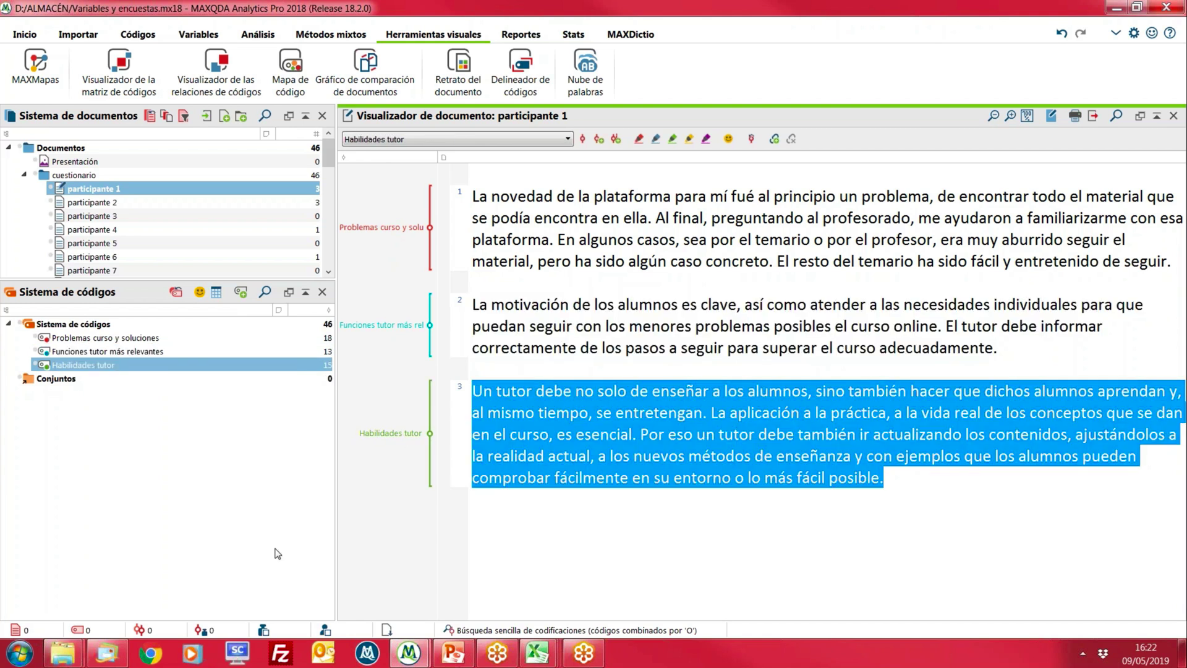
# Select "La novedad de la plataforma para mí fué al principio un problema" in paragraph 1 and view its coding options
pyautogui.click(537, 267)
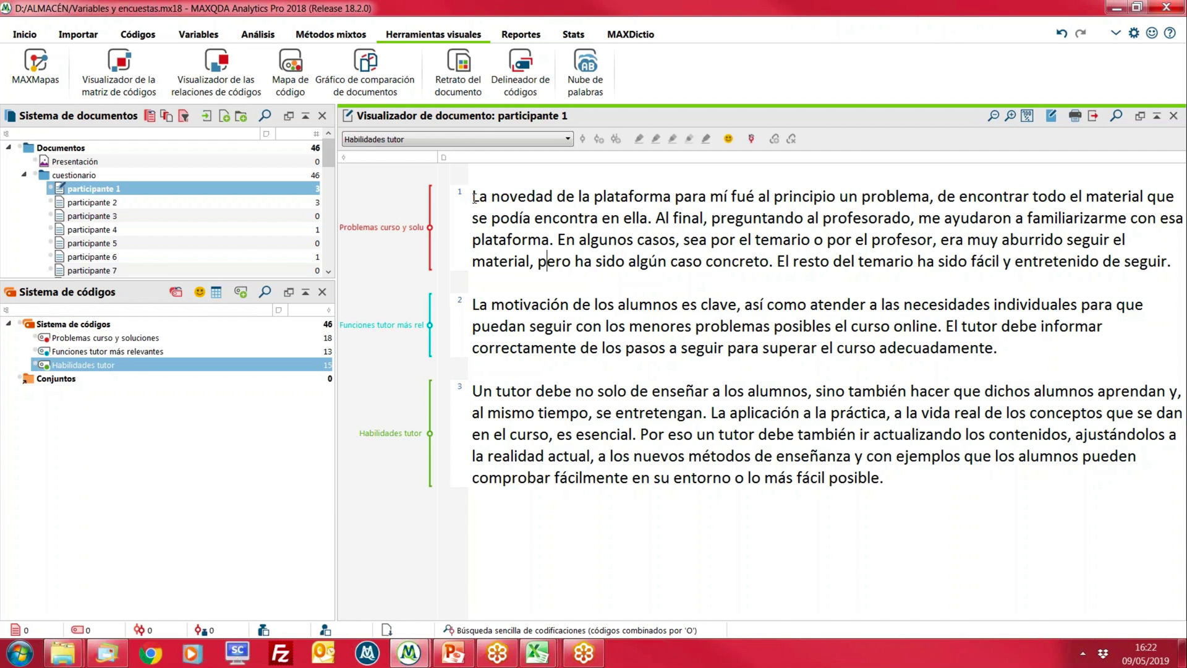
pyautogui.moveTo(473, 197); pyautogui.dragTo(929, 196)
pyautogui.rightClick(916, 196)
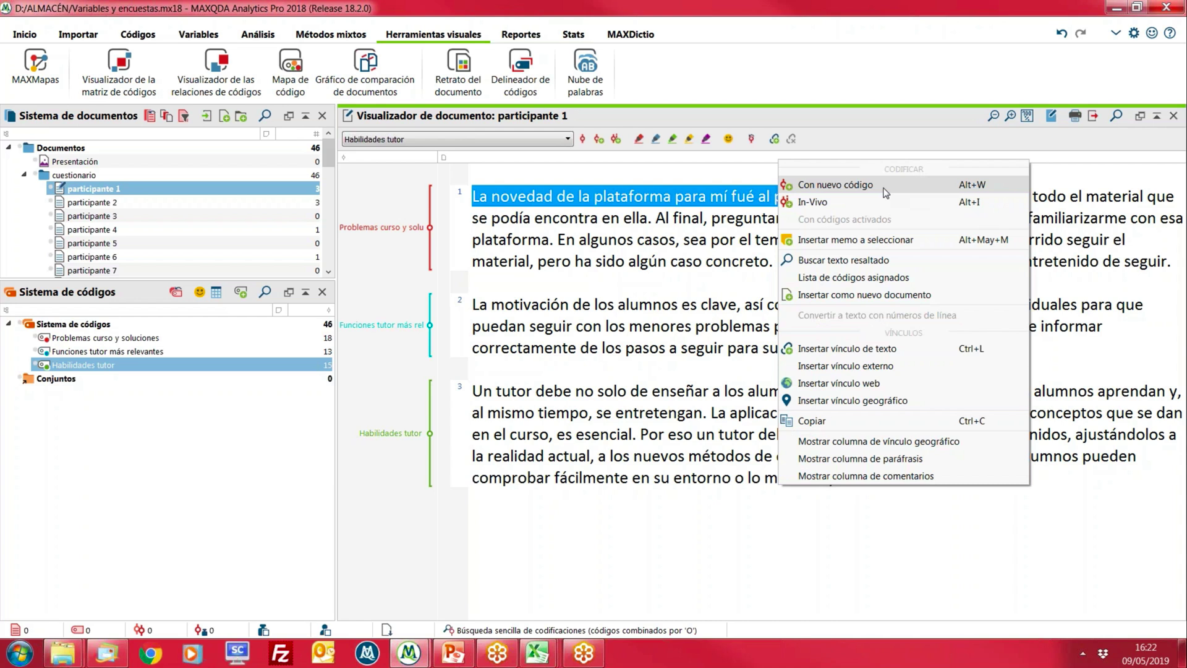
pyautogui.press('Escape')
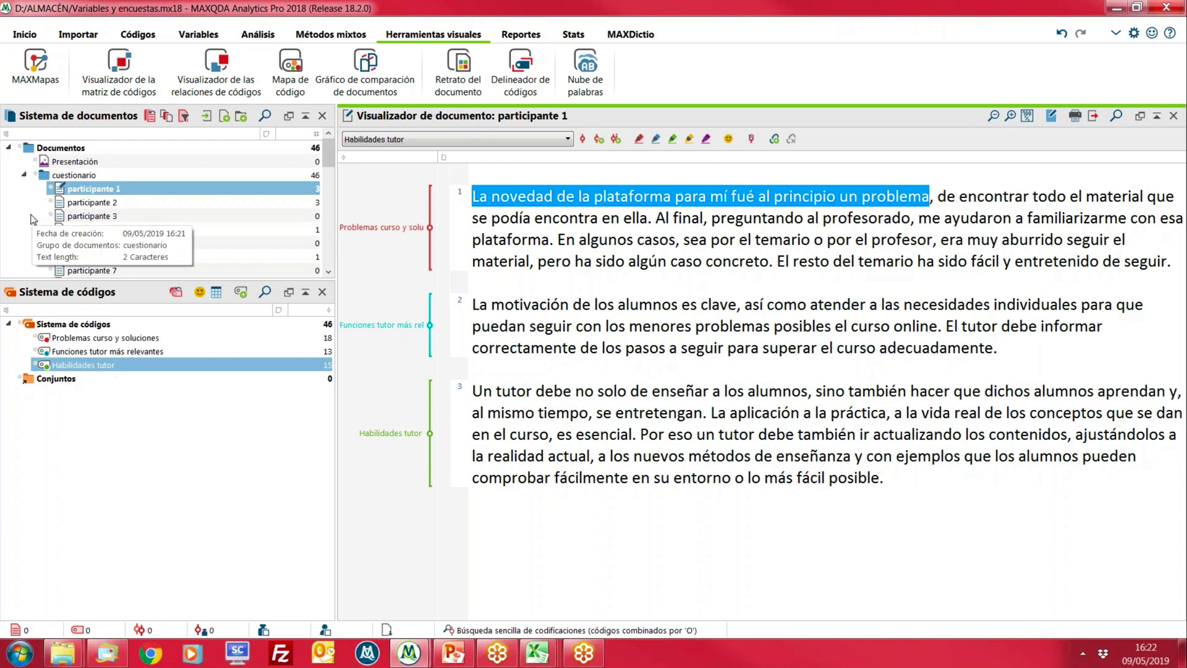
pyautogui.moveTo(29, 223)
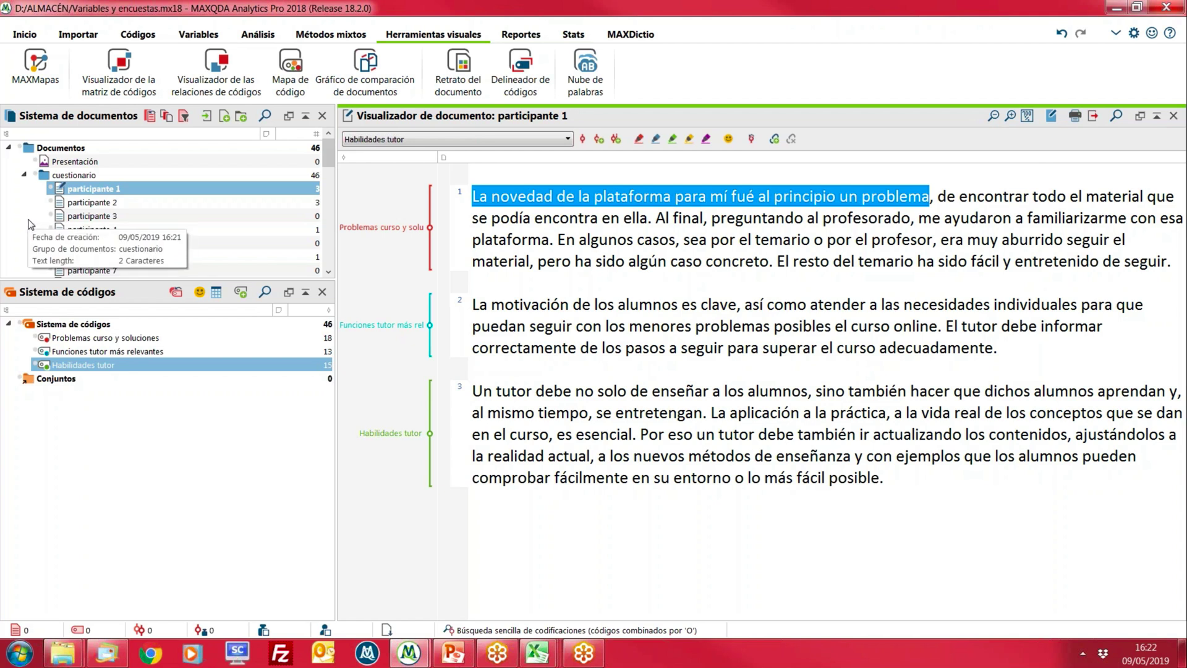
# Open the list of document variables in an enlarged window and review the system and user variables, including Género
pyautogui.click(190, 35)
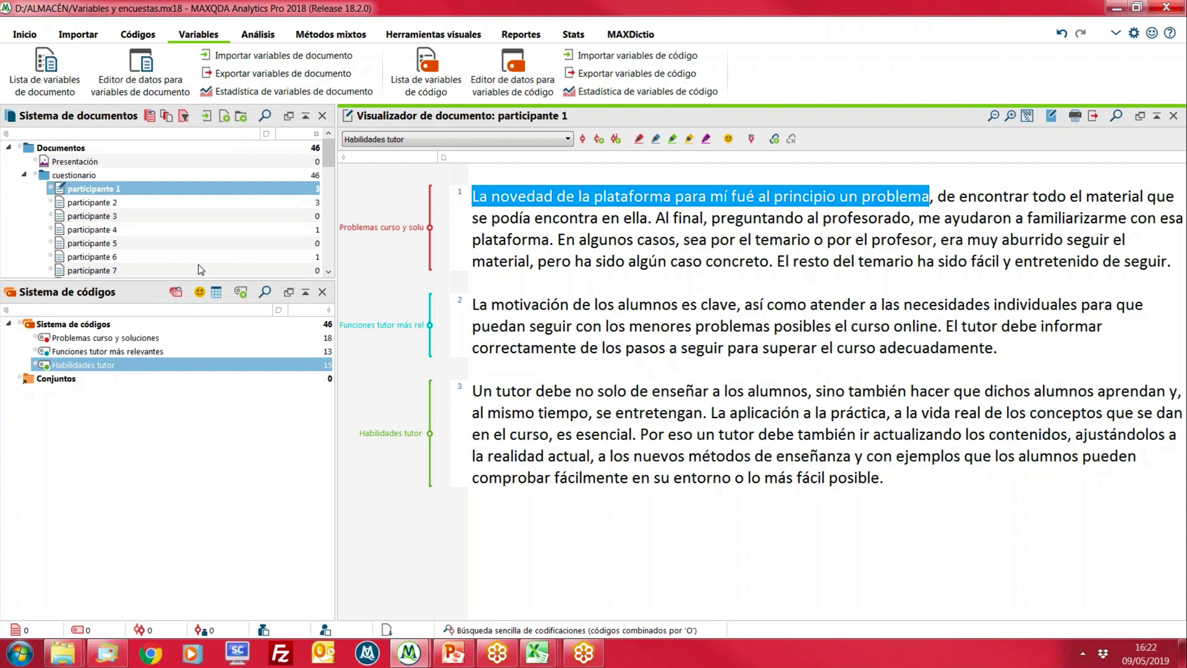
pyautogui.click(58, 98)
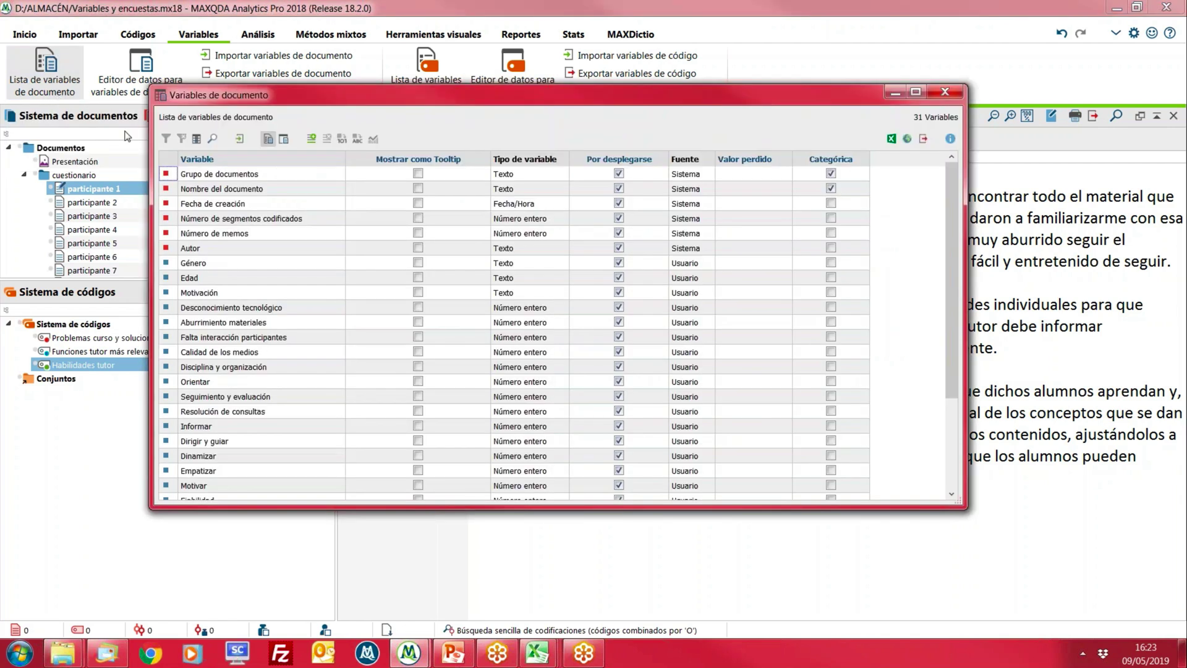
pyautogui.moveTo(523, 104); pyautogui.dragTo(501, 117)
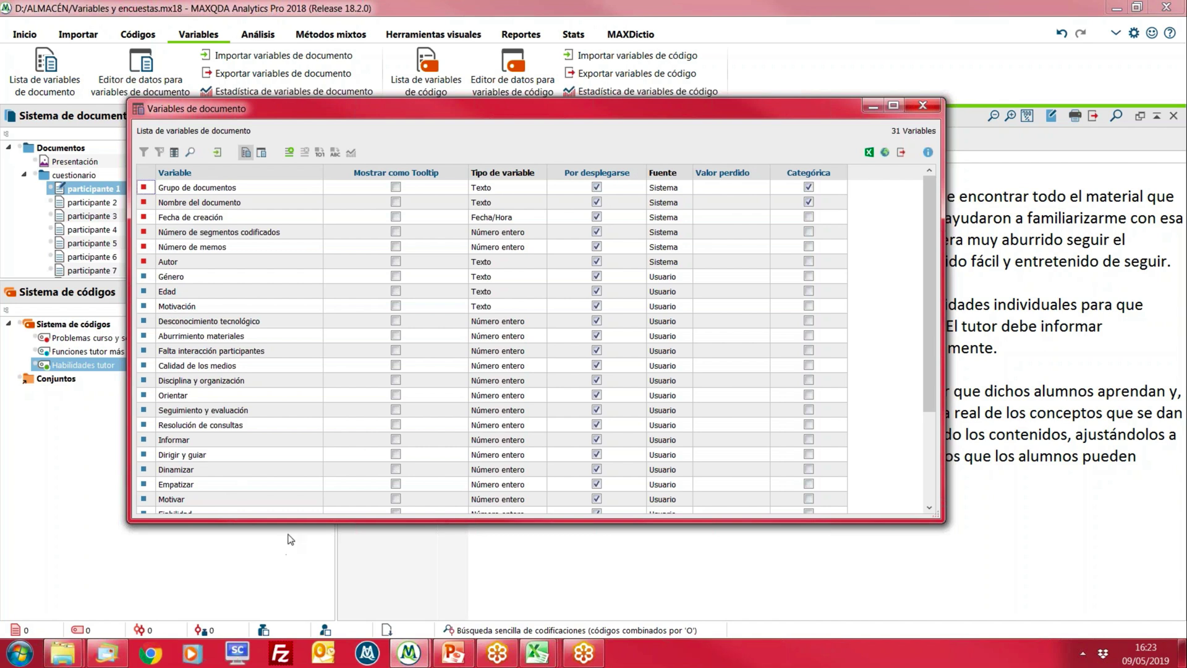
pyautogui.moveTo(290, 518); pyautogui.dragTo(290, 574)
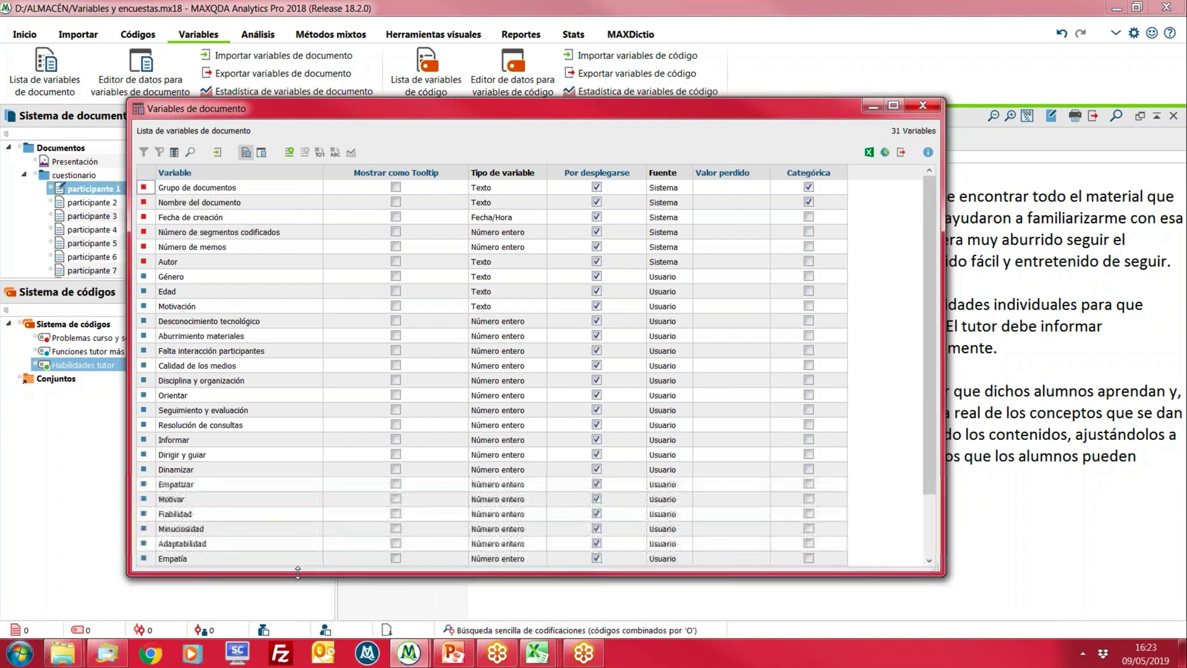
pyautogui.scroll(-2, 207, 405)
pyautogui.scroll(2, 208, 408)
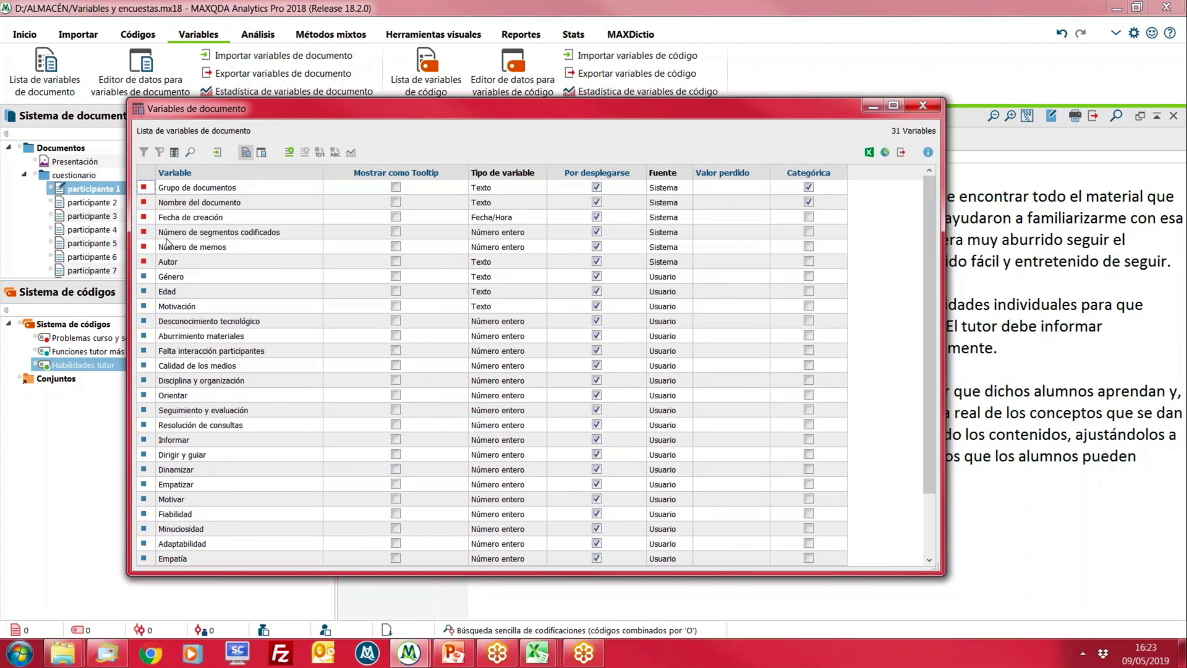
pyautogui.click(190, 277)
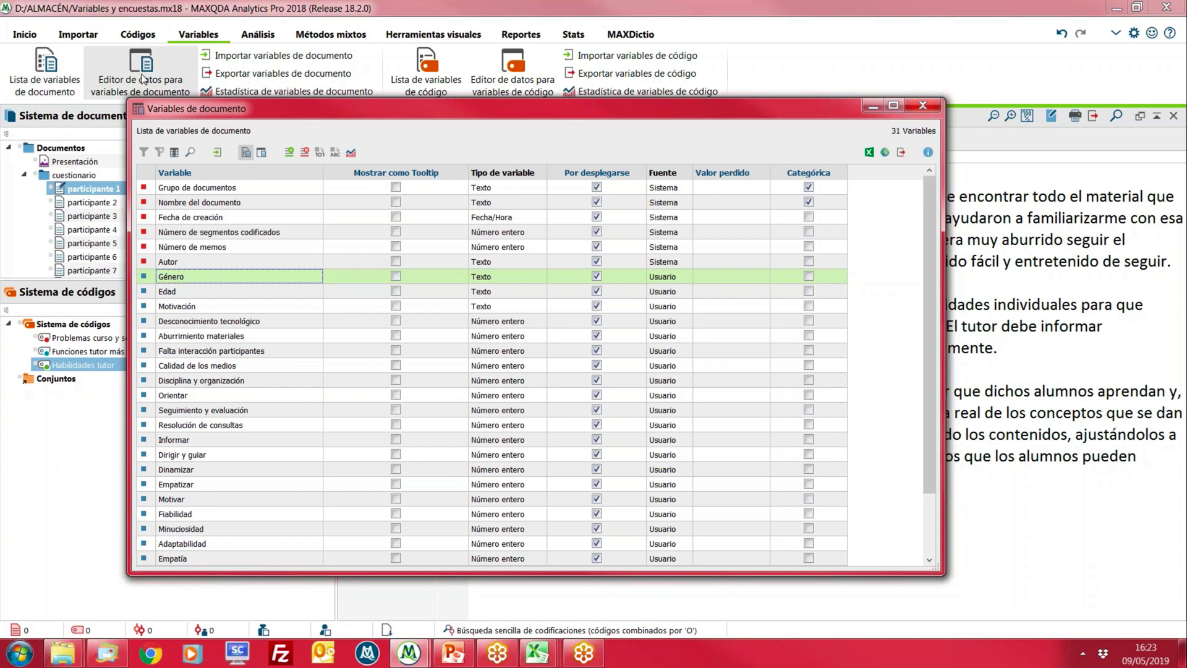
# Open the data editor for document variables, fit the Grupo de documentos and Nombre del documento columns to their content, and narrow the Autor column
pyautogui.click(143, 79)
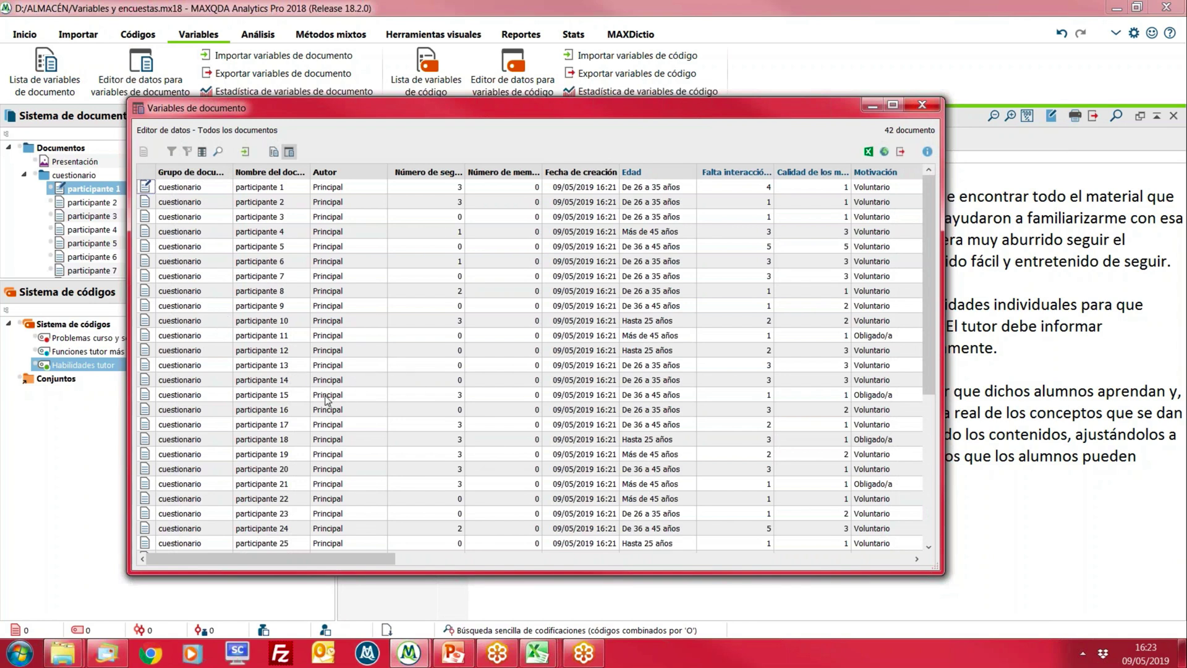
pyautogui.doubleClick(233, 172)
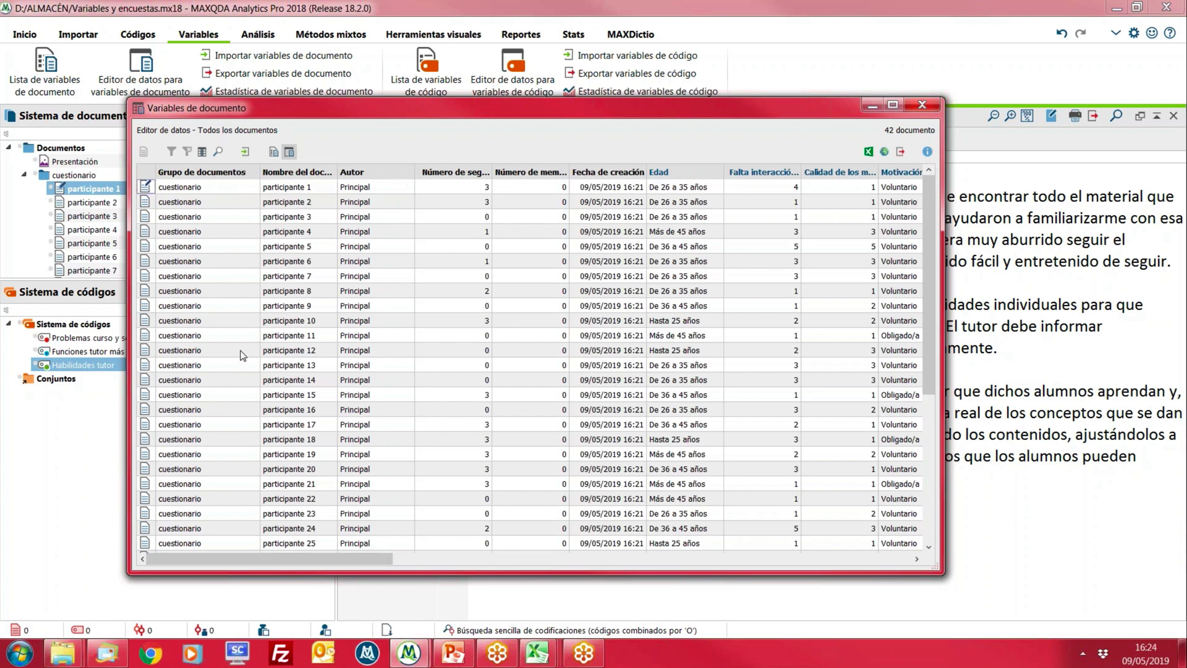
pyautogui.doubleClick(337, 171)
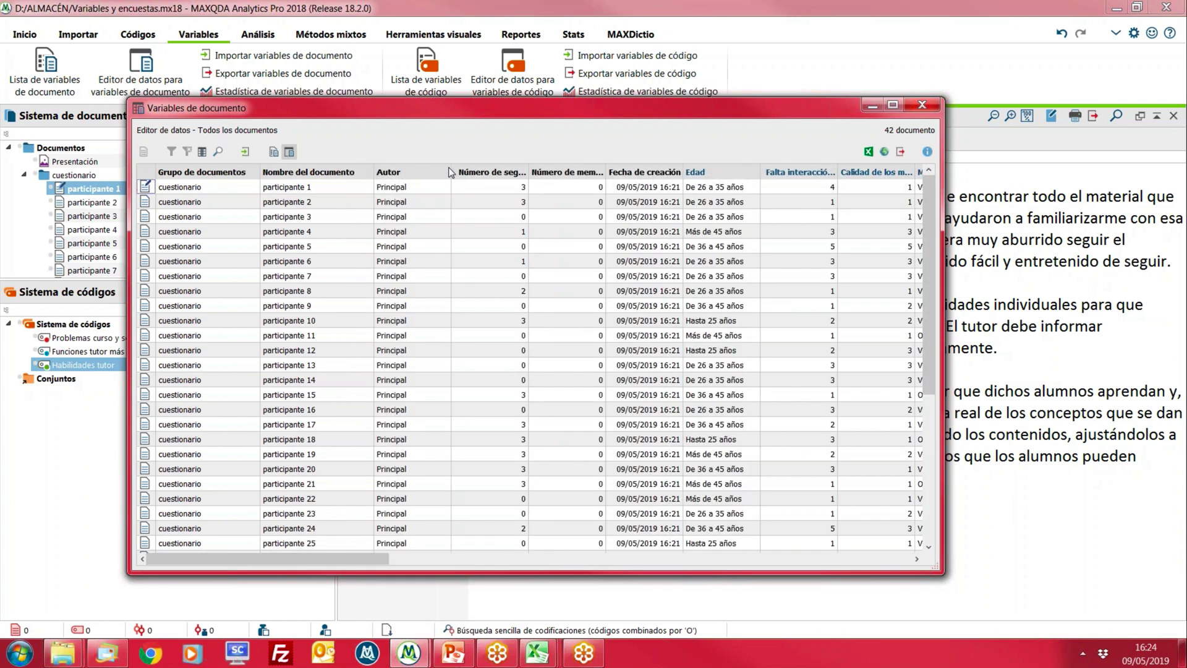
pyautogui.moveTo(451, 173); pyautogui.dragTo(419, 173)
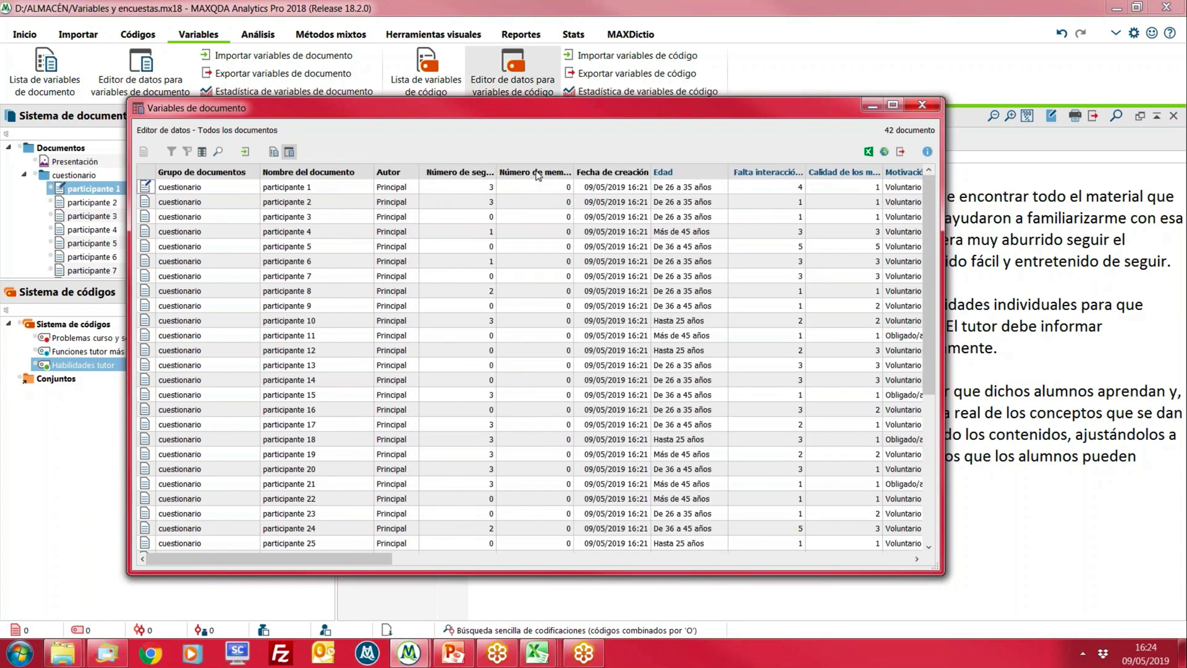
# Widen the Falta interacción participantes column to its full name and inspect the editable Disciplina y organización value of participante 6
pyautogui.moveTo(331, 560); pyautogui.dragTo(438, 551)
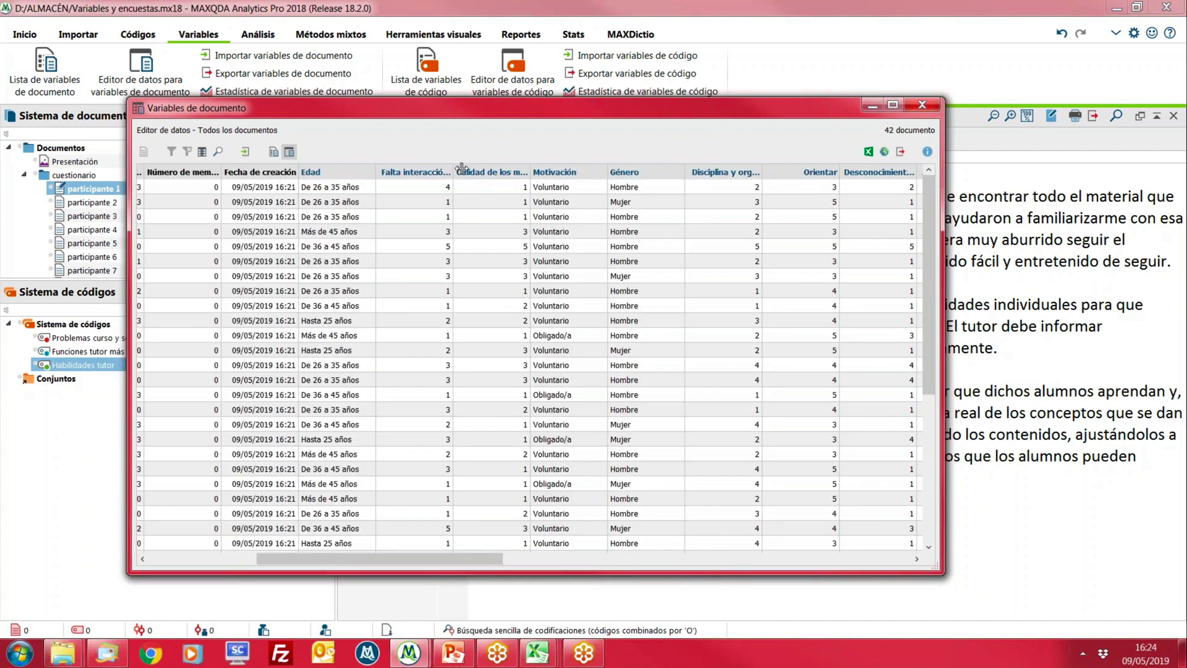
pyautogui.doubleClick(461, 169)
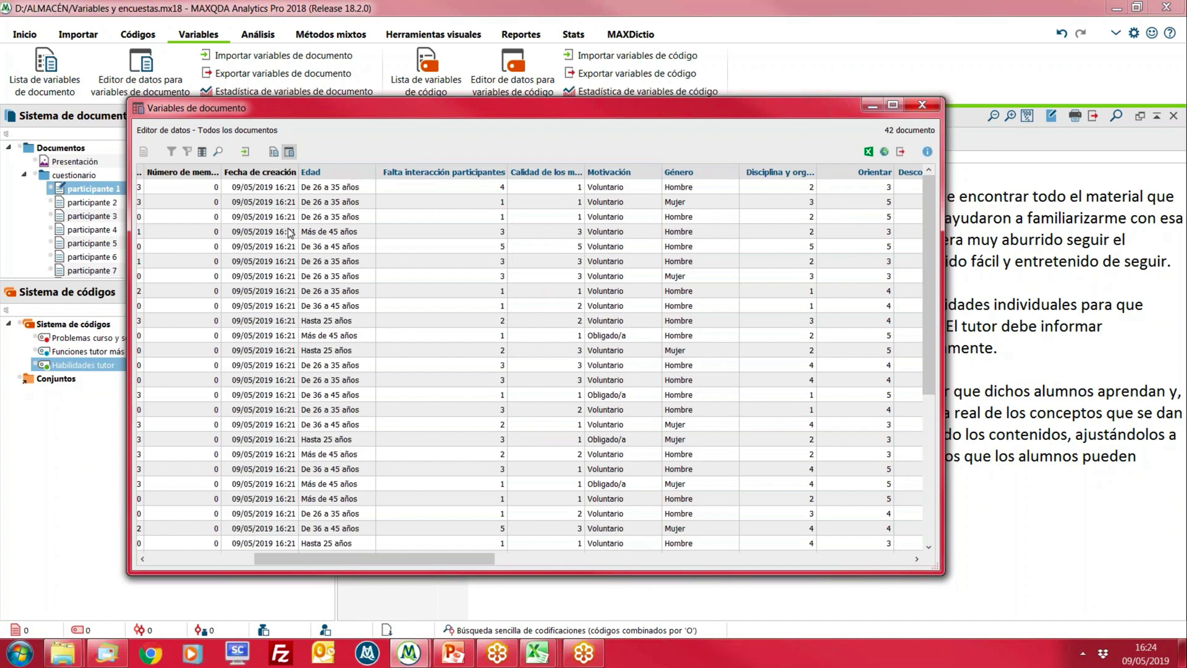
pyautogui.moveTo(492, 561); pyautogui.dragTo(539, 575)
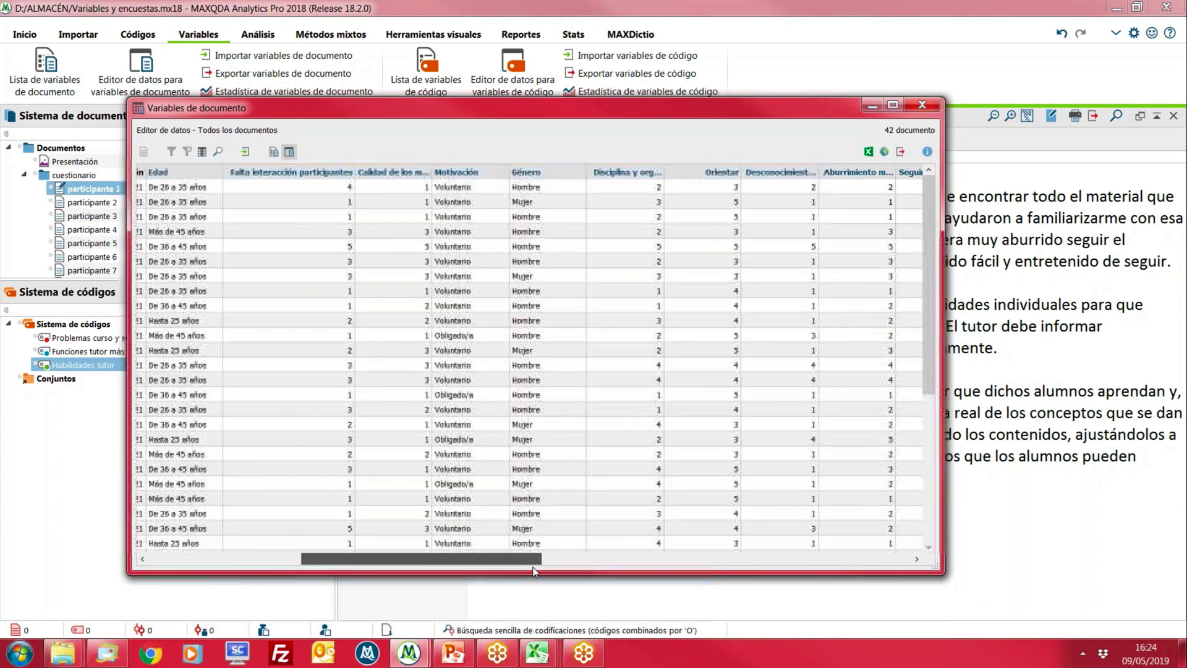
pyautogui.doubleClick(636, 264)
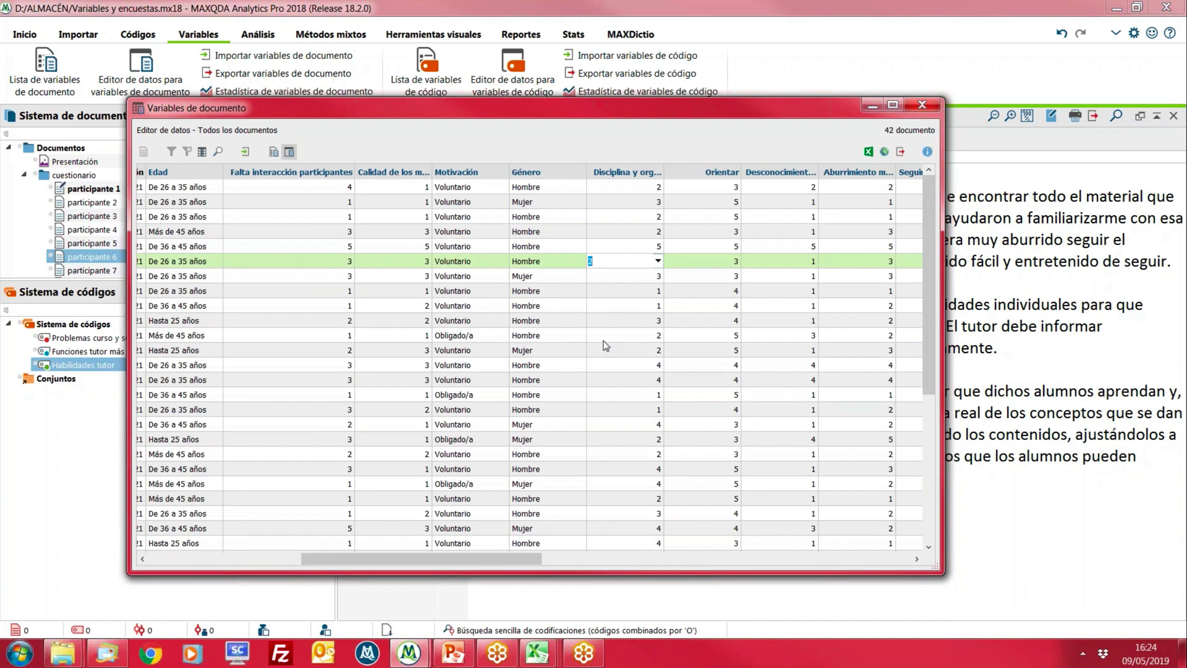
pyautogui.press('Escape')
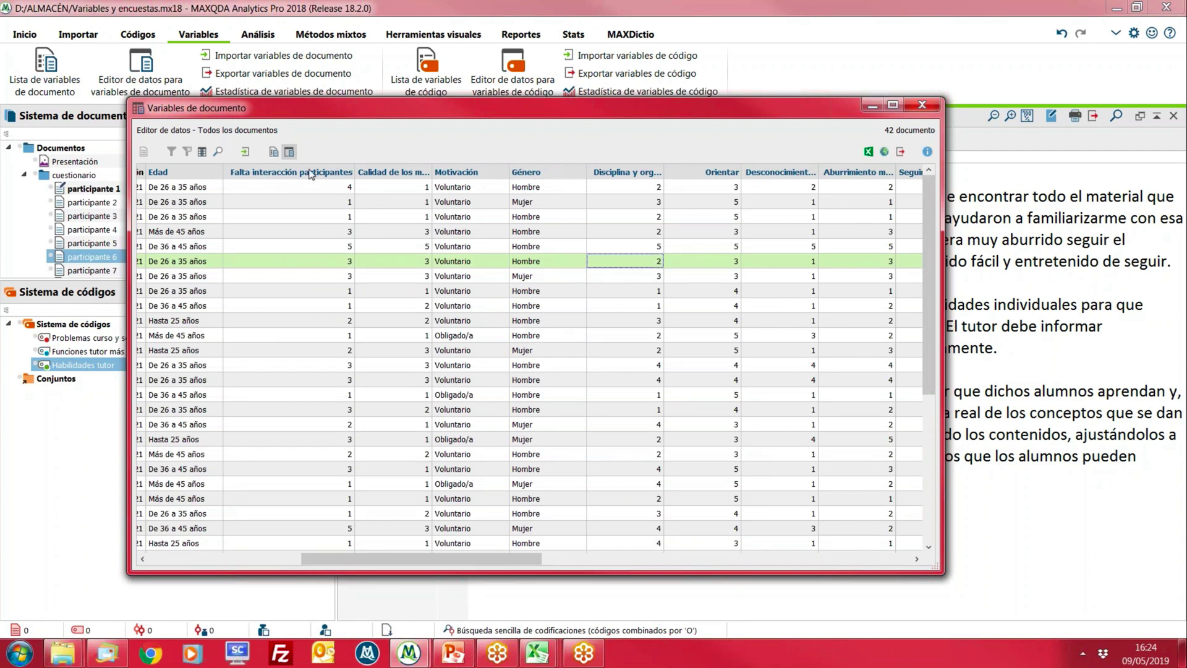
# Create a new document variable named Estudios of type Texto in the list of document variables
pyautogui.click(77, 79)
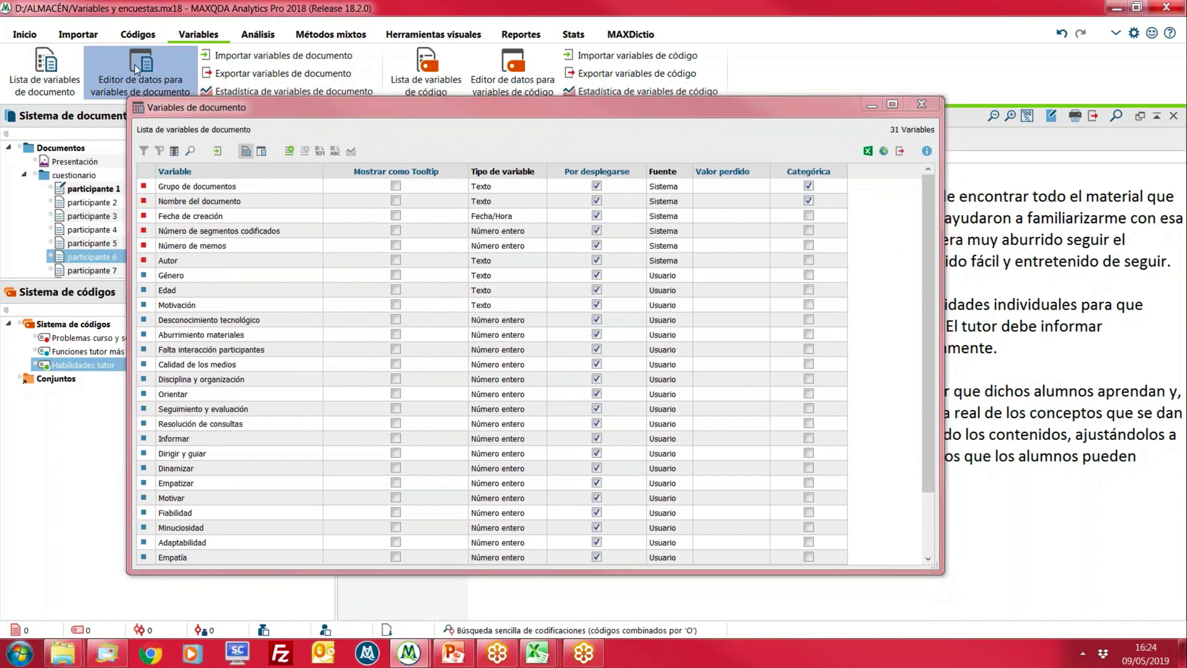
pyautogui.click(135, 64)
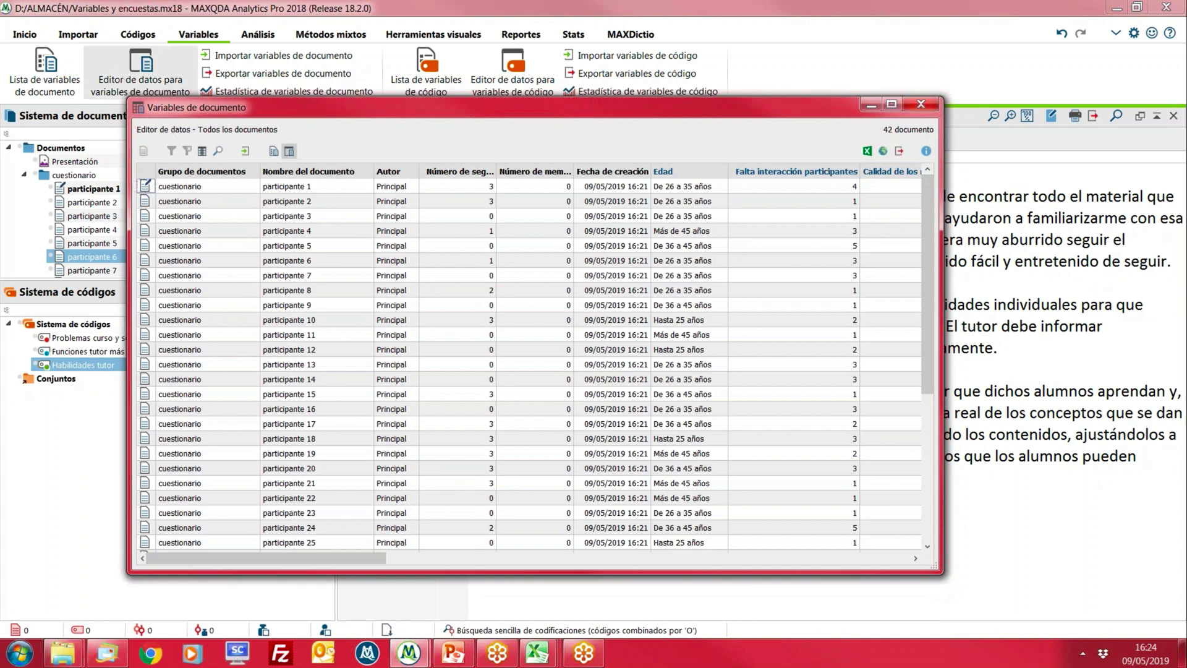
pyautogui.click(50, 83)
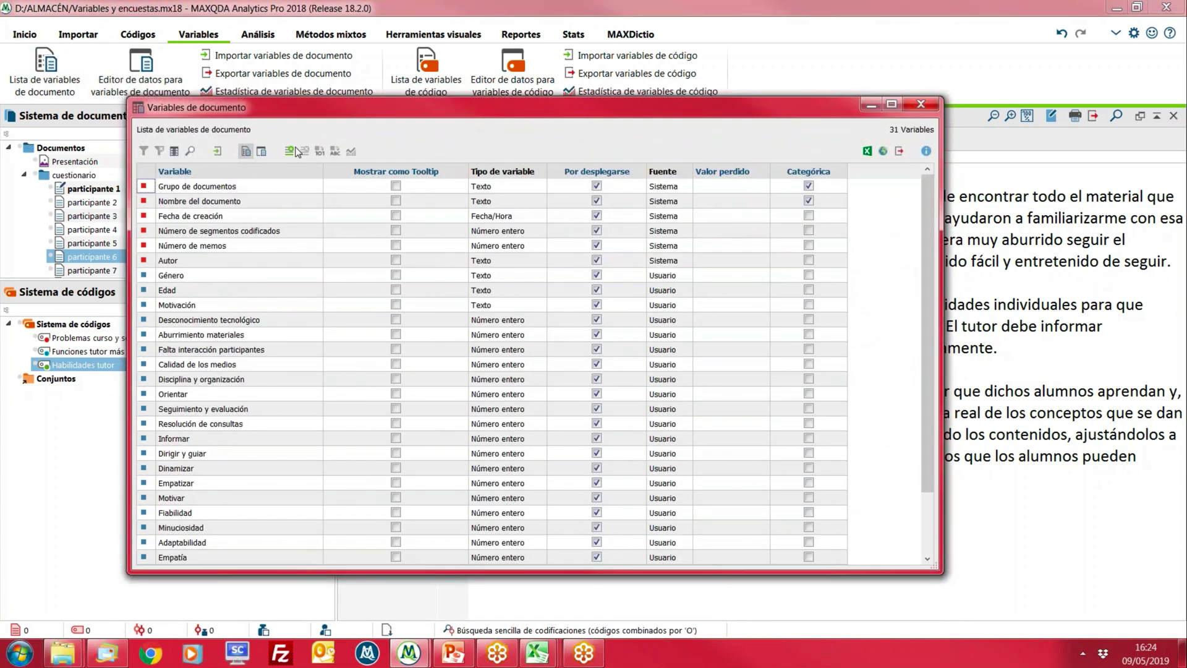
pyautogui.click(296, 153)
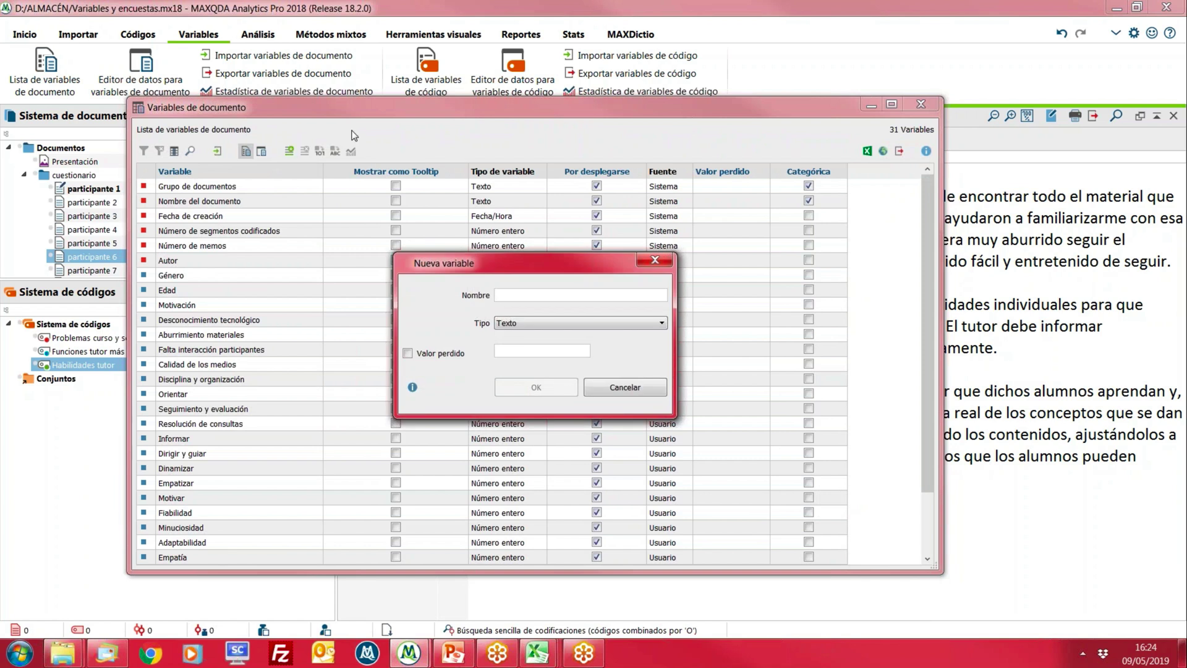
pyautogui.write('Estudio')
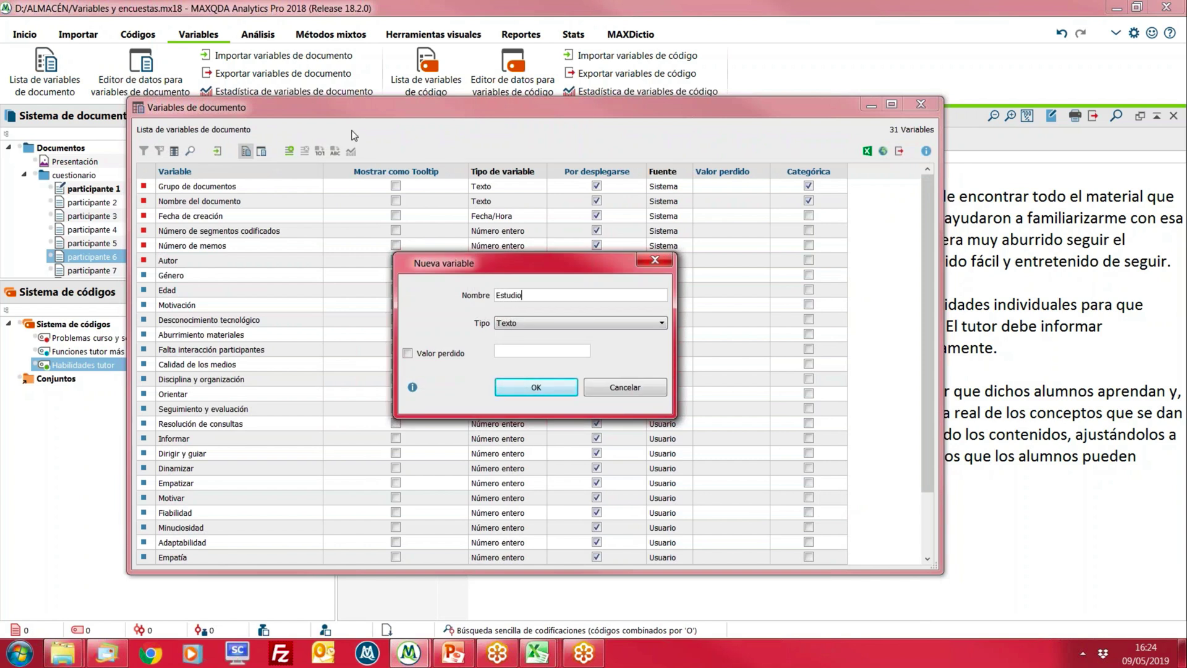
pyautogui.write('s')
pyautogui.click(538, 388)
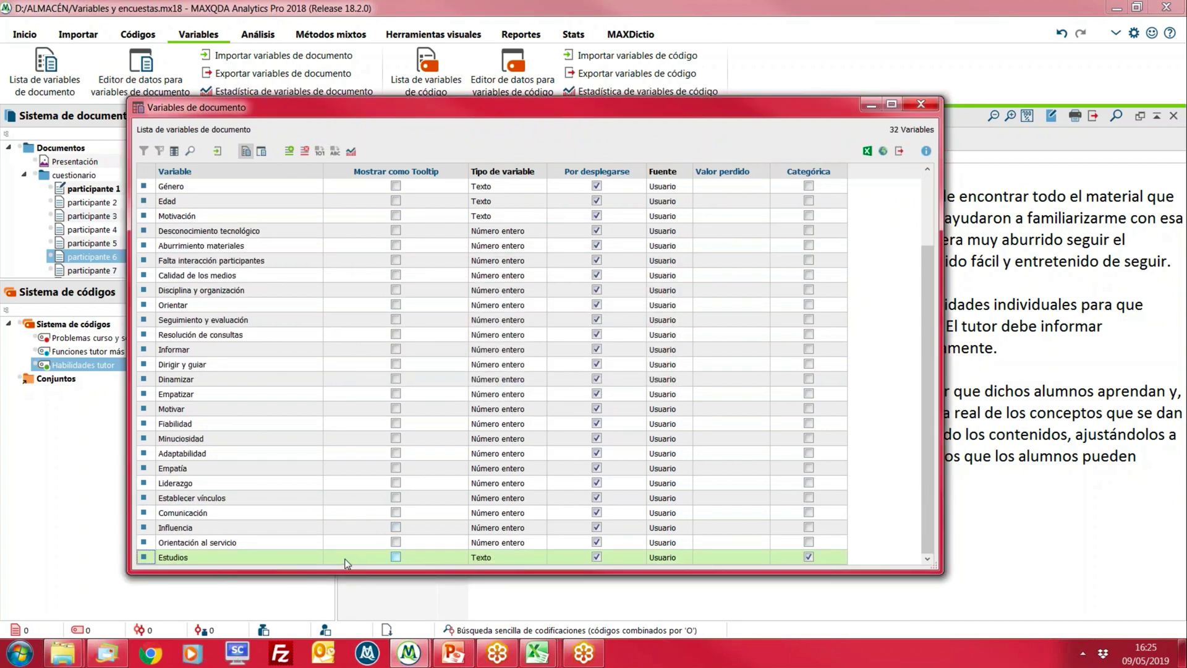
# Fill in the Estudios variable for participante 1 to 5 with universitarios, básicos, medios, universitarios and básicos in the data editor
pyautogui.click(139, 86)
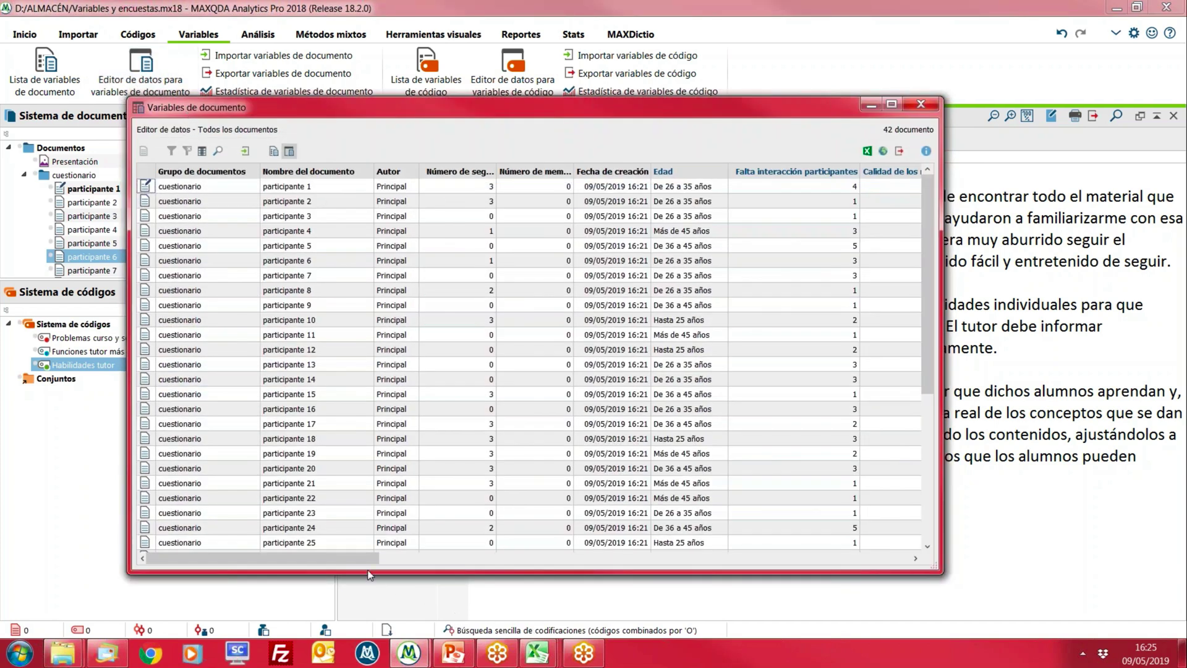
pyautogui.moveTo(368, 559); pyautogui.dragTo(958, 560)
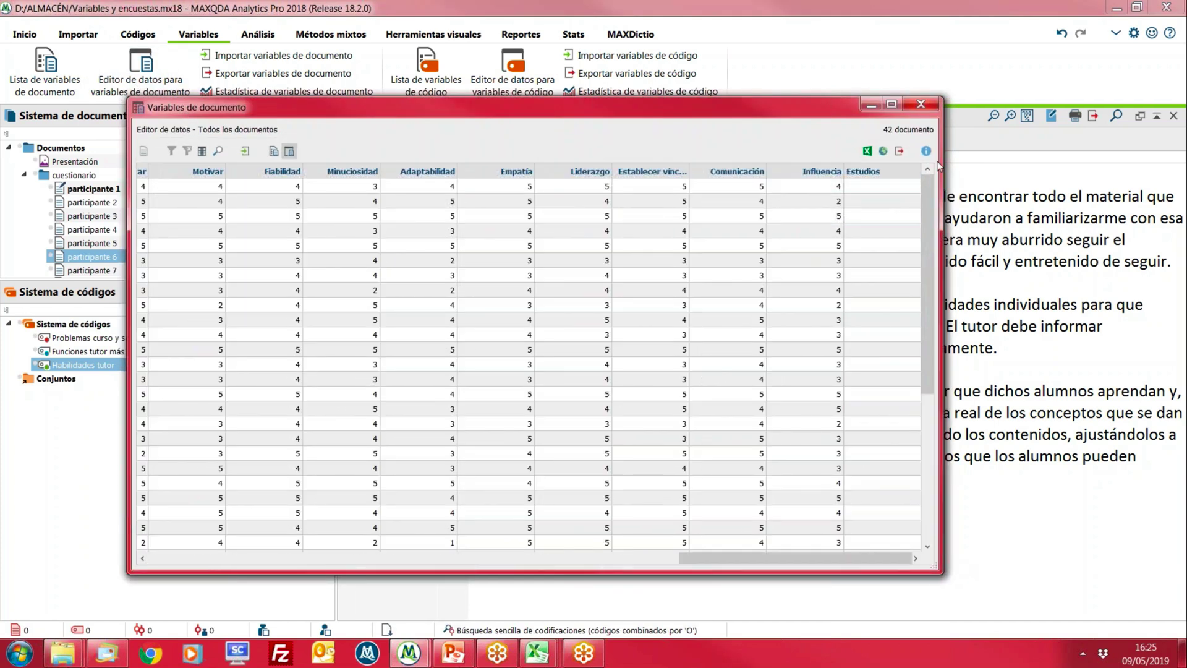
pyautogui.doubleClick(886, 186)
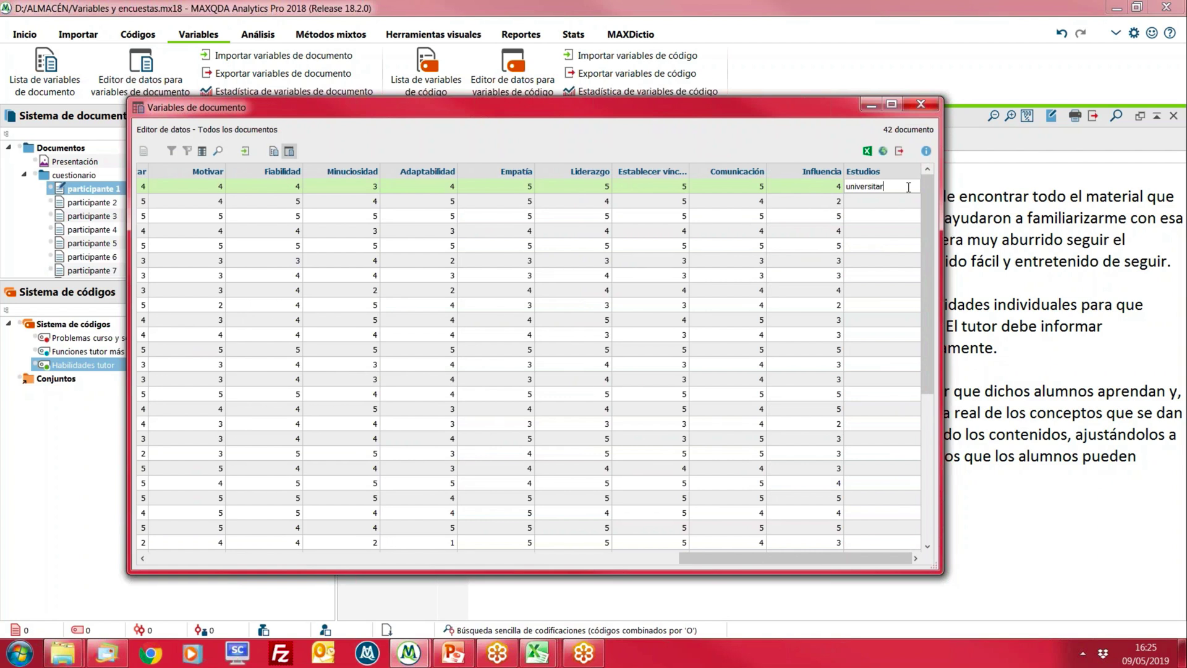
pyautogui.press('Return')
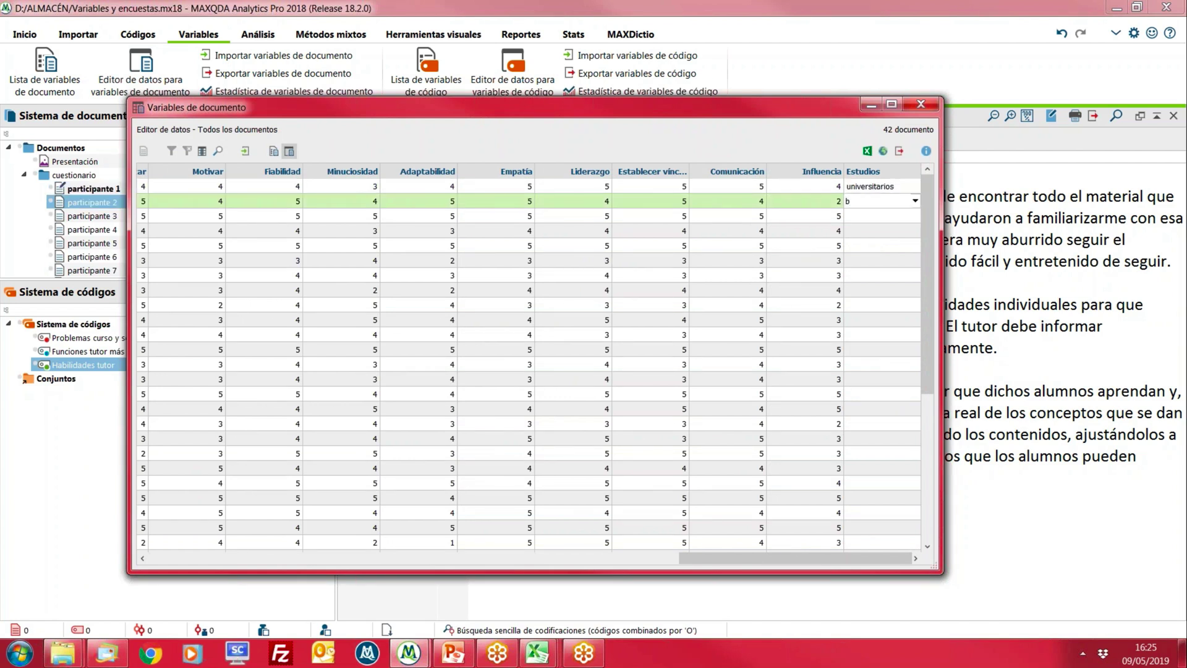
pyautogui.press('Return')
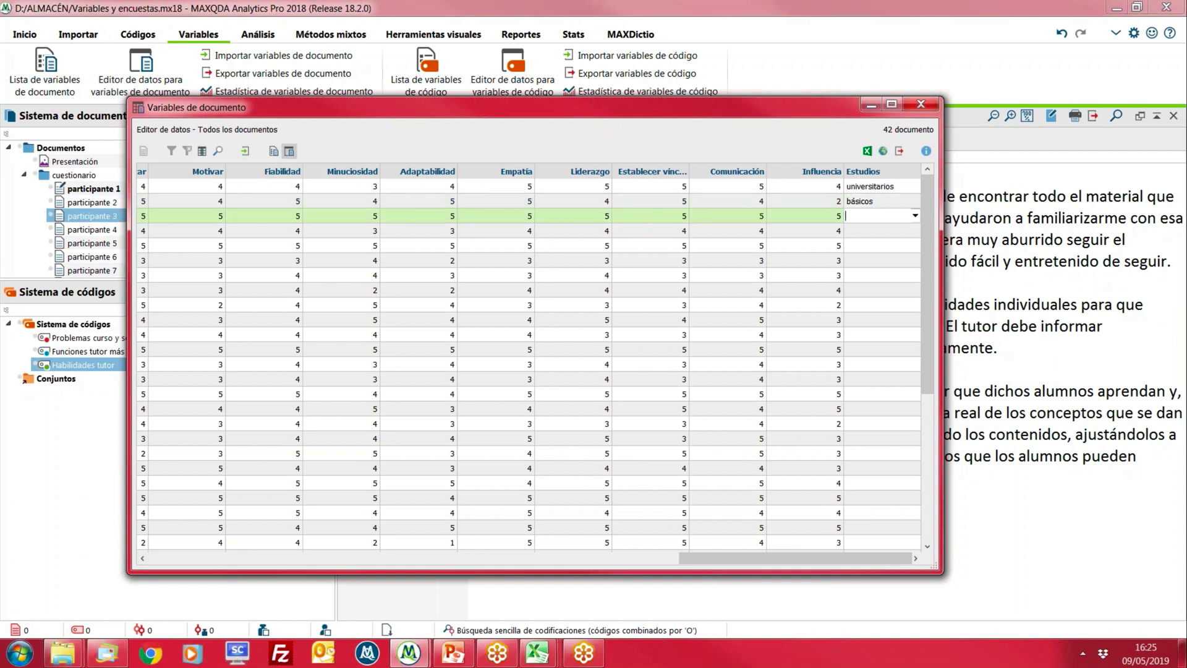
pyautogui.write('medios')
pyautogui.press('Return')
pyautogui.write('u')
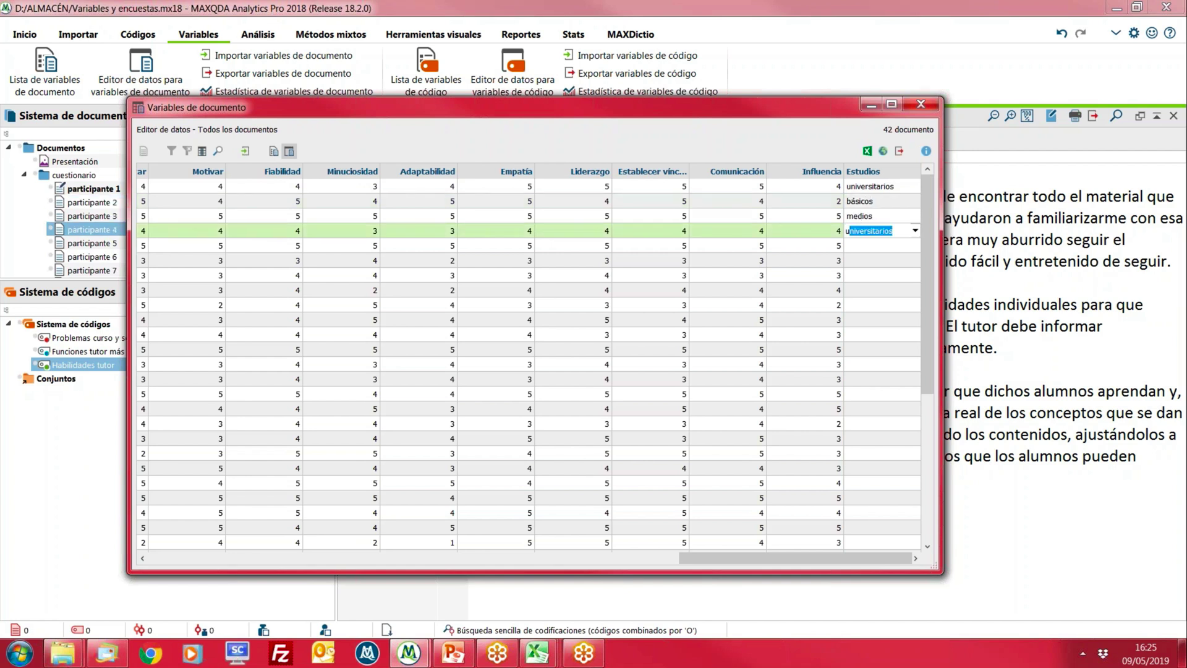
pyautogui.press('Return')
pyautogui.write('básicos')
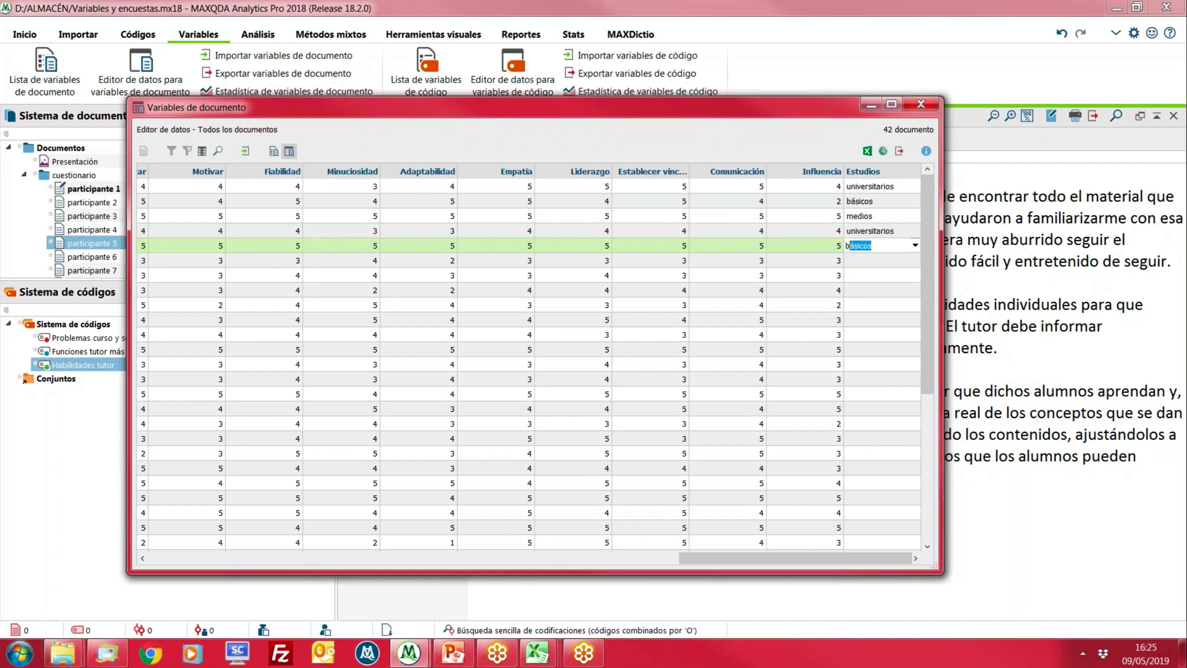
pyautogui.press('Return')
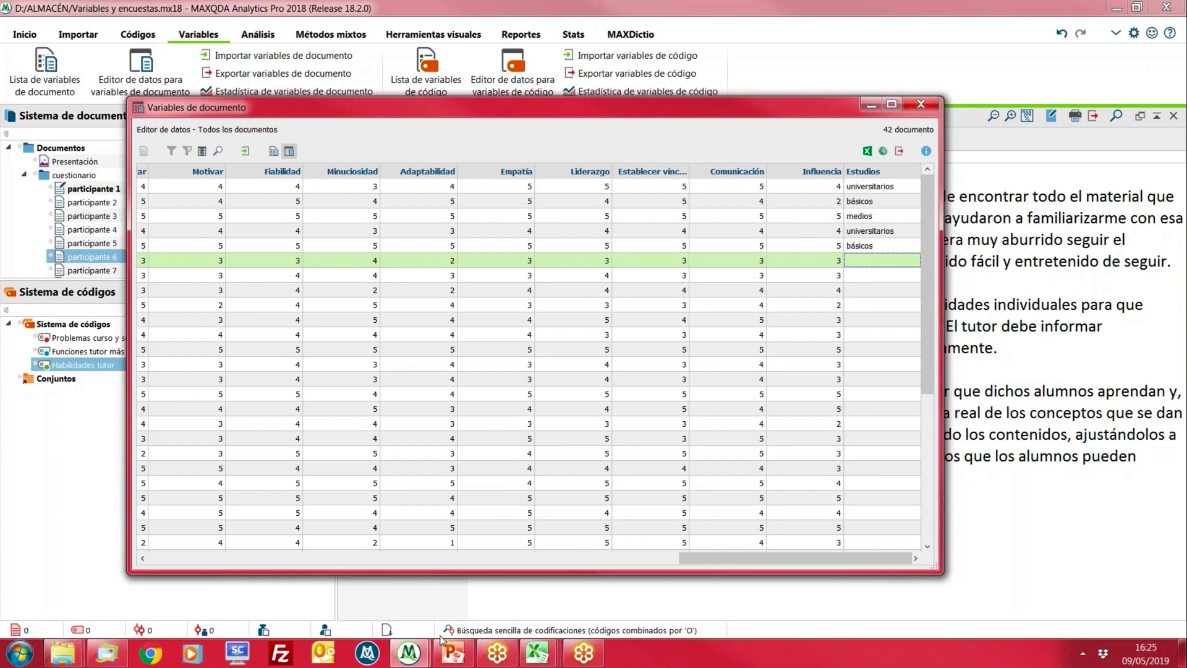
# Review the variable values of all documents in the data editor, across every column and down to the last row
pyautogui.moveTo(687, 552); pyautogui.dragTo(151, 557)
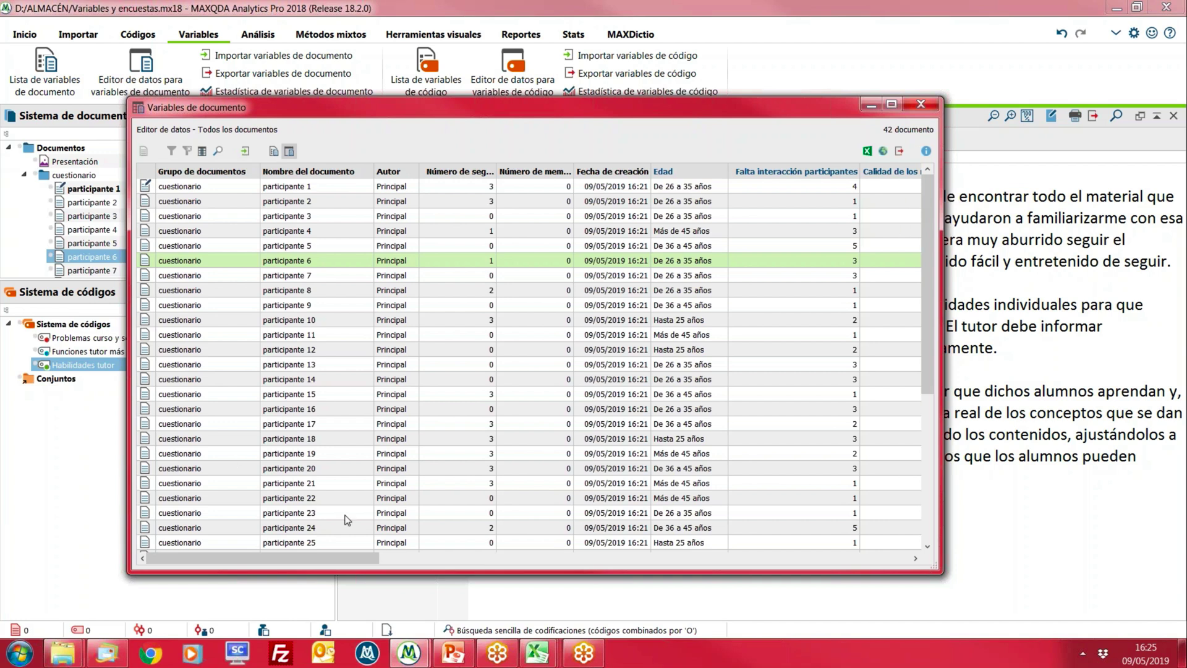
pyautogui.moveTo(359, 563); pyautogui.dragTo(897, 603)
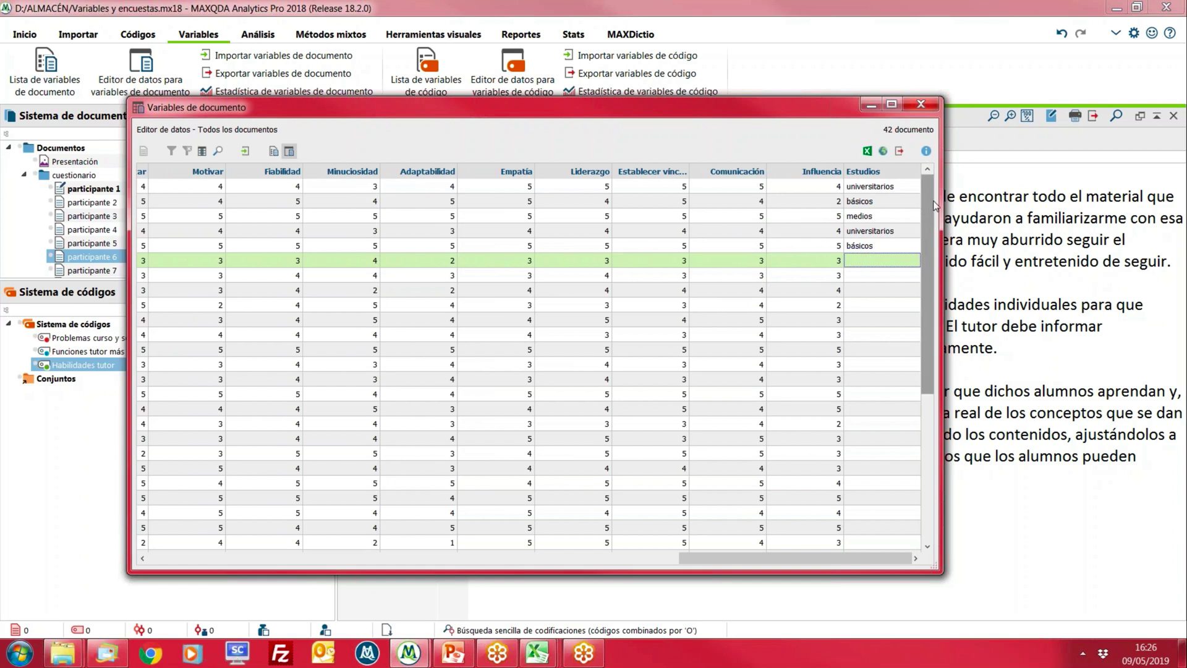
pyautogui.moveTo(928, 199); pyautogui.dragTo(926, 439)
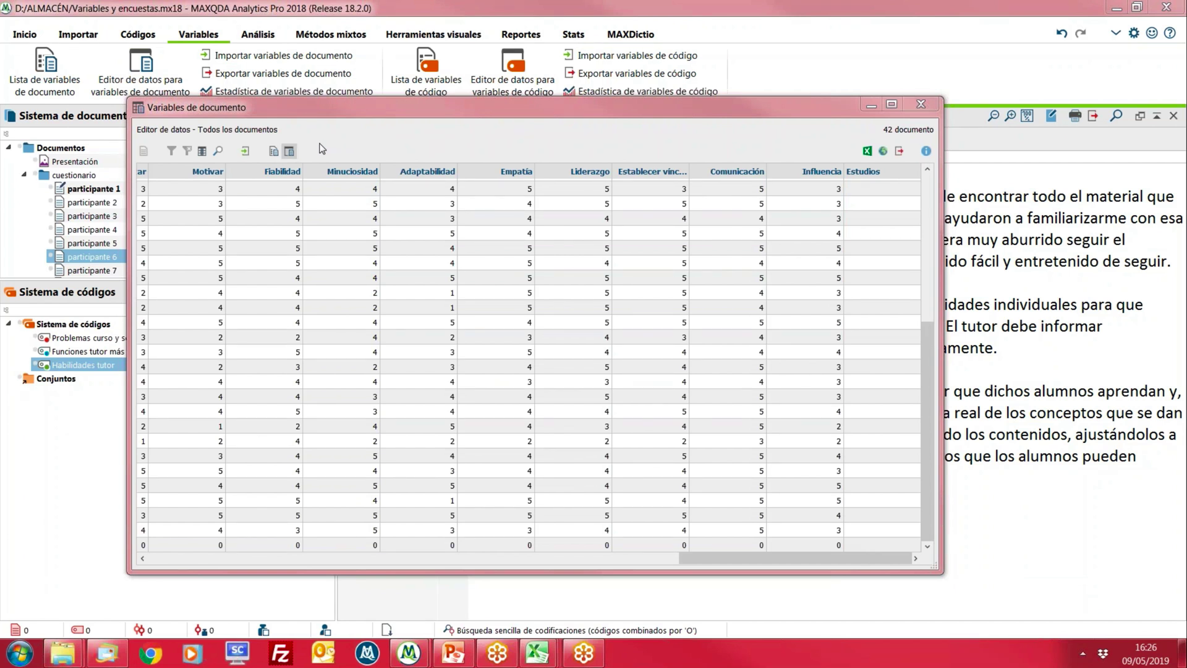
pyautogui.click(294, 118)
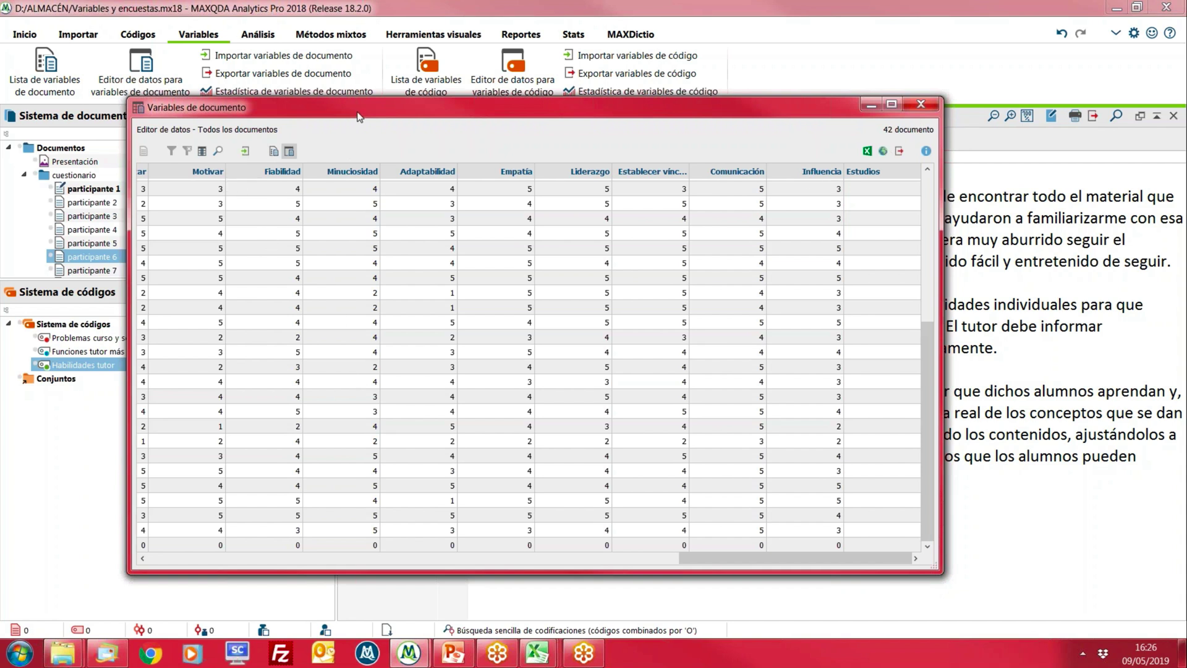
pyautogui.moveTo(358, 116); pyautogui.dragTo(370, 59)
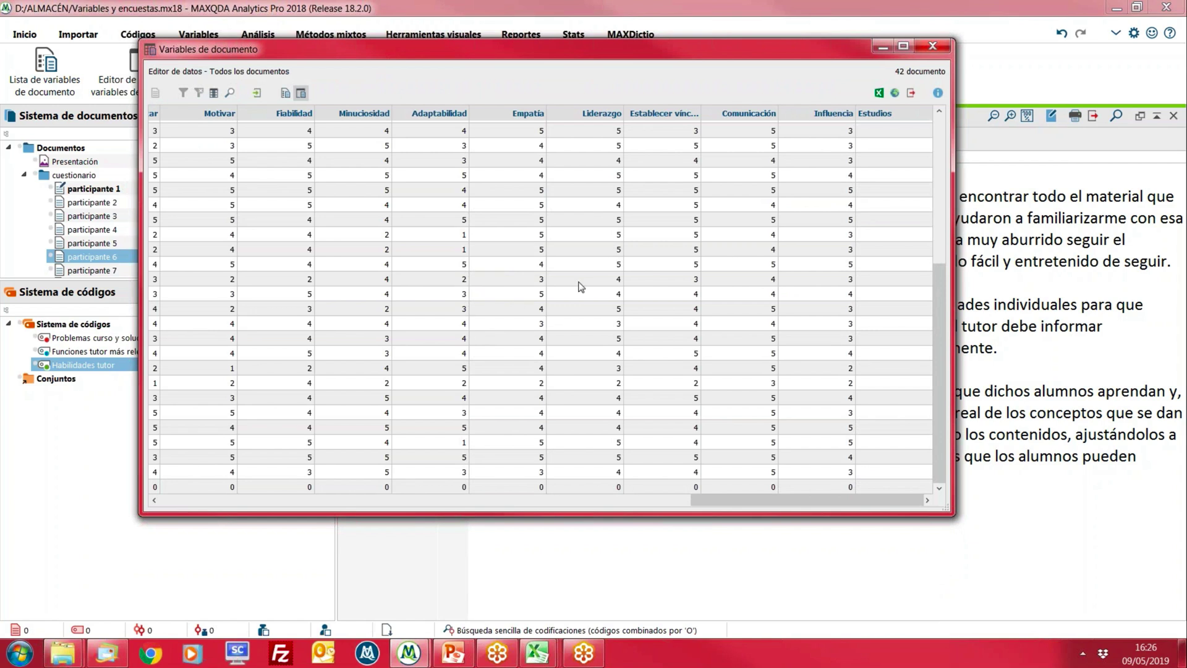
pyautogui.moveTo(788, 501); pyautogui.dragTo(232, 504)
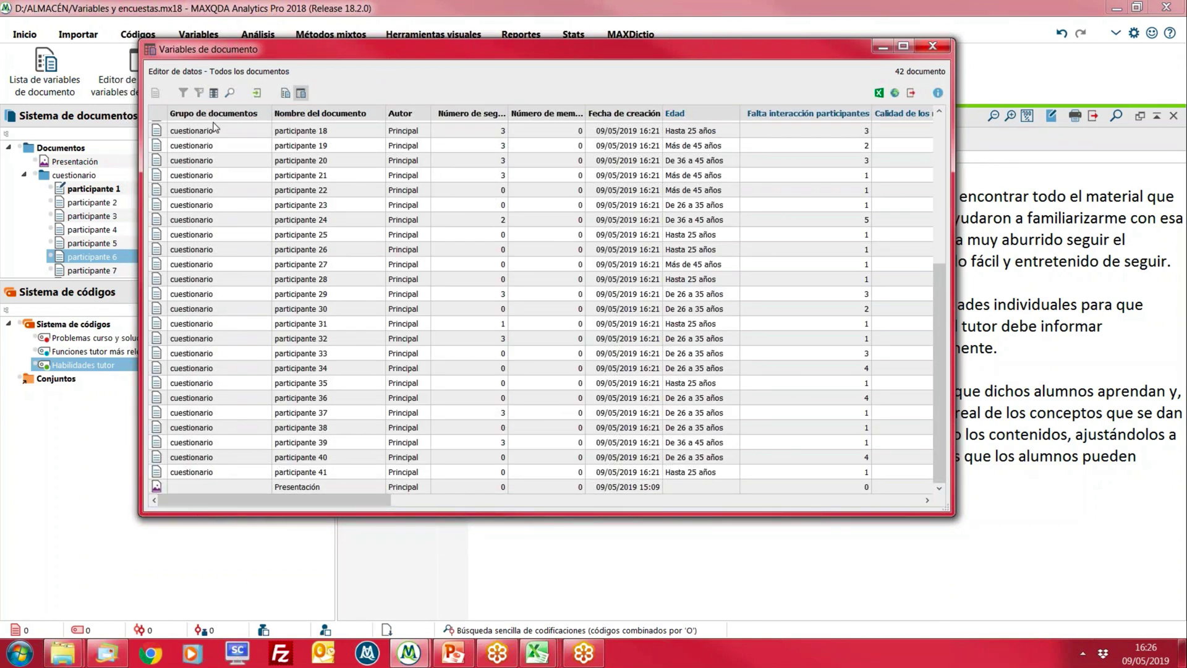
# Set the variables Género and Edad to be shown as tooltips in the list of document variables
pyautogui.click(285, 94)
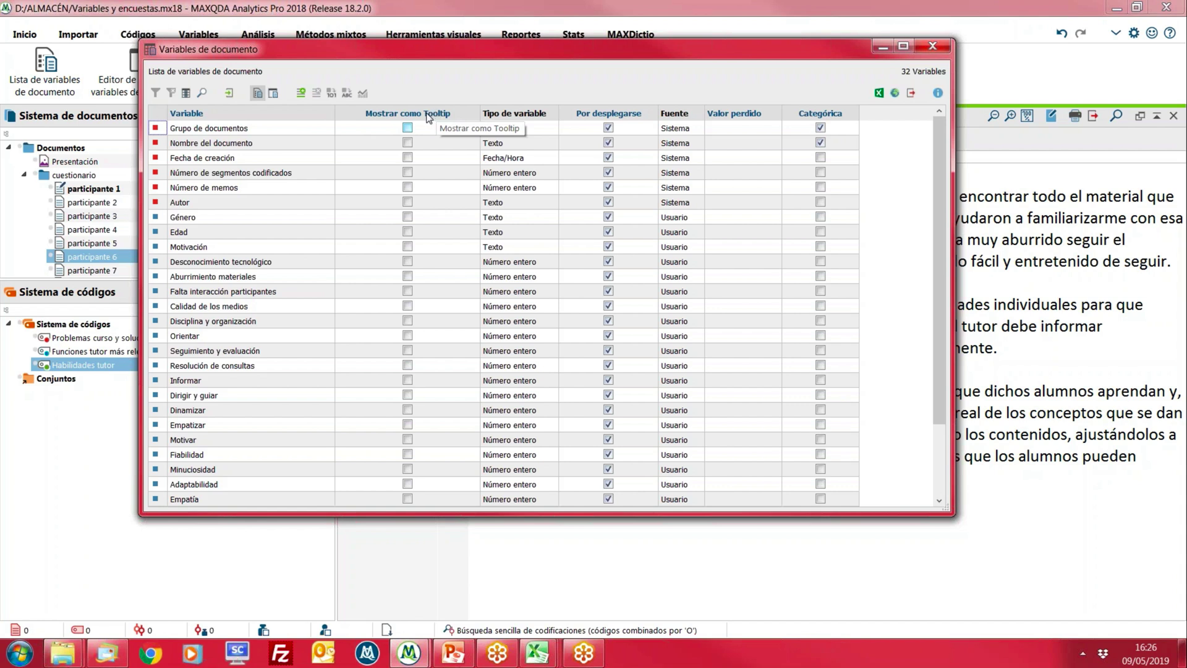
pyautogui.click(408, 217)
pyautogui.click(407, 232)
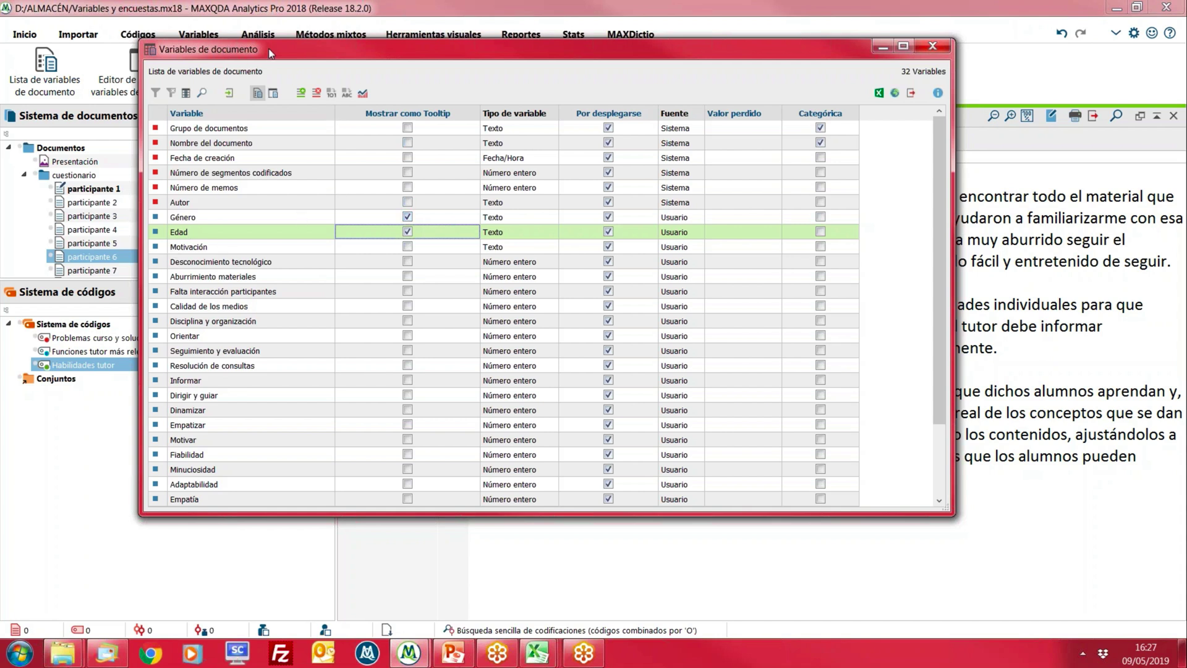
pyautogui.moveTo(276, 60); pyautogui.dragTo(250, 101)
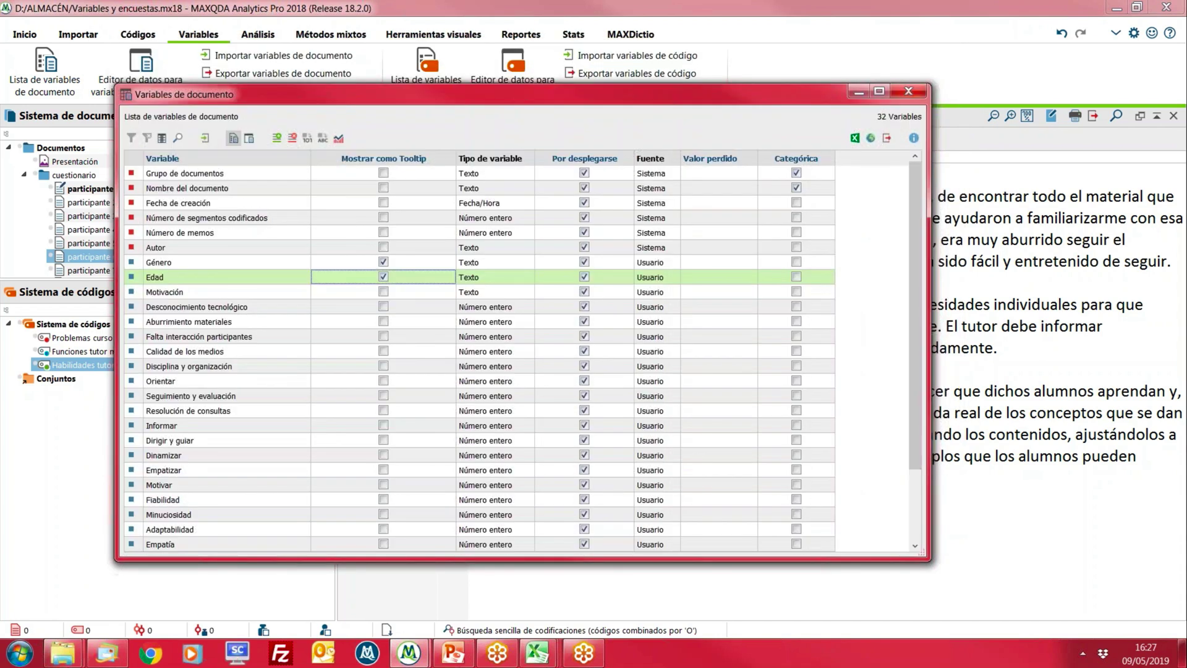
# Return to the main project window and display the Segmentos recuperados window
pyautogui.click(20, 152)
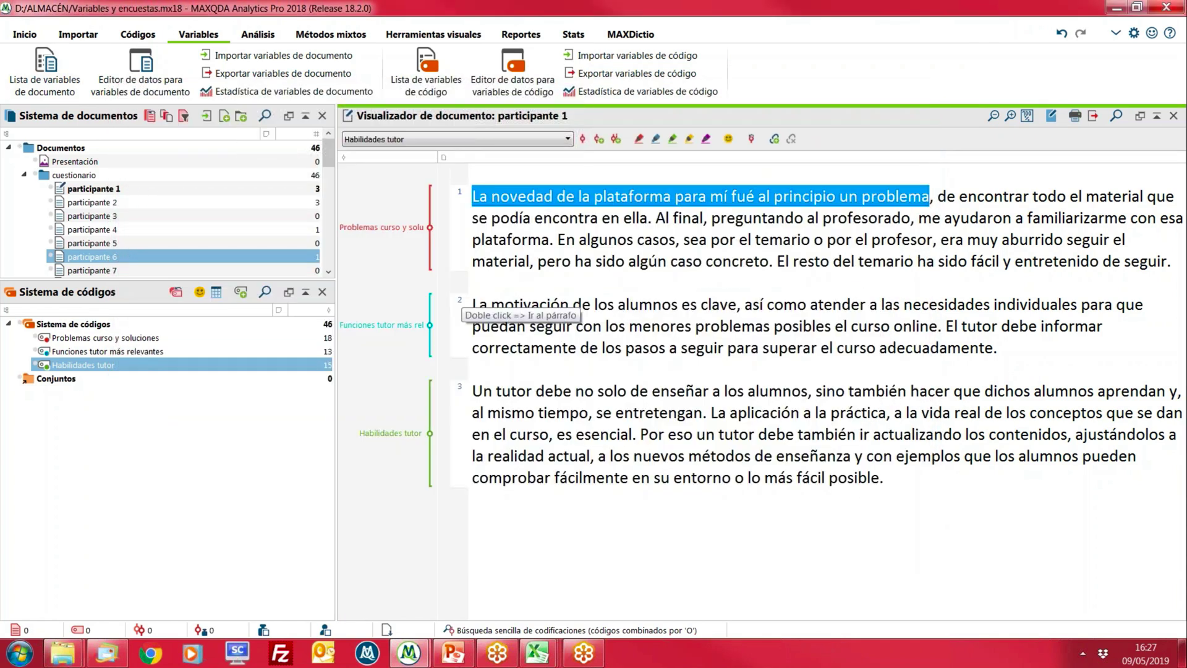
pyautogui.click(24, 36)
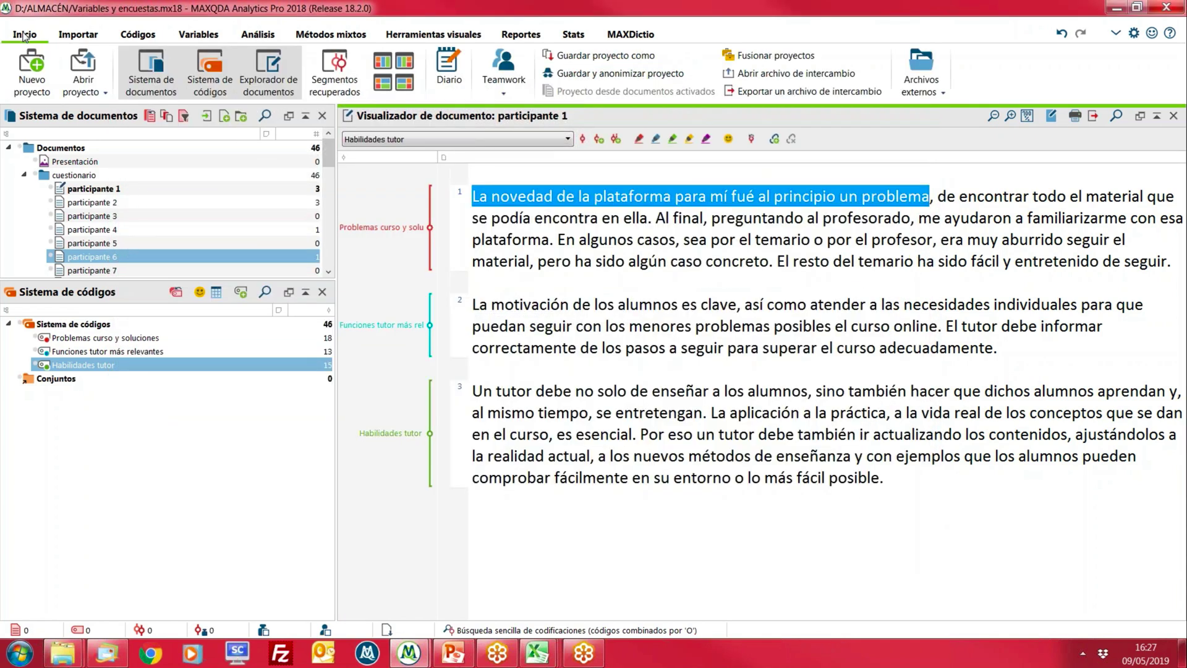
pyautogui.click(337, 88)
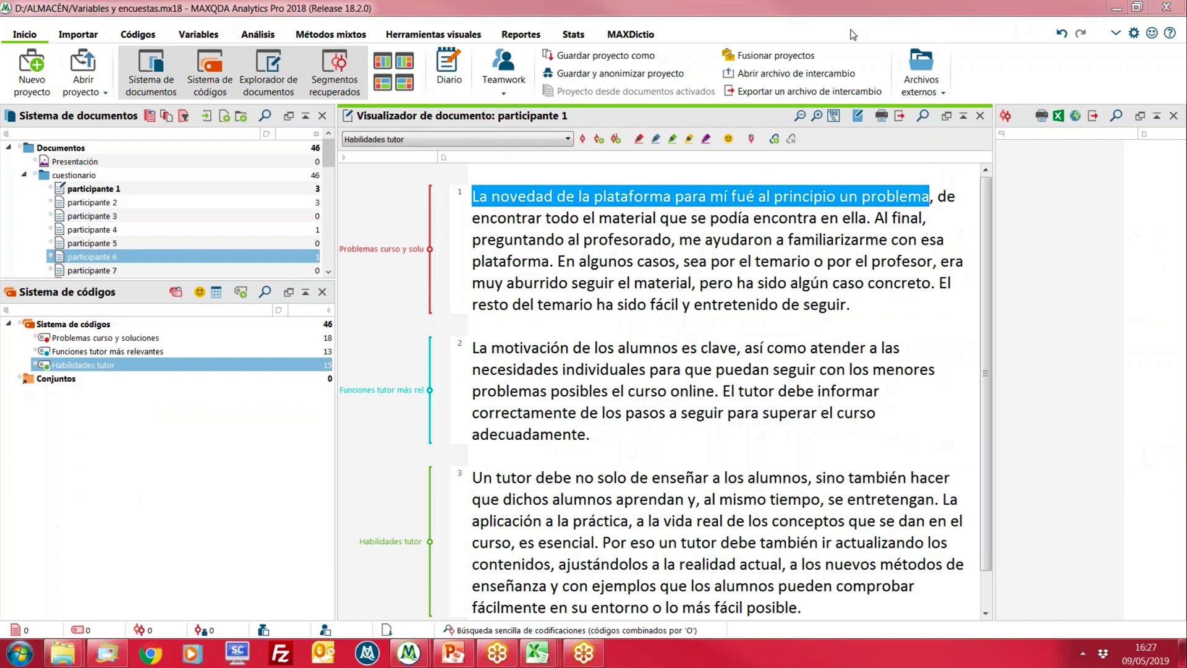
# Arrange the windows with the retrieved segments below the document viewer, and activate the cuestionario documents and the code Problemas curso y soluciones
pyautogui.click(384, 84)
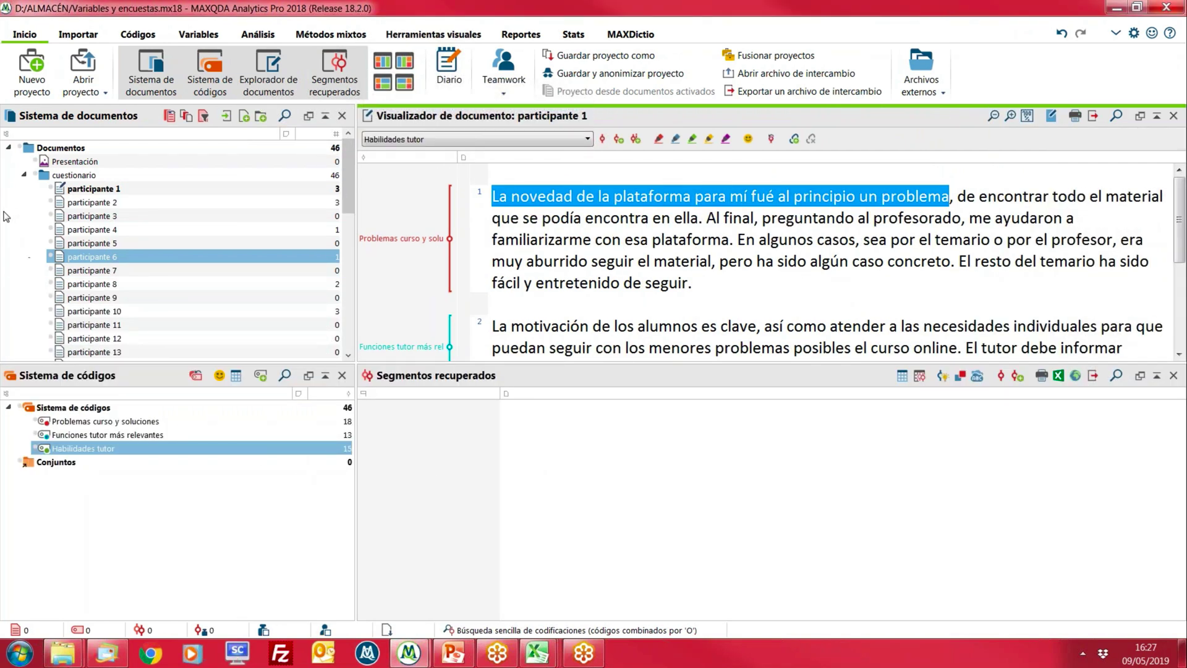
pyautogui.click(36, 177)
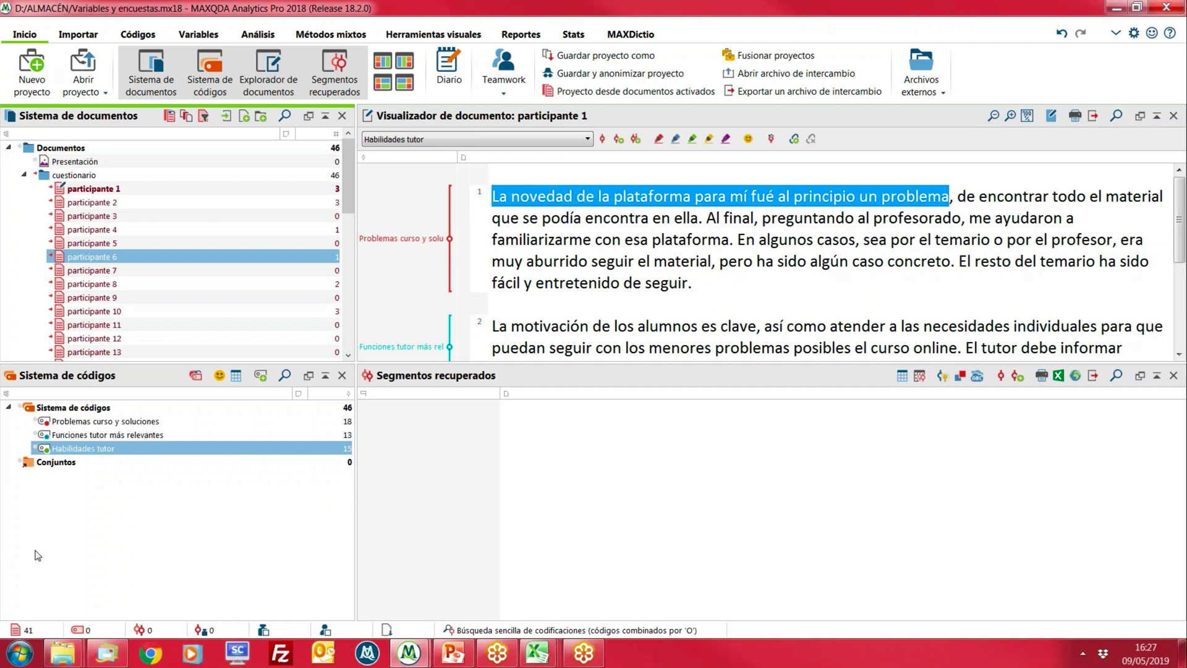
pyautogui.click(38, 423)
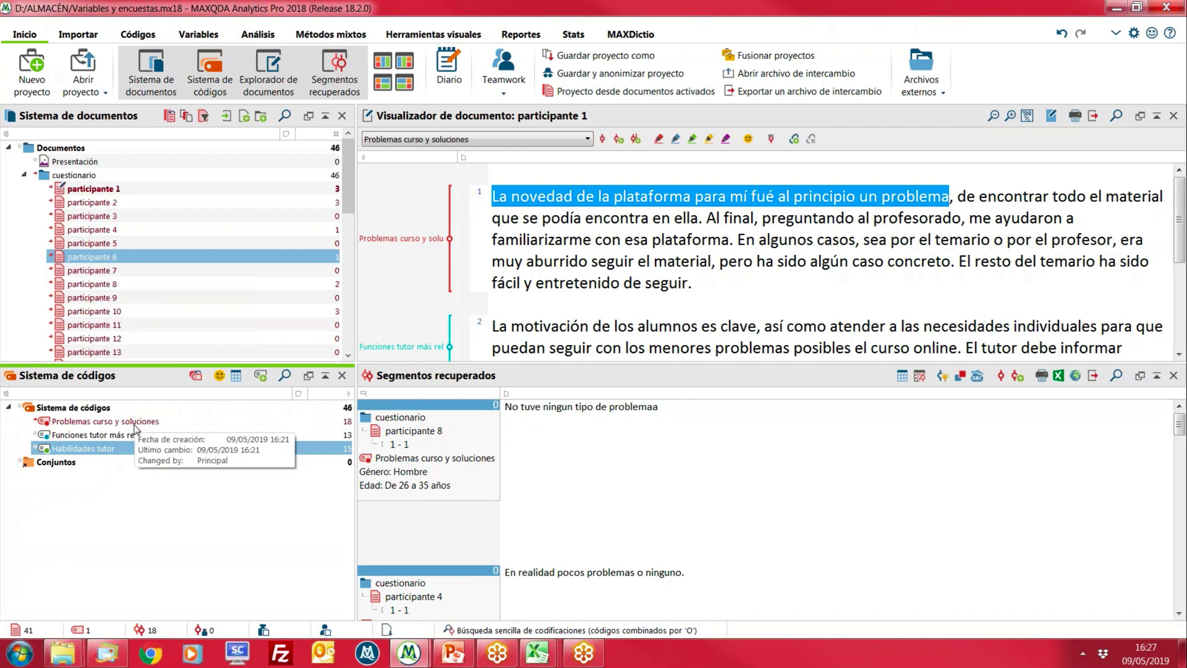
# Review the retrieved segments for Problemas curso y soluciones together with each participant's Género and Edad values
pyautogui.click(569, 517)
pyautogui.scroll(-5, 569, 525)
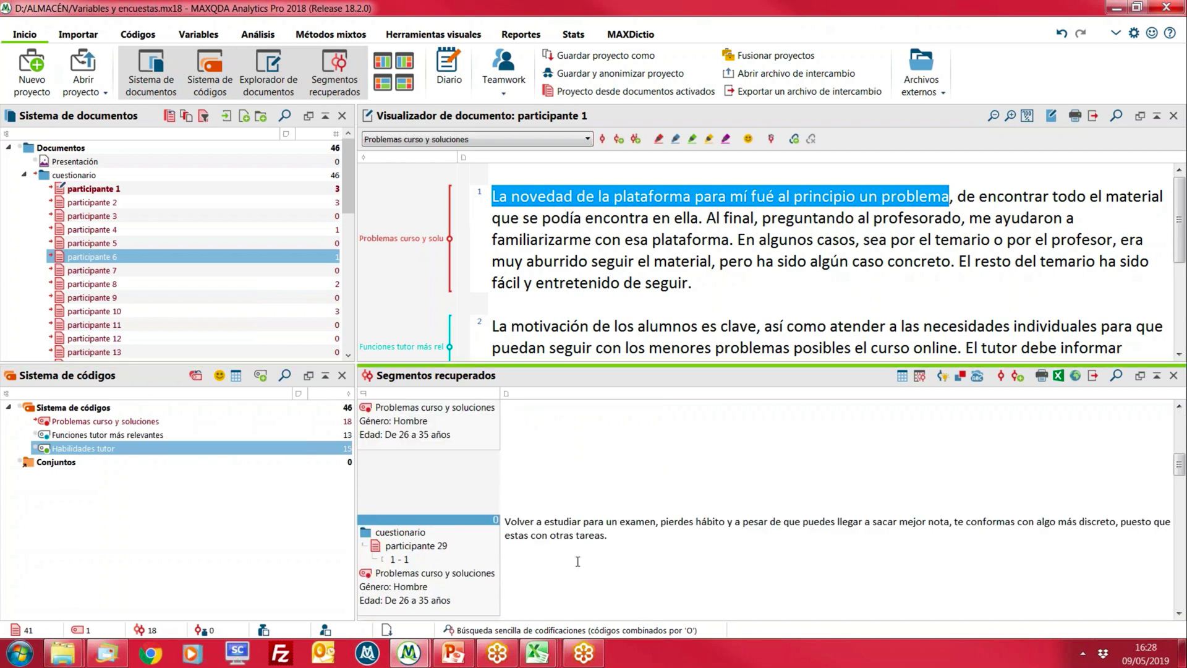
pyautogui.scroll(3, 577, 561)
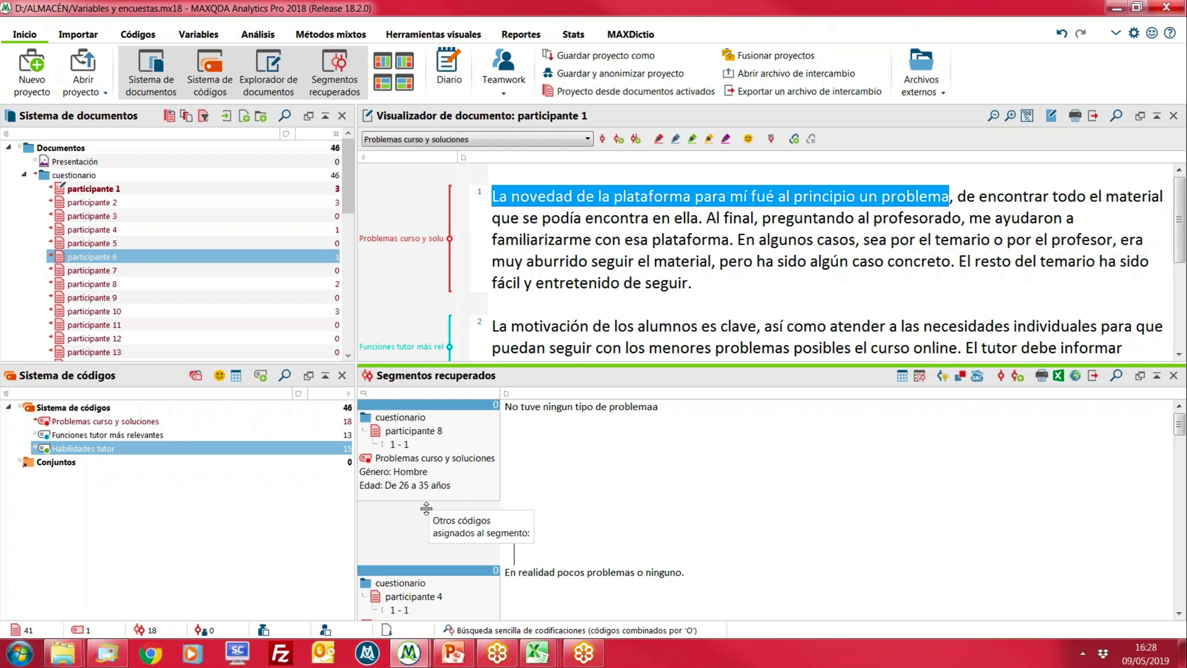
pyautogui.scroll(-1, 439, 571)
pyautogui.scroll(-1, 439, 571)
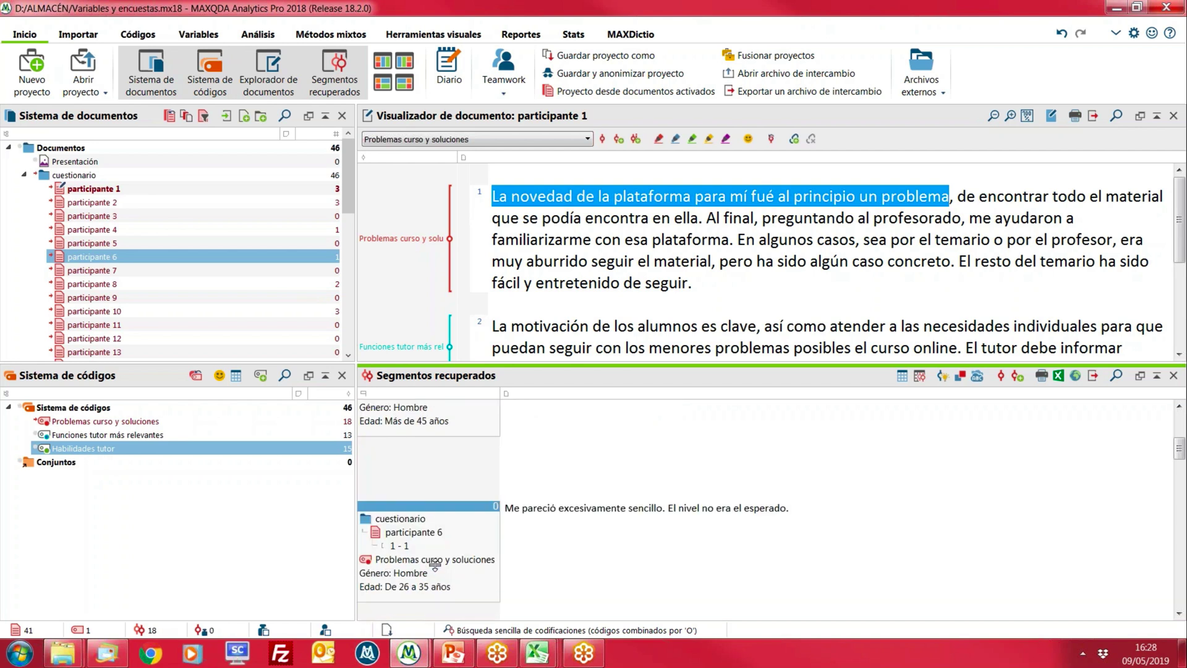
pyautogui.scroll(2, 402, 470)
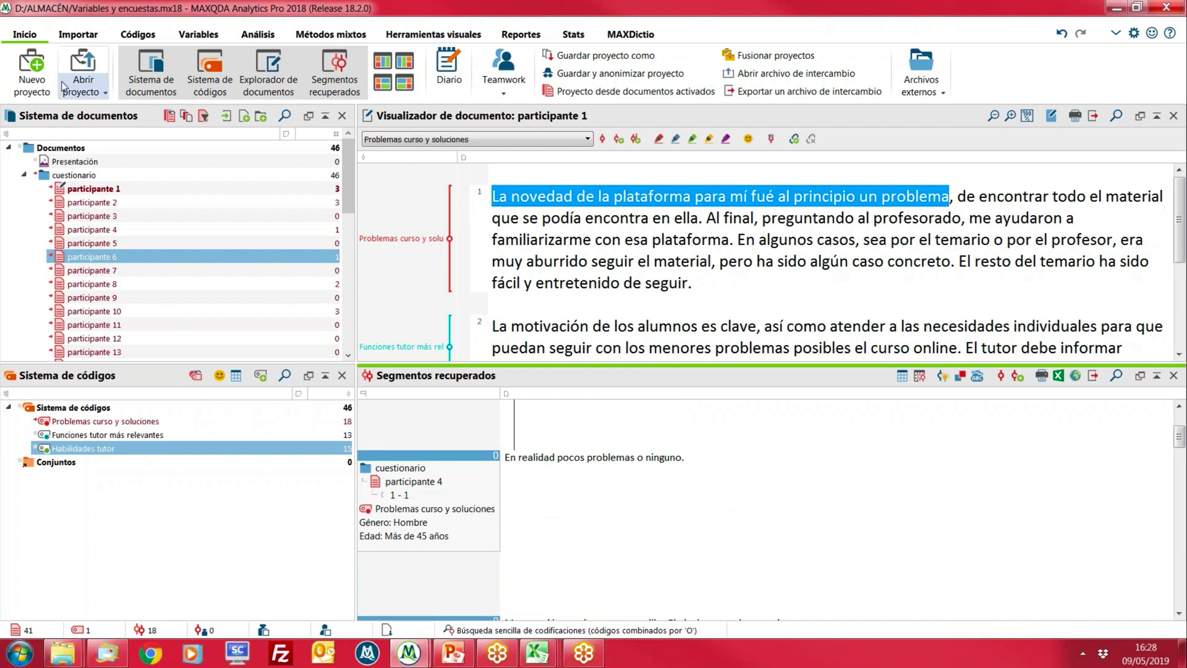
# In the list of document variables, replace Género and Edad as tooltip variables with Aburrimiento materiales and Falta interacción participantes, and minimize the list
pyautogui.click(199, 34)
pyautogui.click(70, 86)
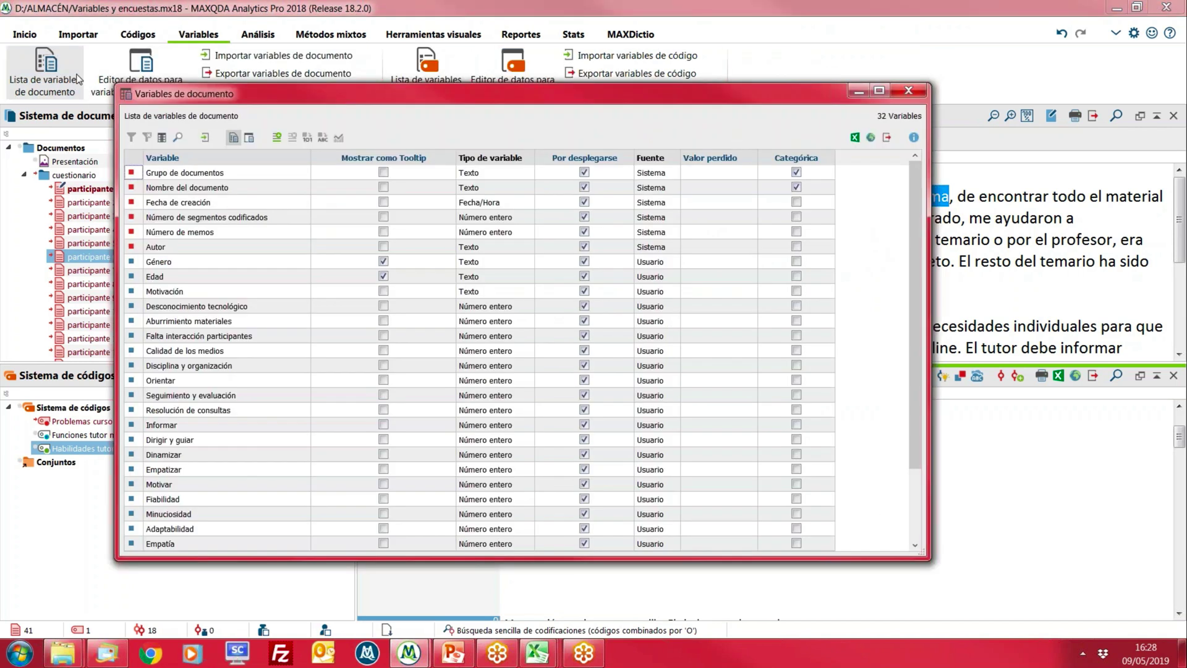
pyautogui.click(383, 261)
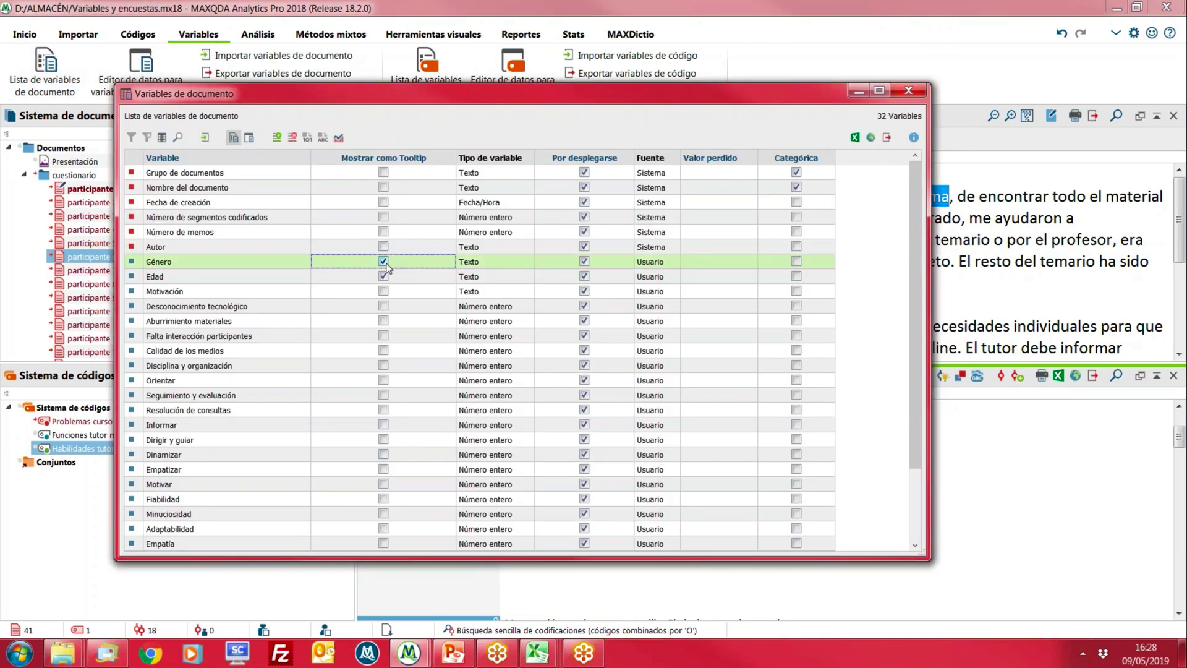
pyautogui.click(383, 276)
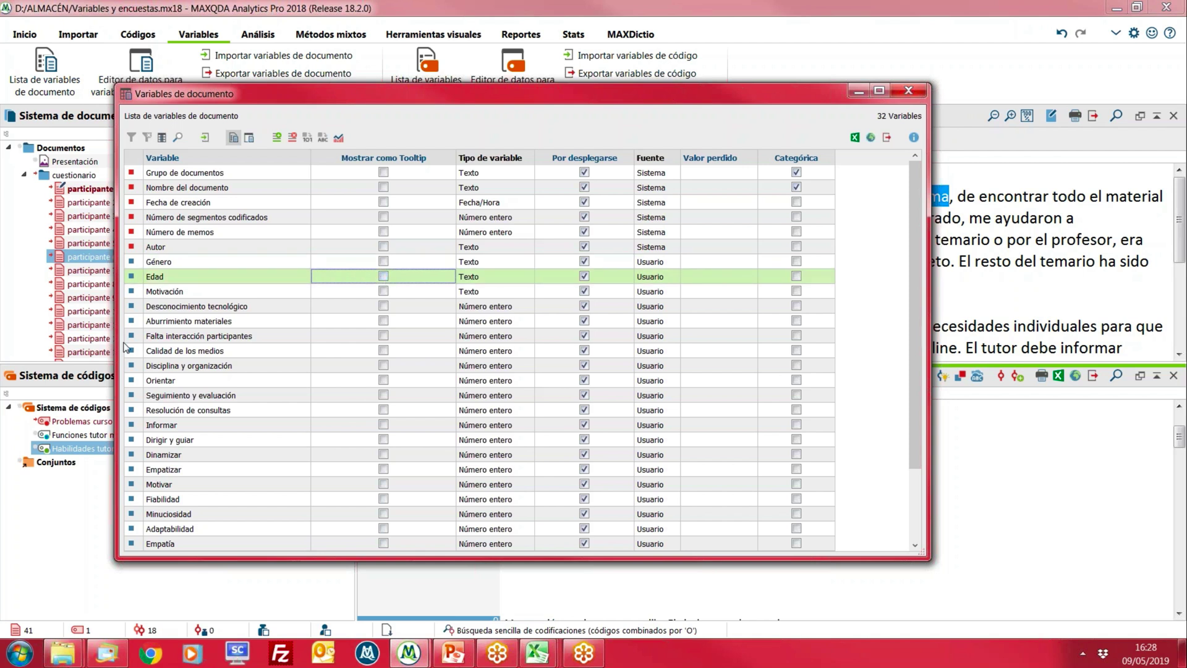
pyautogui.click(383, 321)
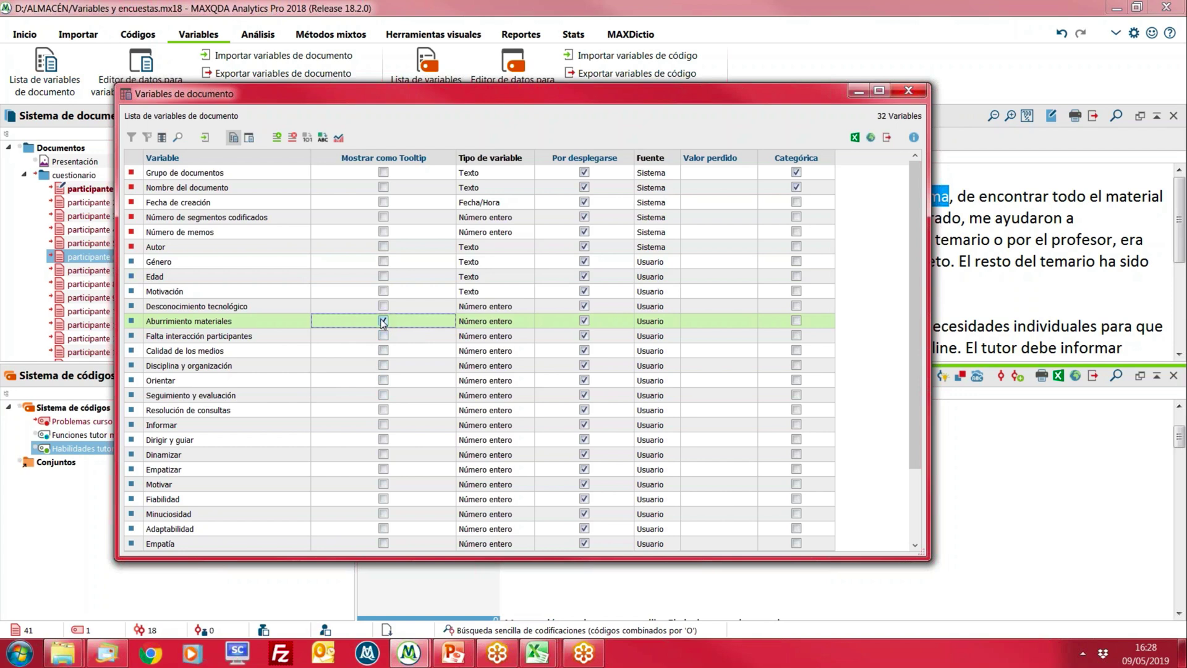
pyautogui.click(383, 336)
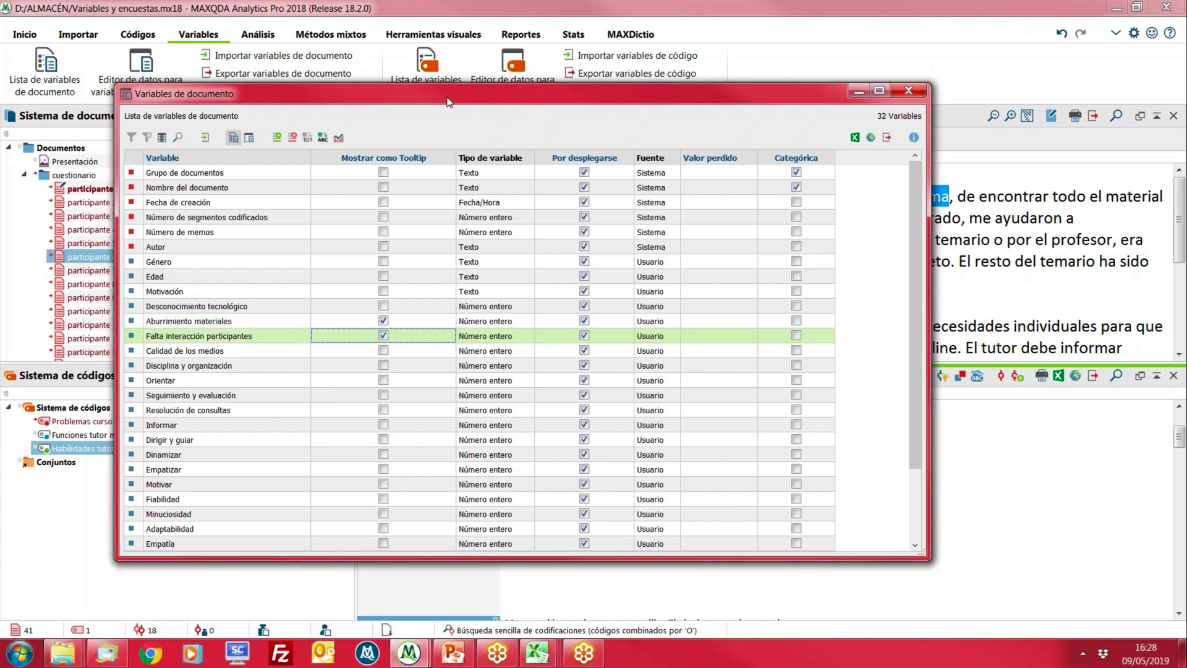
pyautogui.moveTo(448, 103); pyautogui.dragTo(462, 59)
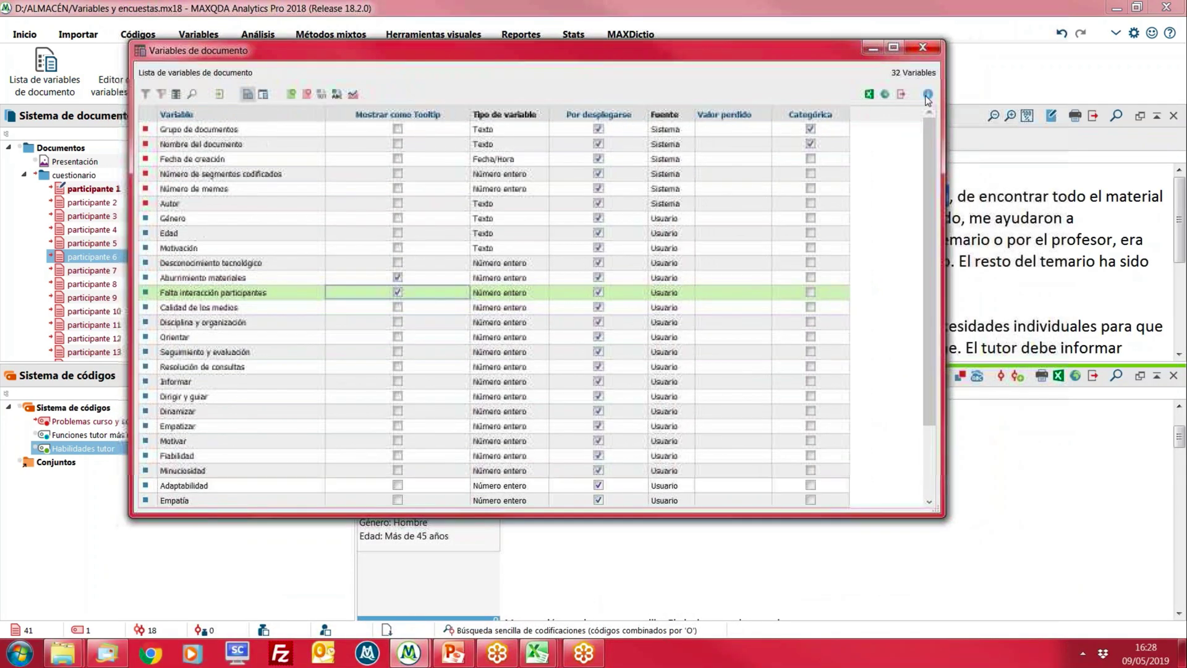
pyautogui.click(872, 48)
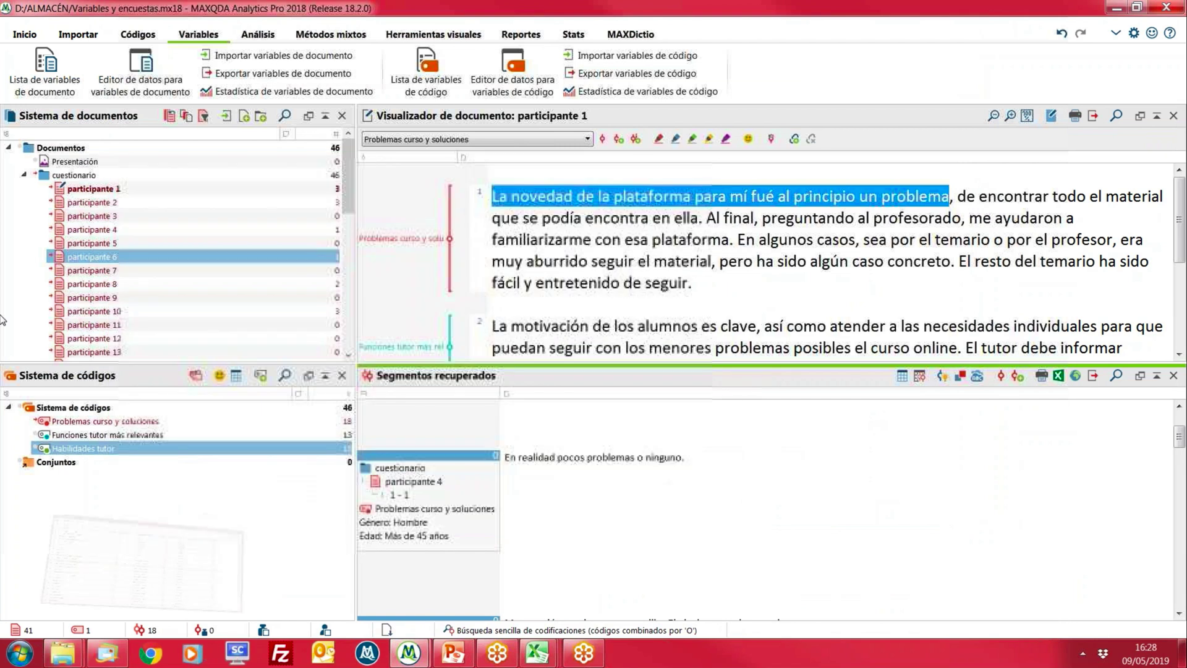
# Refresh the retrieval for Problemas curso y soluciones and review the segments with their Aburrimiento materiales and Falta interacción participantes values
pyautogui.click(41, 423)
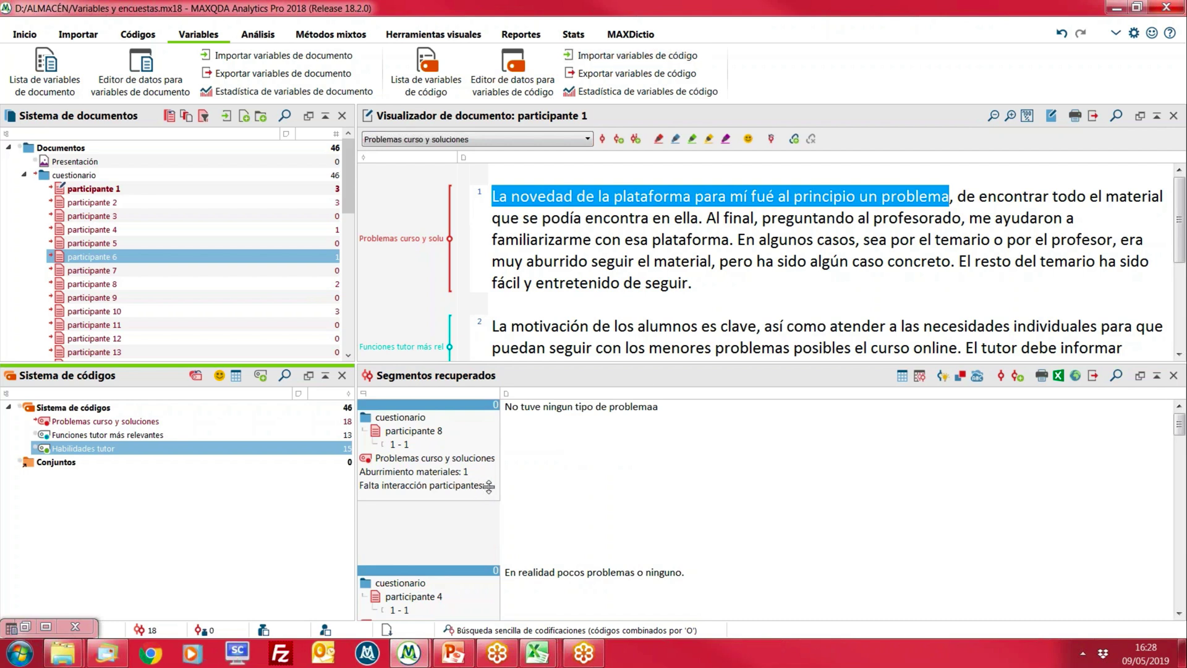
pyautogui.scroll(-4, 470, 526)
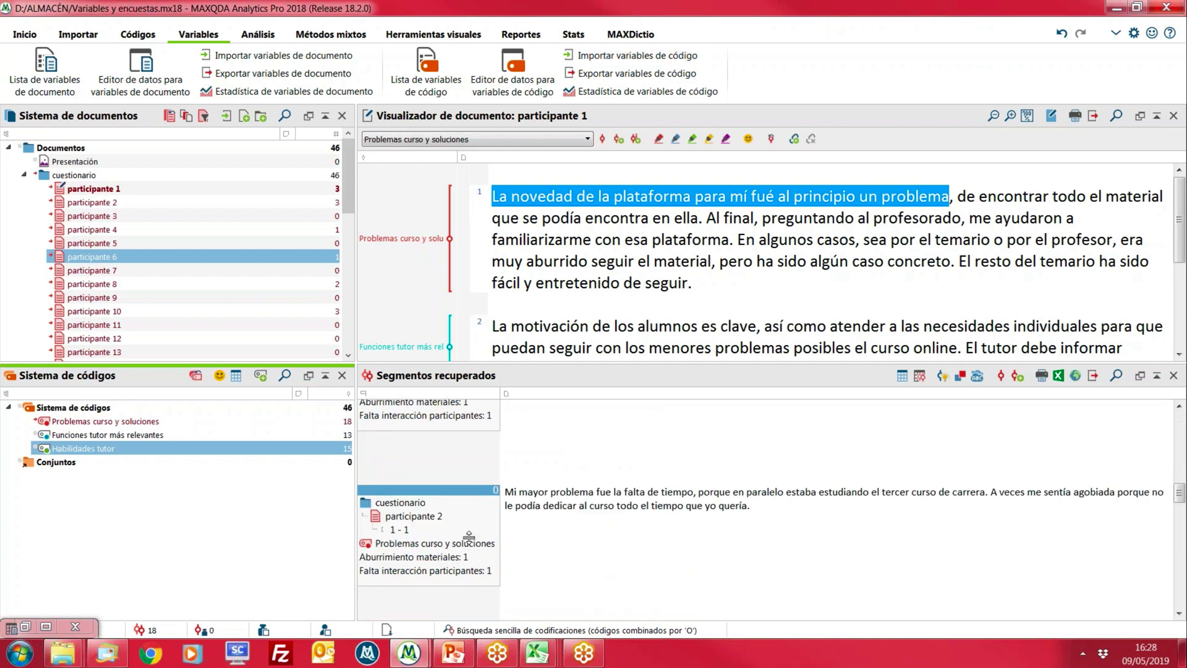
pyautogui.scroll(-3, 469, 536)
pyautogui.scroll(-3, 469, 533)
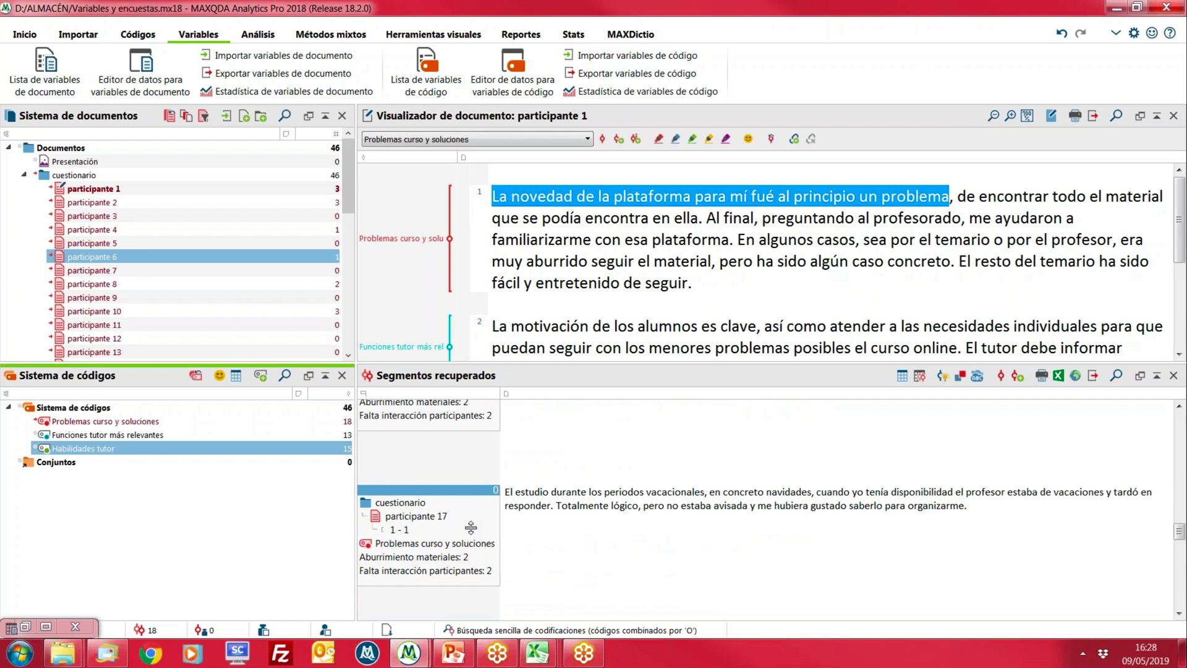
pyautogui.scroll(-3, 450, 486)
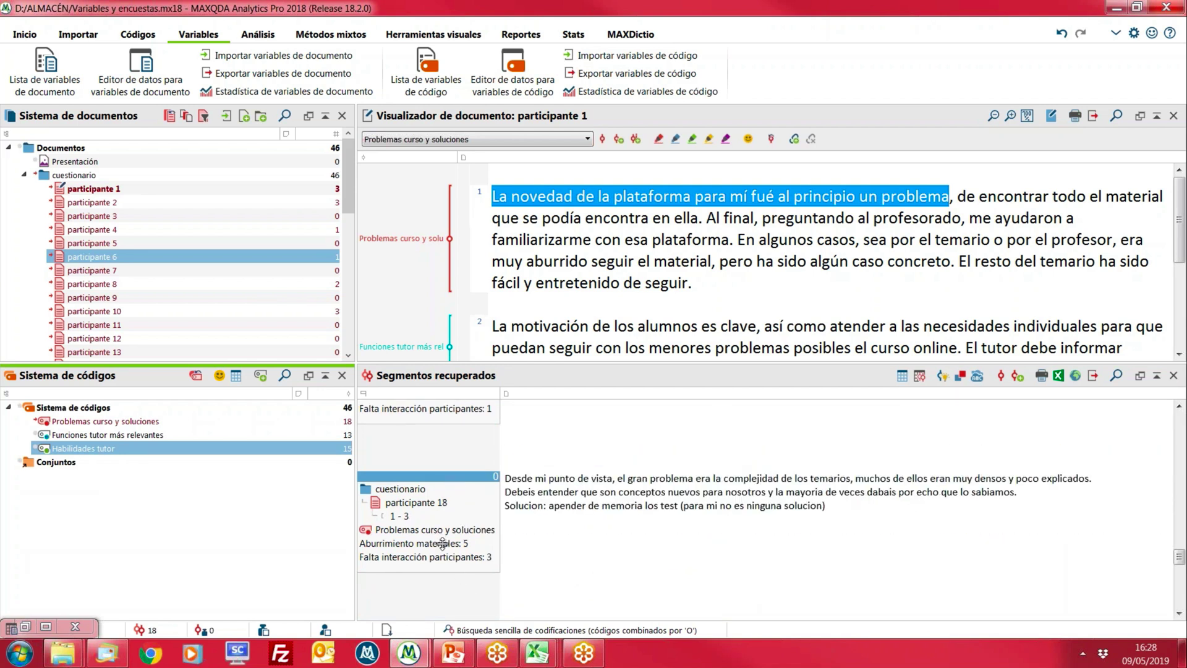
pyautogui.scroll(-10, 442, 570)
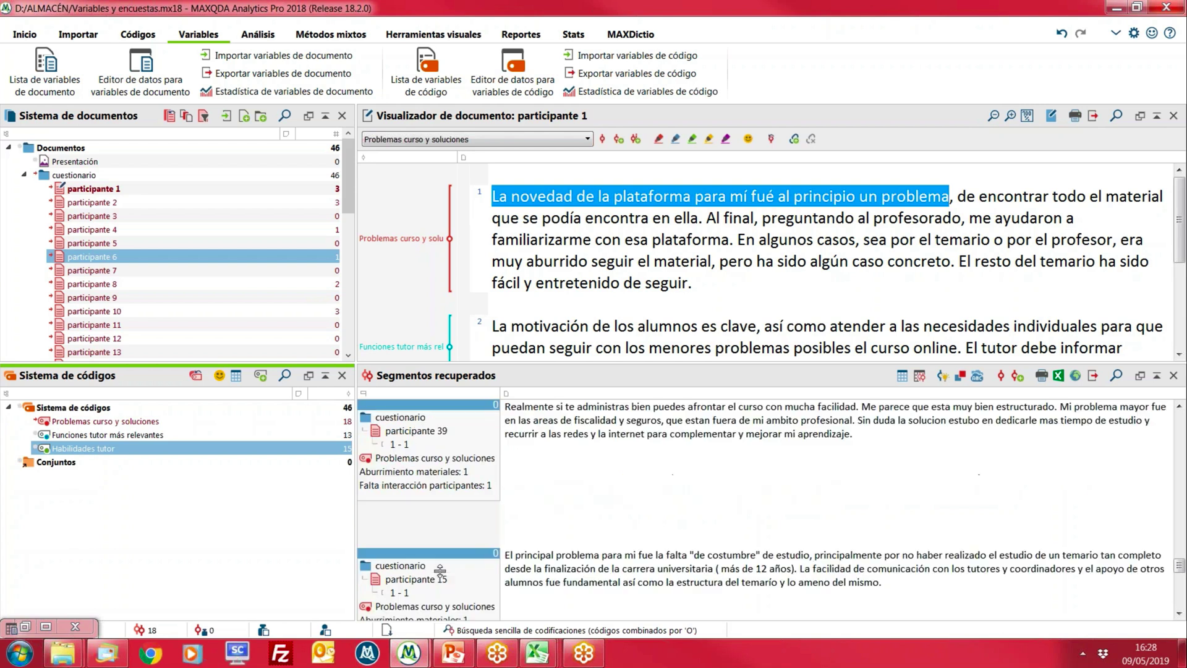
pyautogui.scroll(10, 431, 542)
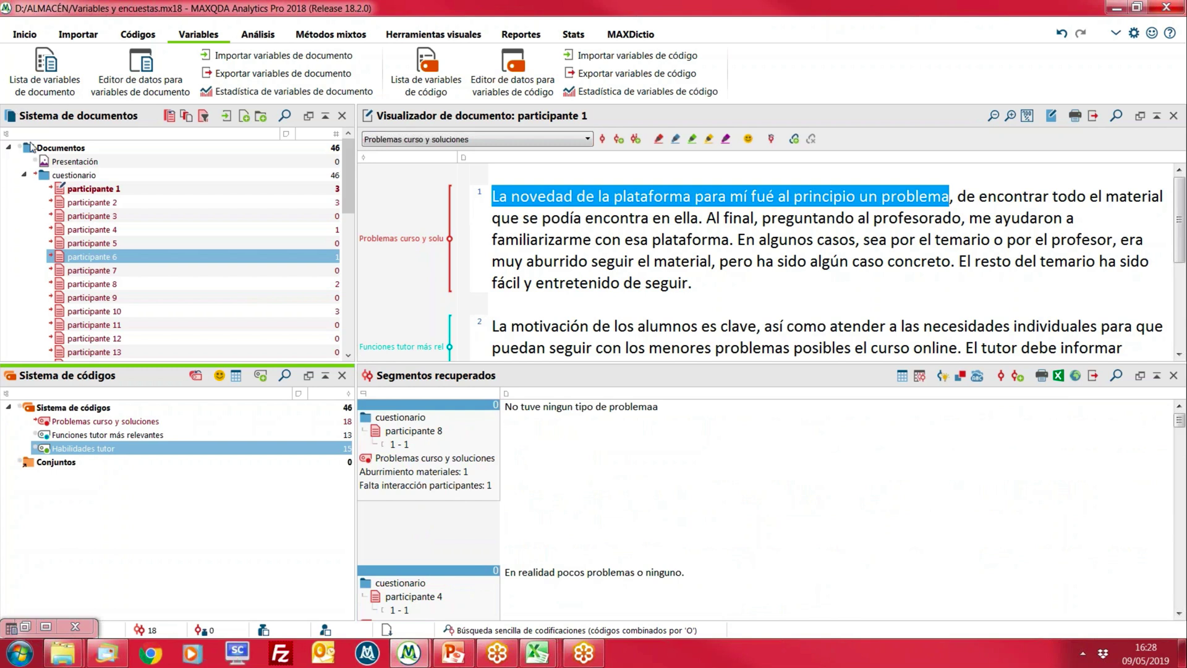
# Restore the list of document variables, turn off the tooltip display of Aburrimiento materiales and Falta interacción participantes, and close the list
pyautogui.click(27, 629)
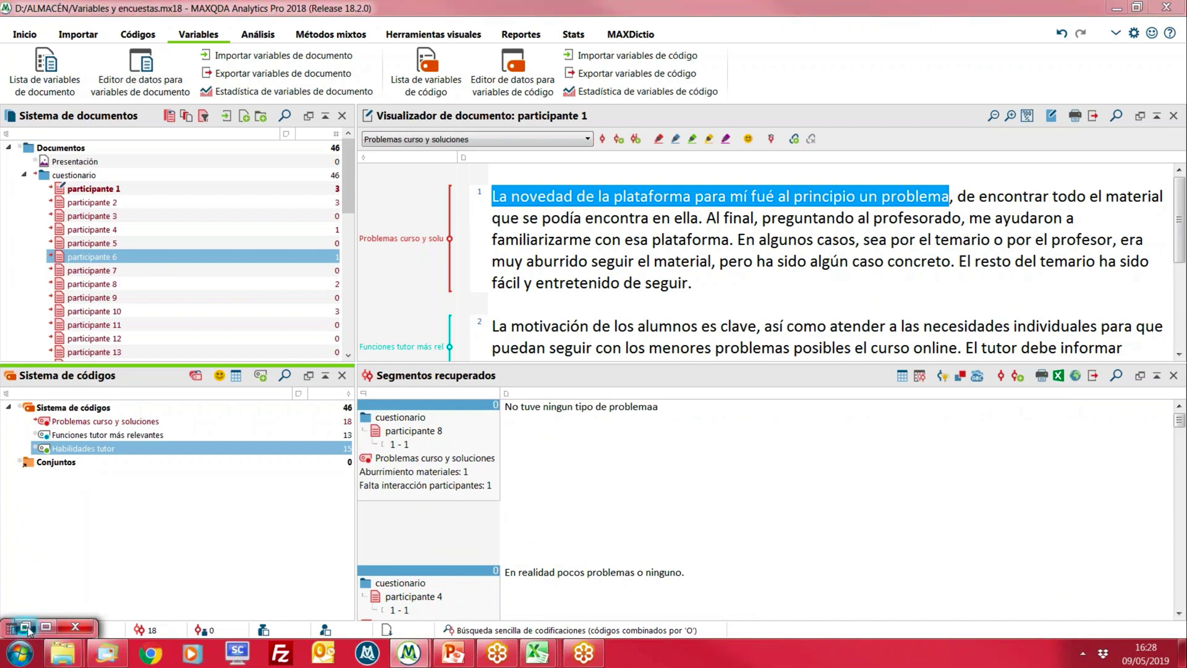
pyautogui.click(26, 627)
pyautogui.click(398, 278)
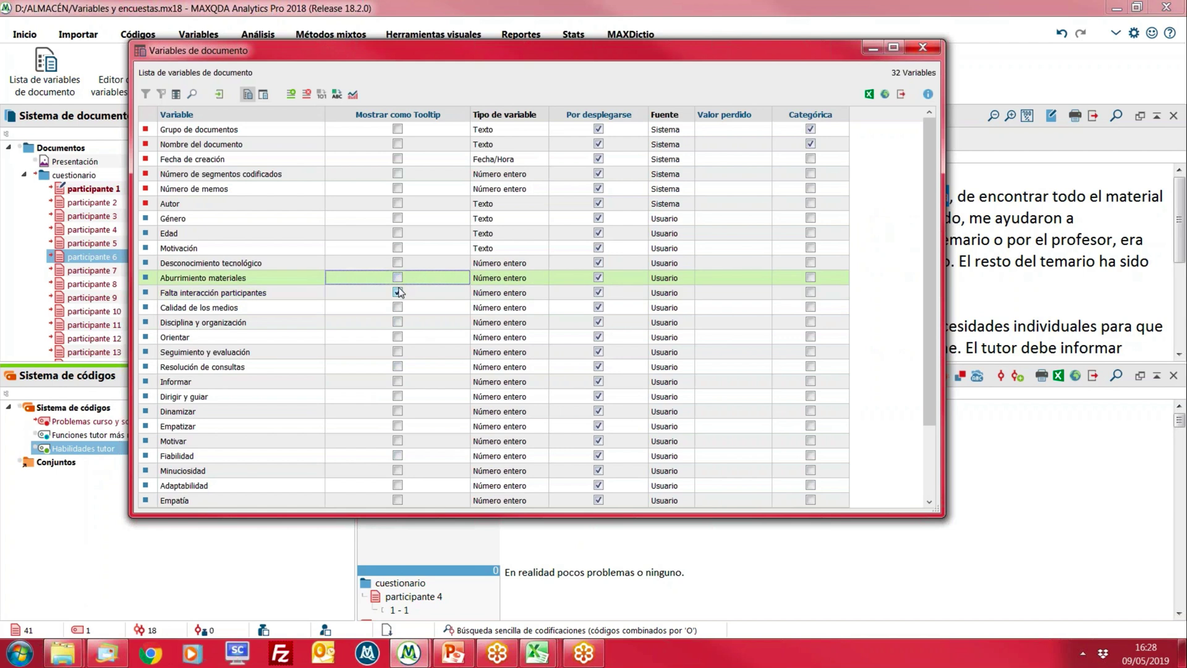
pyautogui.click(397, 291)
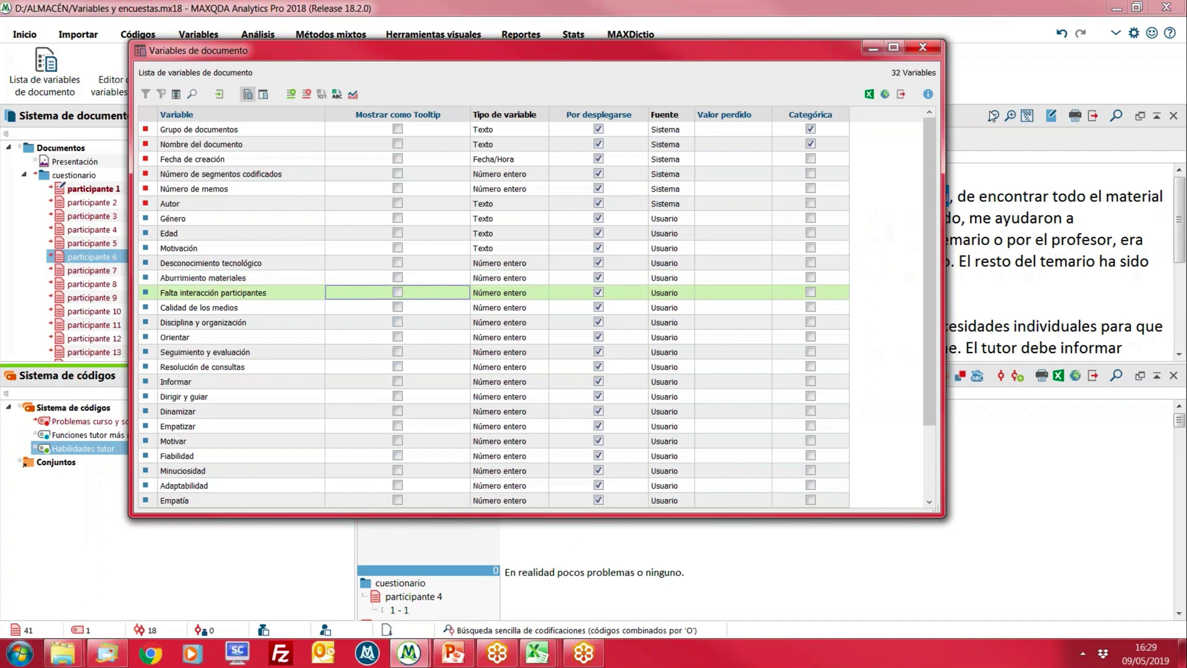
pyautogui.click(930, 50)
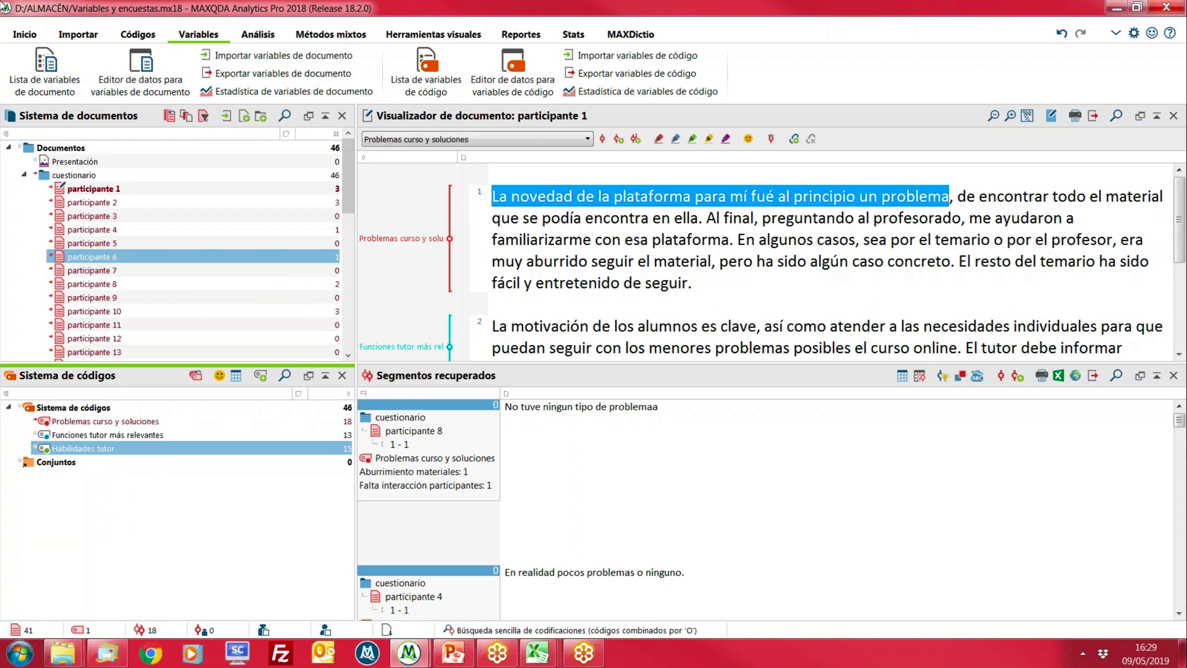
# Check which file types are accepted for importing document variables, and leave the import without choosing a file
pyautogui.click(234, 62)
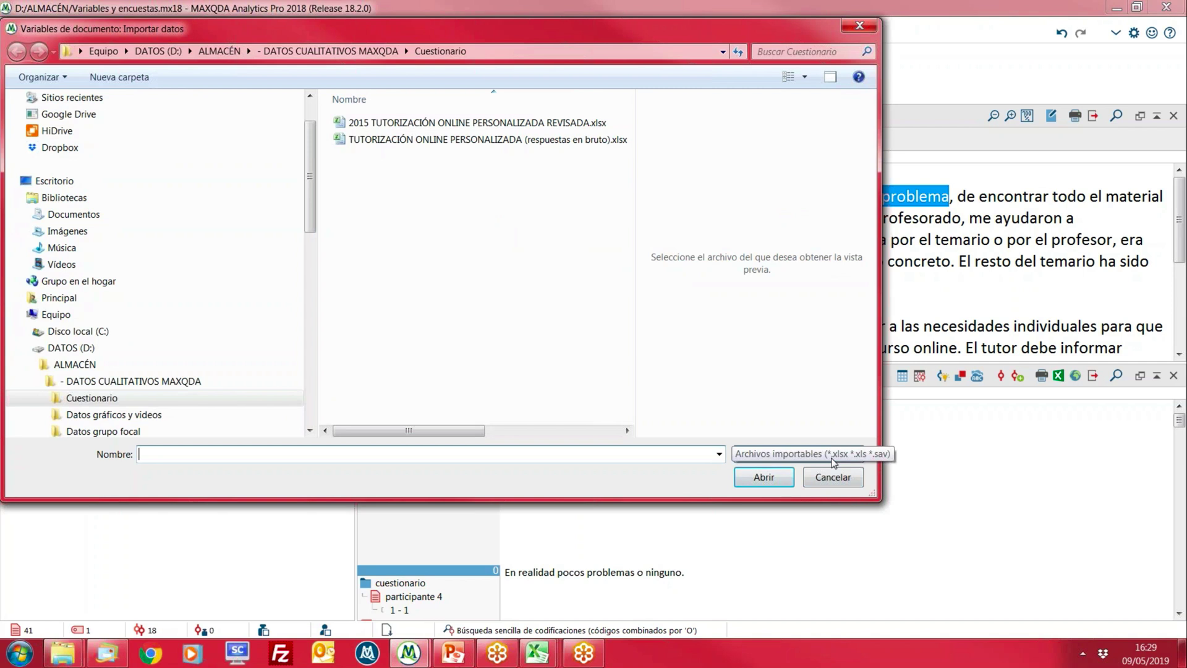
pyautogui.click(858, 457)
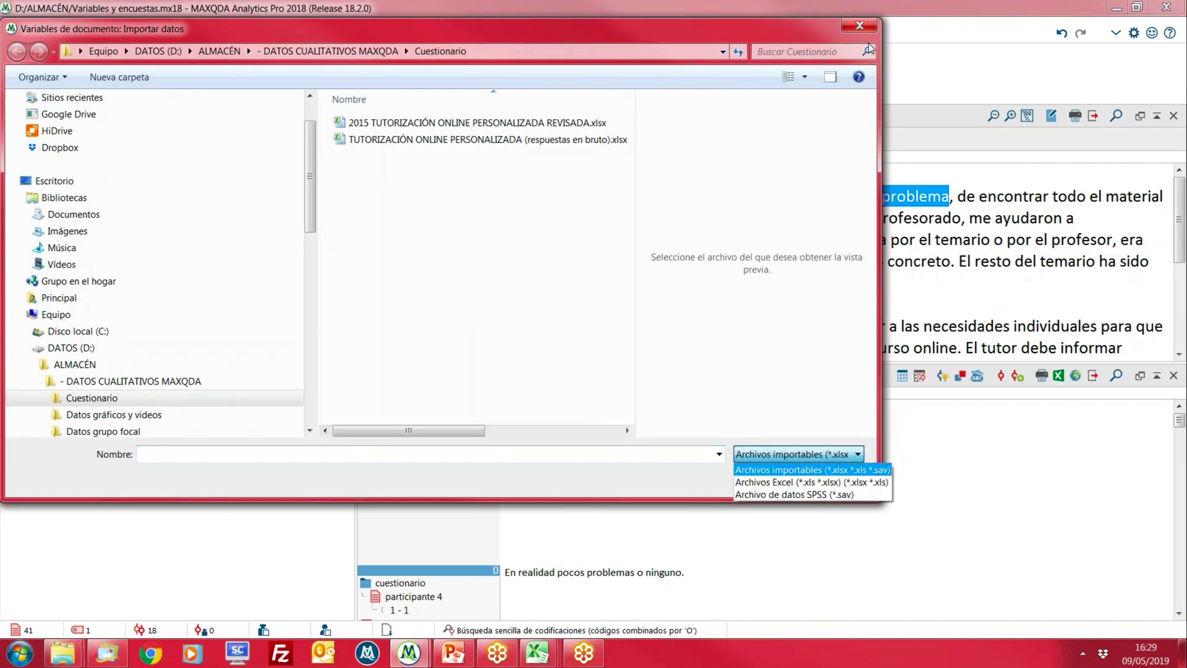
pyautogui.click(860, 25)
pyautogui.click(860, 26)
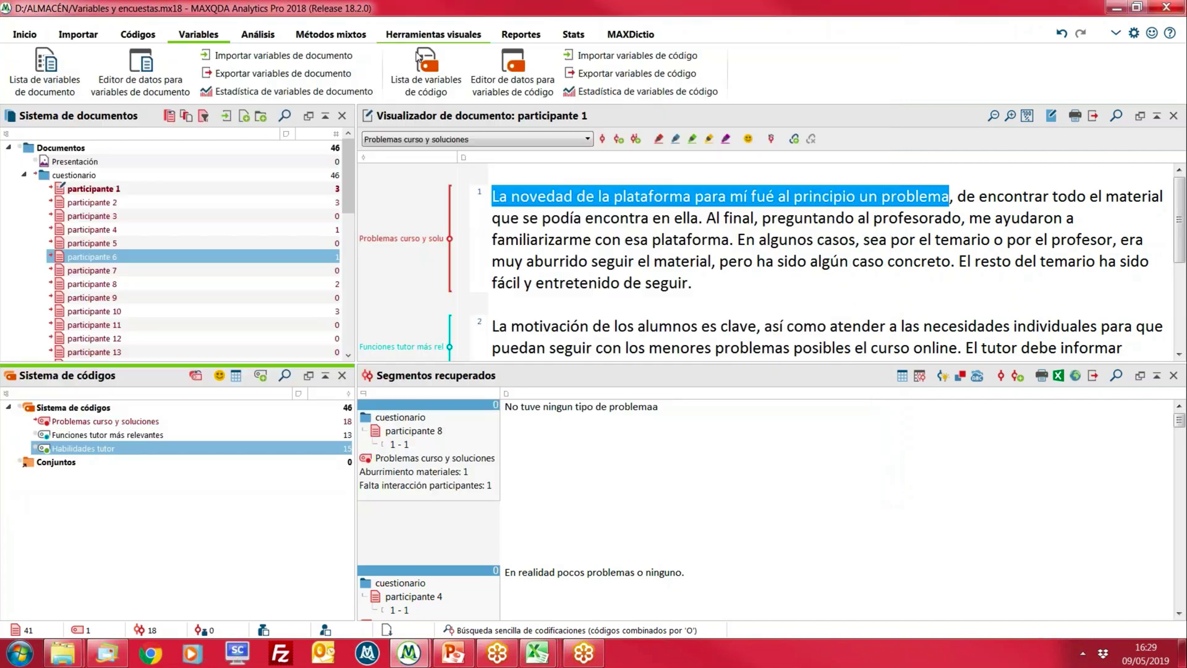
# Check which file formats are available for exporting document variables, keep Excel (*.xlsx), and cancel the export
pyautogui.click(254, 74)
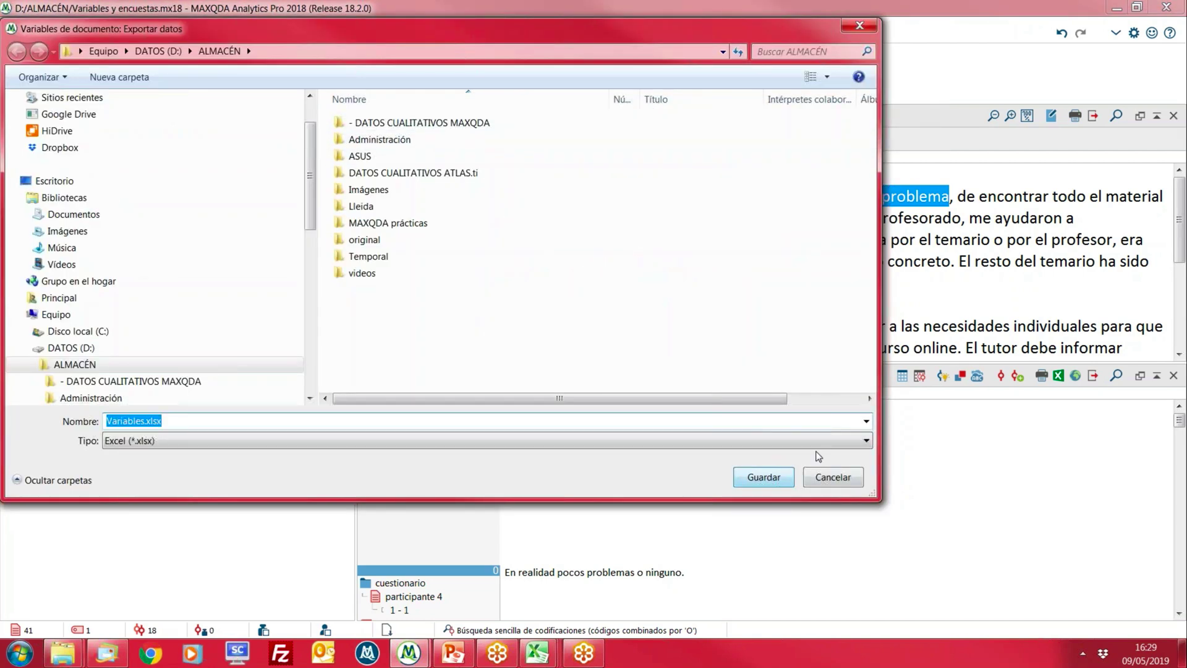
pyautogui.click(192, 443)
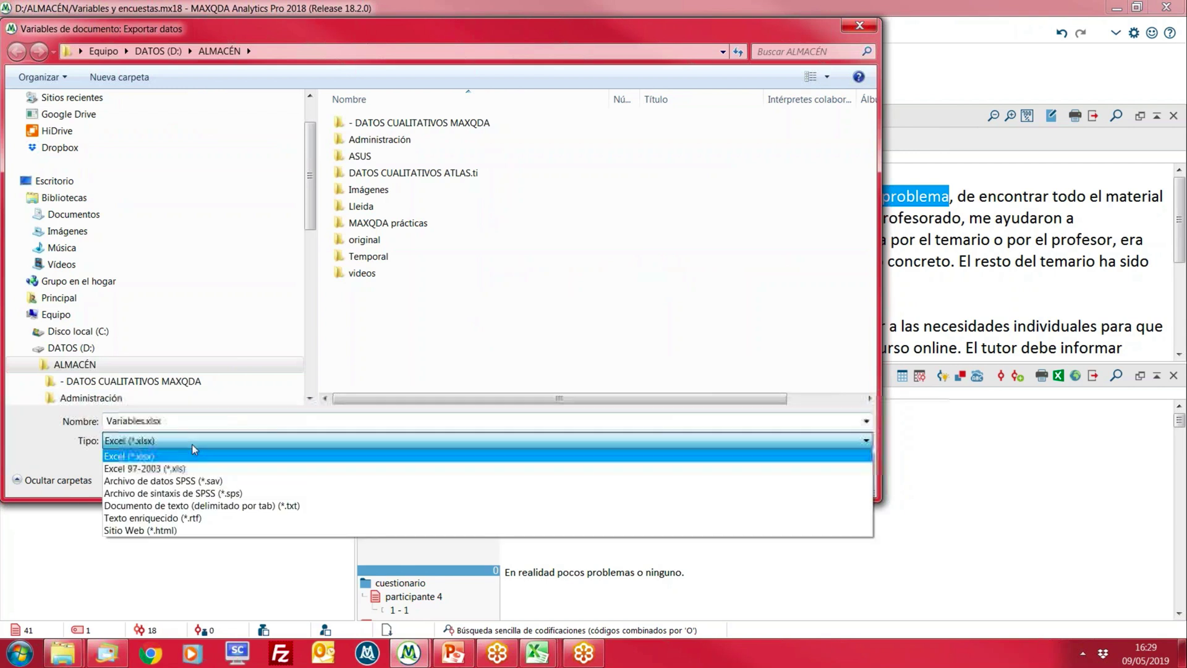
pyautogui.click(194, 450)
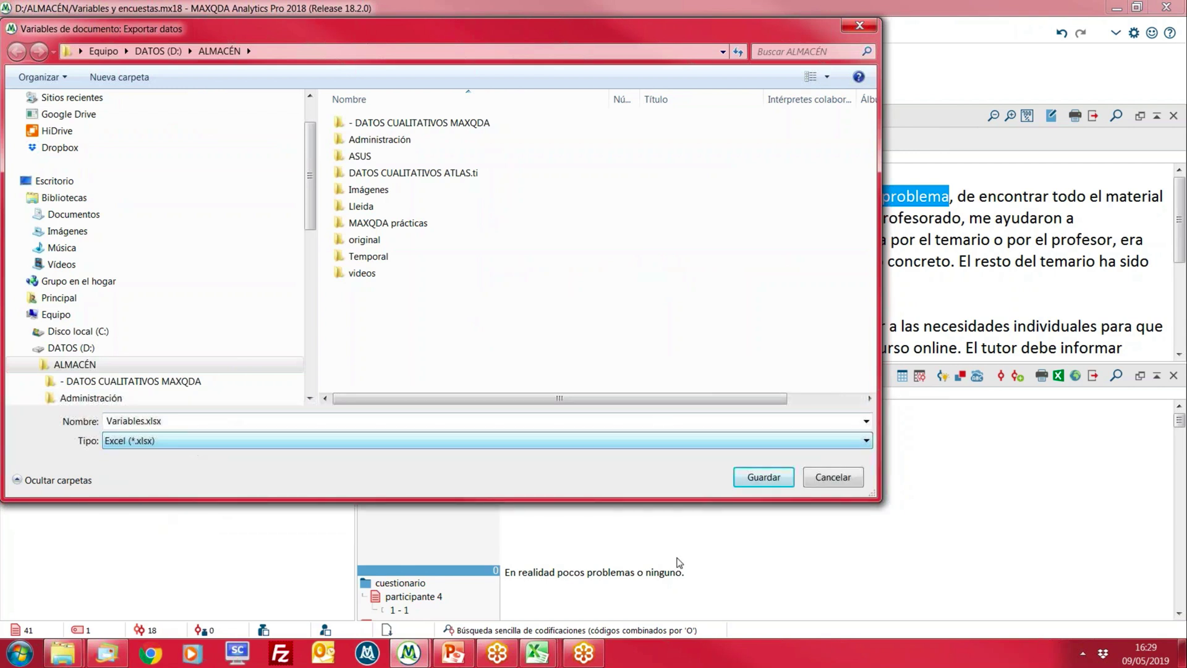
pyautogui.click(864, 473)
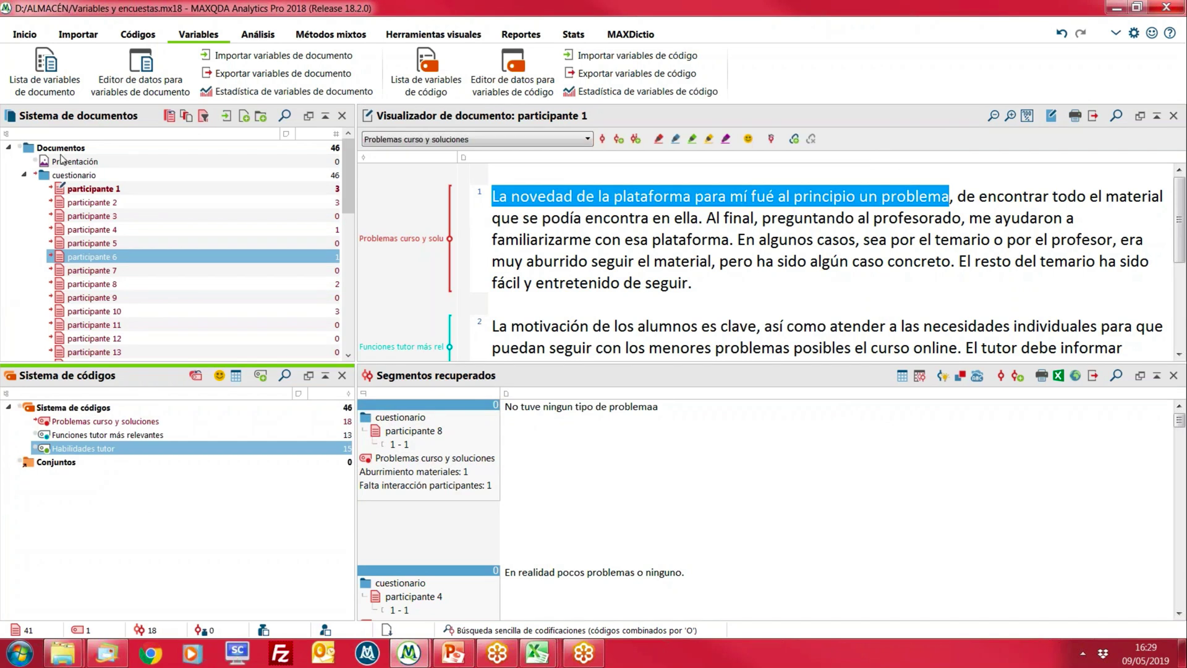
# Generate document variable statistics for the ten variables from Género to Seguimiento y evaluación, restricted to the activated documents
pyautogui.click(223, 93)
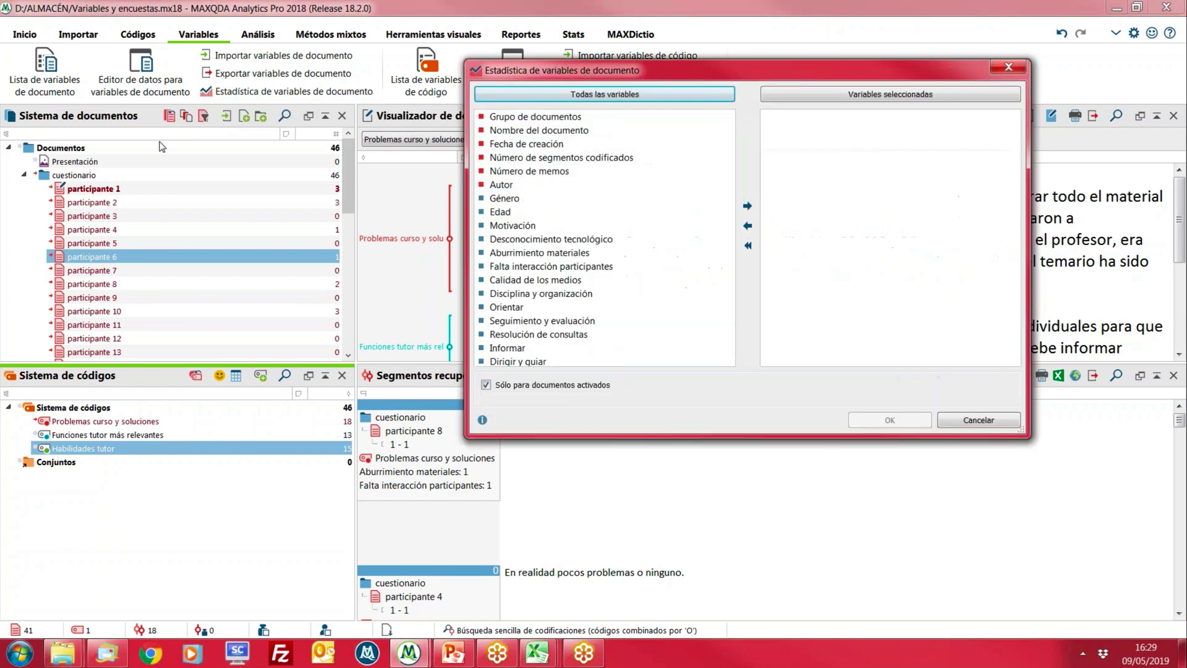
pyautogui.moveTo(626, 72); pyautogui.dragTo(344, 71)
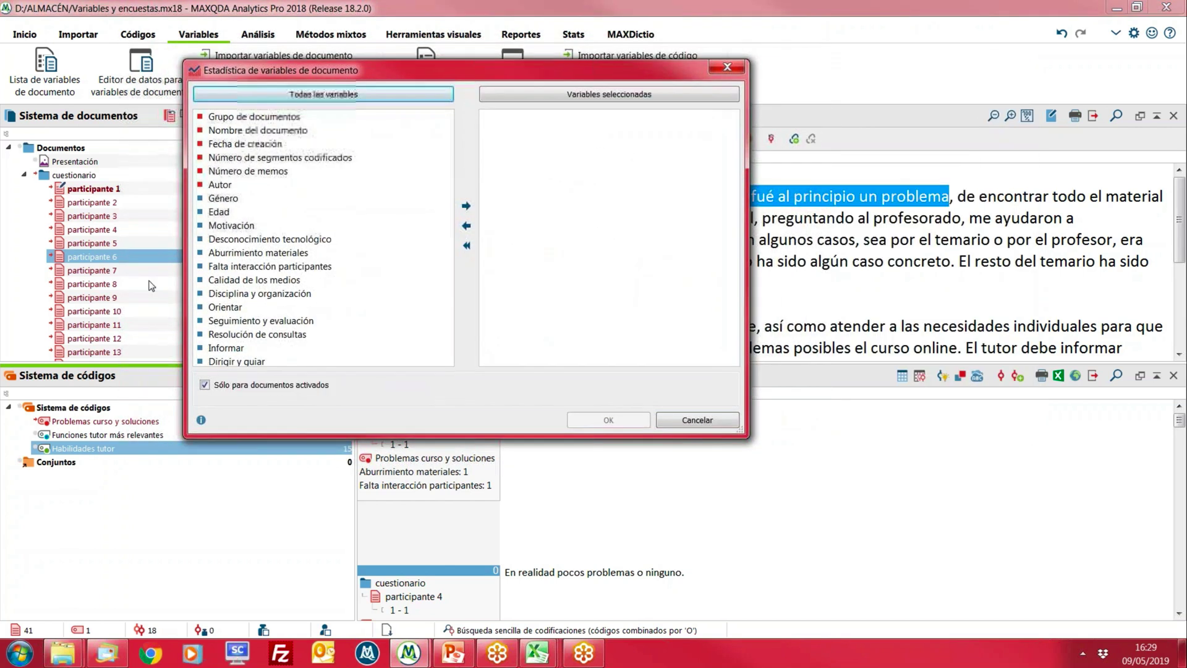
pyautogui.click(224, 198)
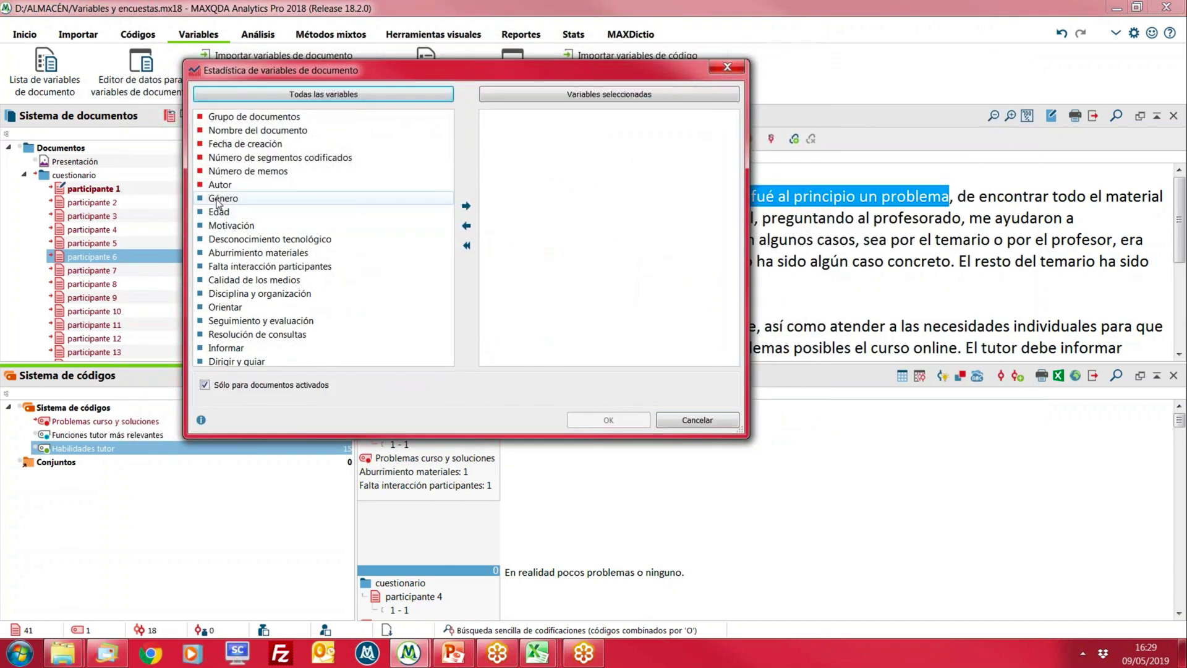
pyautogui.keyDown('shift'); pyautogui.click(243, 323); pyautogui.keyUp('shift')
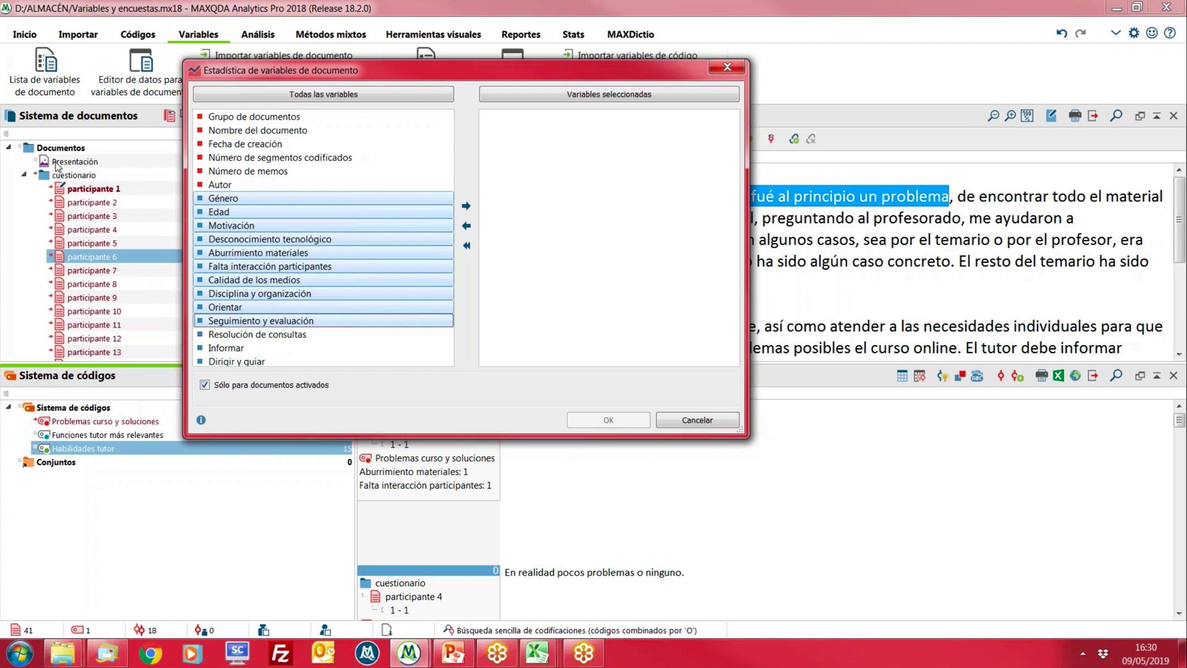
pyautogui.click(1057, 514)
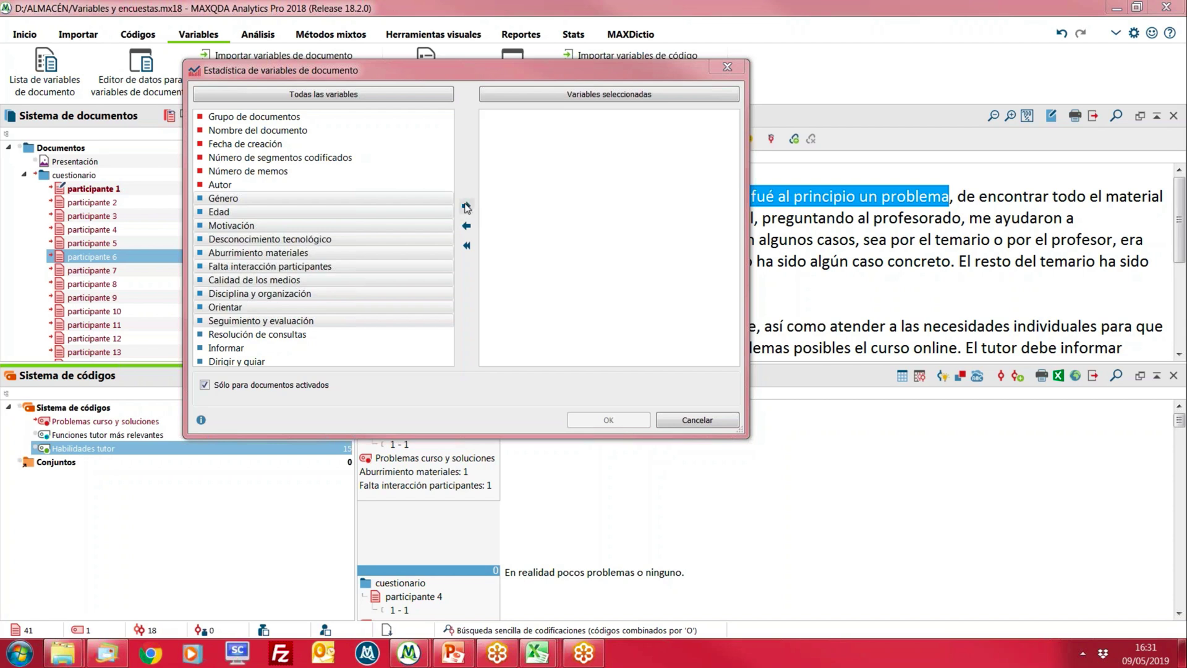
pyautogui.click(466, 207)
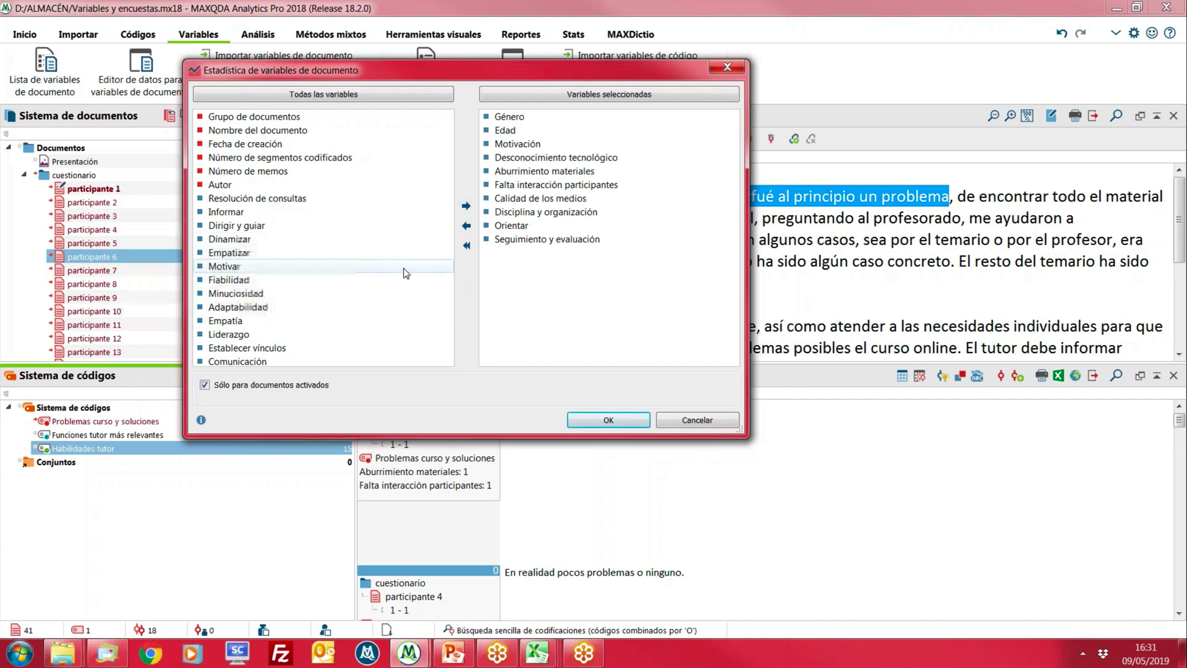
pyautogui.click(577, 422)
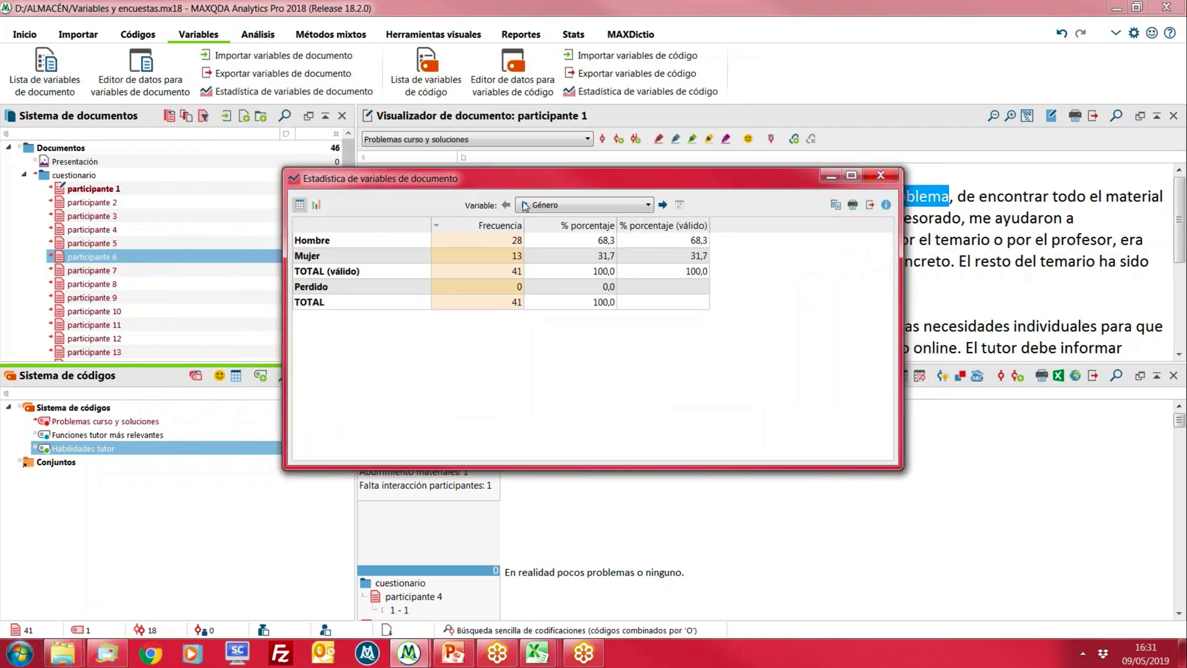
# Review the frequency tables of the selected variables one by one, from Género to Falta interacción participantes
pyautogui.moveTo(506, 182); pyautogui.dragTo(355, 101)
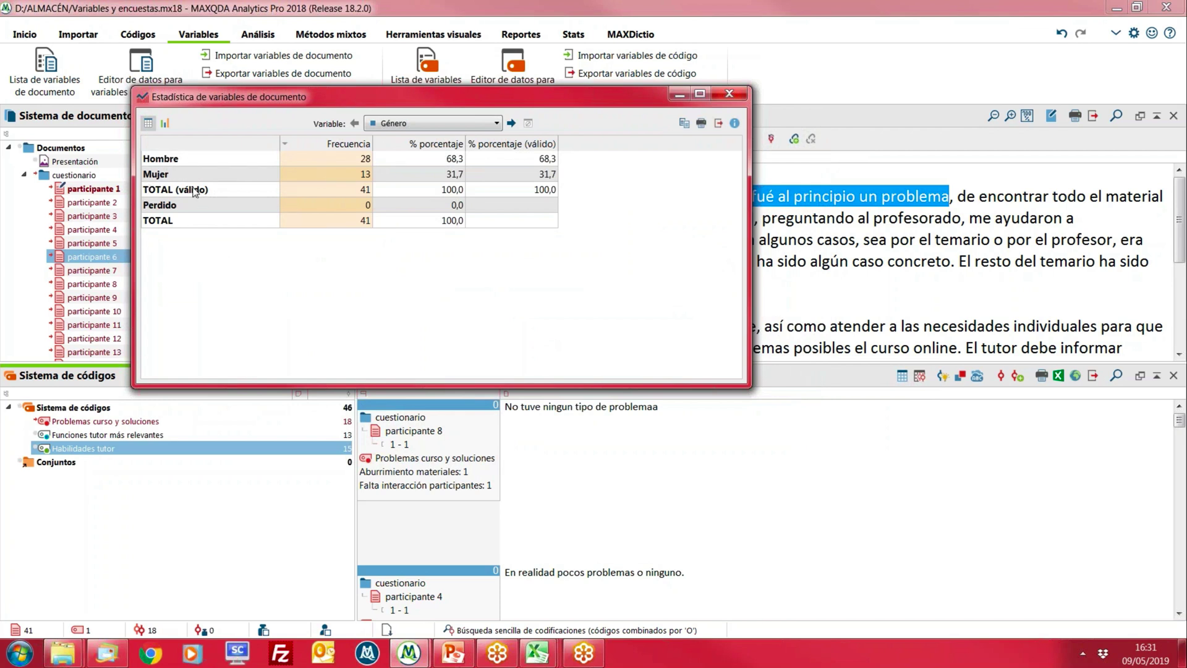
pyautogui.click(512, 124)
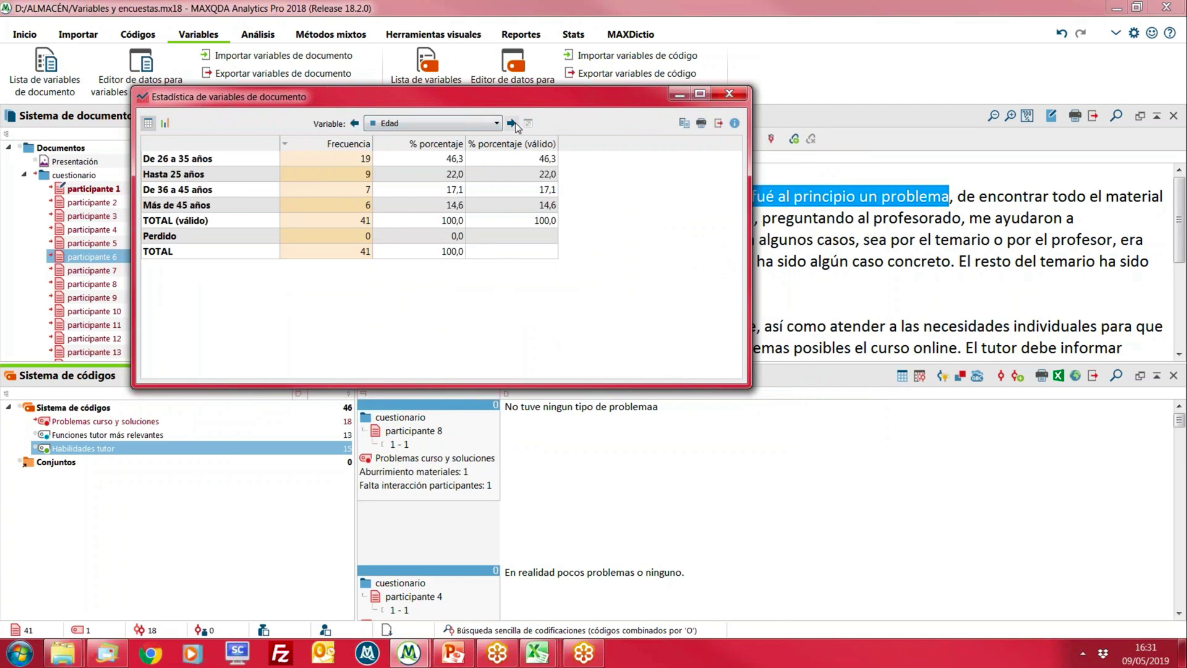
pyautogui.click(512, 124)
pyautogui.click(512, 123)
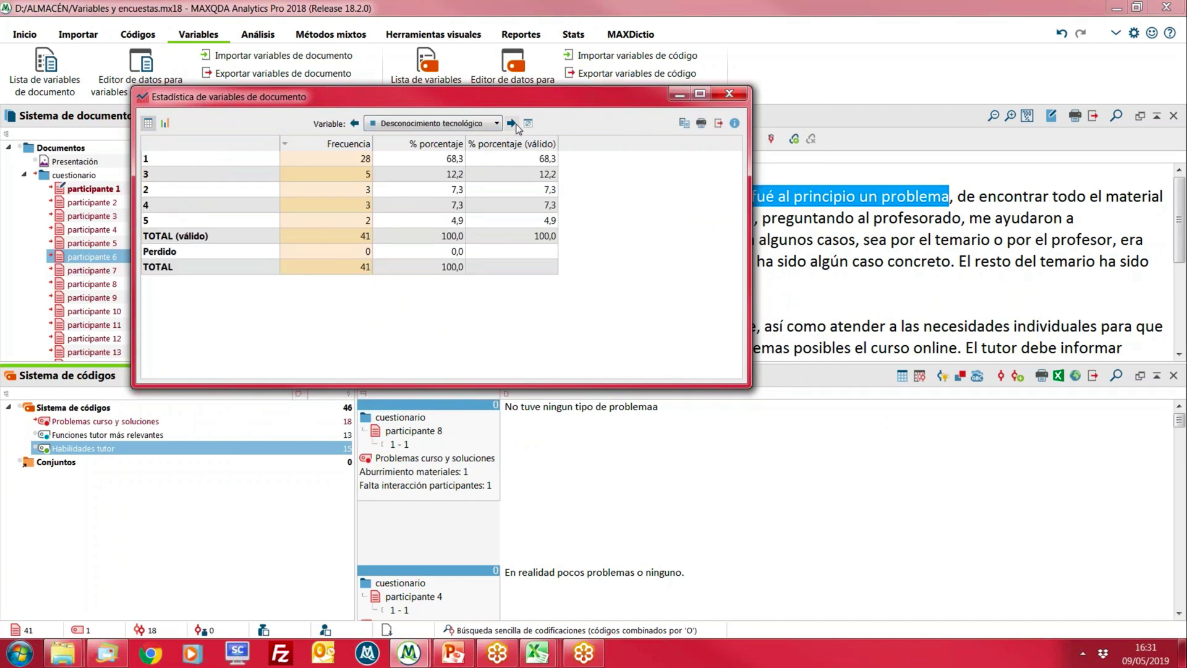
pyautogui.click(512, 124)
pyautogui.click(512, 124)
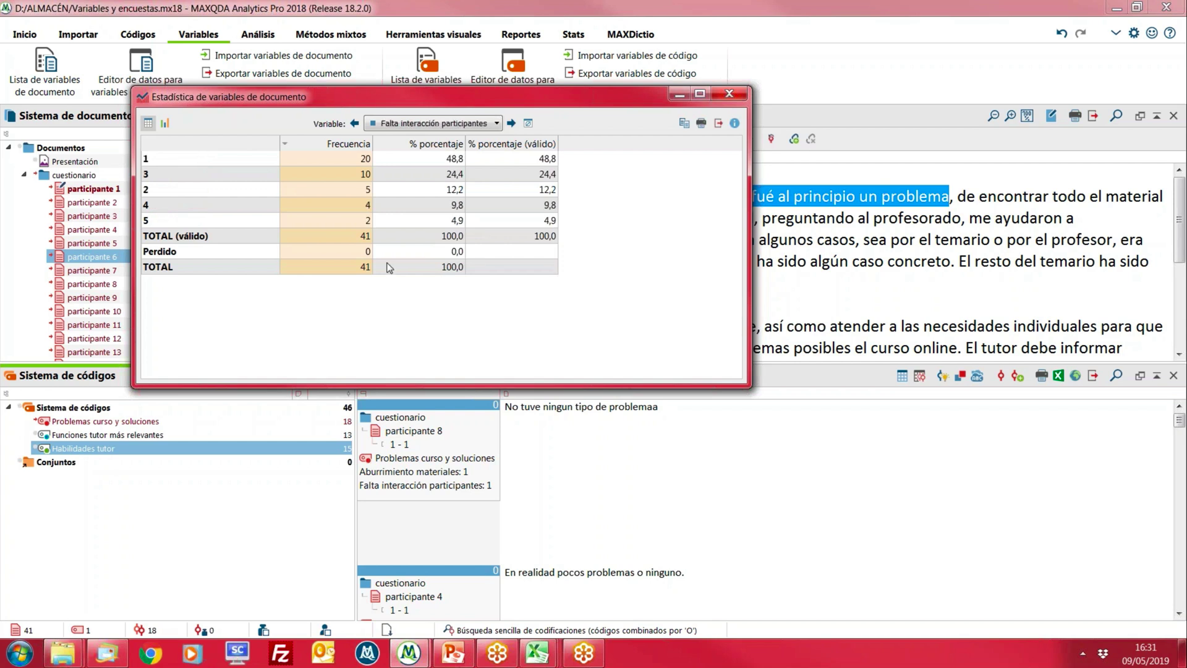
# Display Falta interacción participantes as a bar chart in an enlarged statistics window, and hide the chart's title and subtitle
pyautogui.click(164, 123)
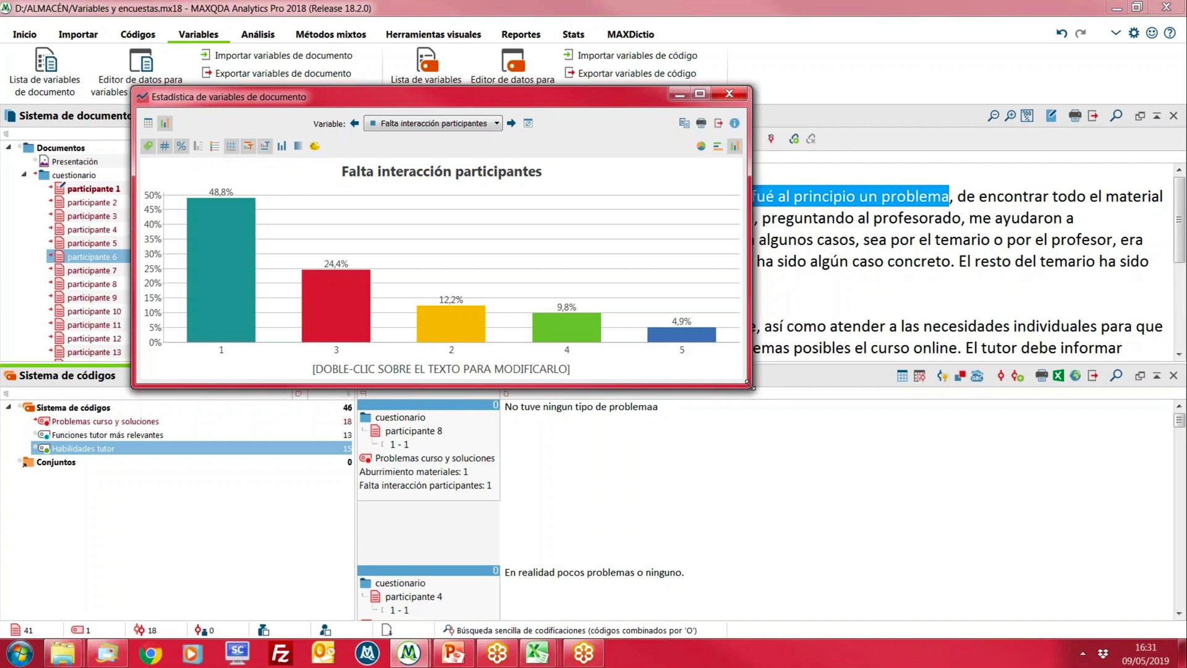
pyautogui.moveTo(750, 386); pyautogui.dragTo(903, 462)
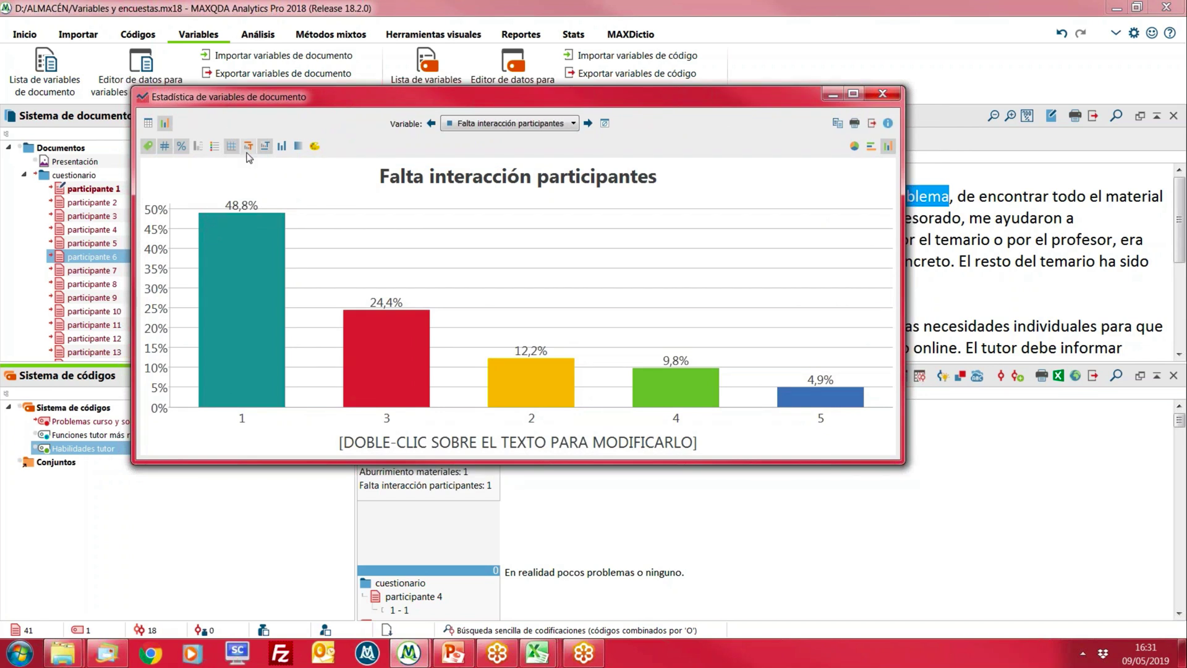
pyautogui.click(248, 148)
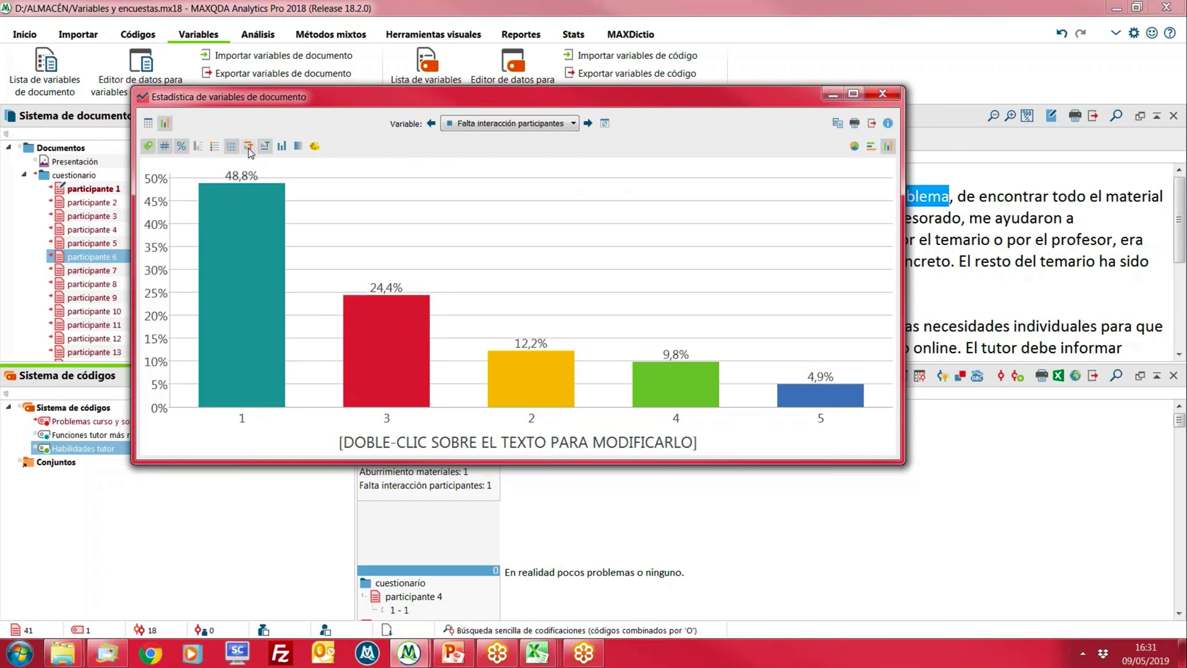
pyautogui.click(249, 148)
pyautogui.click(248, 147)
pyautogui.click(265, 146)
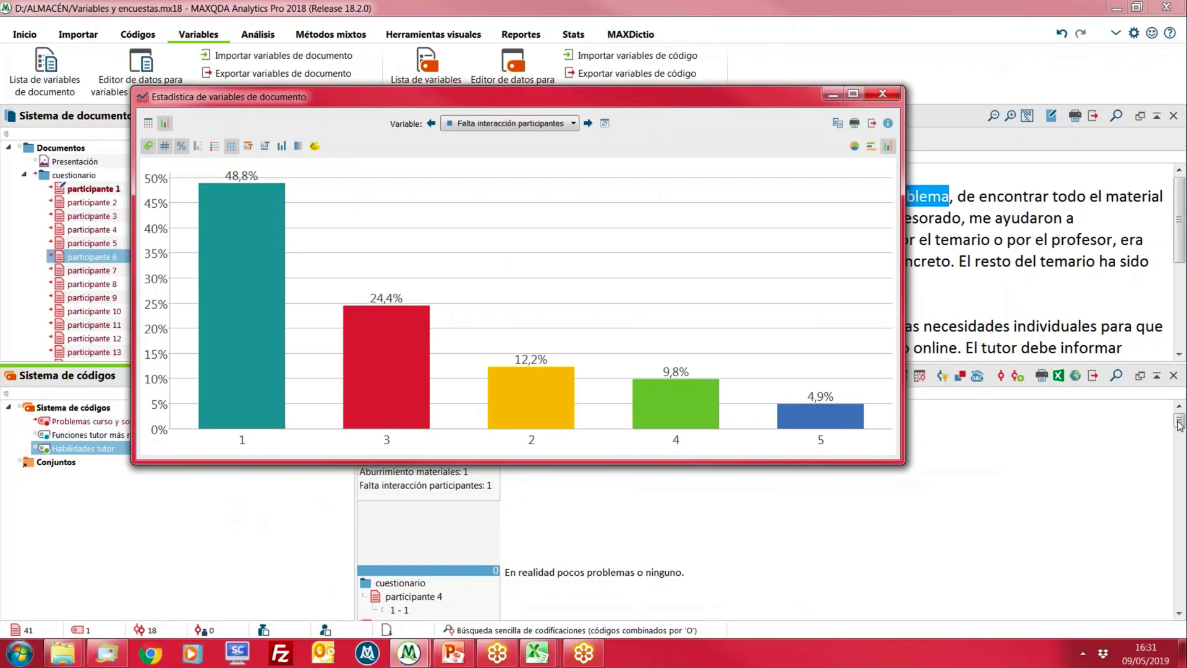
pyautogui.click(1179, 423)
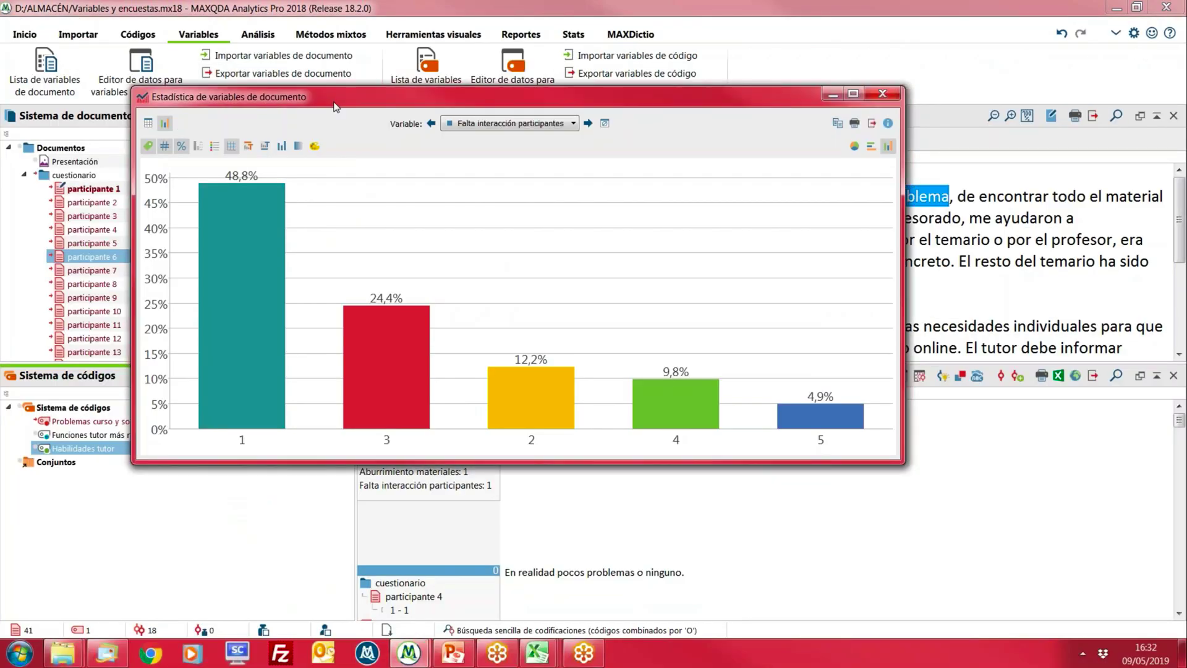
pyautogui.moveTo(336, 101); pyautogui.dragTo(326, 124)
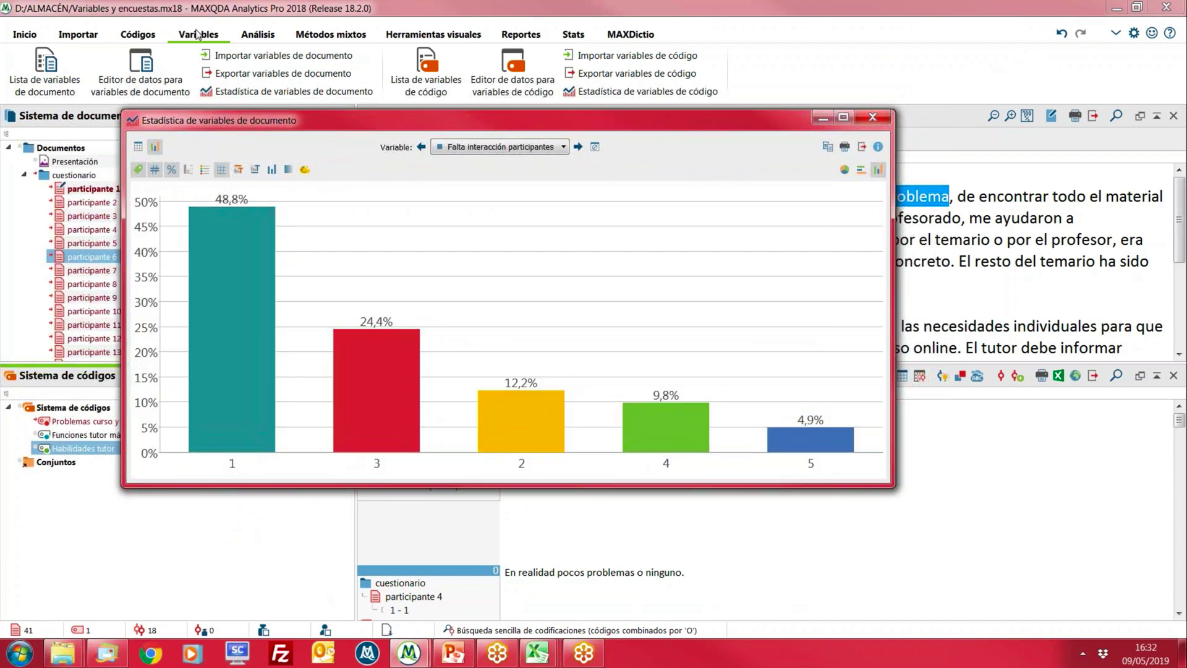
# Check the file types accepted for importing document variables, cancel the import, and check the formats available for exporting them
pyautogui.click(234, 58)
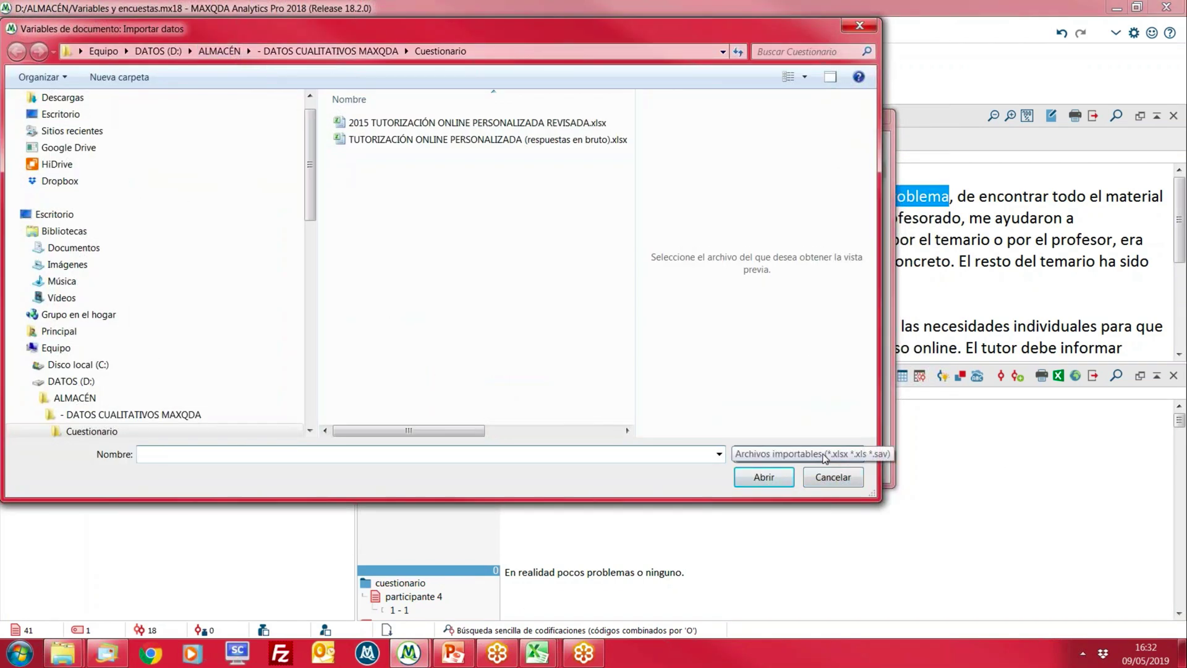
pyautogui.click(839, 477)
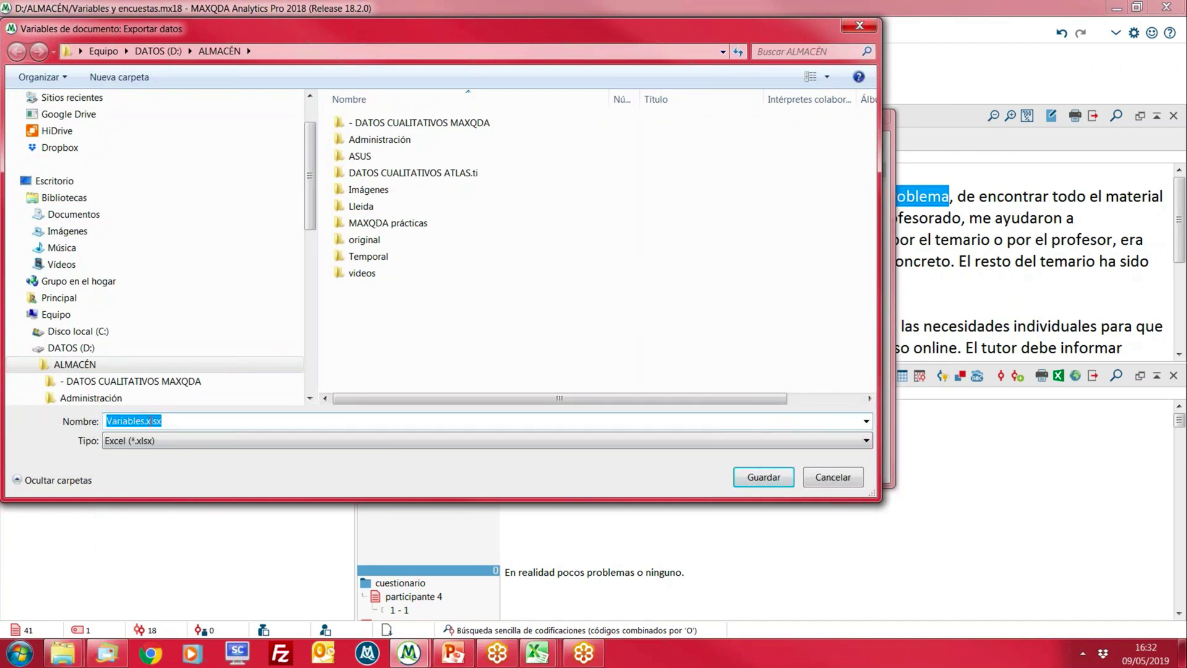
pyautogui.click(139, 441)
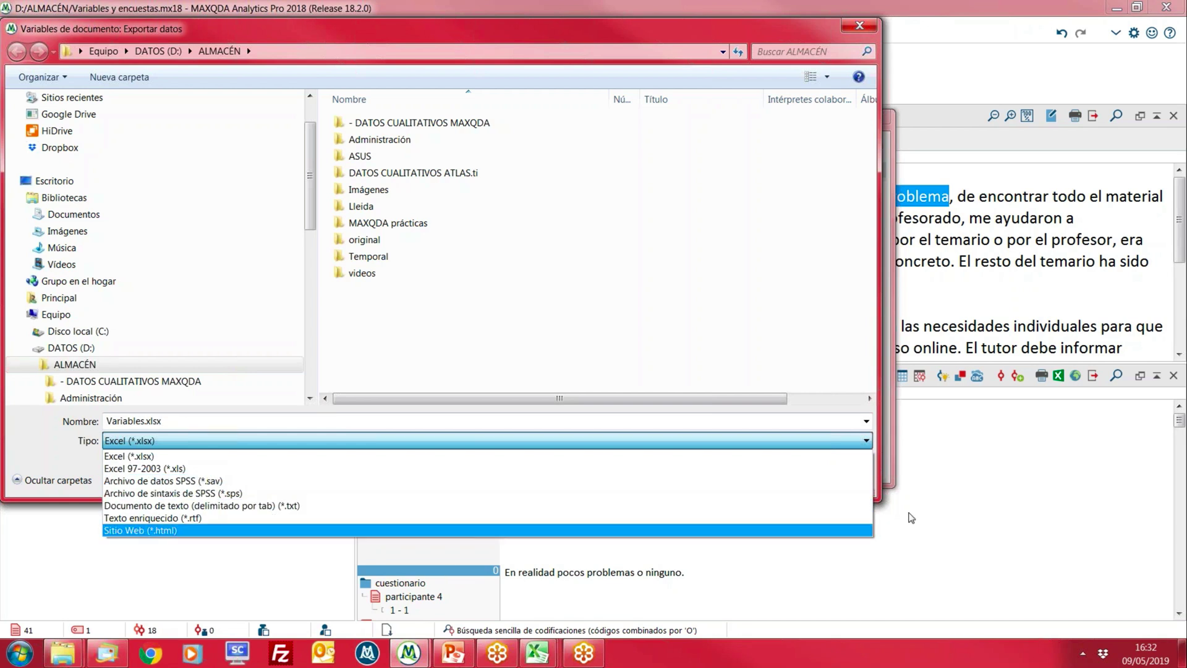
pyautogui.click(167, 440)
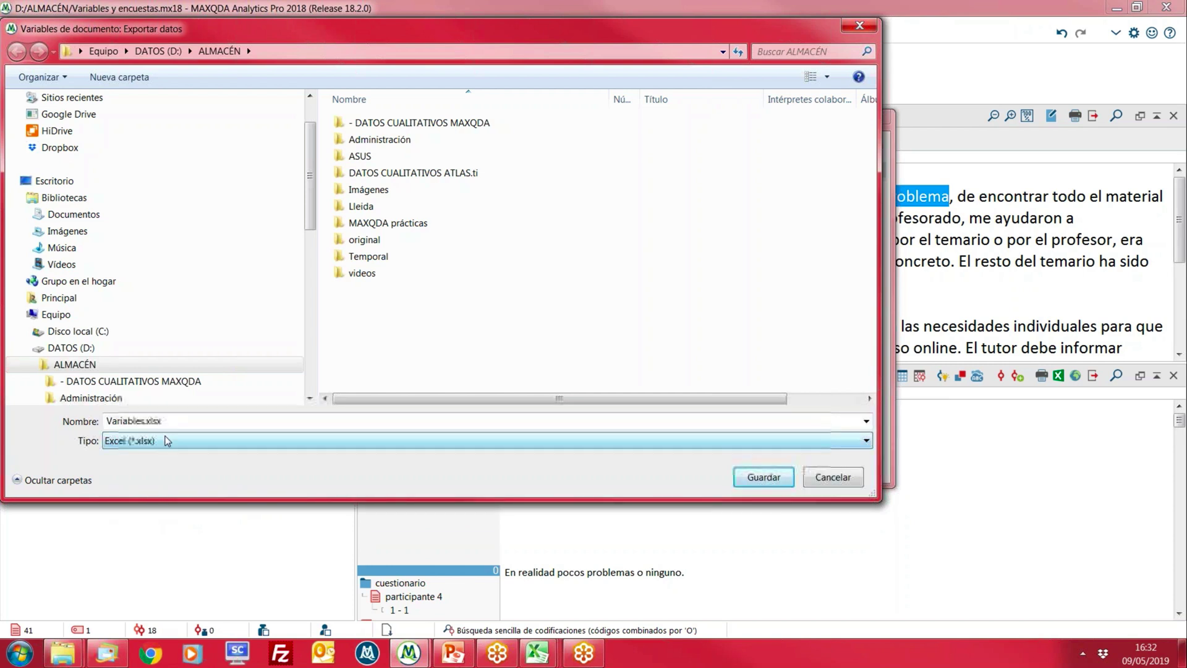
# Switch to Excel to view the raw responses workbook, and bring up the first columns of 2015 TUTORIZACIÓN ONLINE PERSONALIZADA REVISADA.xlsx
pyautogui.click(539, 654)
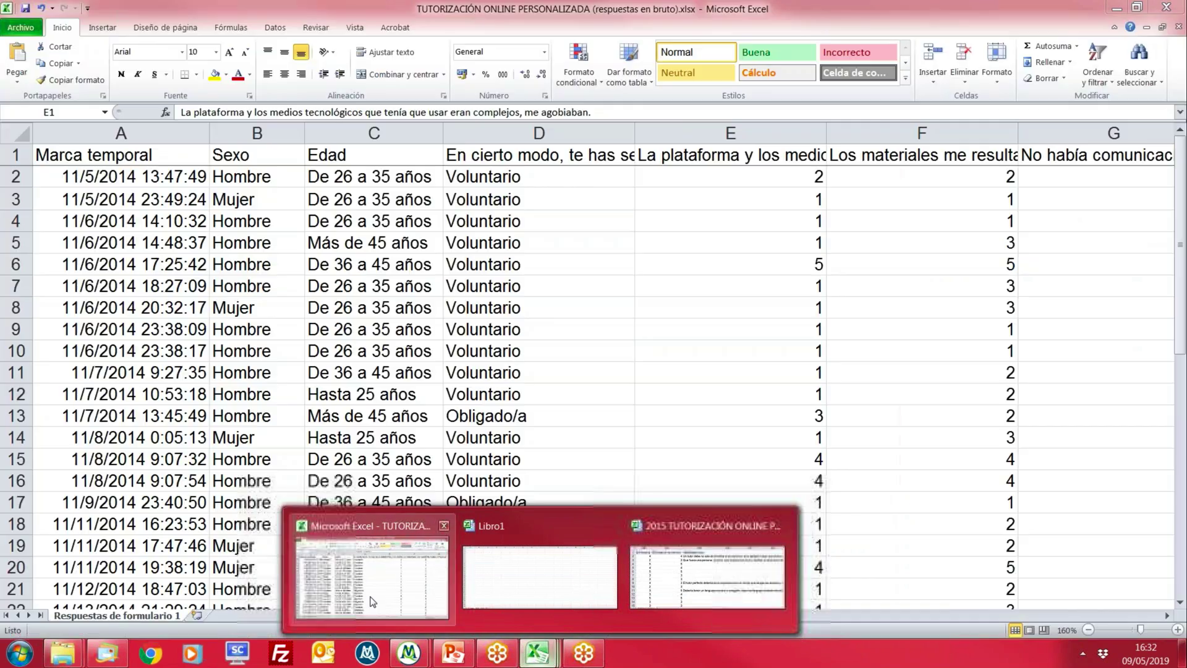
pyautogui.click(371, 601)
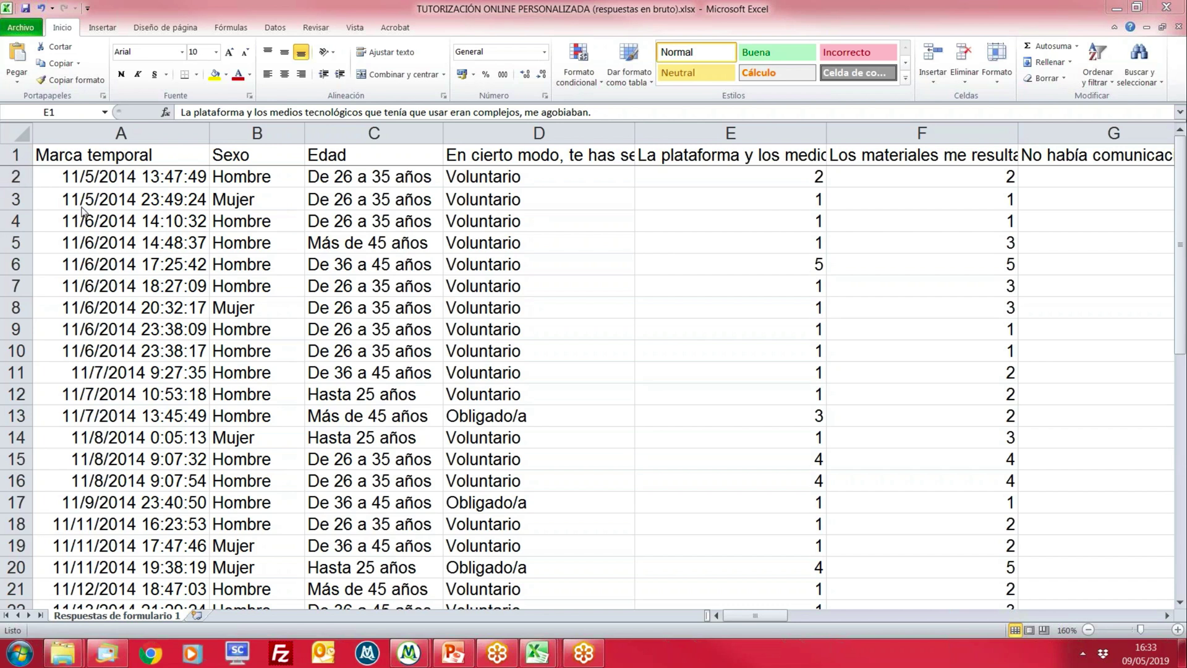
pyautogui.moveTo(530, 656)
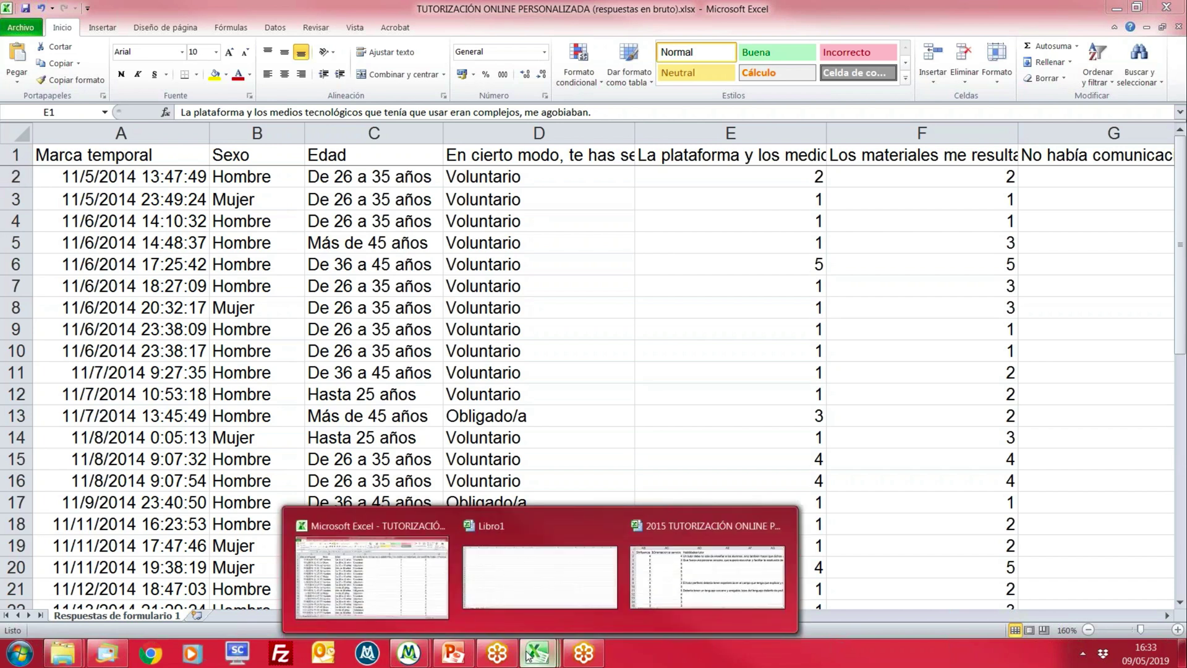
pyautogui.click(398, 606)
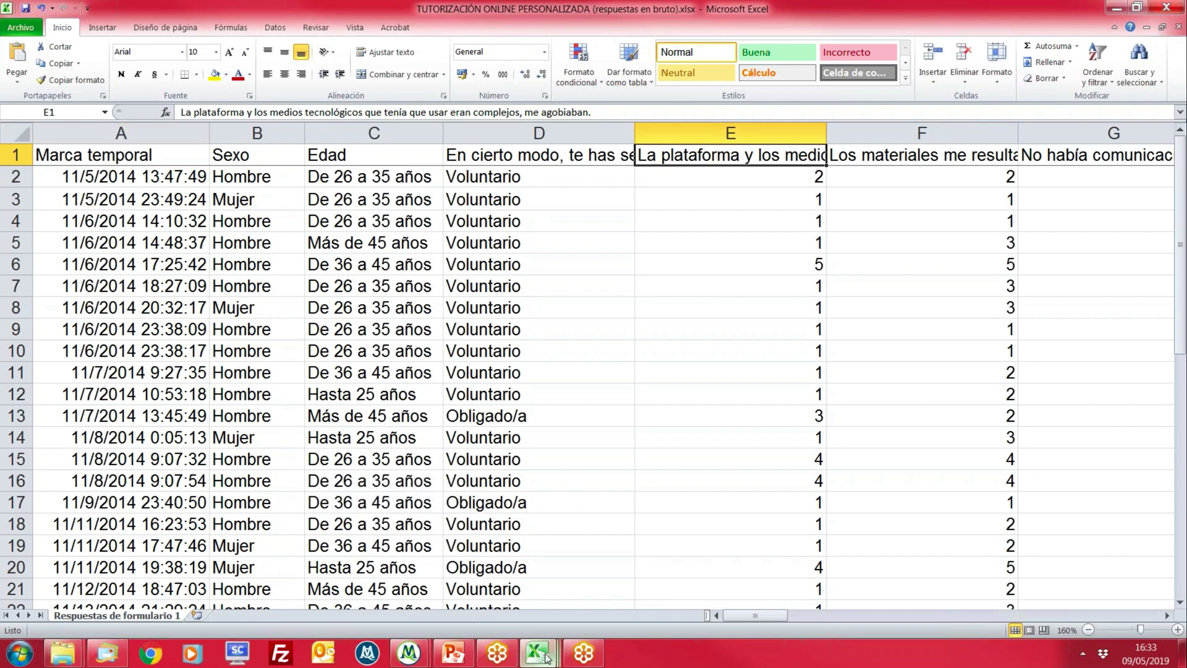
pyautogui.moveTo(537, 653)
pyautogui.click(712, 575)
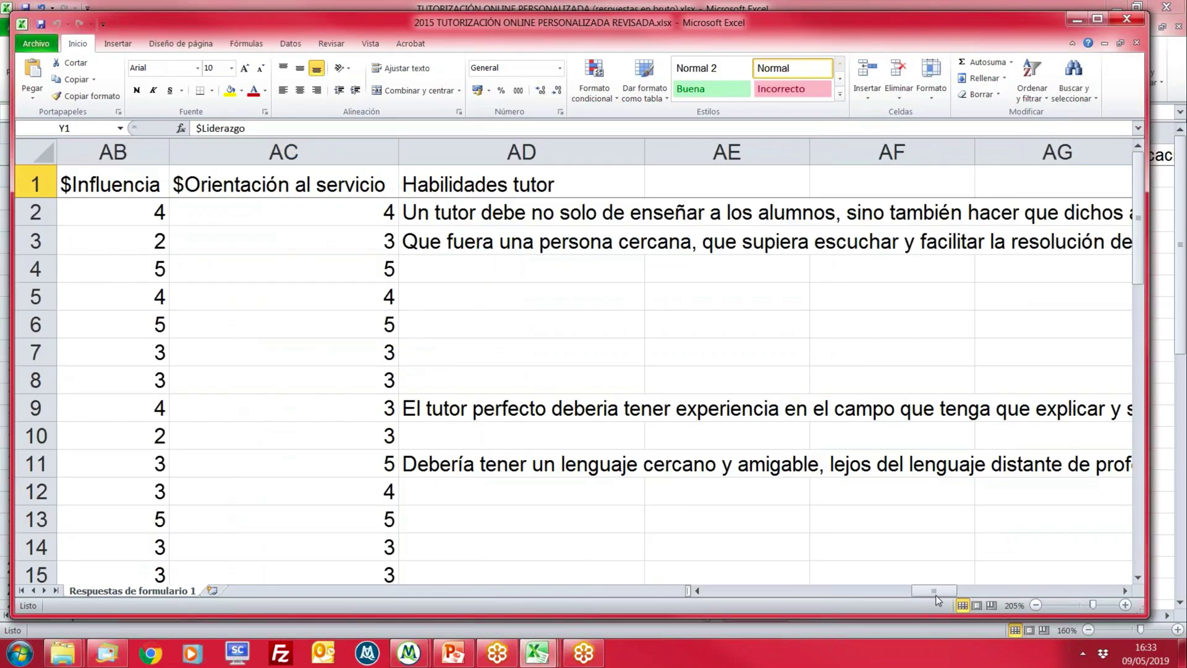
pyautogui.moveTo(935, 590); pyautogui.dragTo(729, 590)
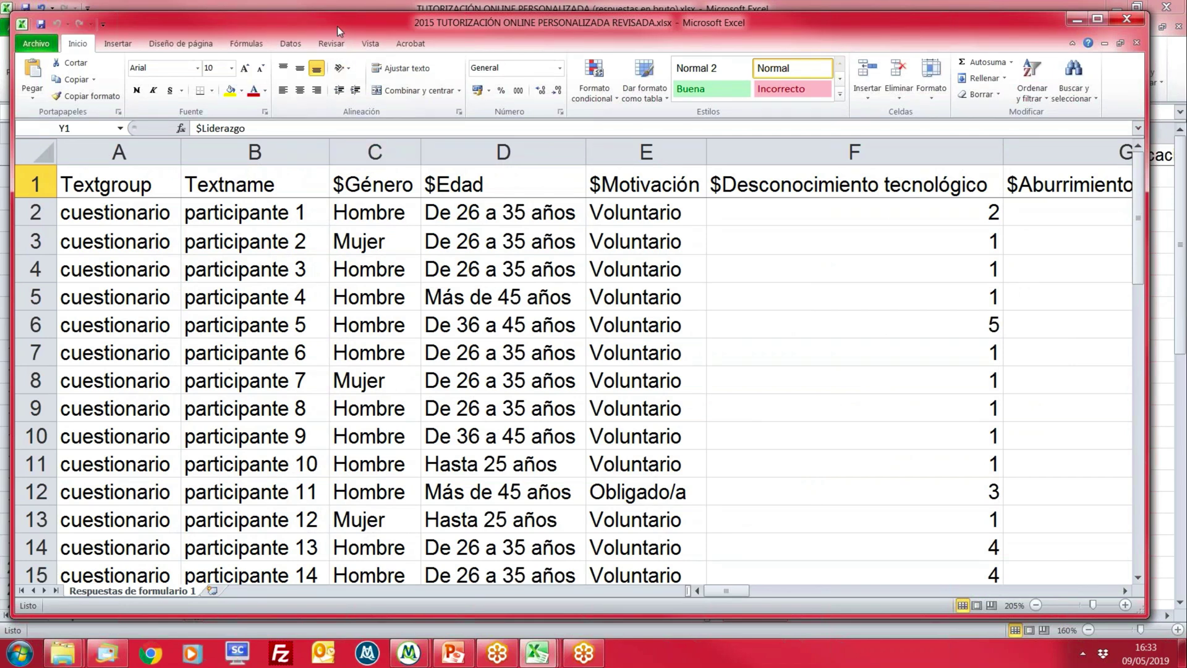
# Examine the Textgroup, Textname and $Género columns of the revised workbook, including their headers and the participante 1 row
pyautogui.moveTo(337, 21); pyautogui.dragTo(337, 25)
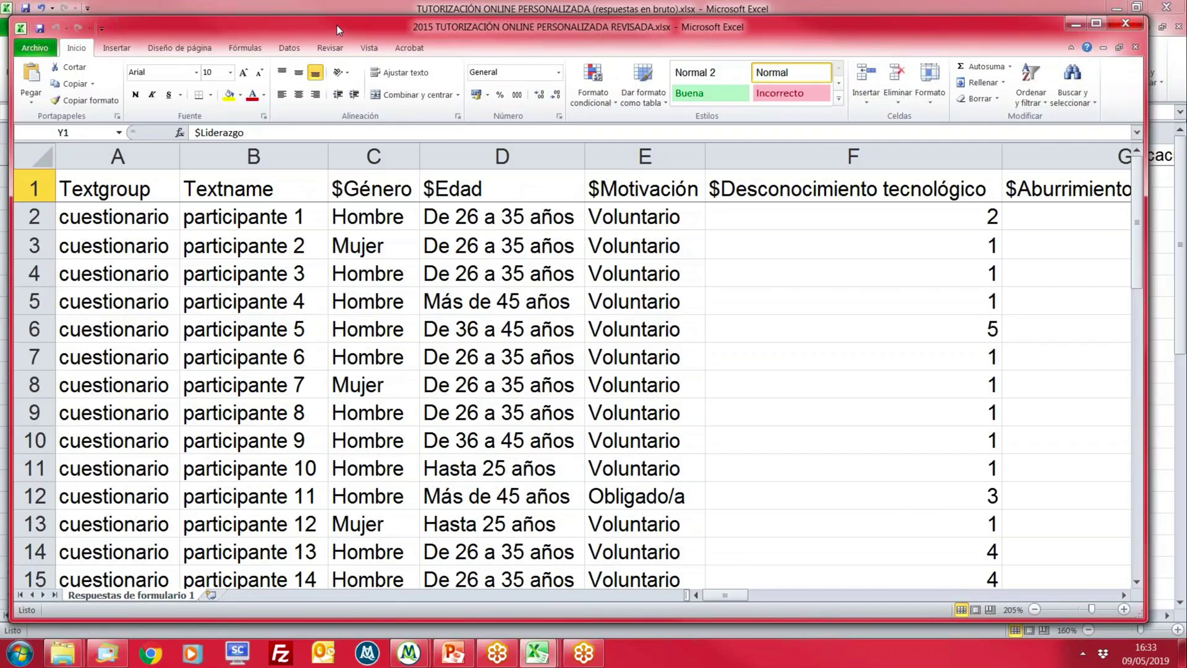
pyautogui.click(117, 157)
pyautogui.moveTo(117, 156); pyautogui.dragTo(370, 160)
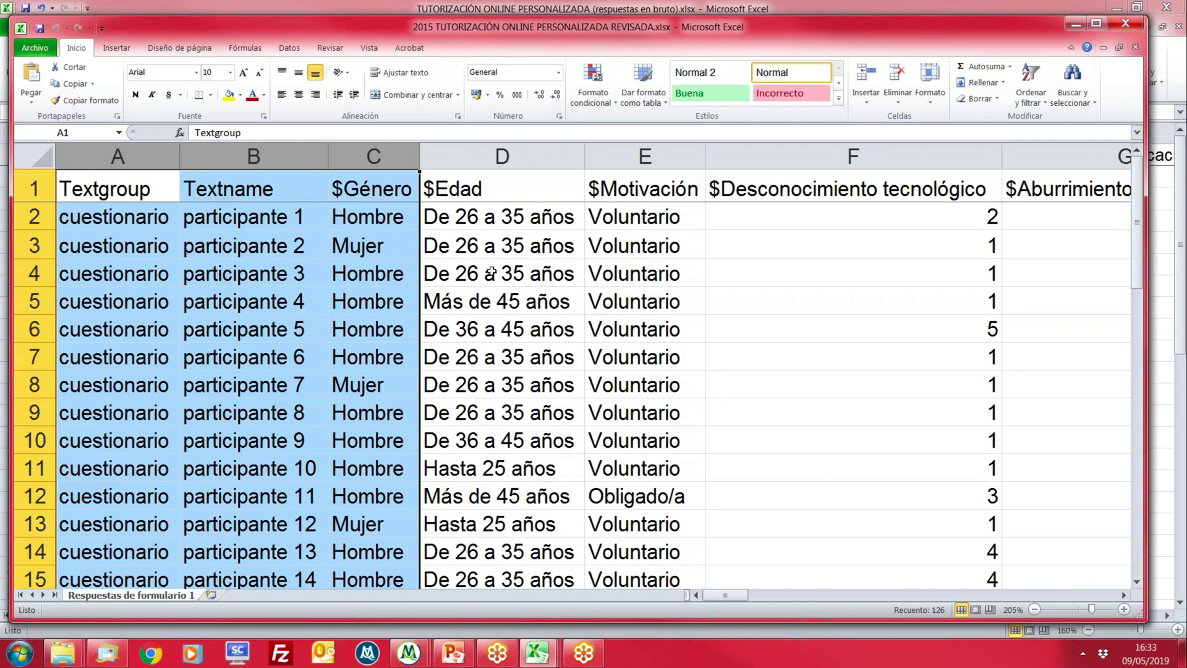
pyautogui.click(375, 195)
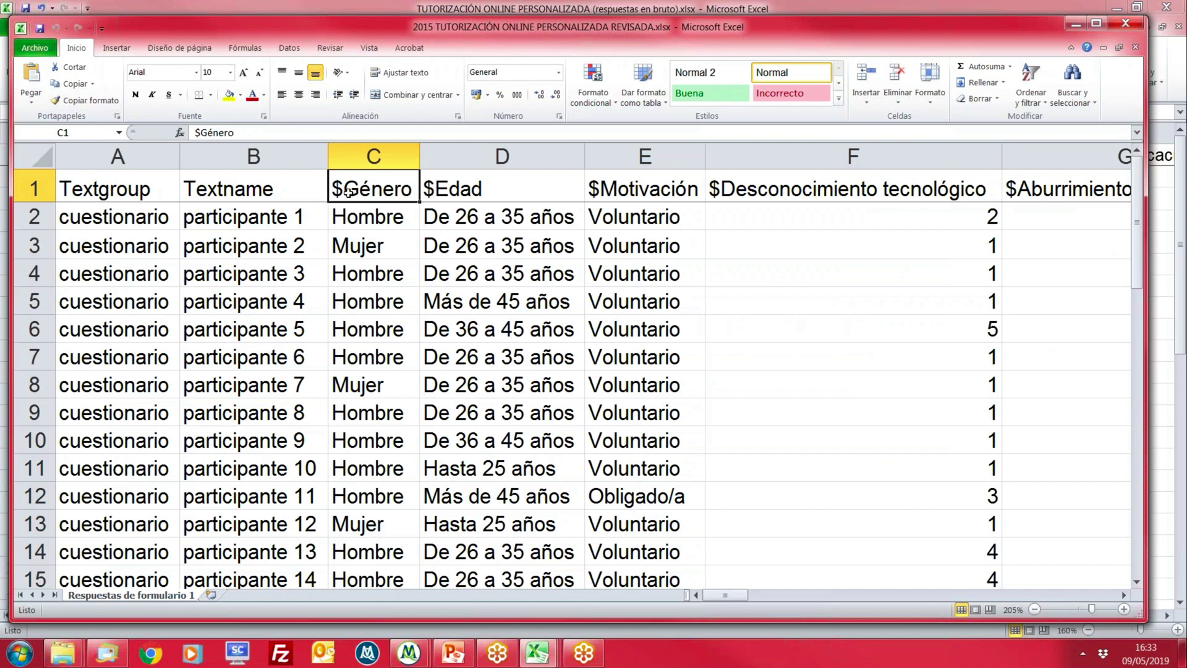
pyautogui.click(132, 190)
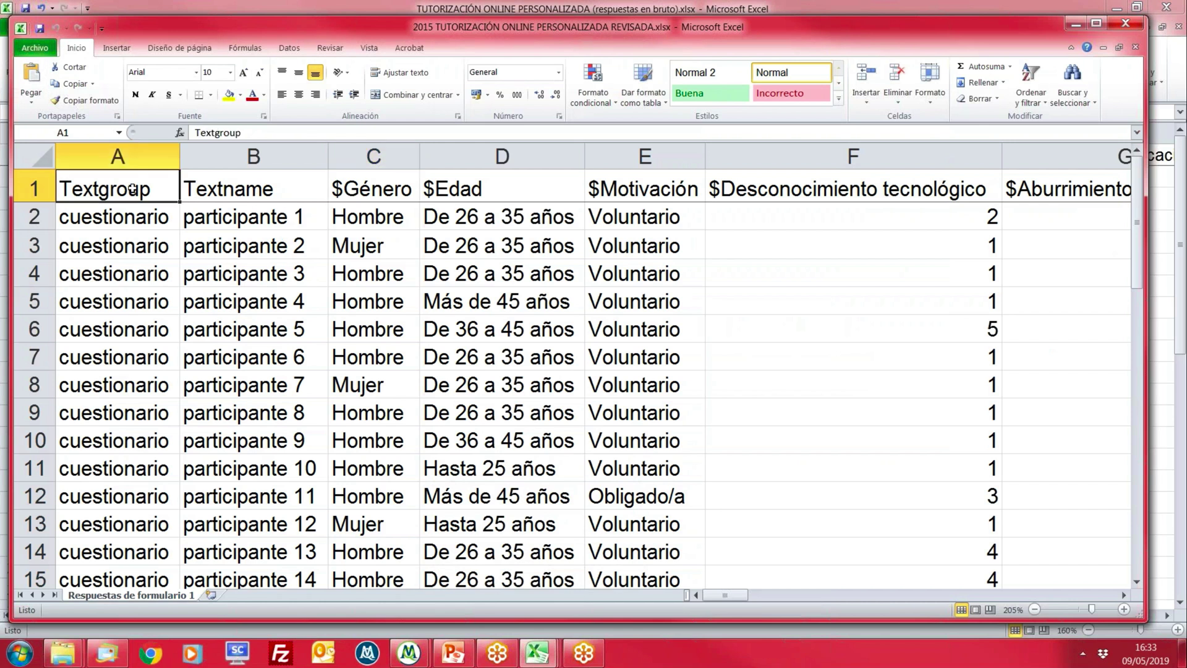
pyautogui.click(243, 187)
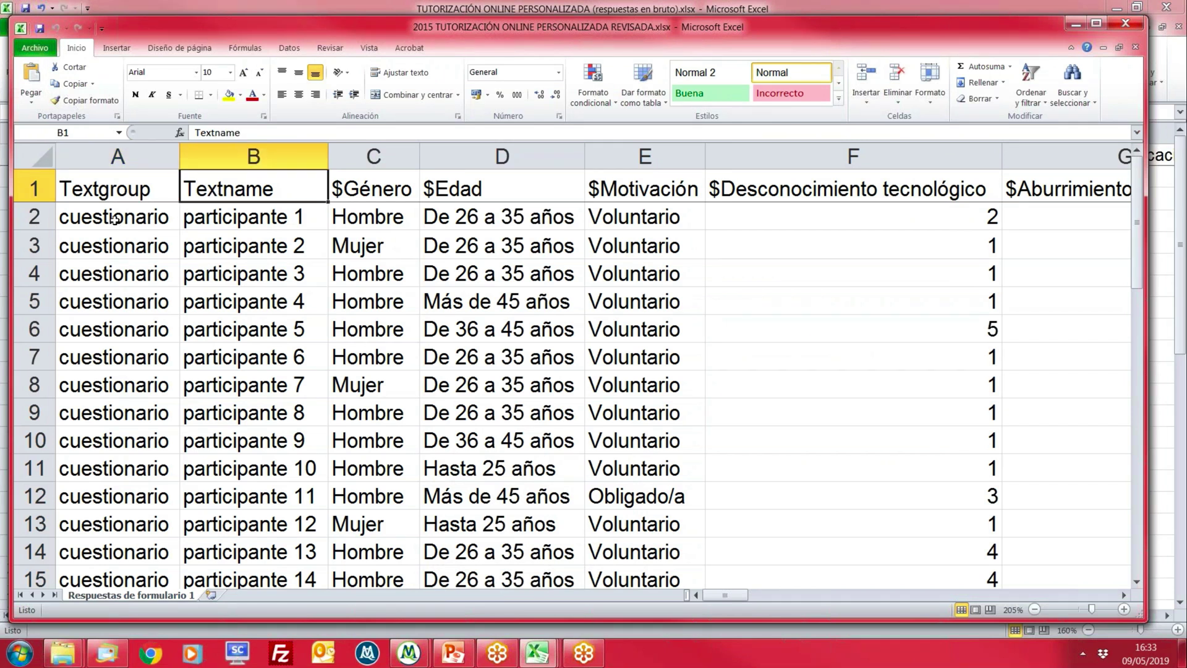
pyautogui.click(379, 227)
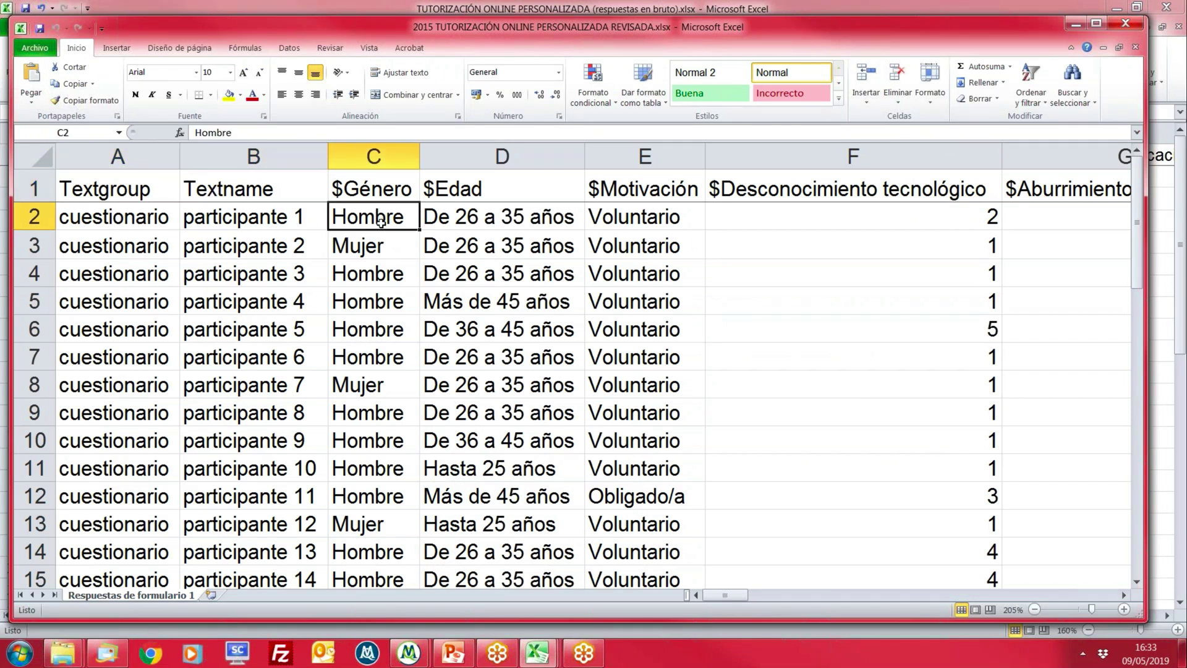
pyautogui.click(252, 218)
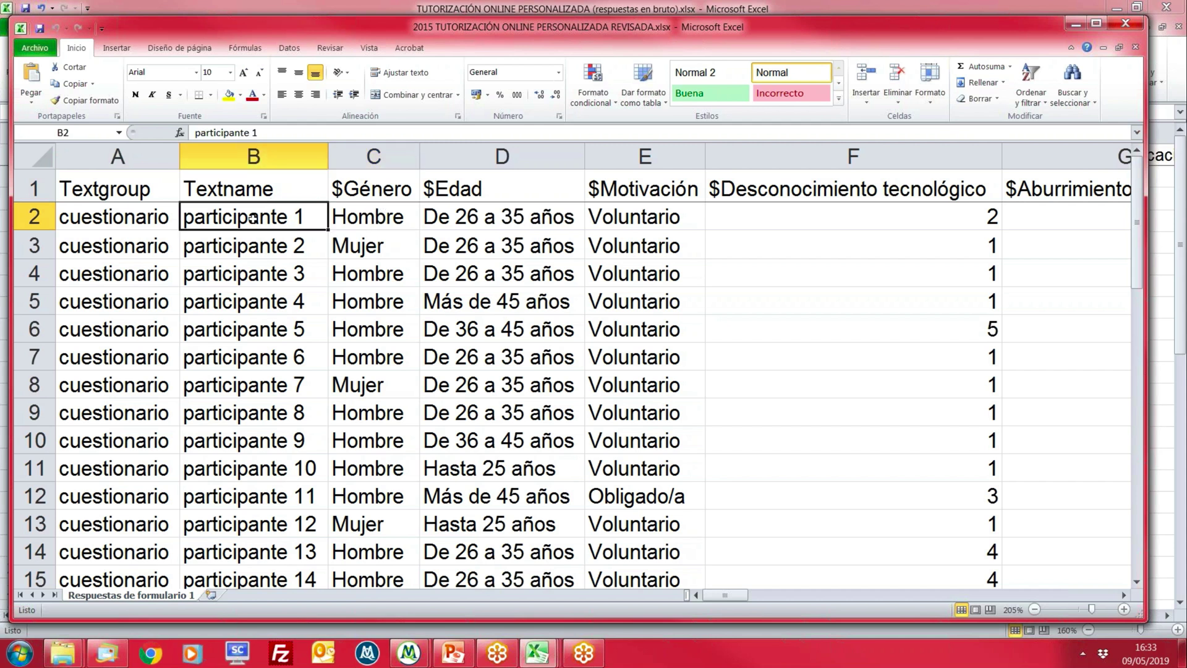
pyautogui.click(113, 219)
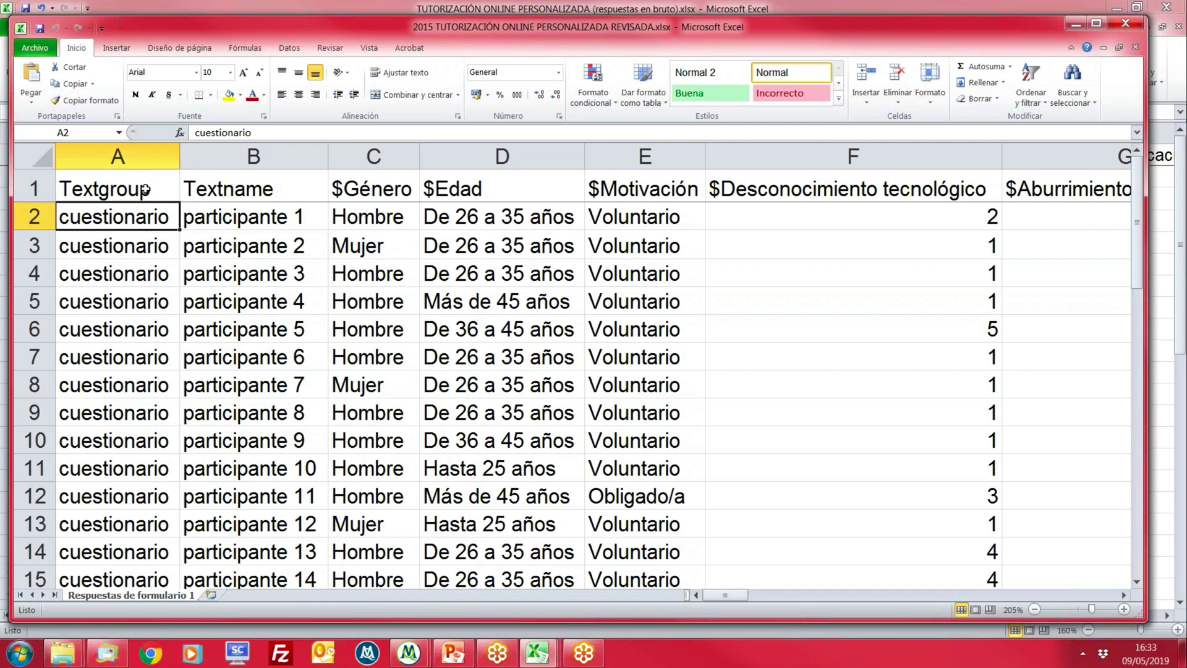
# Change the header in cell C1 to $Población, and select the first three columns and the participante 1 entries
pyautogui.moveTo(134, 170); pyautogui.dragTo(371, 156)
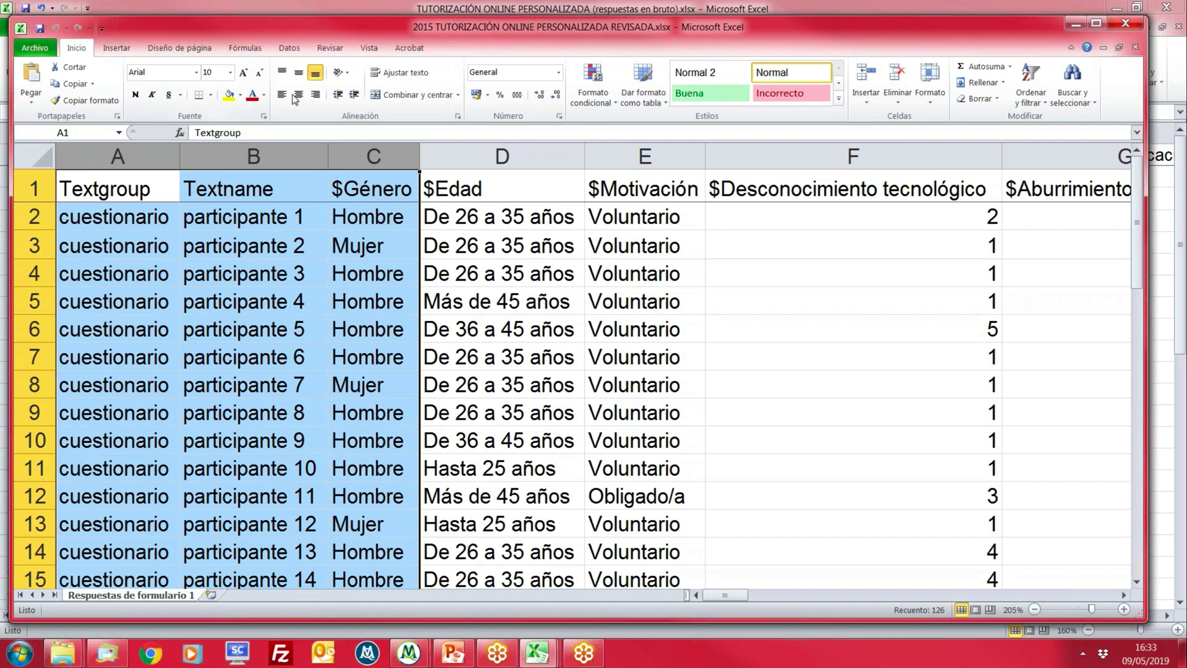
pyautogui.moveTo(466, 654)
pyautogui.click(379, 191)
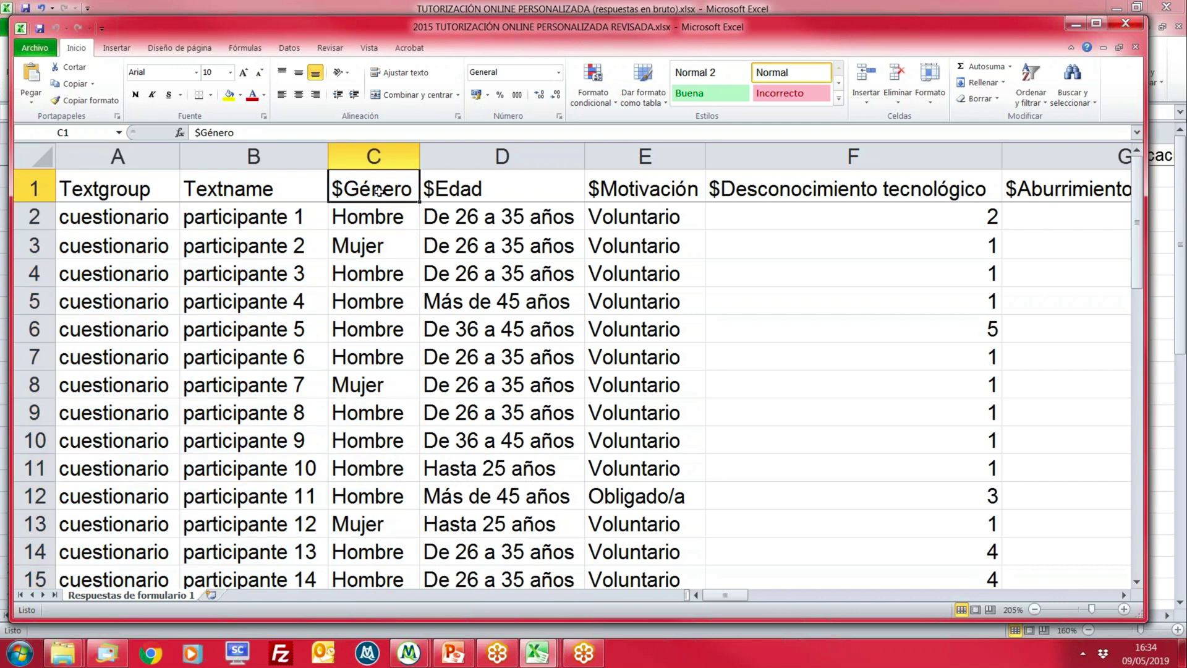
pyautogui.doubleClick(346, 189)
pyautogui.moveTo(347, 188); pyautogui.dragTo(402, 187)
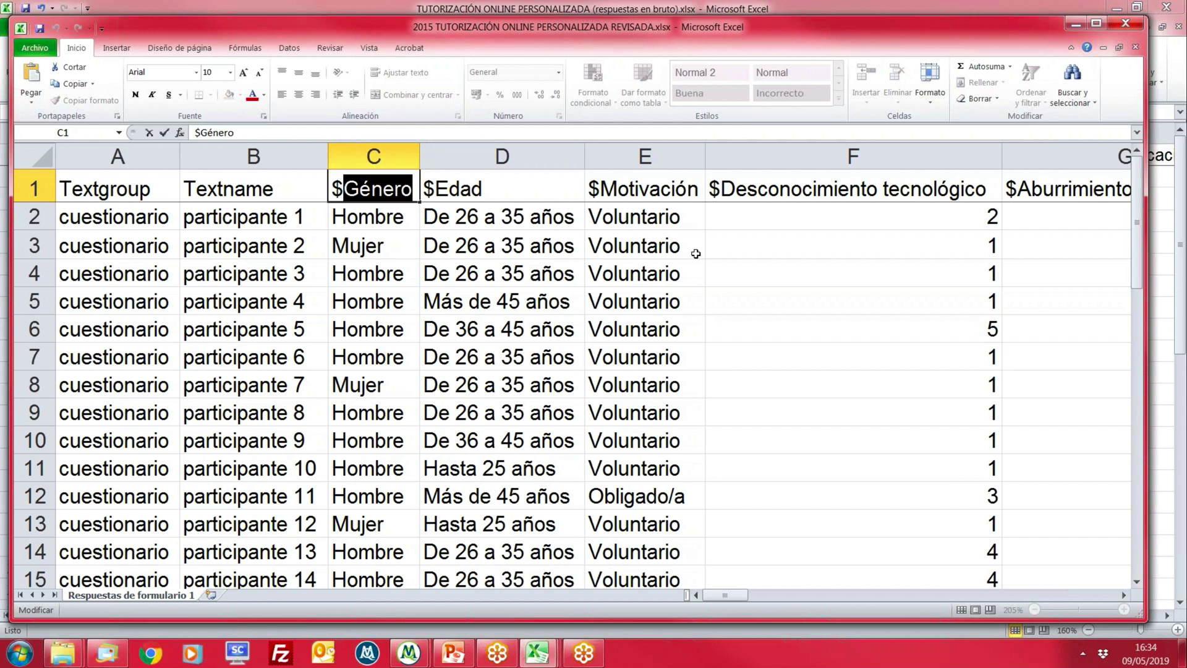
pyautogui.write('Poblaci')
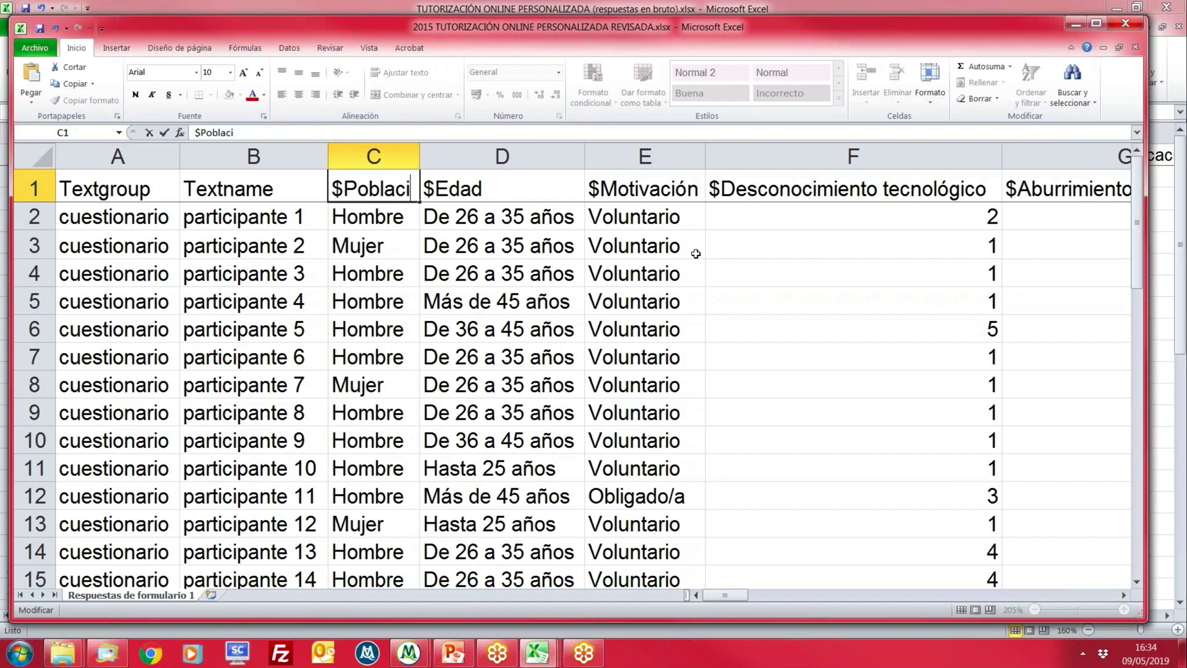
pyautogui.write('ón')
pyautogui.press('Return')
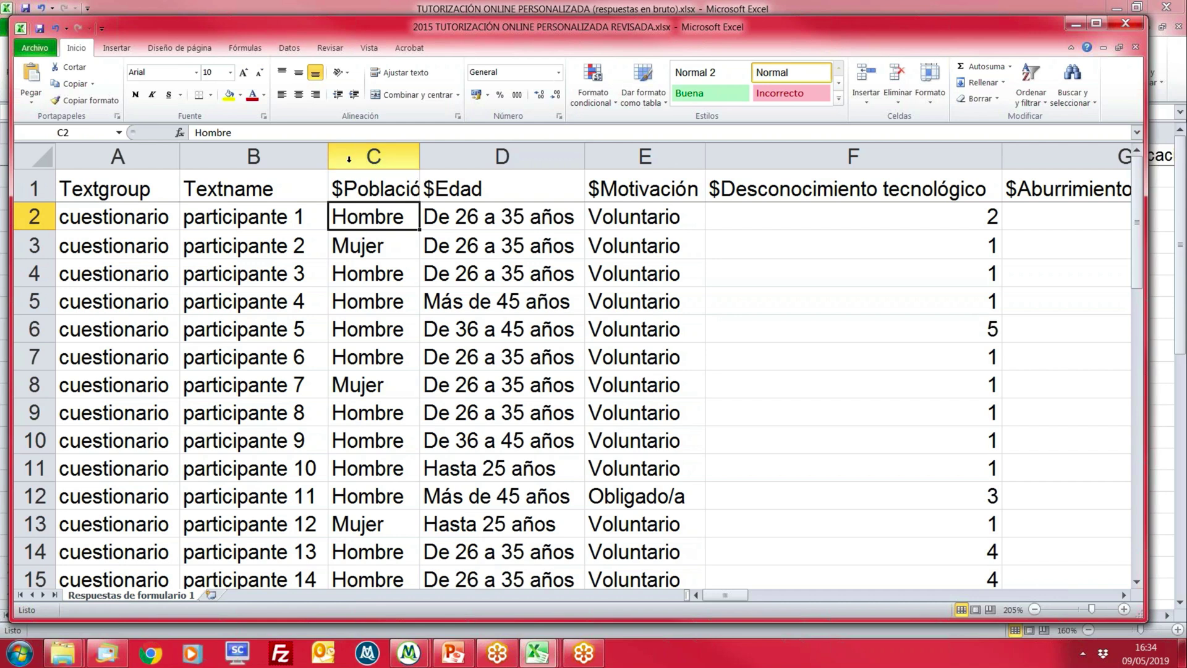
pyautogui.moveTo(119, 156); pyautogui.dragTo(351, 179)
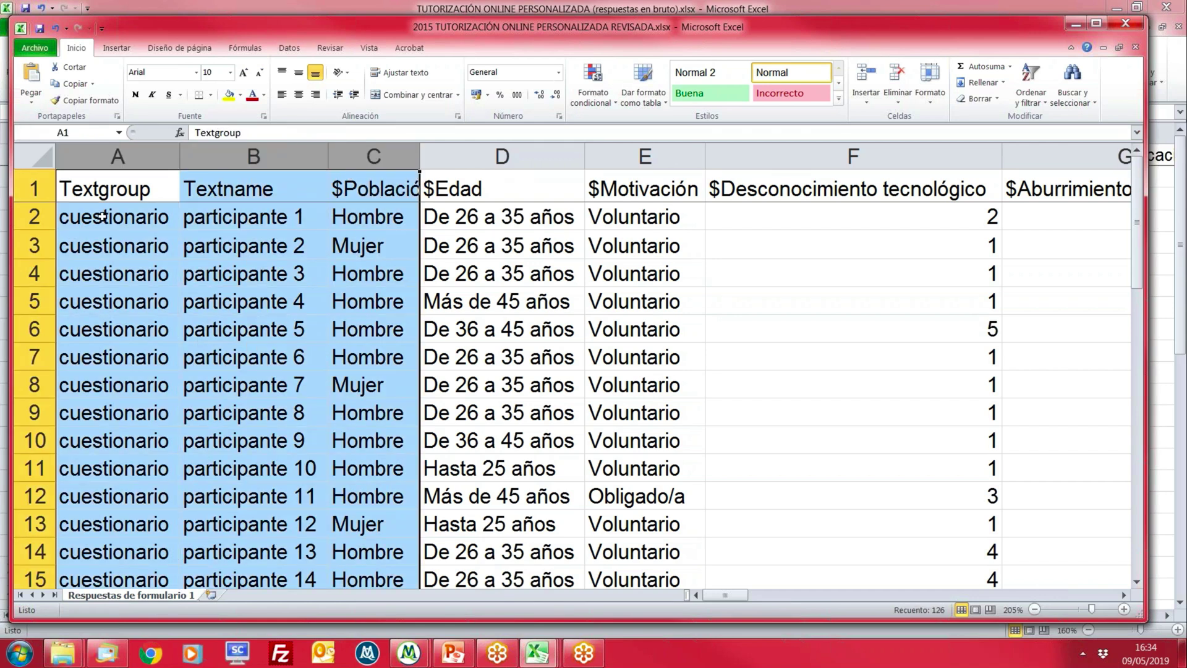
pyautogui.moveTo(102, 217); pyautogui.dragTo(214, 224)
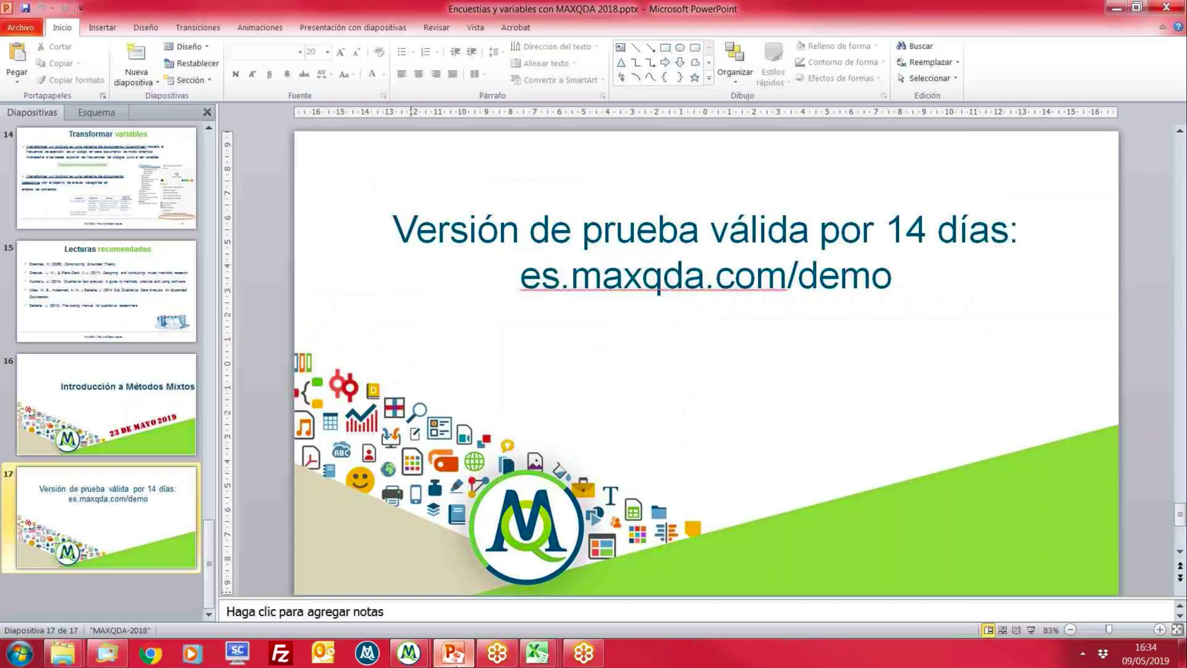
# Switch back to the MAXQDA project and cancel the export of document variables
pyautogui.click(454, 654)
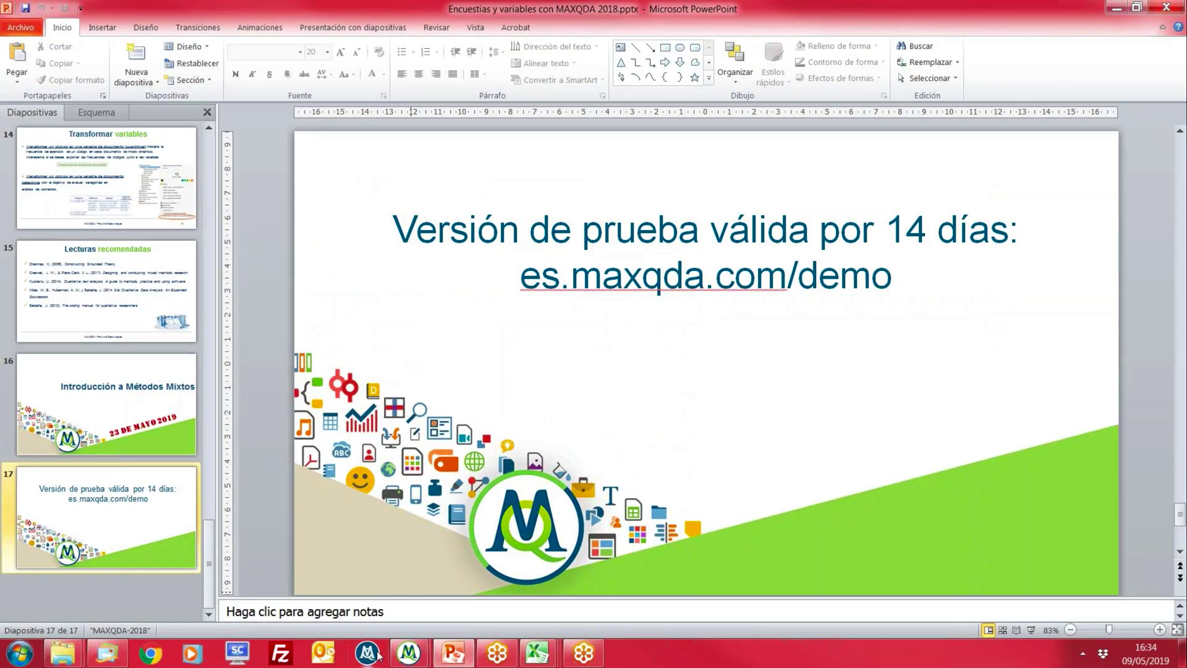
pyautogui.moveTo(402, 662)
pyautogui.click(337, 587)
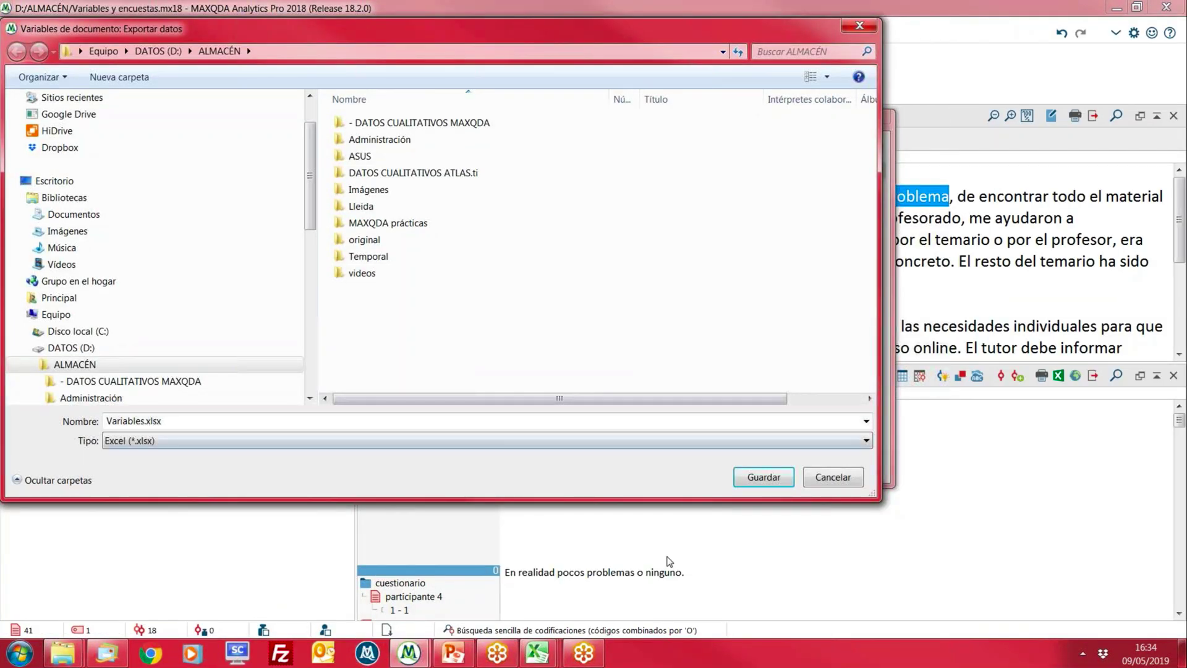
pyautogui.click(833, 477)
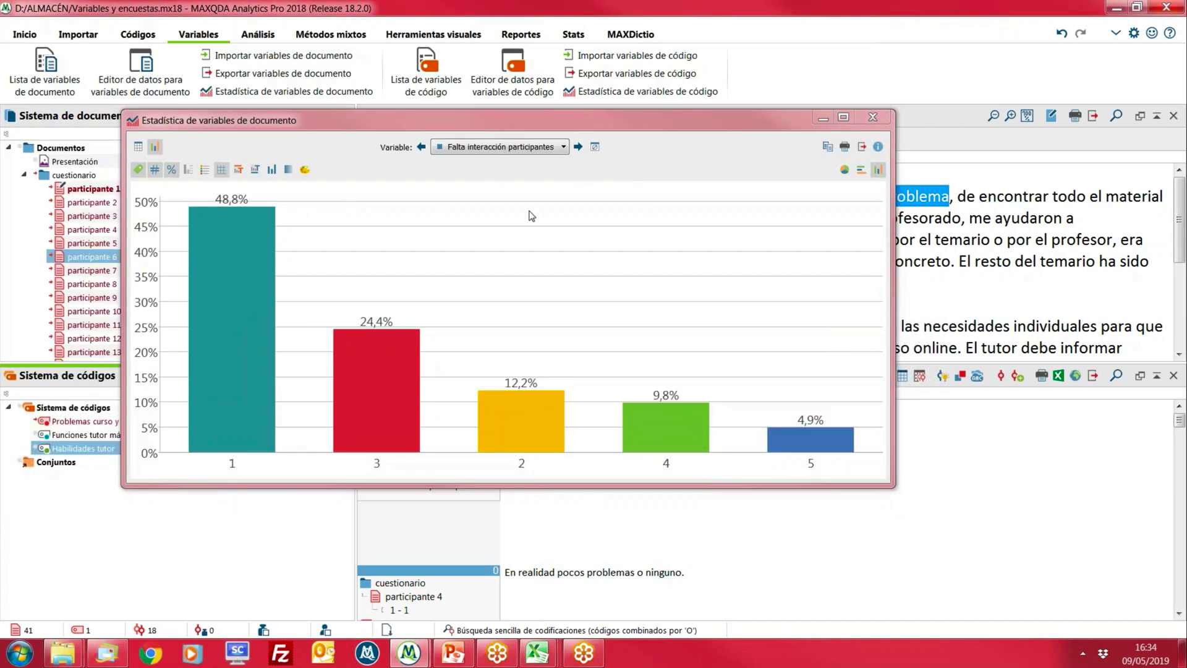
# Hide the gridlines of the Falta interacción participantes chart and apply the second colour scheme to it
pyautogui.click(221, 170)
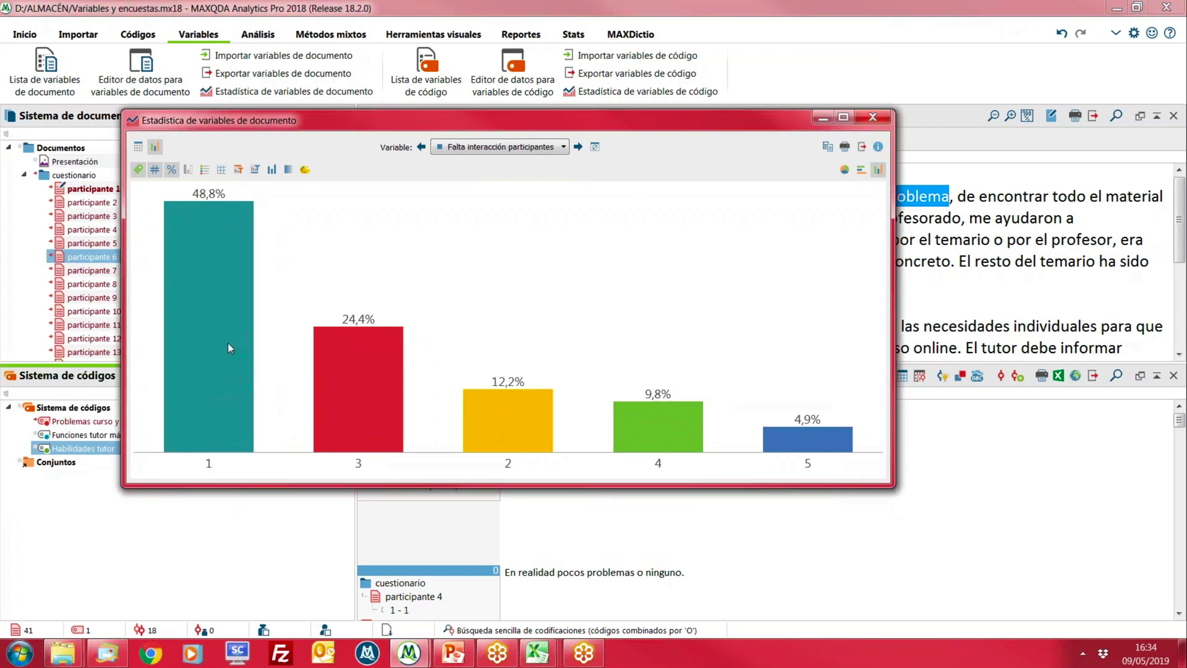
pyautogui.click(305, 169)
pyautogui.click(495, 302)
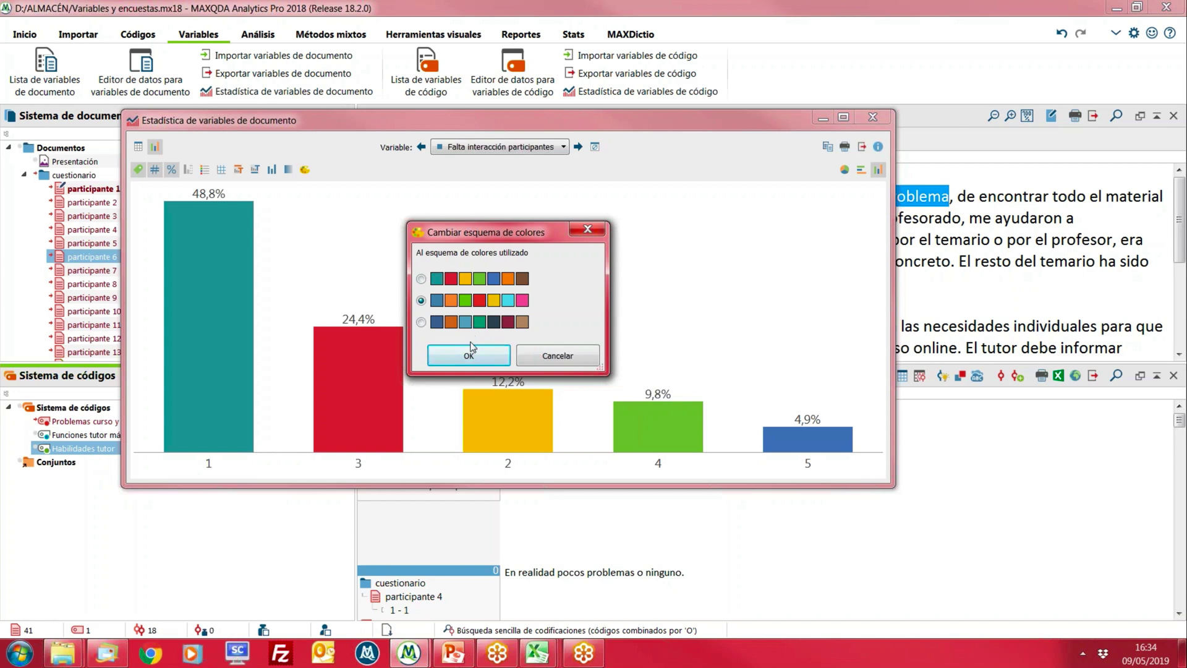
pyautogui.click(472, 354)
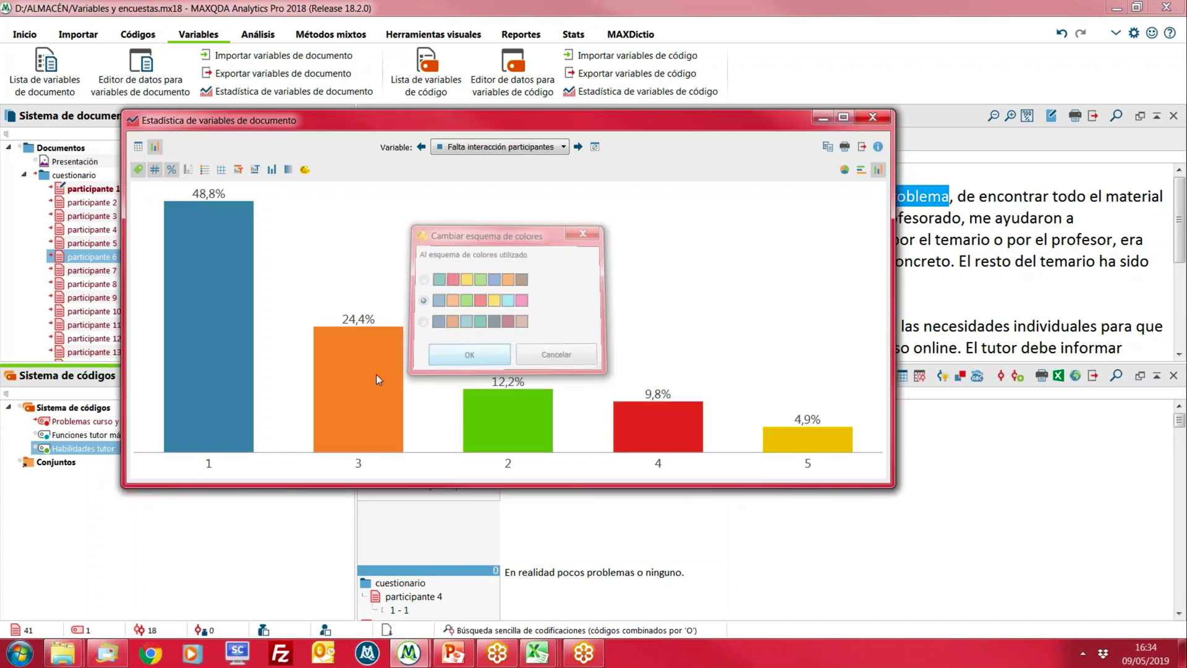
# Recolour the chart's bar for value 1 with the basic light violet #aaaaff
pyautogui.doubleClick(224, 287)
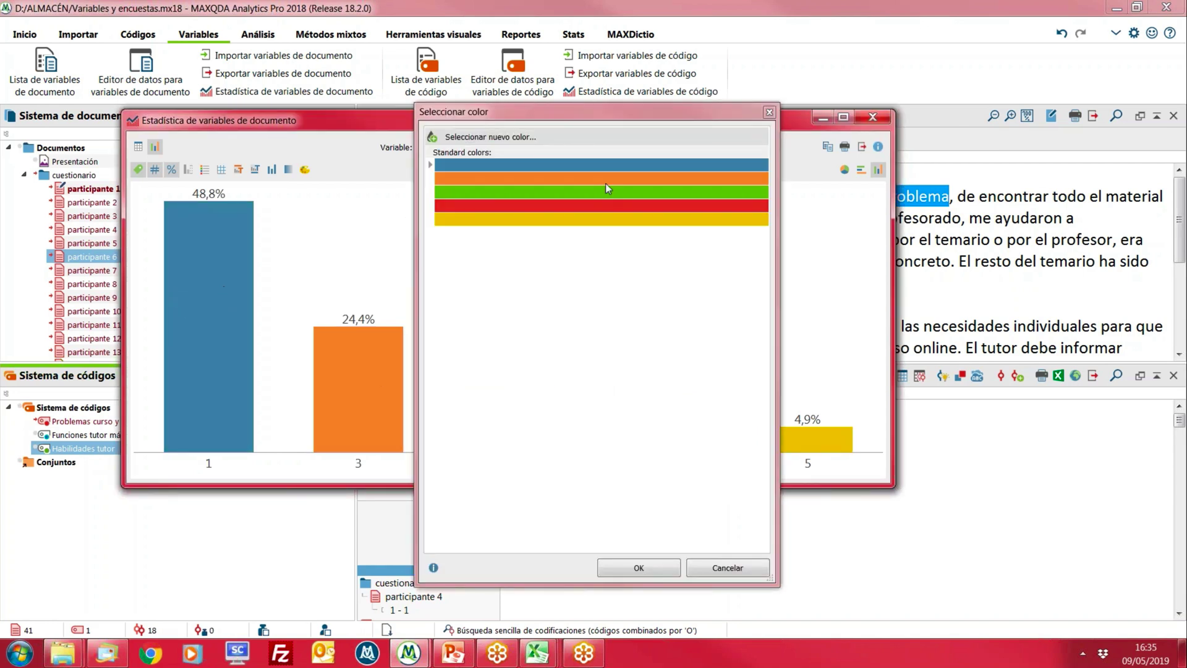
pyautogui.click(502, 141)
pyautogui.click(529, 283)
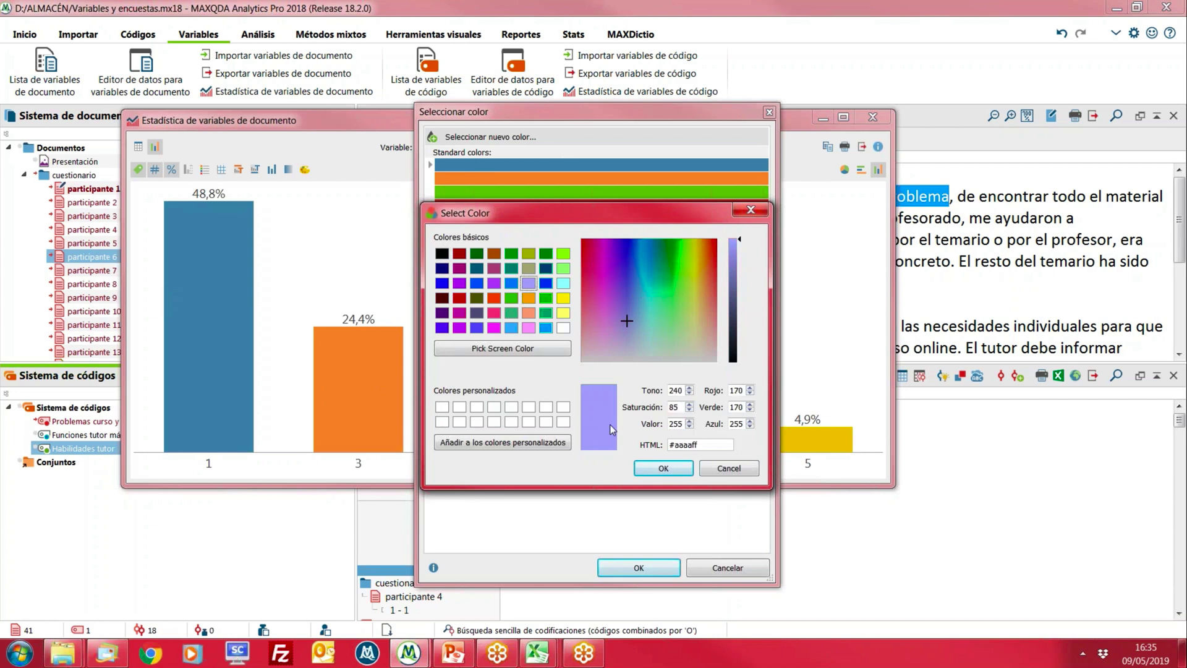
pyautogui.click(663, 468)
# Check the fonts available for the chart's labels, keeping Segoe UI at size 12
pyautogui.doubleClick(209, 192)
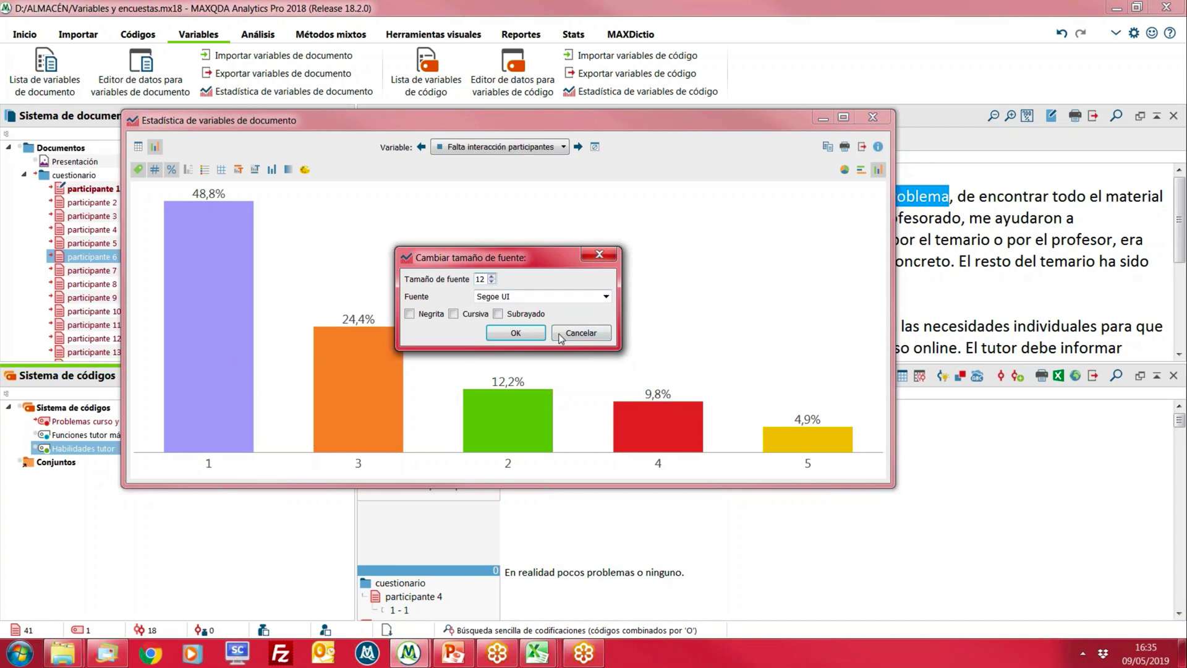
pyautogui.click(607, 297)
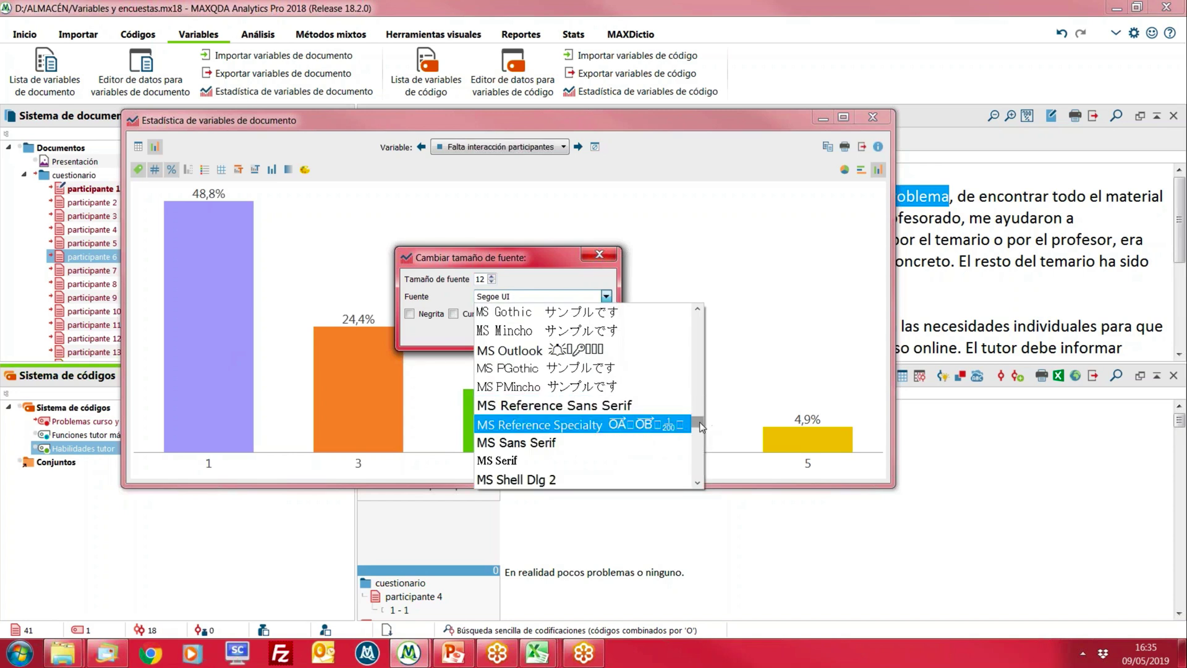
pyautogui.moveTo(698, 423); pyautogui.dragTo(711, 375)
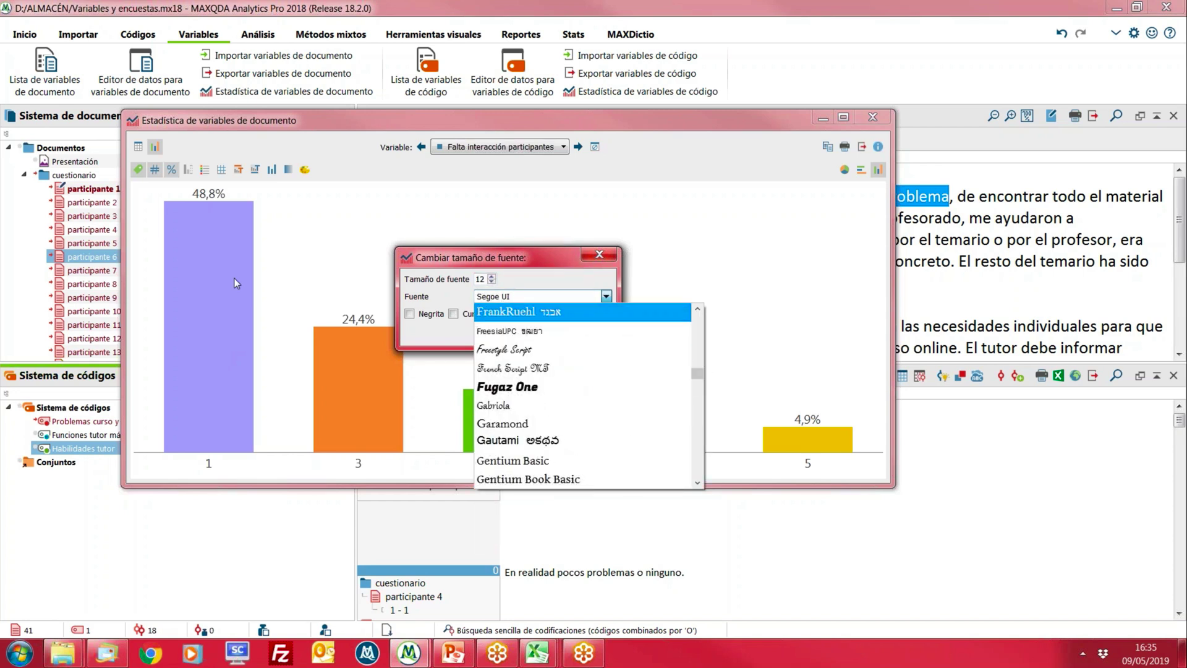
pyautogui.click(308, 270)
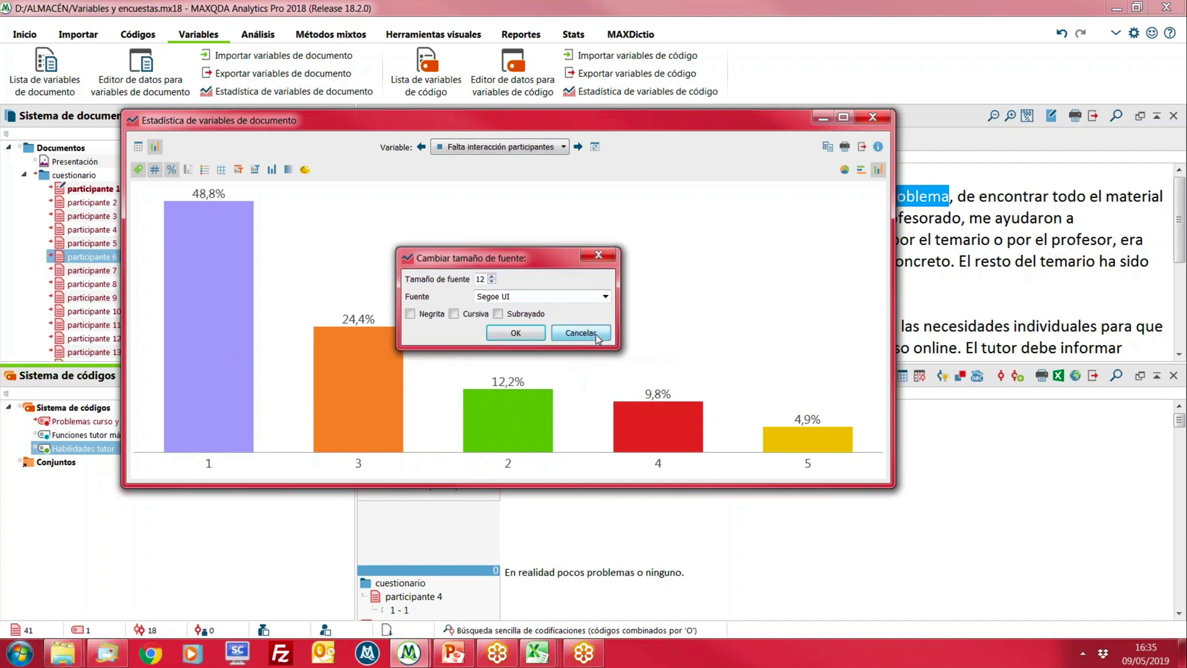
pyautogui.click(501, 334)
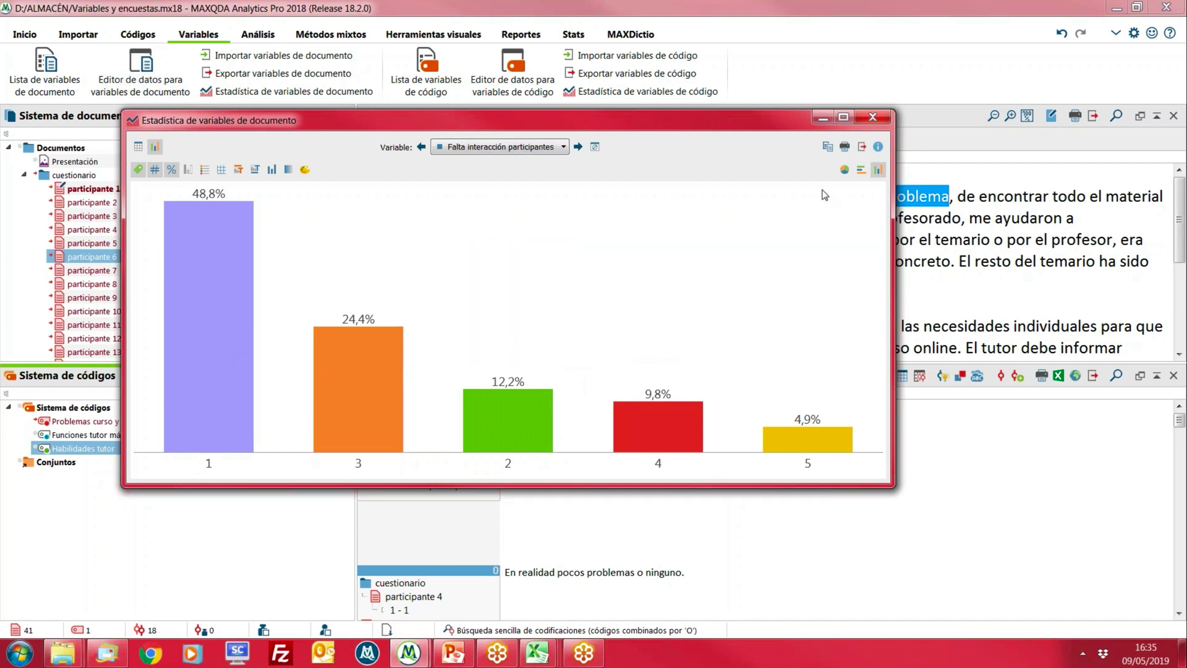
# Convert the chart to horizontal bars in a taller window, and hide its title, subtitle and gridlines
pyautogui.click(861, 170)
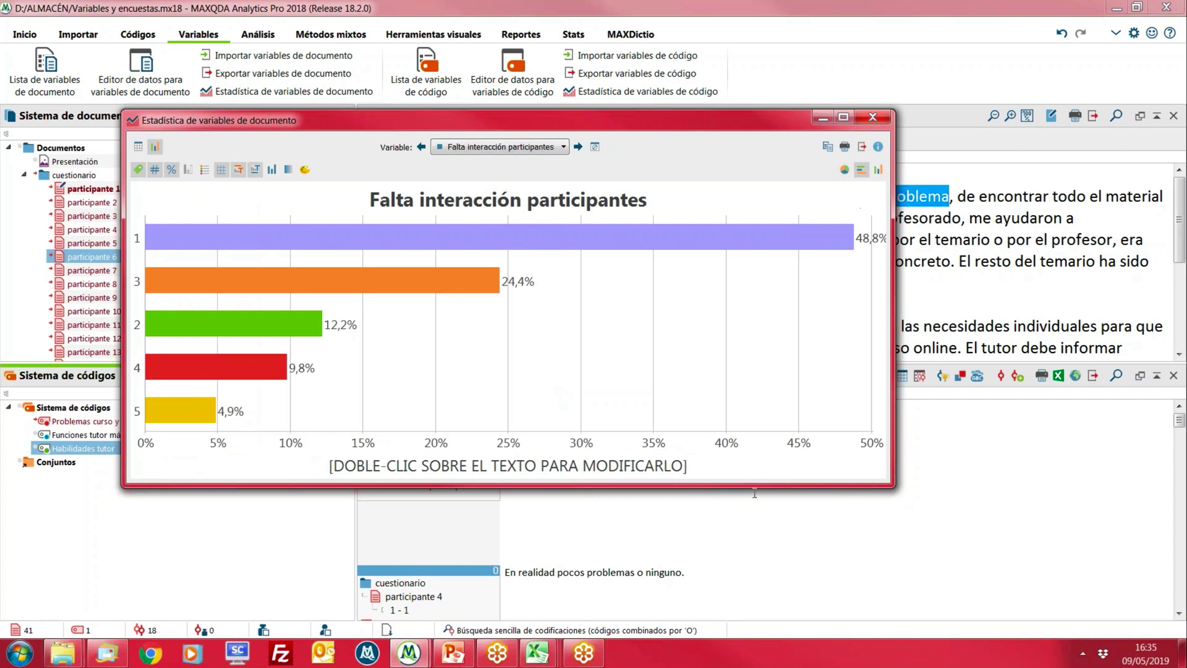
pyautogui.moveTo(756, 483); pyautogui.dragTo(757, 547)
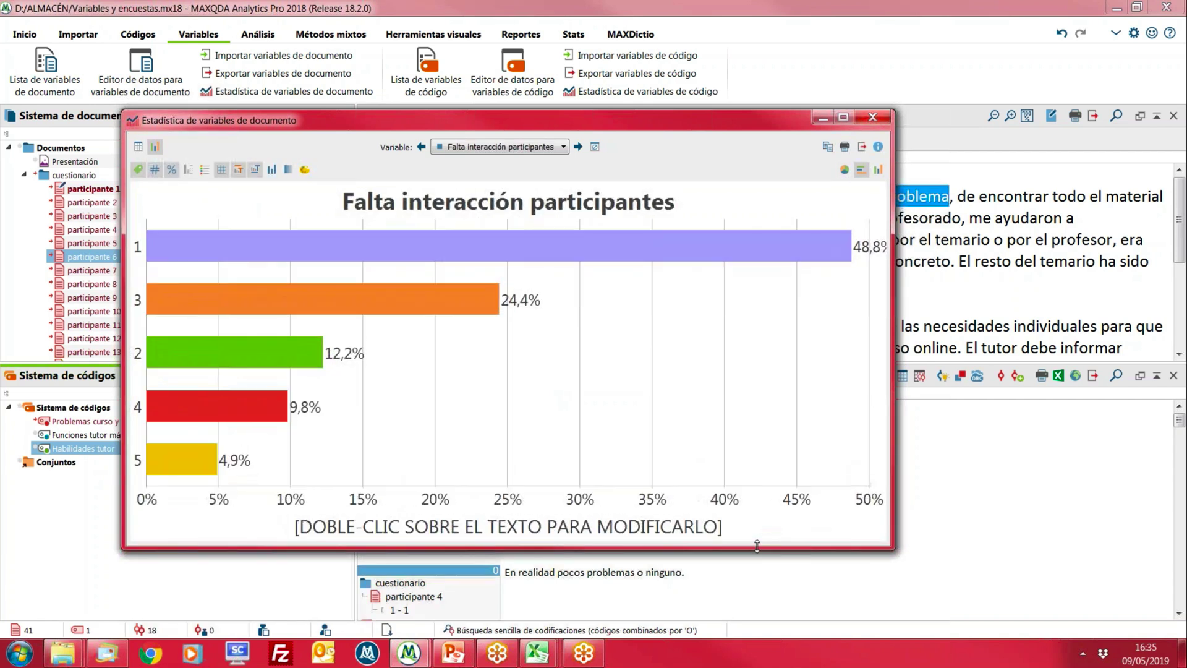
pyautogui.click(254, 173)
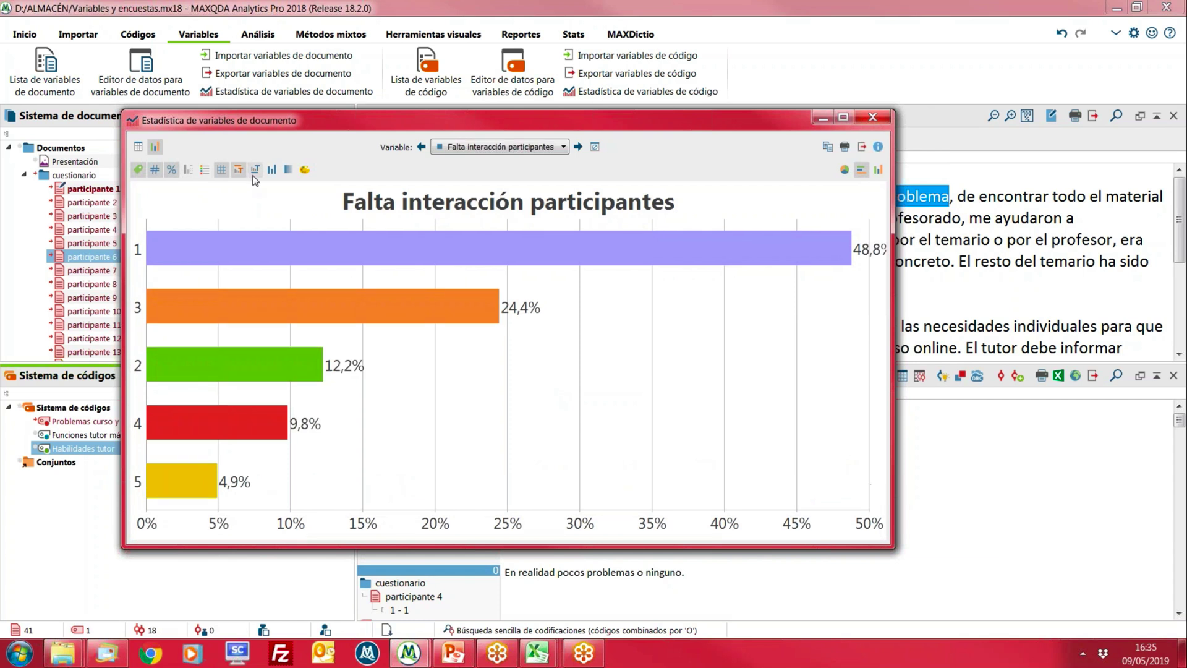
pyautogui.click(221, 169)
pyautogui.click(239, 169)
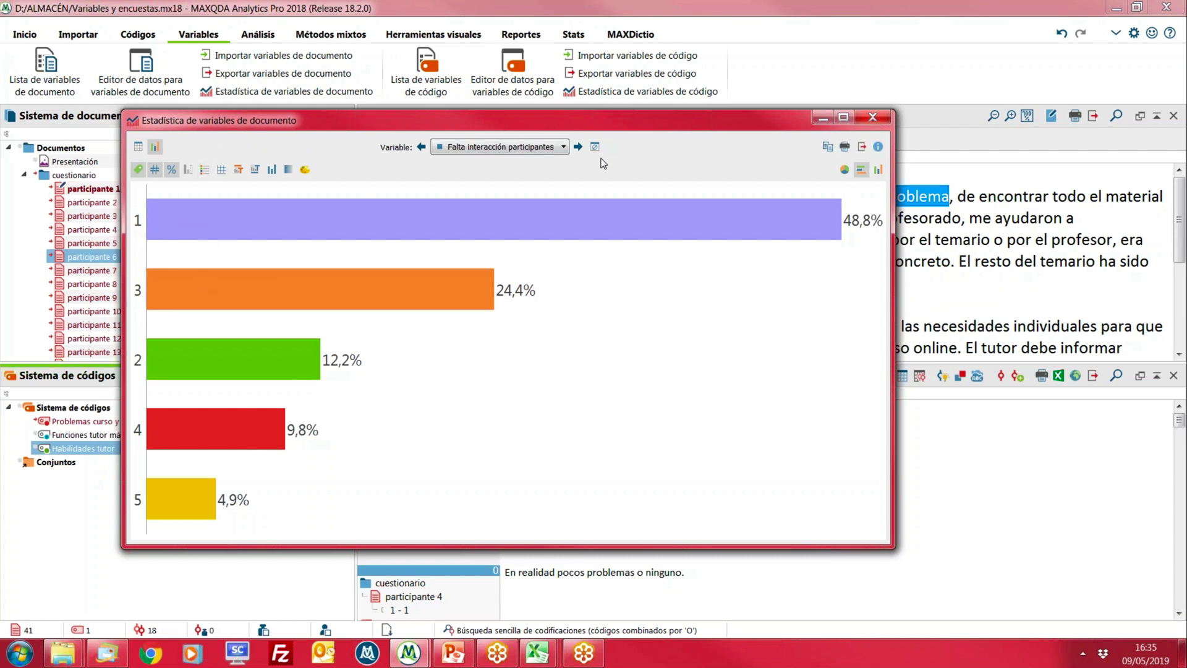
# View the Disciplina y organización chart and close the document variable statistics
pyautogui.click(578, 148)
pyautogui.click(578, 148)
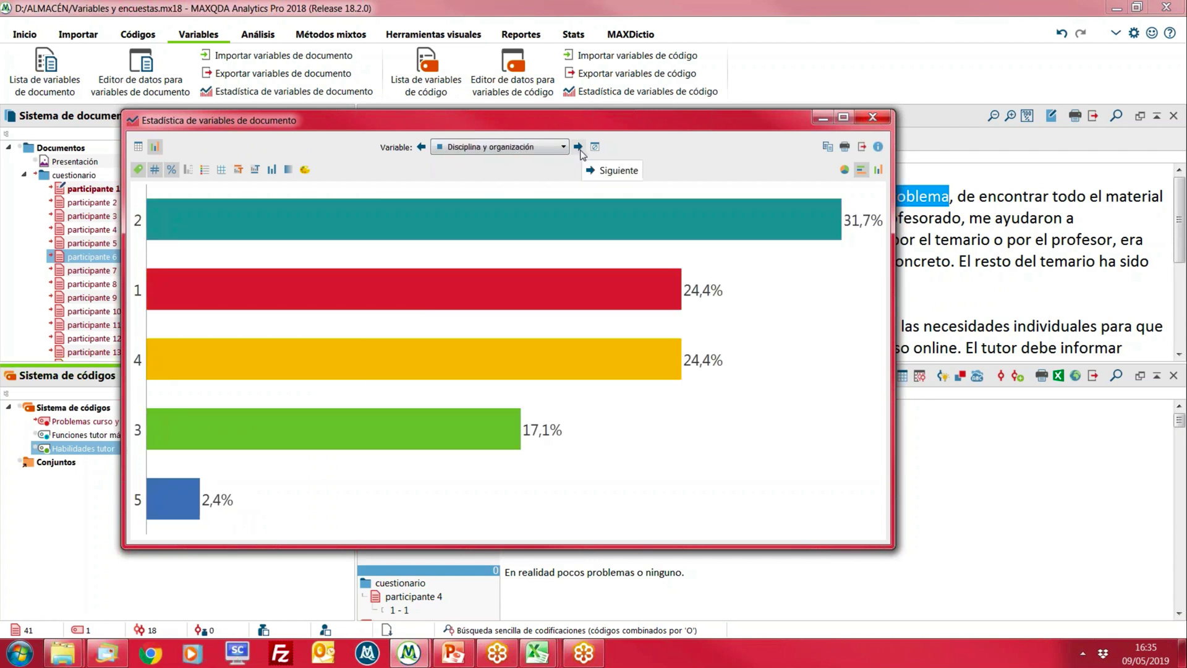
pyautogui.click(883, 118)
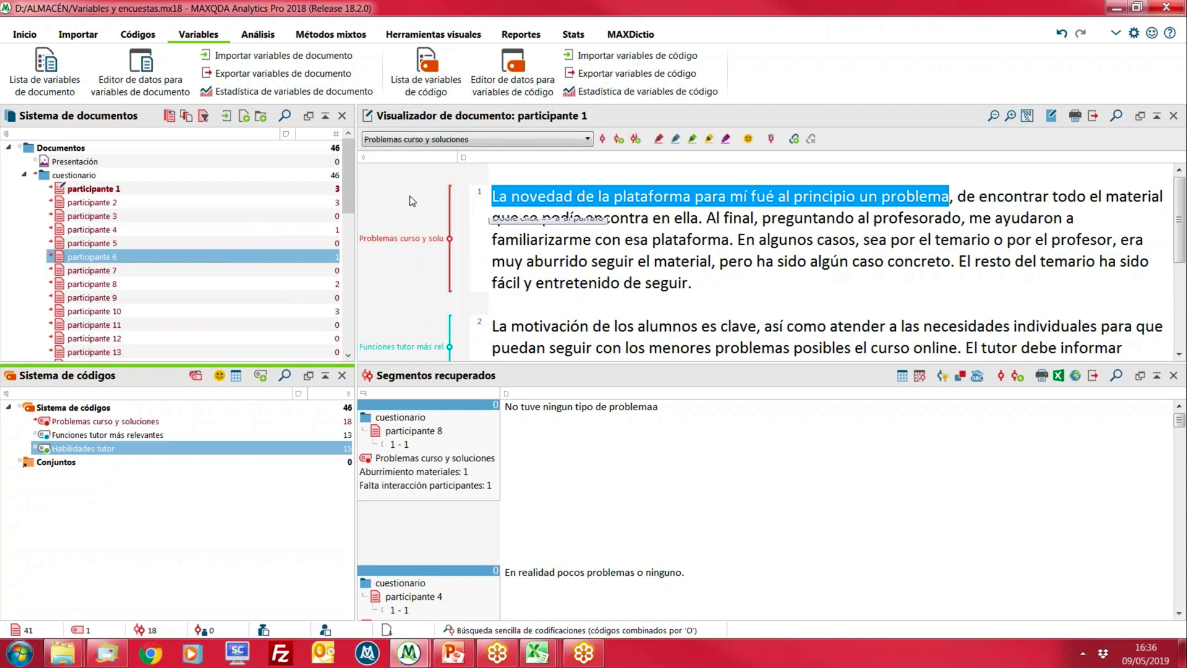
# Start MAXQDA Stats with the activated documents, check its list of variables, and return to the data editor
pyautogui.click(580, 39)
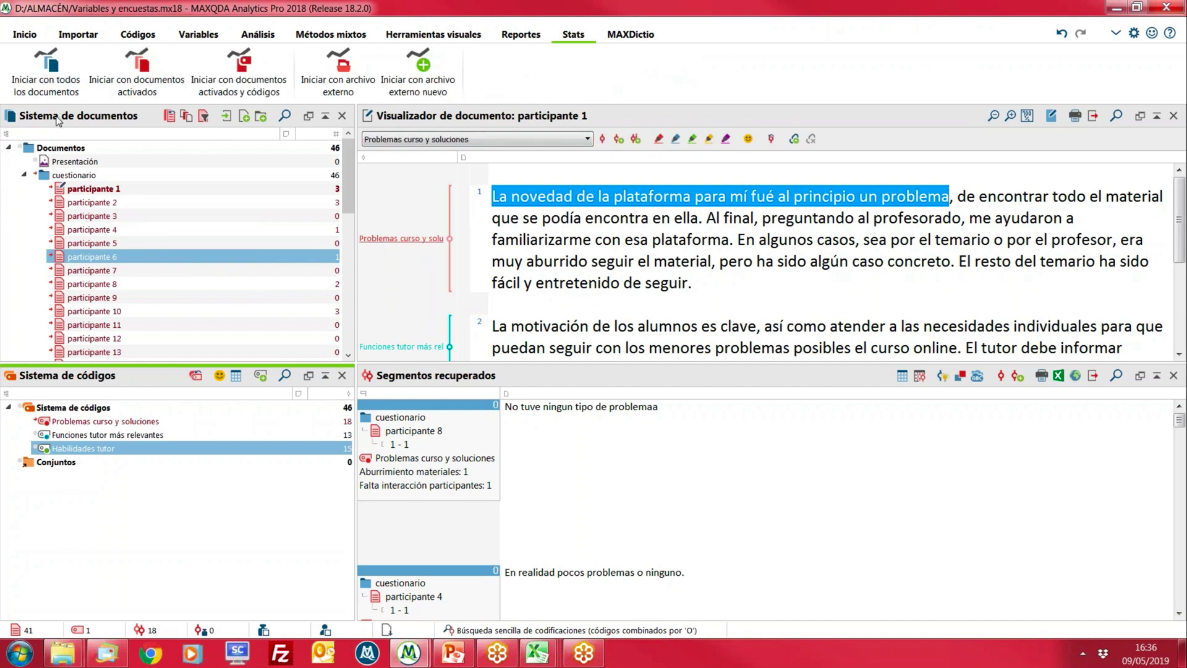
pyautogui.click(161, 90)
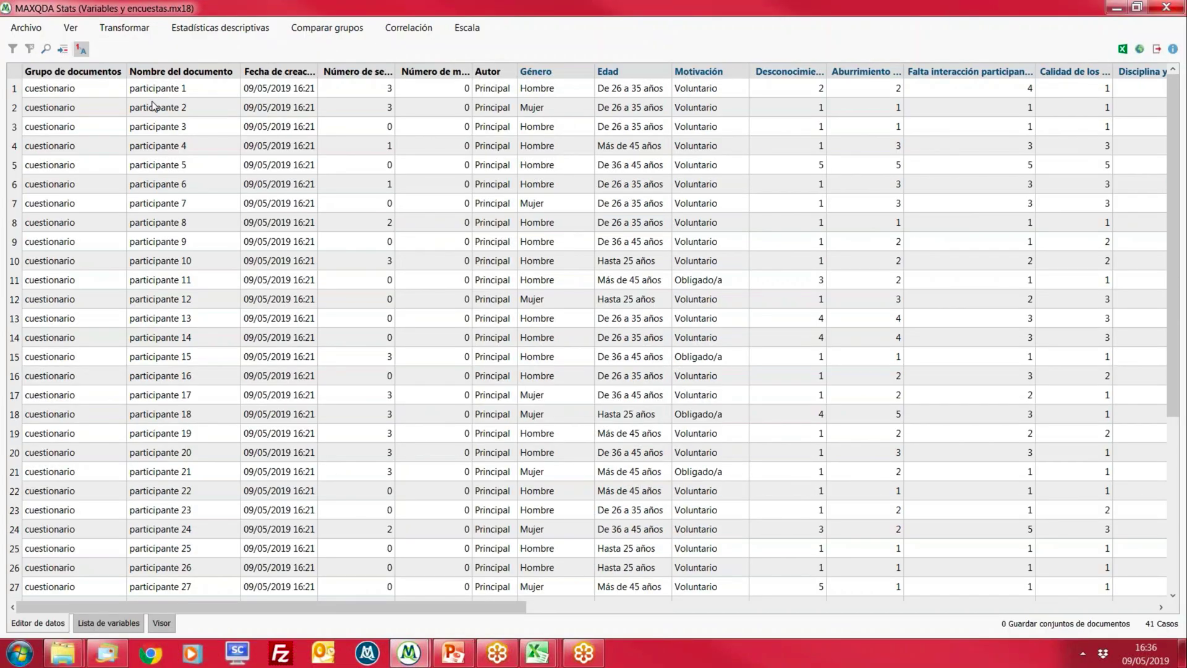
pyautogui.click(115, 624)
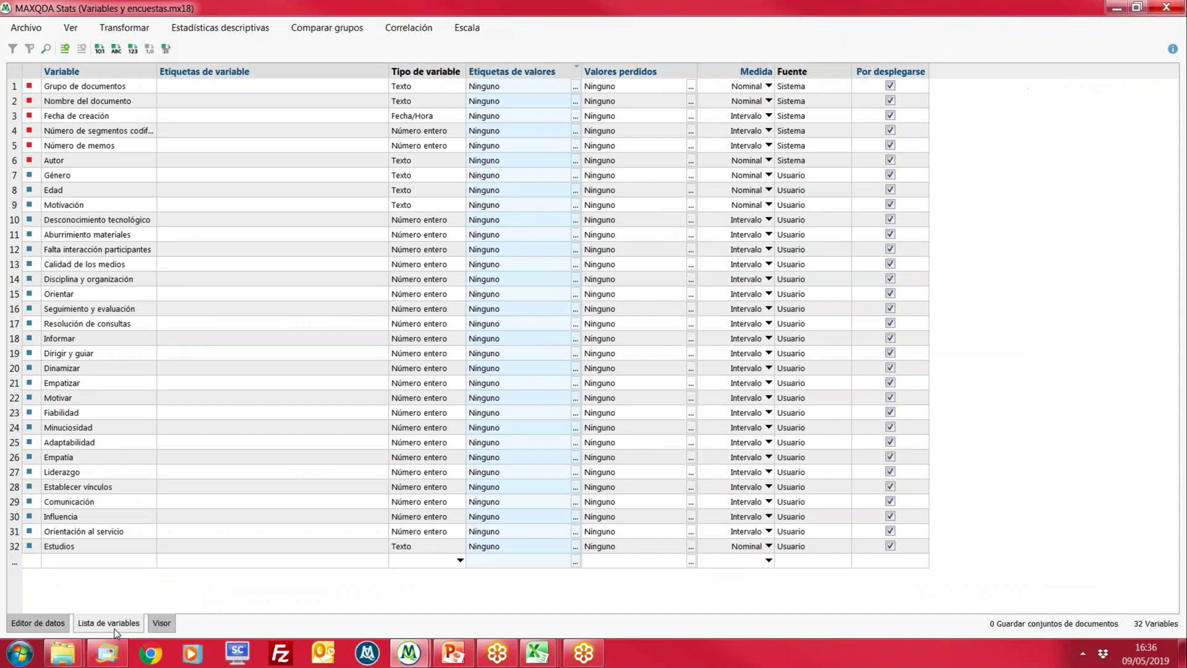
pyautogui.click(51, 625)
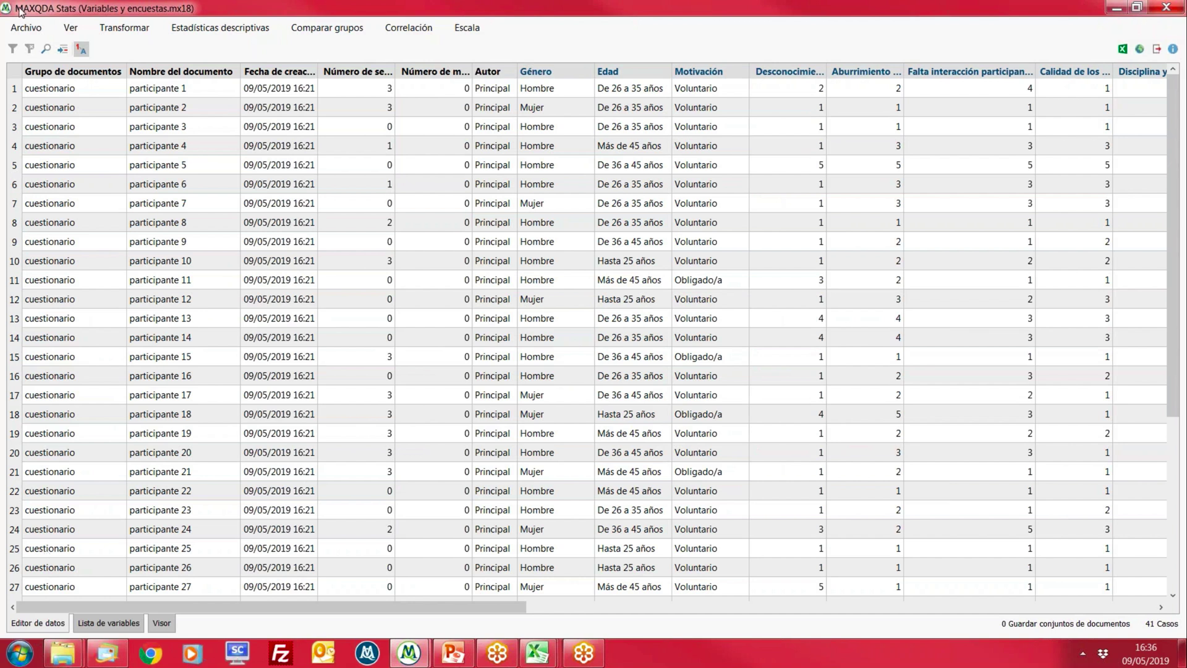
# Generate frequency tables for the five variables from Desconocimiento tecnológico through Disciplina y organización
pyautogui.click(209, 29)
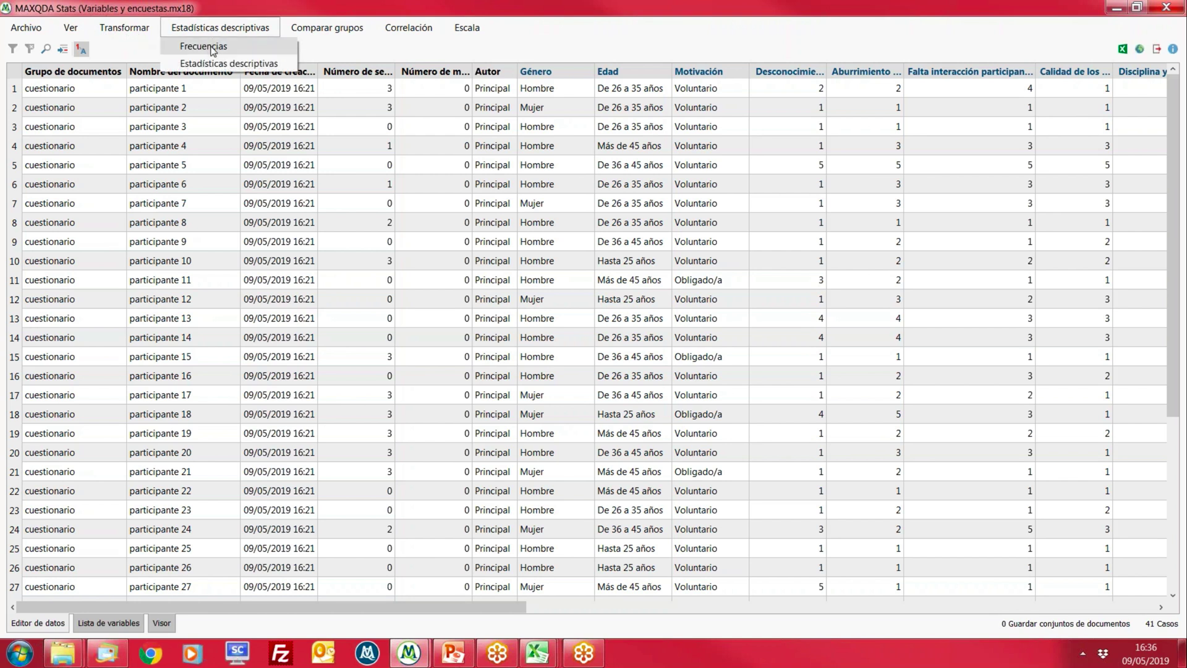
pyautogui.click(212, 48)
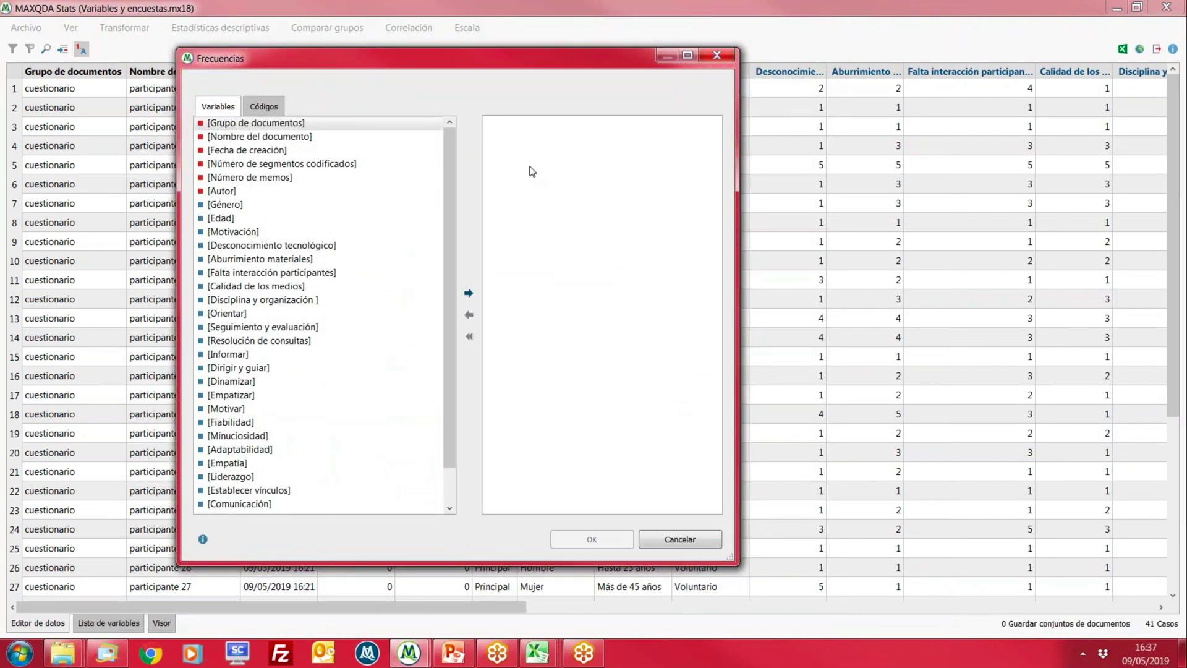
pyautogui.click(234, 246)
pyautogui.keyDown('shift'); pyautogui.click(235, 300); pyautogui.keyUp('shift')
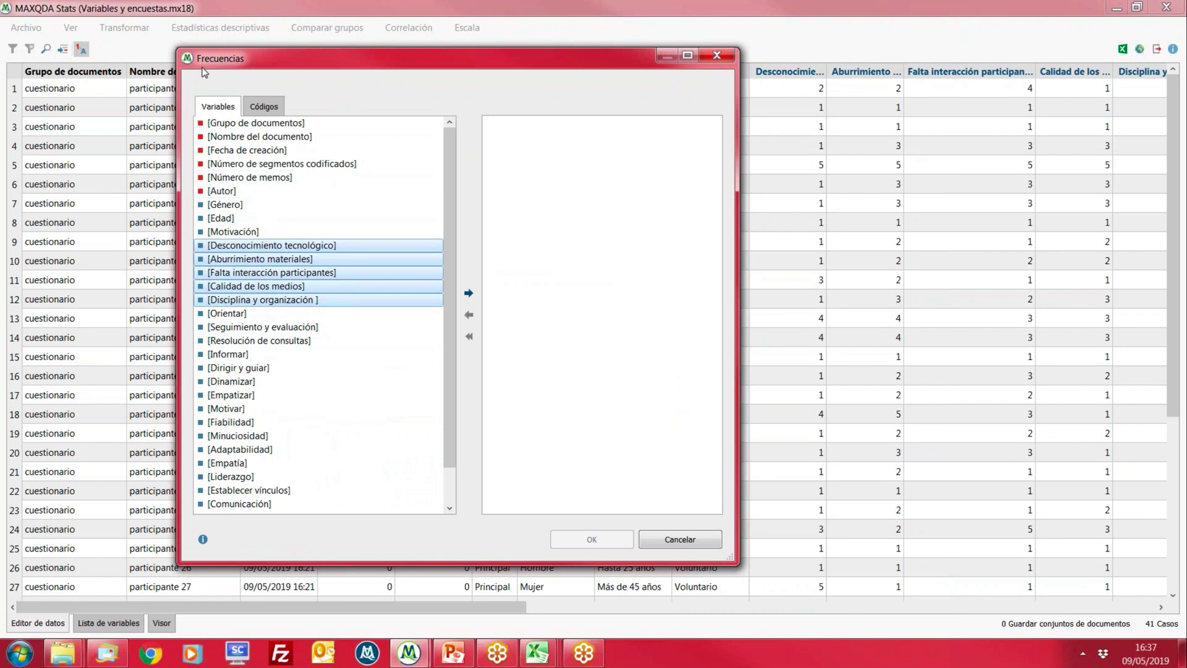
pyautogui.click(470, 293)
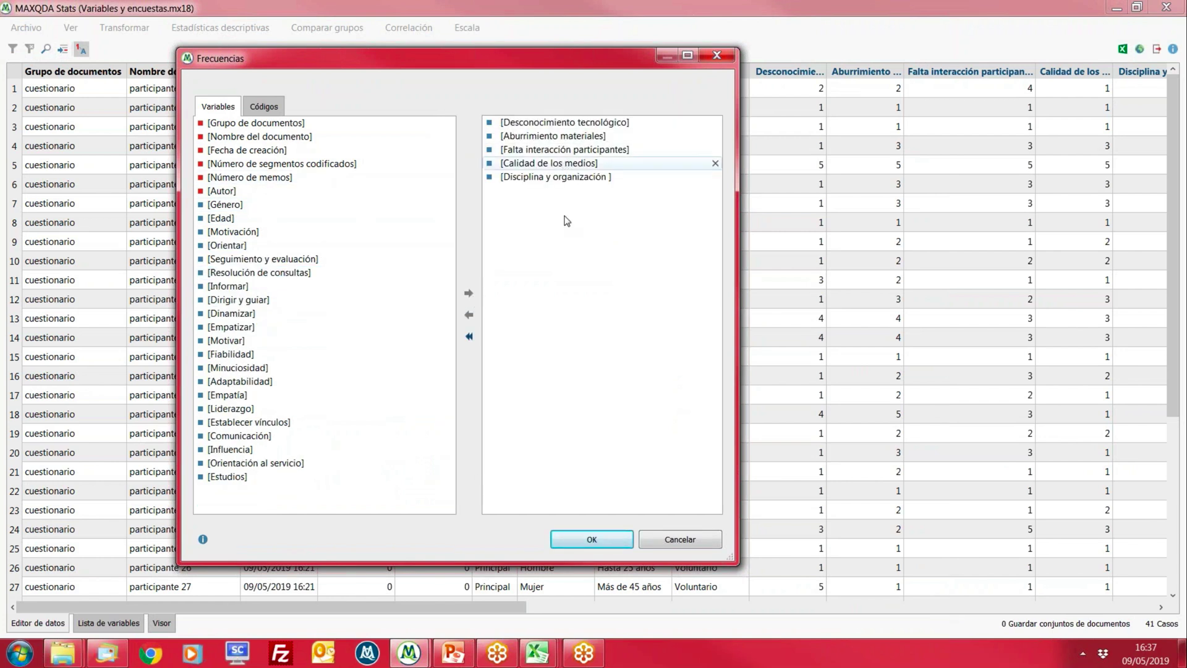
pyautogui.click(622, 538)
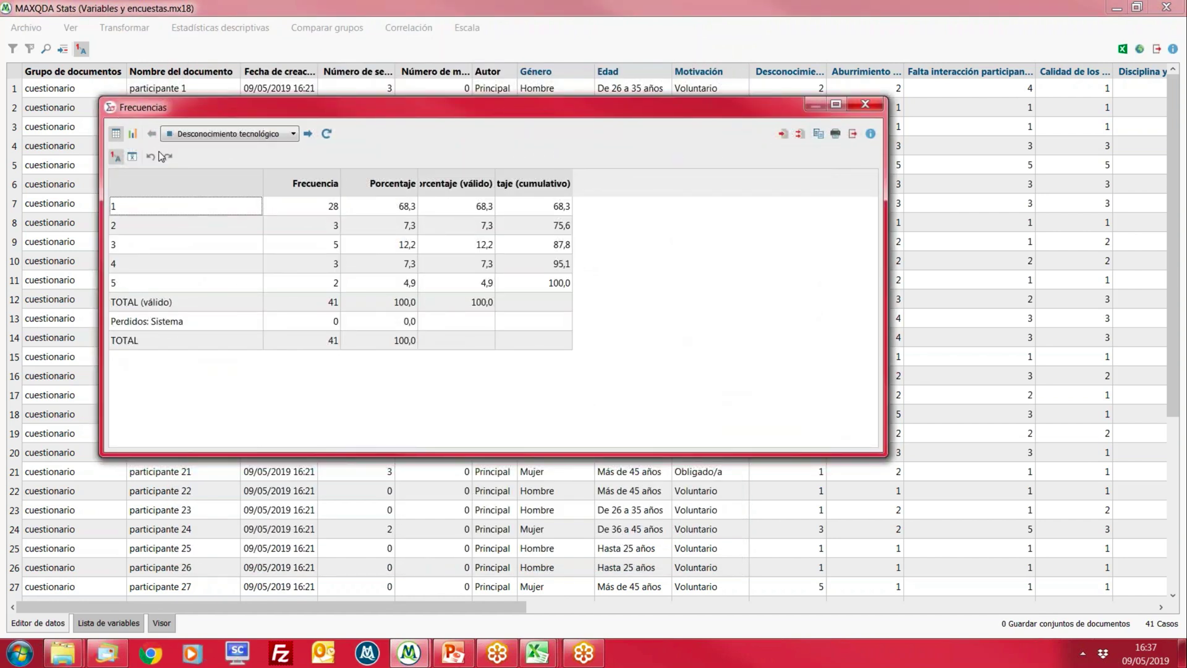
# Reposition and resize the Frecuencias window, and widen the Porcentaje (válido) and Porcentaje (cumulativo) columns so their headings fit
pyautogui.moveTo(194, 117); pyautogui.dragTo(257, 116)
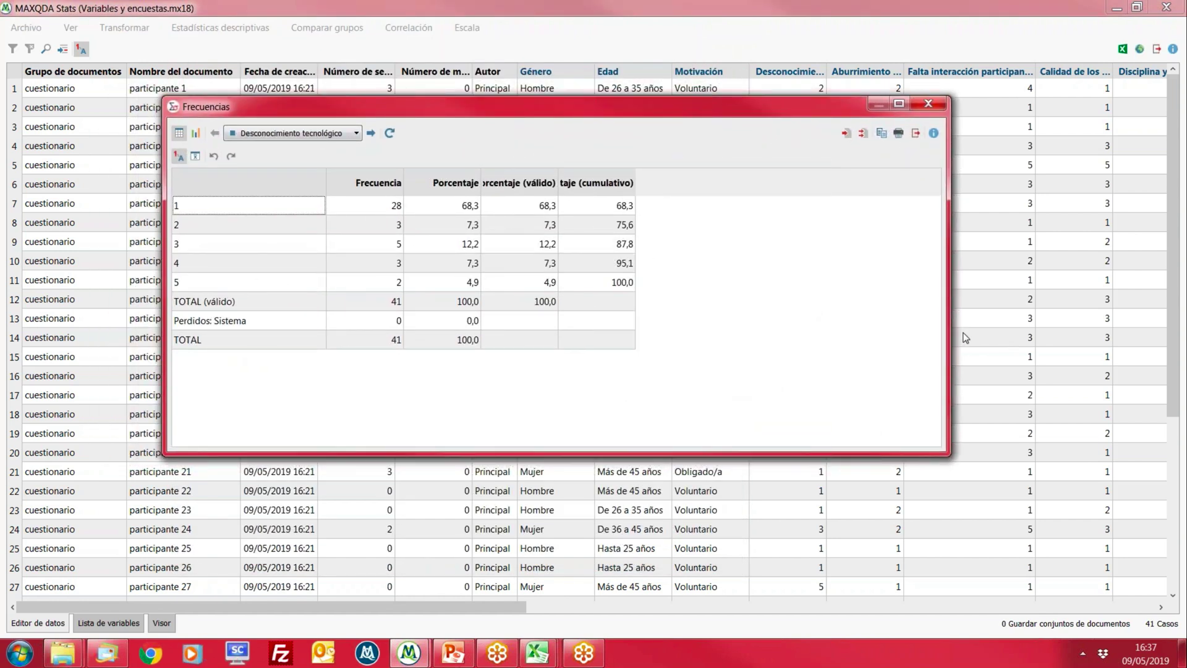
pyautogui.moveTo(949, 334); pyautogui.dragTo(681, 330)
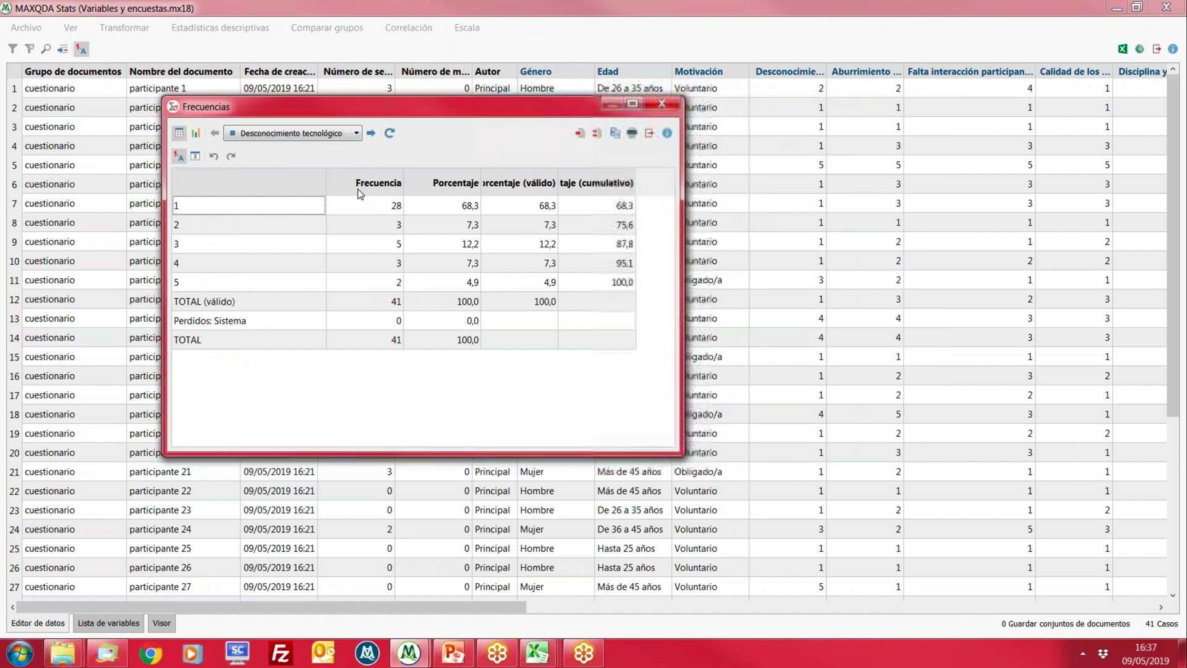
pyautogui.moveTo(531, 113); pyautogui.dragTo(660, 113)
pyautogui.moveTo(810, 223); pyautogui.dragTo(906, 222)
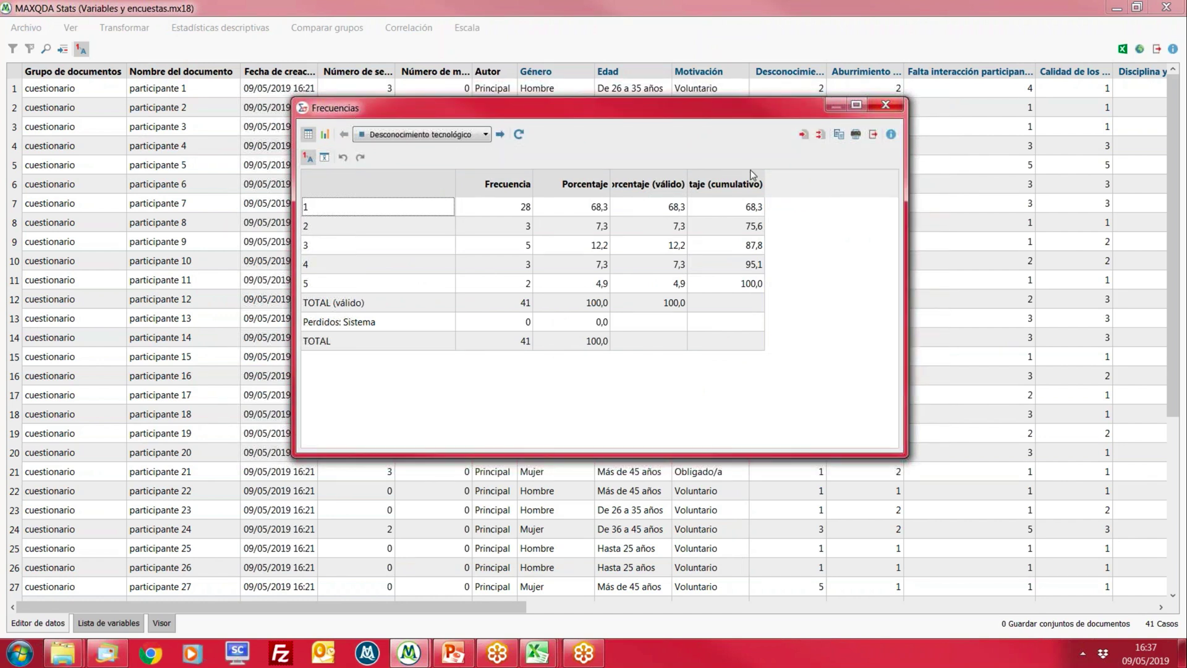
pyautogui.moveTo(765, 184); pyautogui.dragTo(833, 184)
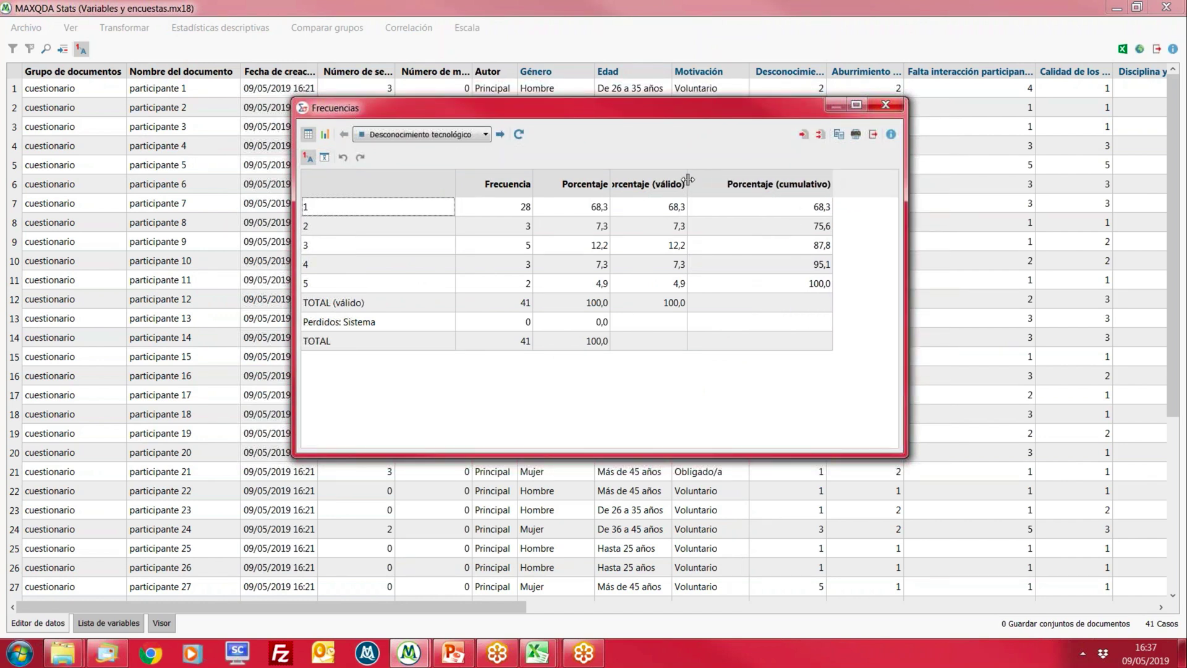
pyautogui.moveTo(687, 181); pyautogui.dragTo(723, 181)
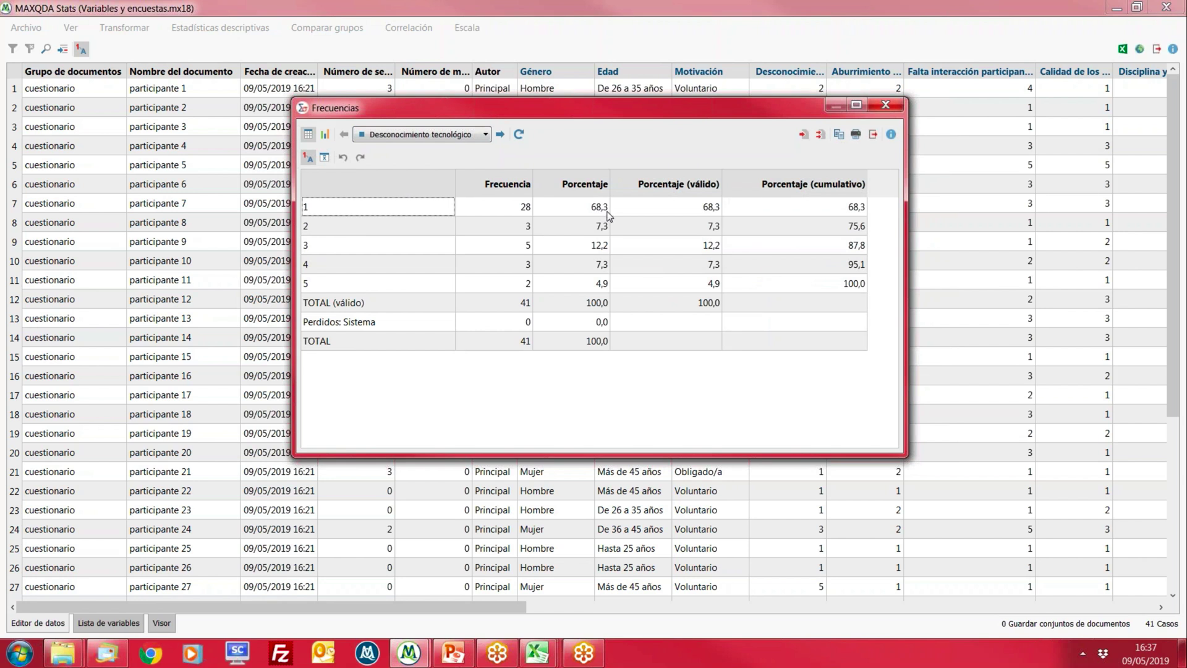
# Merge the values 1 and 2 in the Desconocimiento tecnológico frequency table
pyautogui.click(322, 213)
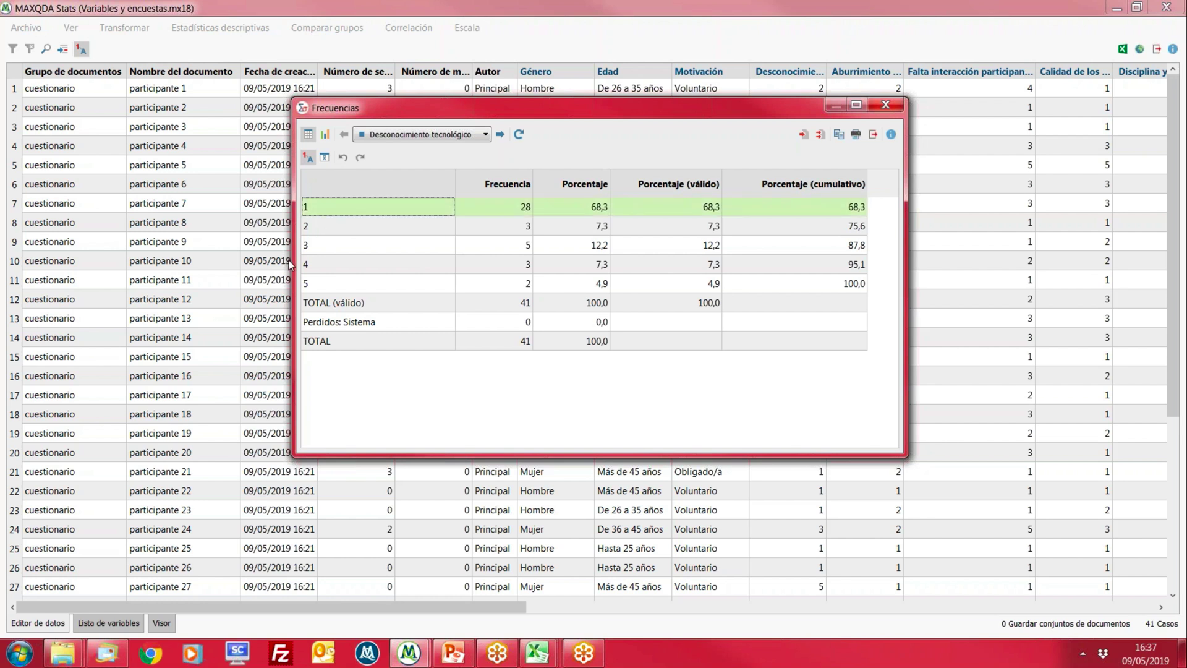
pyautogui.keyDown('shift'); pyautogui.click(324, 228); pyautogui.keyUp('shift')
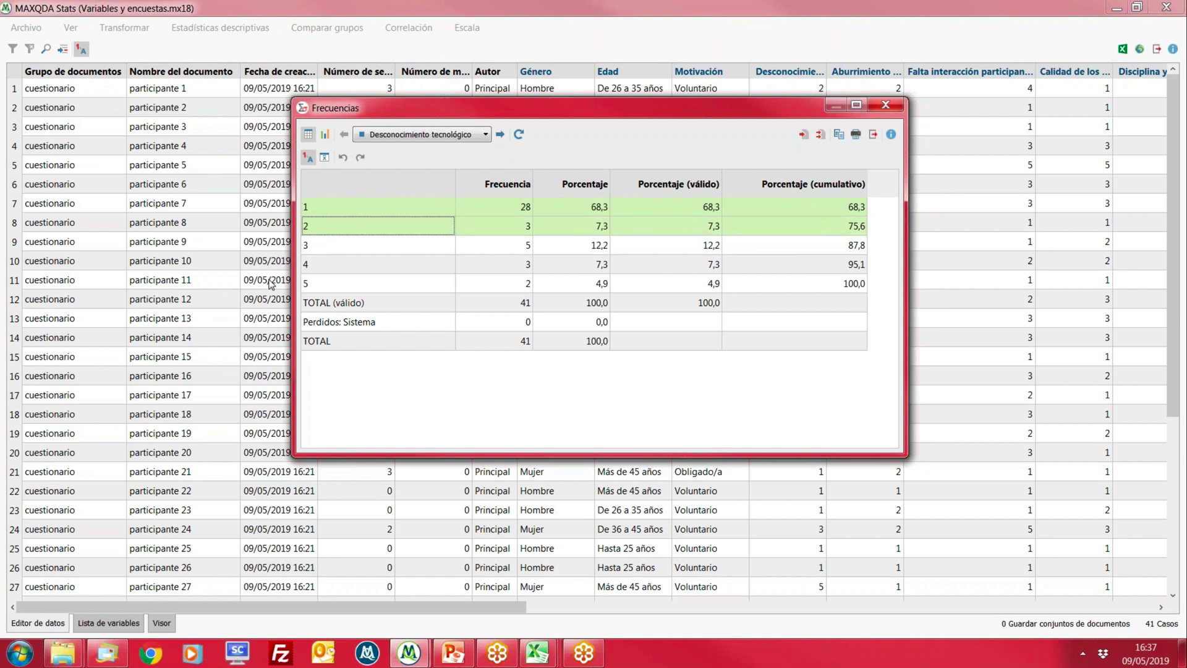
pyautogui.rightClick(362, 209)
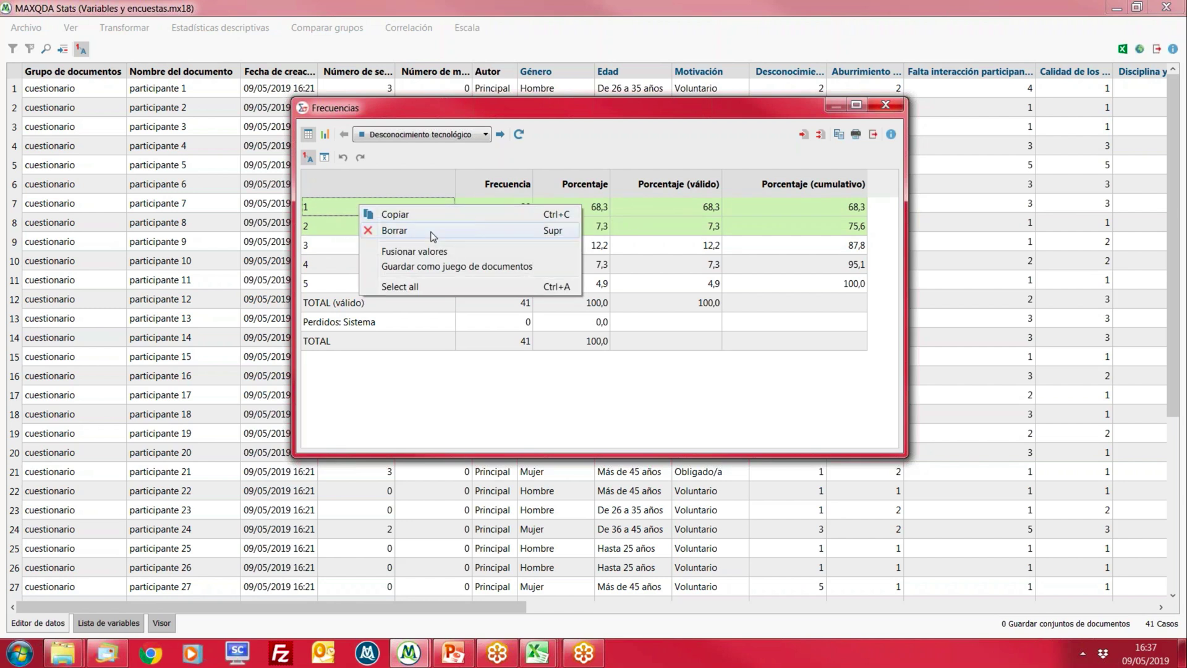
pyautogui.click(436, 251)
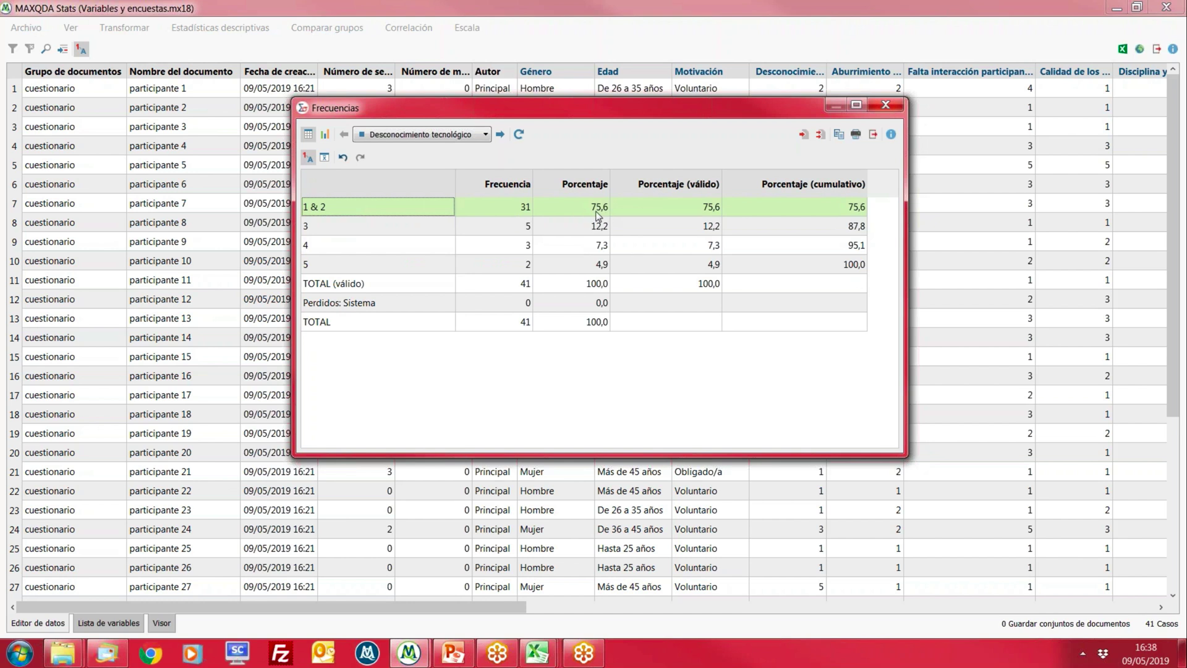
# Show the Desconocimiento tecnológico frequencies as a bar chart and relabel the "1 & 2" category "1 y 2"
pyautogui.click(325, 135)
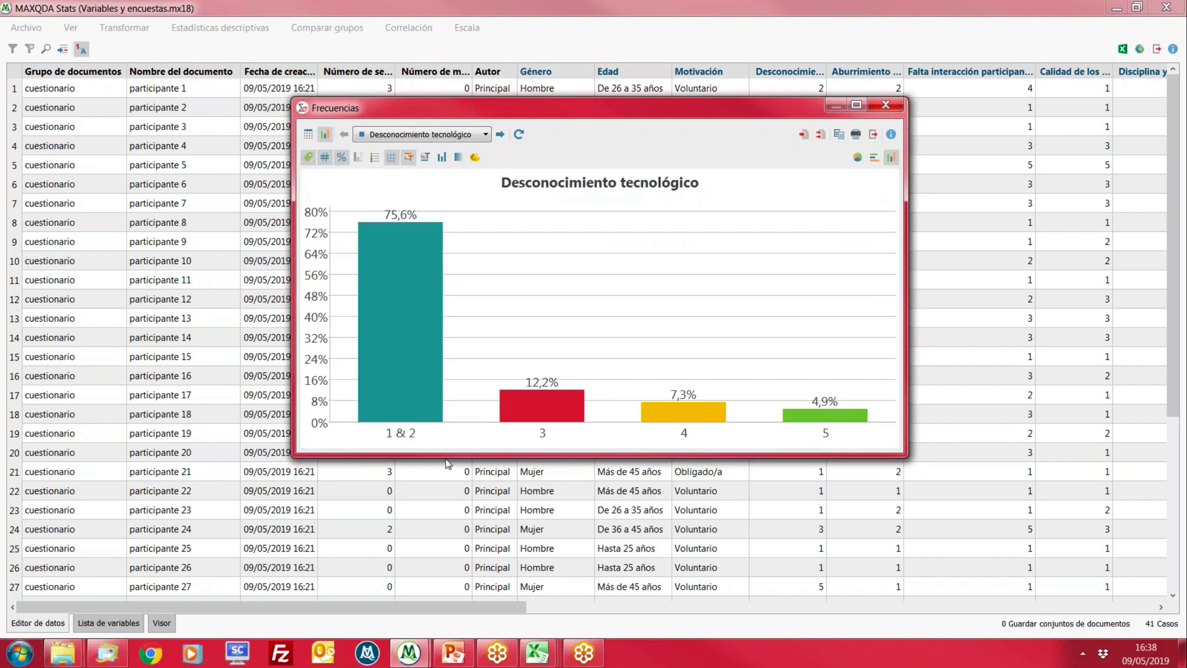
pyautogui.doubleClick(402, 434)
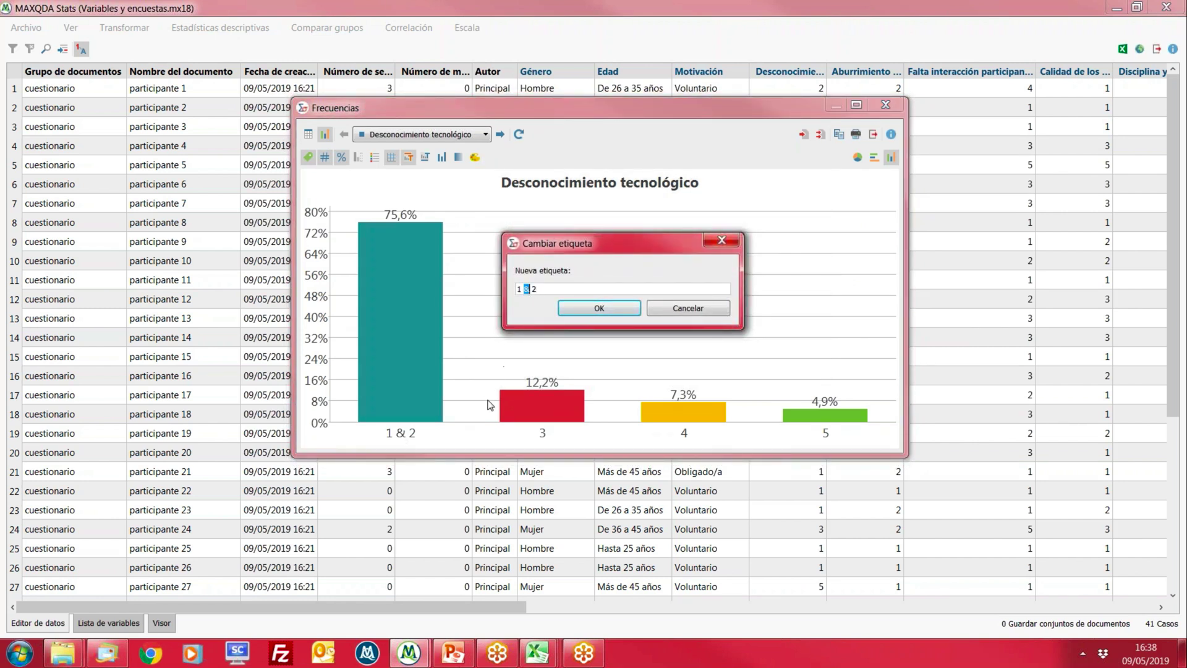
pyautogui.write('y')
pyautogui.click(600, 308)
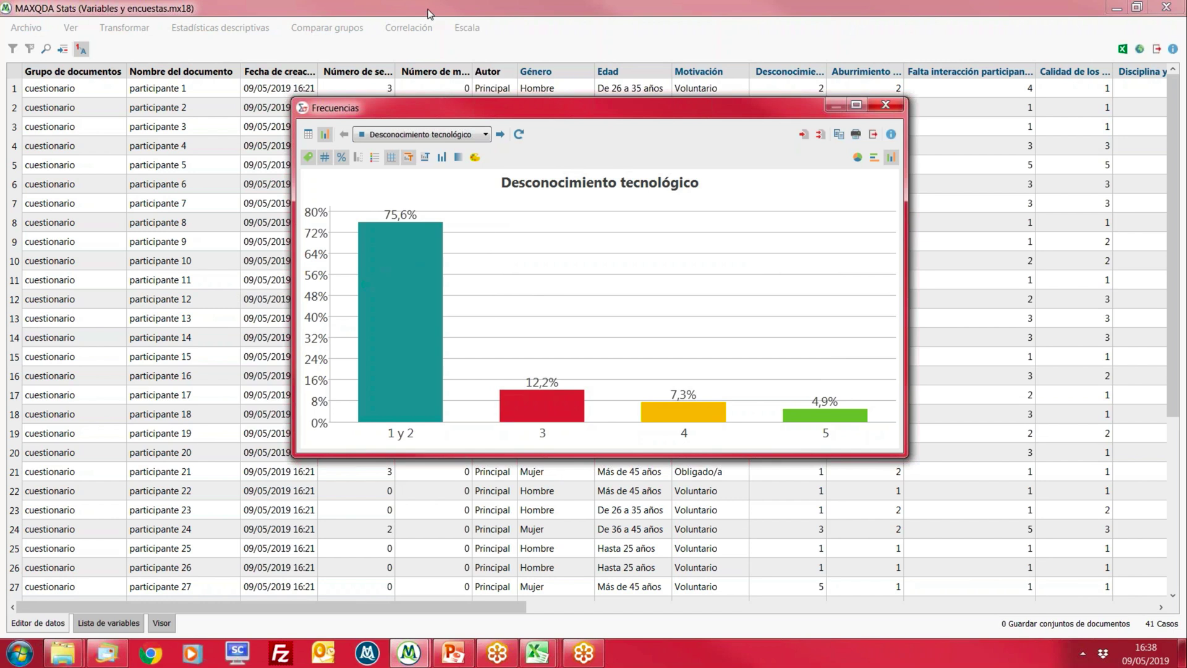
# Return to the frequency table and save the cases of the "1 & 2" row as a document set
pyautogui.click(309, 135)
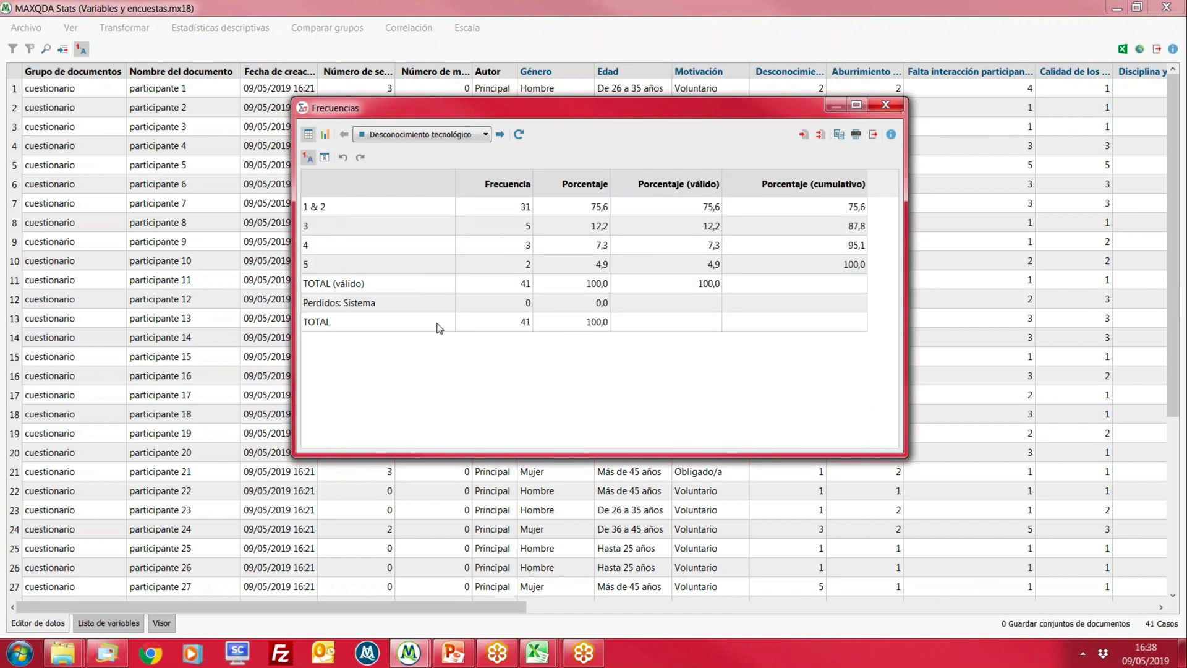
pyautogui.click(354, 214)
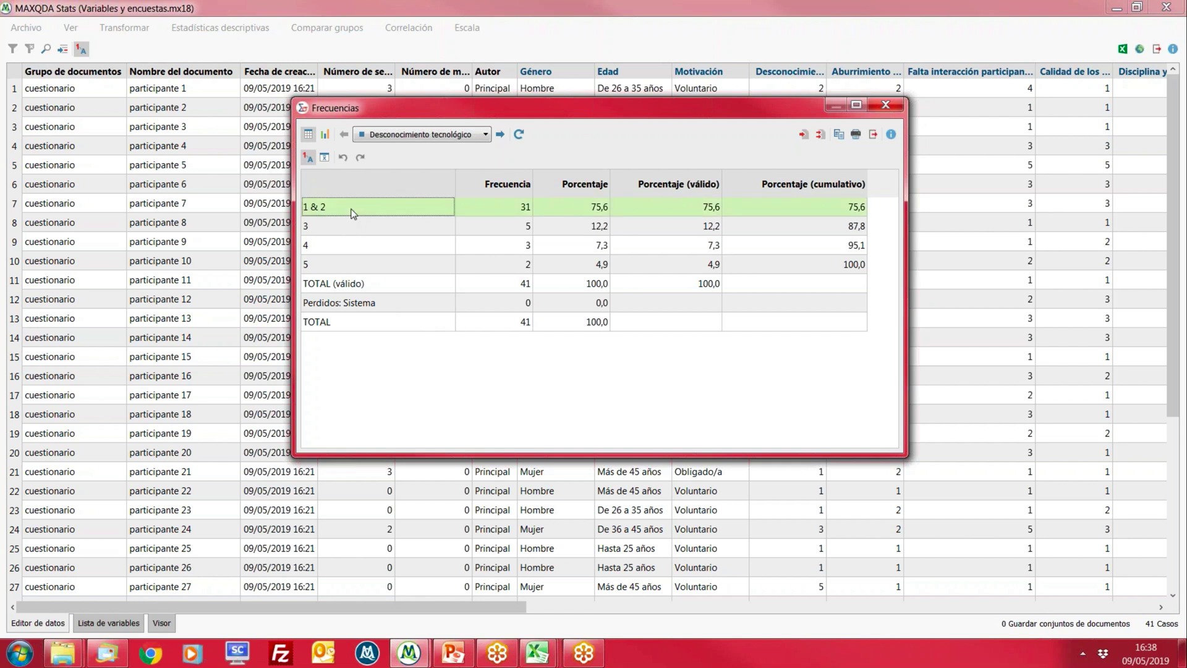
pyautogui.rightClick(354, 214)
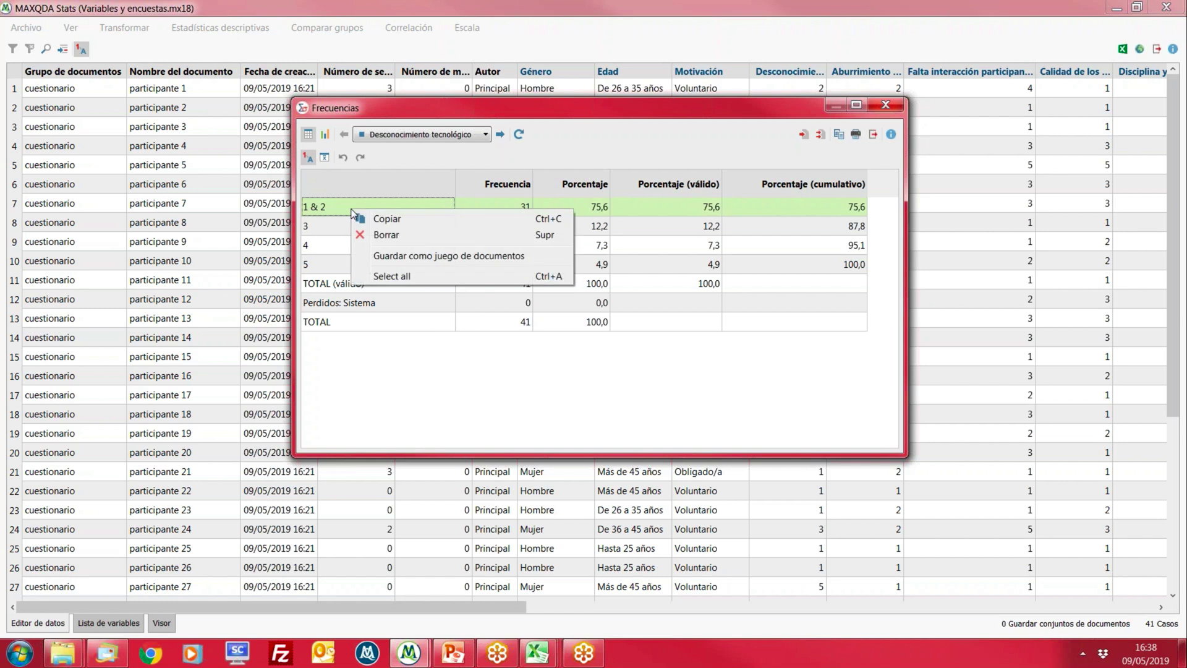
pyautogui.click(417, 256)
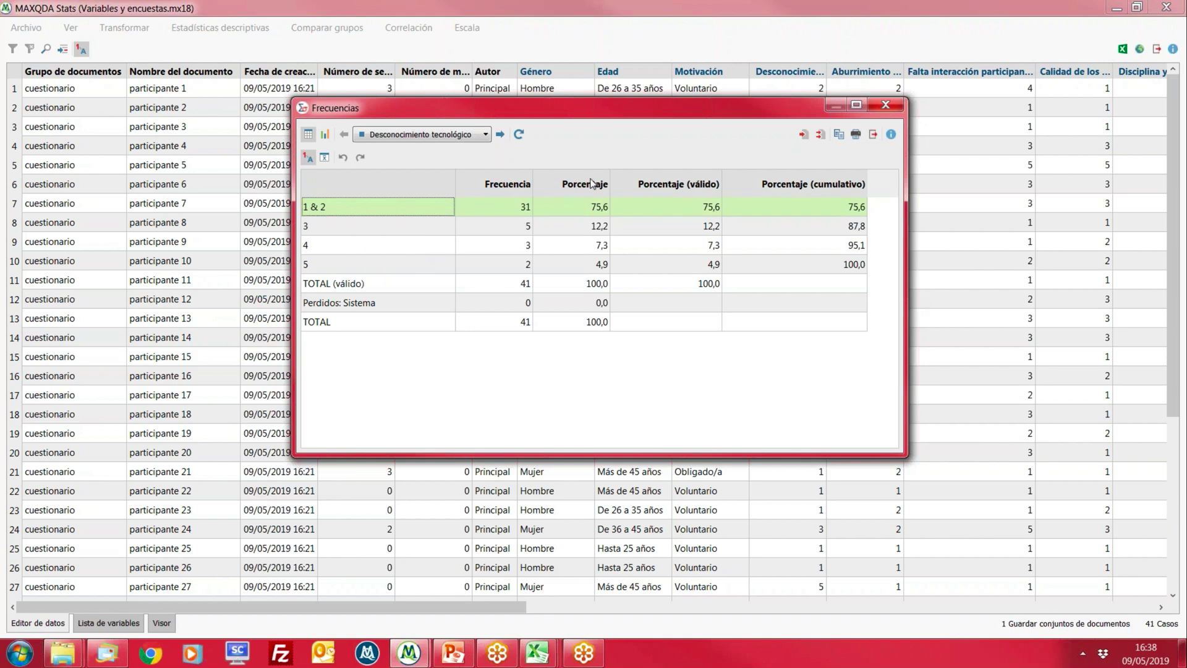
# Close the frequencies and MAXQDA Stats, updating and inserting document variables in the project and creating the Desconocimiento tecnológico document set
pyautogui.click(886, 105)
pyautogui.moveTo(868, 17); pyautogui.dragTo(527, 73)
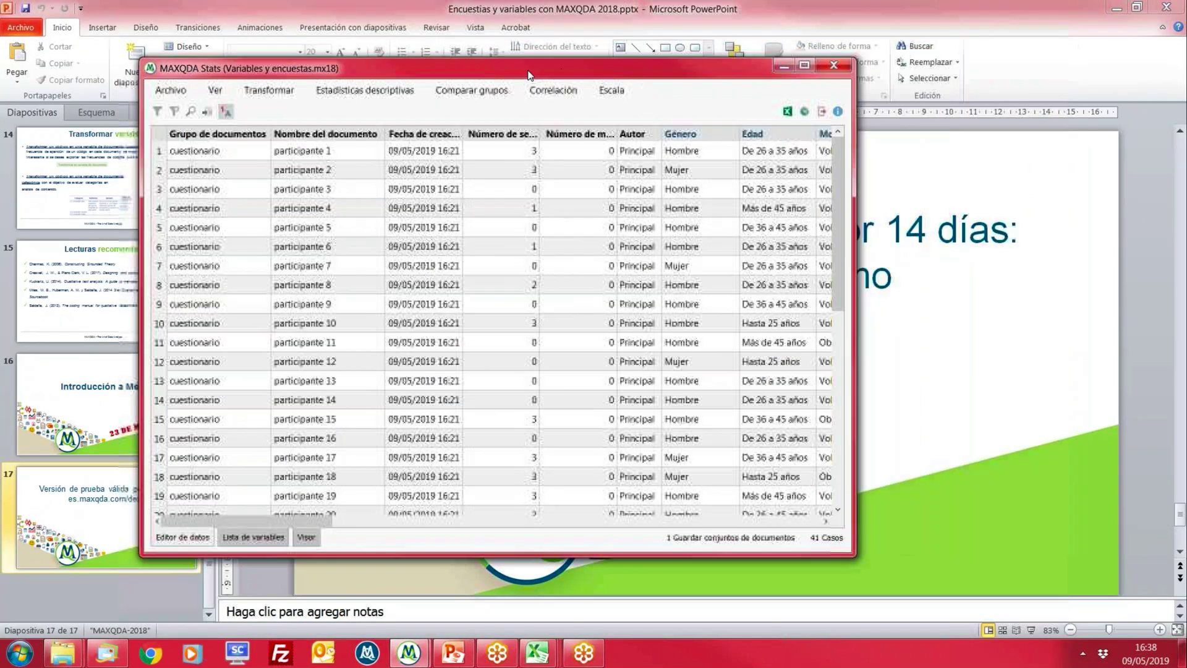
pyautogui.click(845, 71)
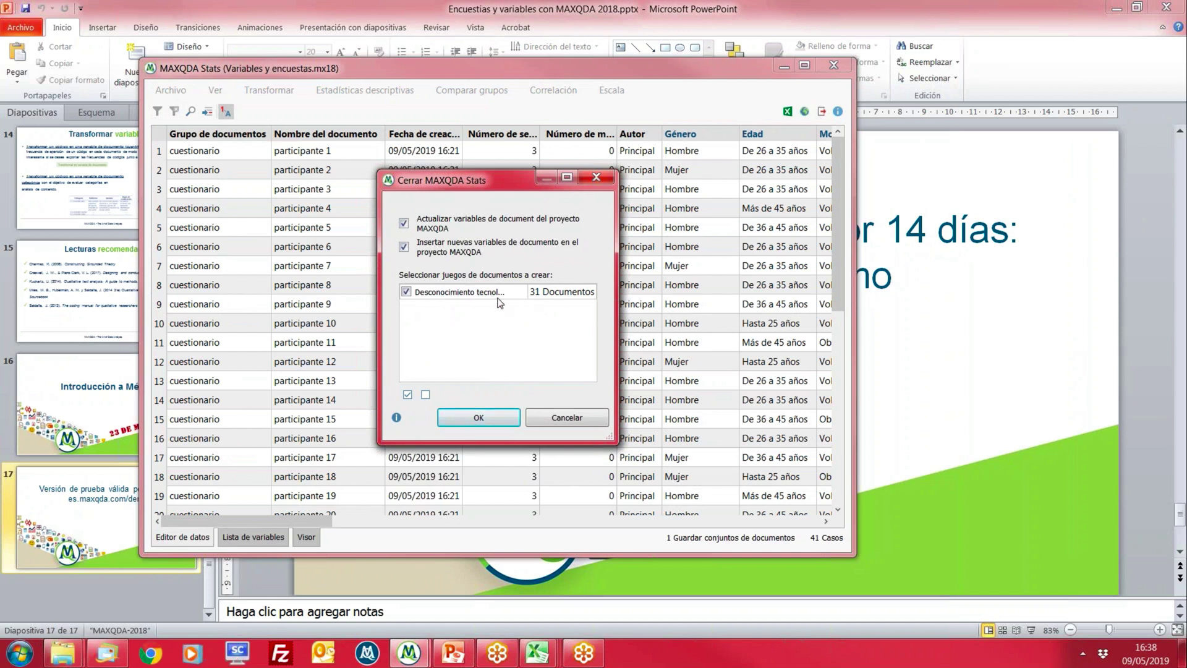
pyautogui.click(495, 419)
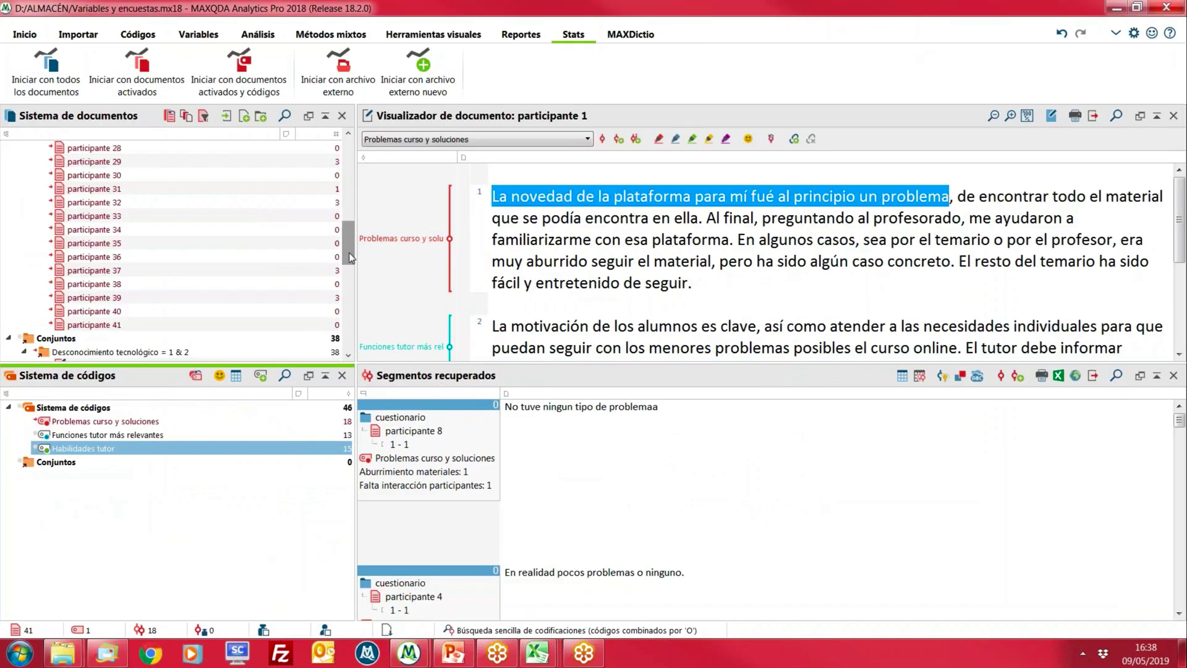
# Examine the members of the document set "Desconocimiento tecnológico = 1 & 2", then collapse the set and the cuestionario group
pyautogui.click(353, 257)
pyautogui.moveTo(354, 257); pyautogui.dragTo(355, 283)
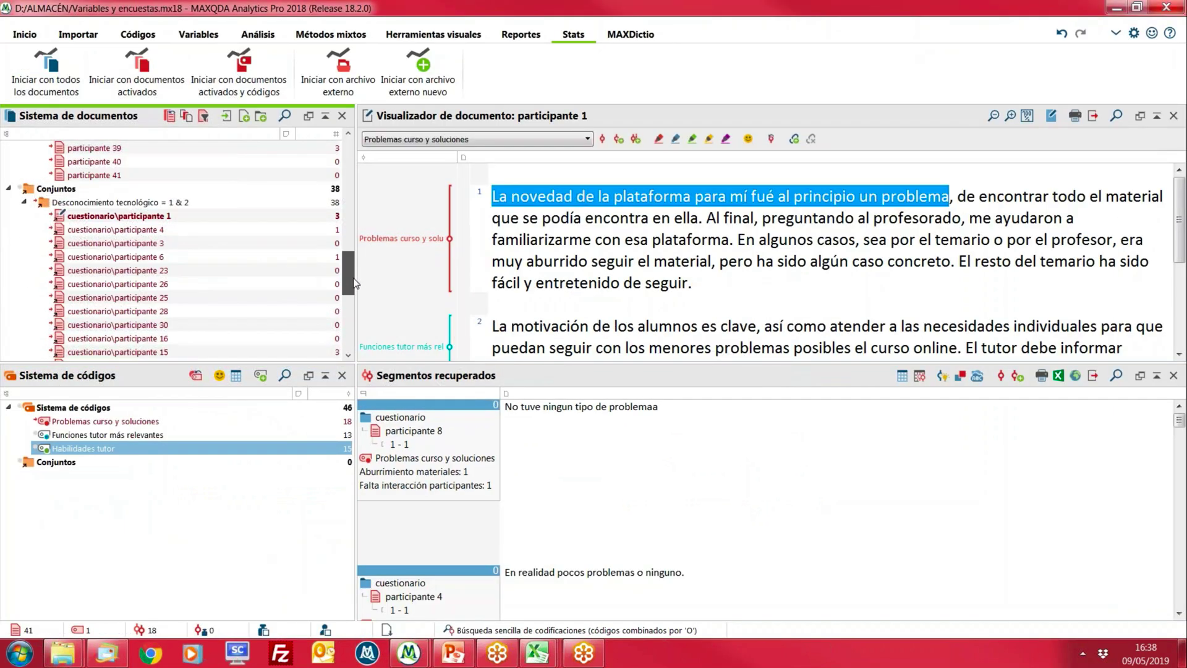
pyautogui.click(69, 204)
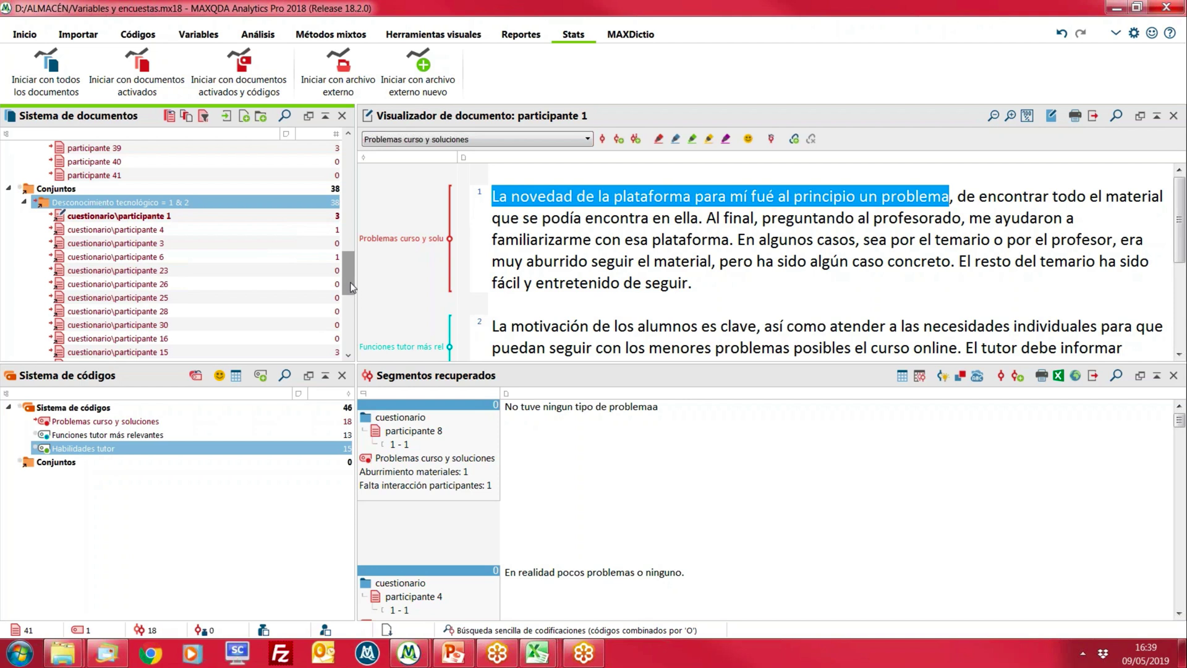
pyautogui.moveTo(351, 286)
pyautogui.mouseDown()
pyautogui.moveTo(361, 184)
pyautogui.moveTo(365, 288)
pyautogui.mouseUp()
pyautogui.click(24, 202)
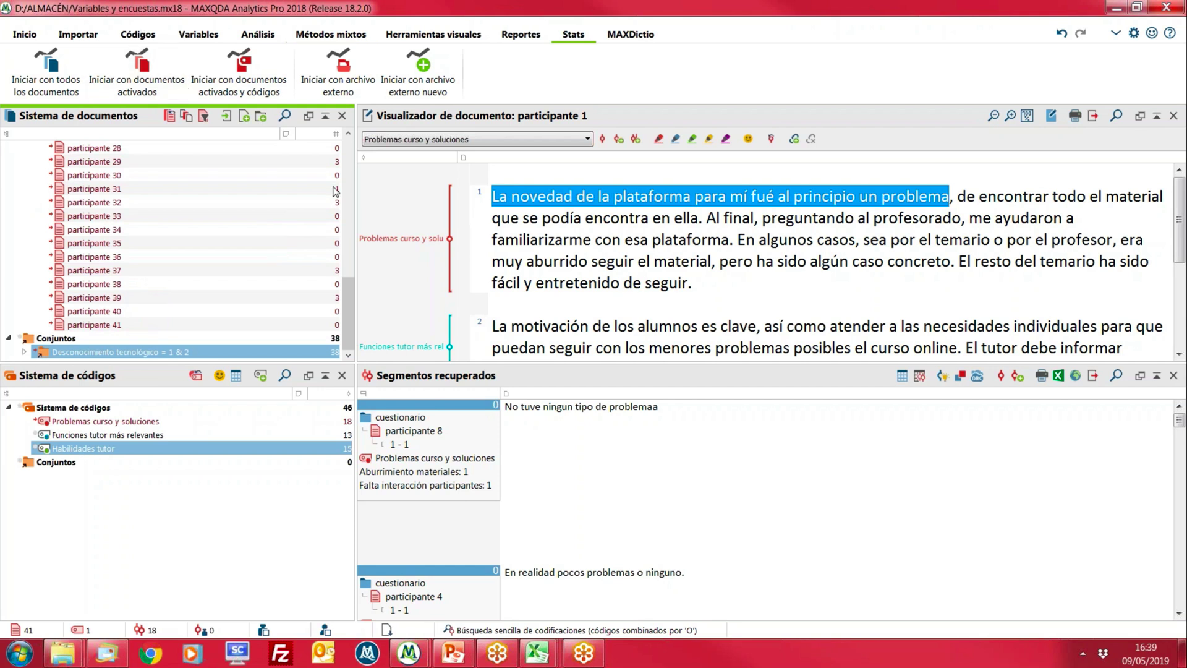
pyautogui.moveTo(350, 322); pyautogui.dragTo(362, 175)
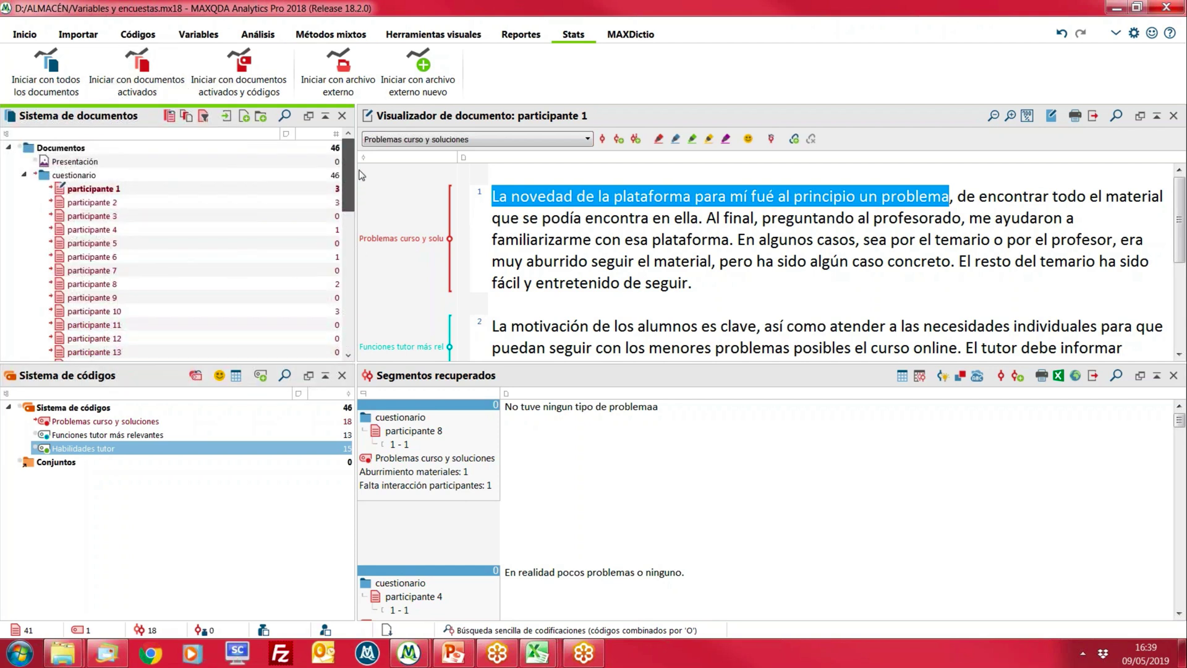
pyautogui.click(24, 176)
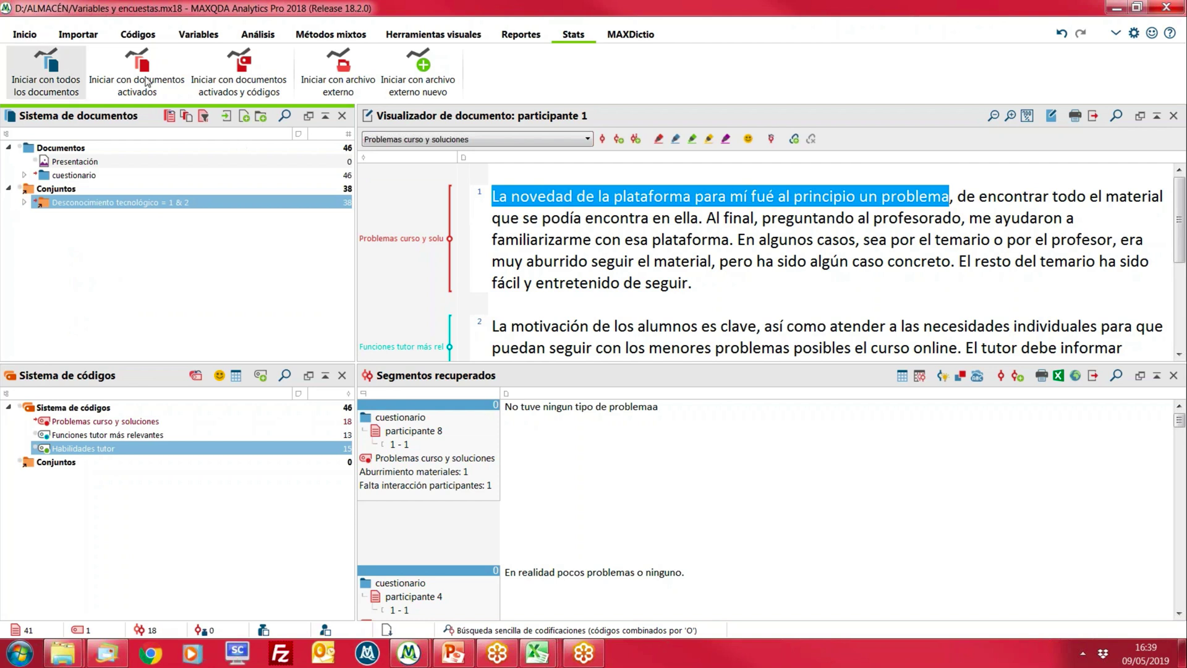
# Import the five PDFs from the Revisión bibliográfica folder in Windows Explorer into Documentos, storing Proceedings_compiled_May_4_v_8.pdf inside the project
pyautogui.click(197, 35)
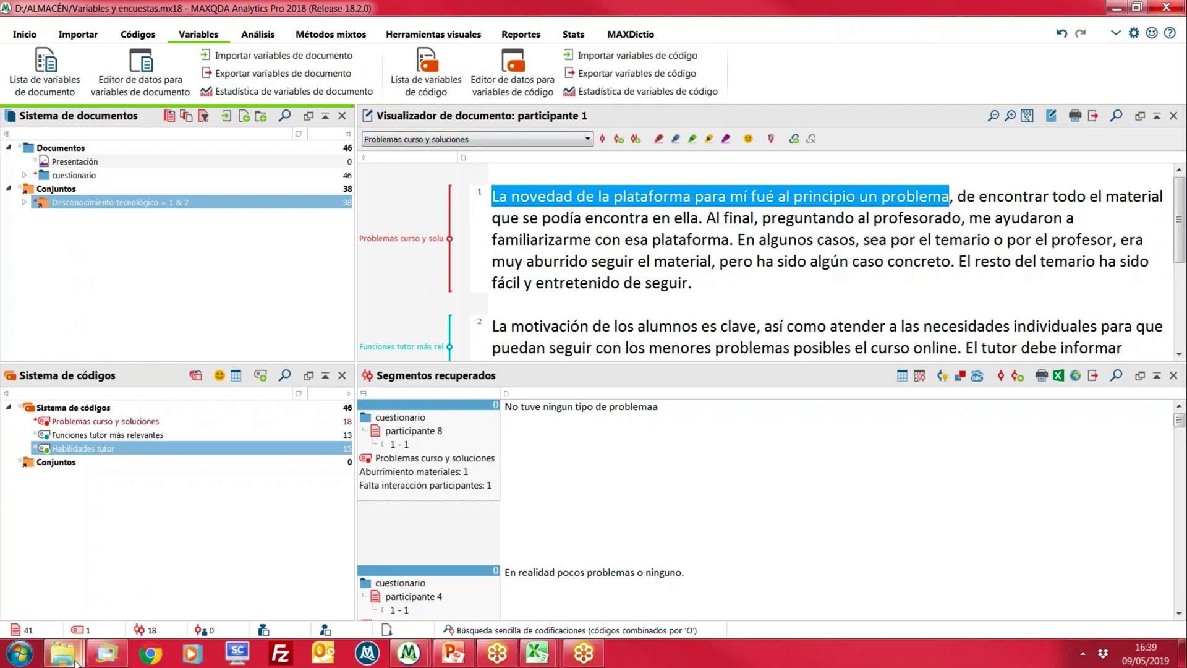
pyautogui.moveTo(79, 644)
pyautogui.click(94, 559)
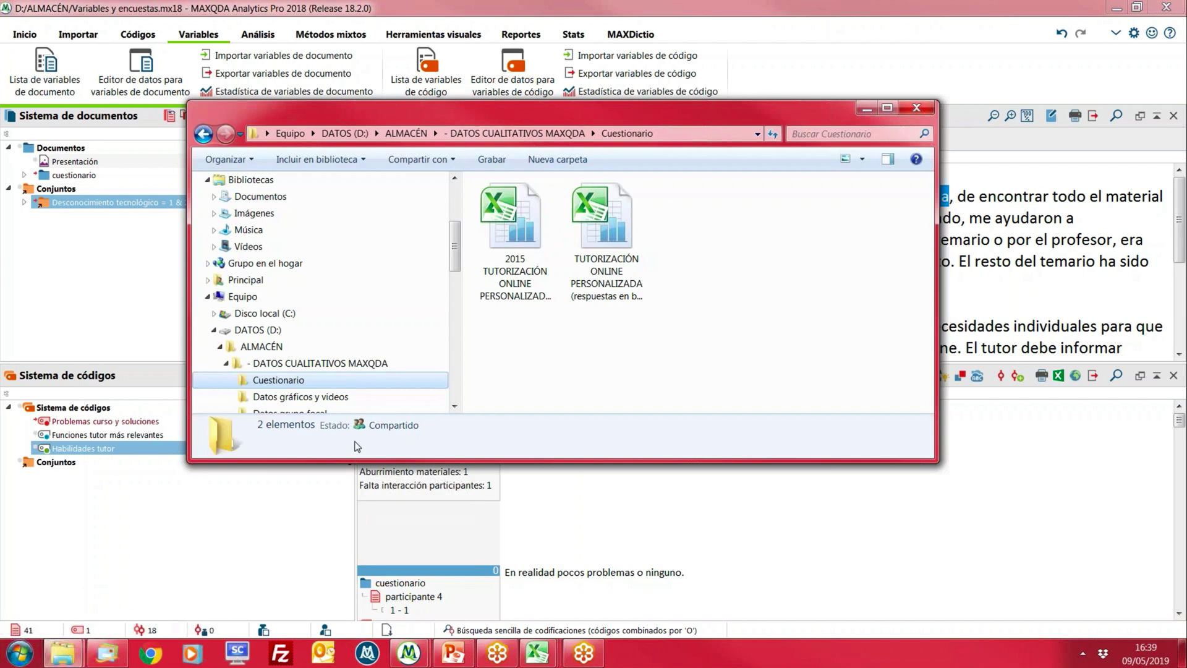
pyautogui.scroll(-2, 456, 291)
pyautogui.scroll(-2, 457, 292)
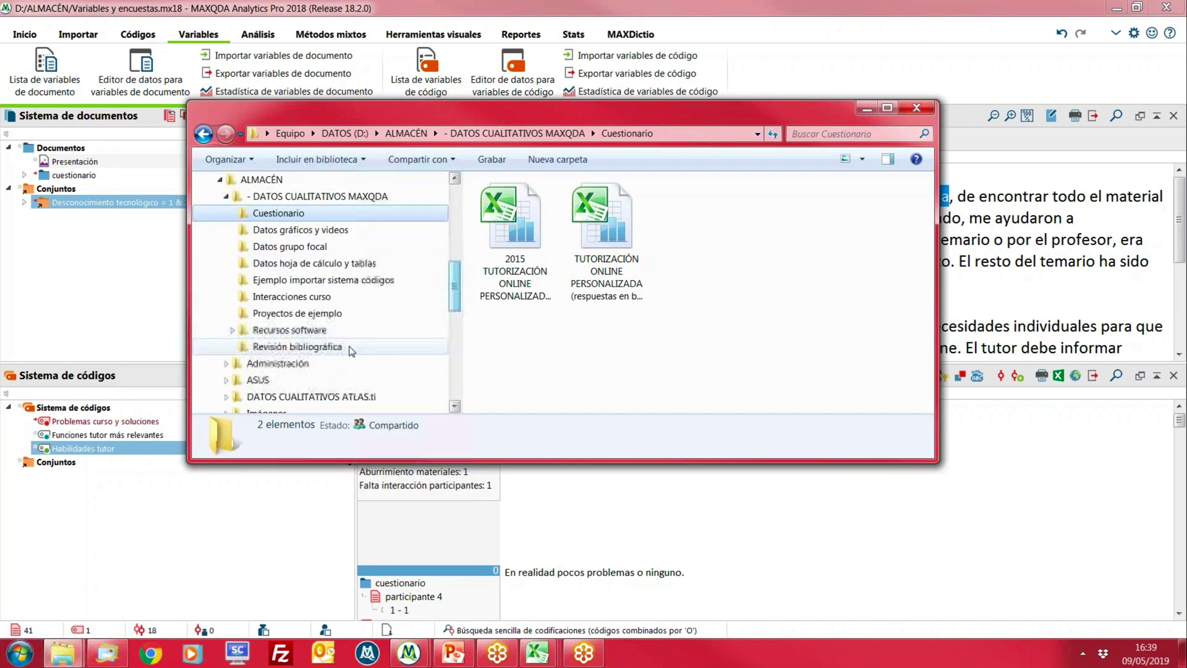
pyautogui.click(275, 347)
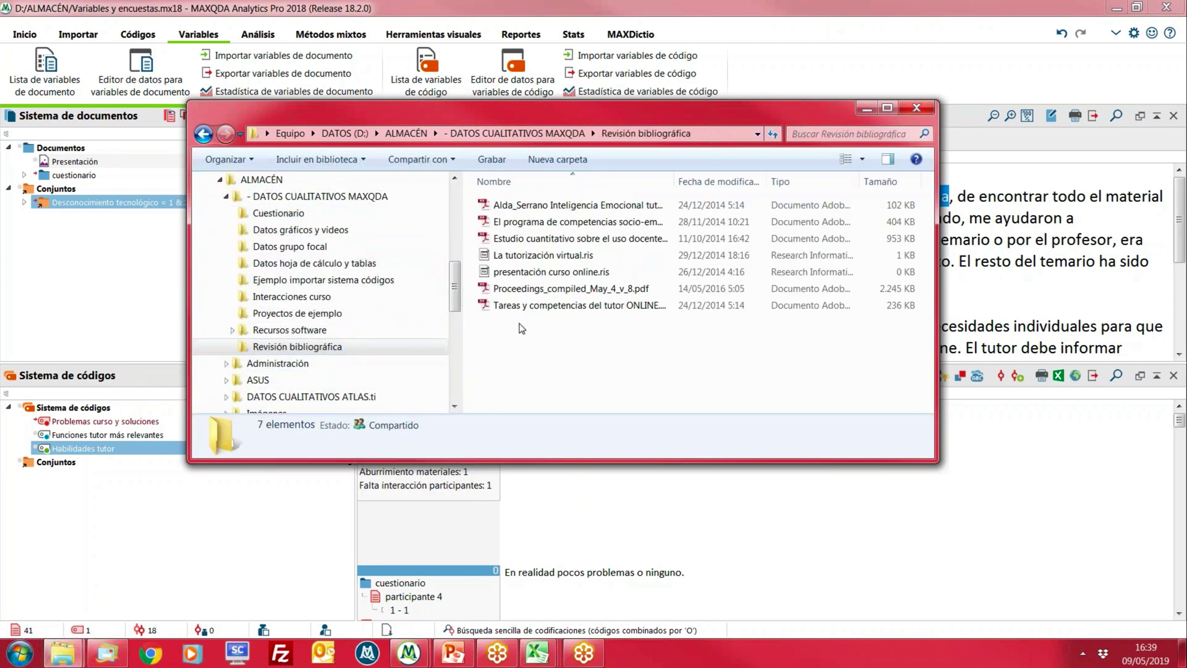
pyautogui.moveTo(523, 323); pyautogui.dragTo(523, 286)
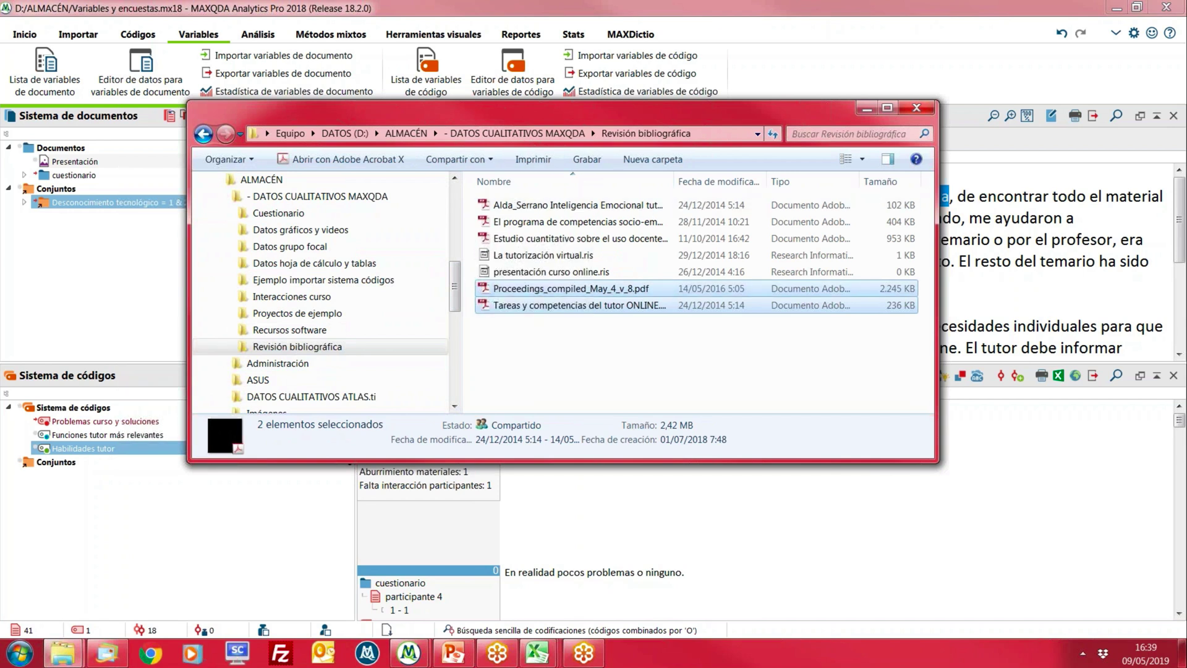
pyautogui.moveTo(482, 207); pyautogui.dragTo(66, 154)
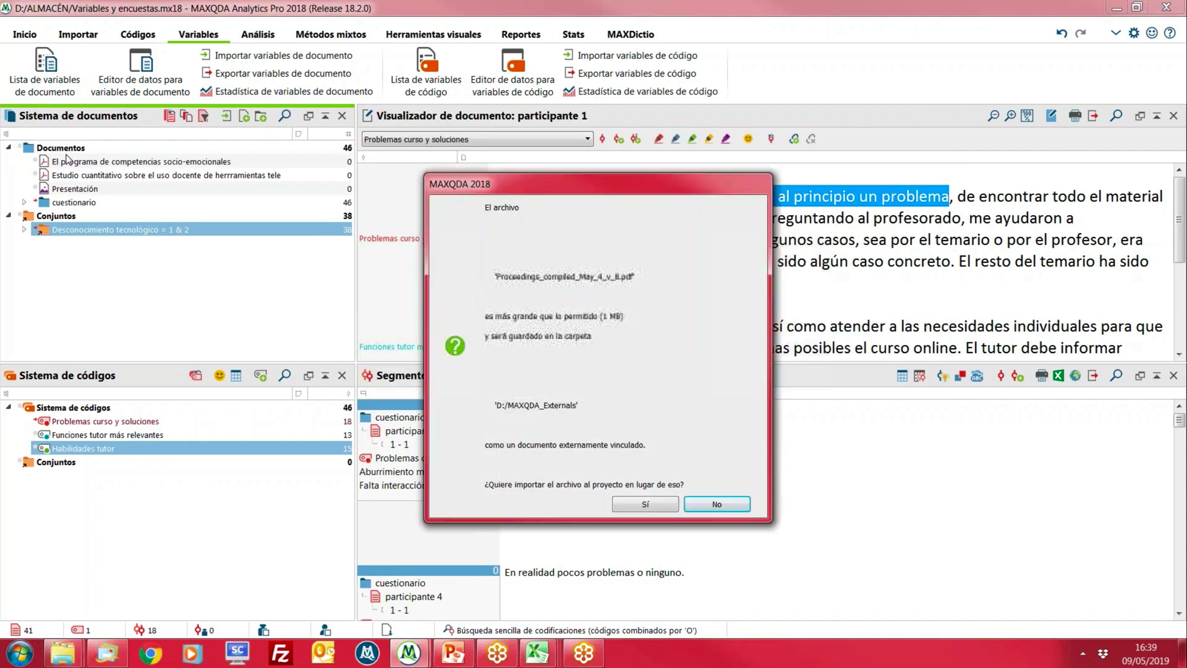
pyautogui.click(659, 509)
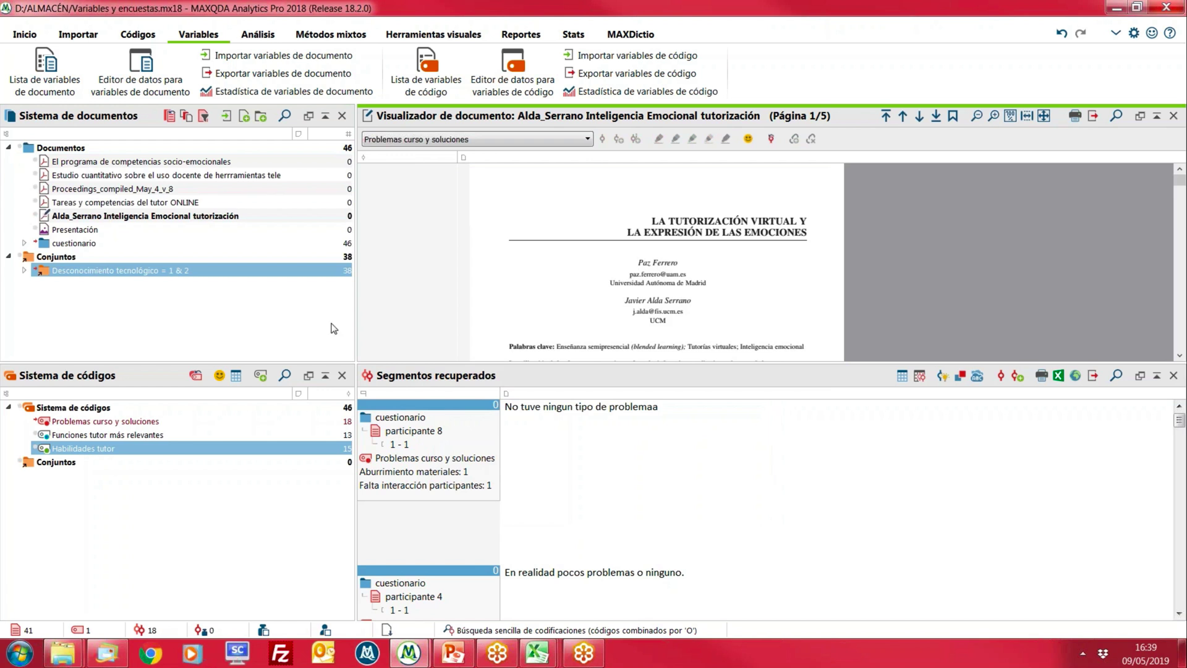
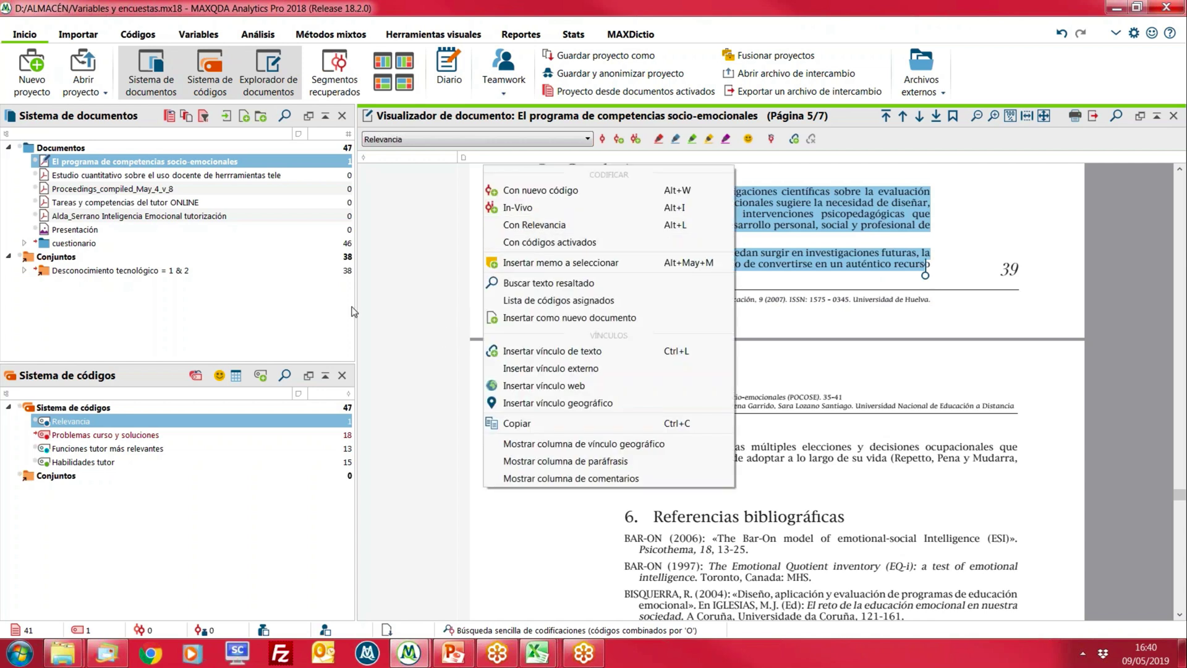
# Code the selected Conclusiones passage with a new code named "Convergencia con mis resultados"
pyautogui.click(605, 193)
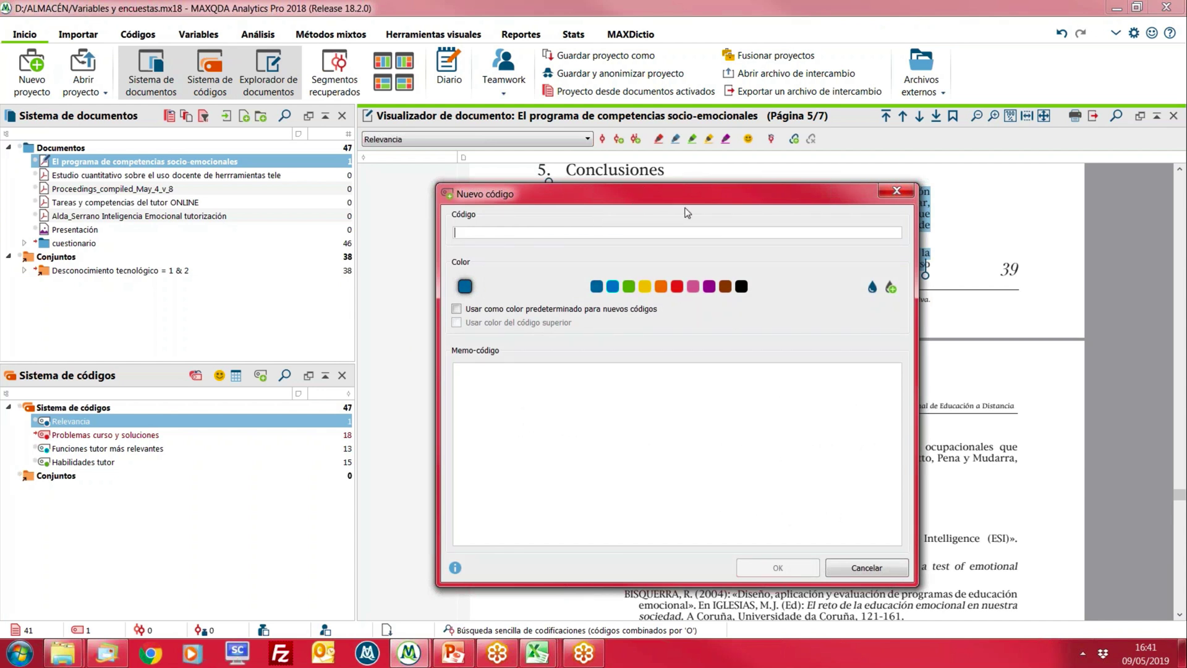
pyautogui.write('Convergencia con mis resultados')
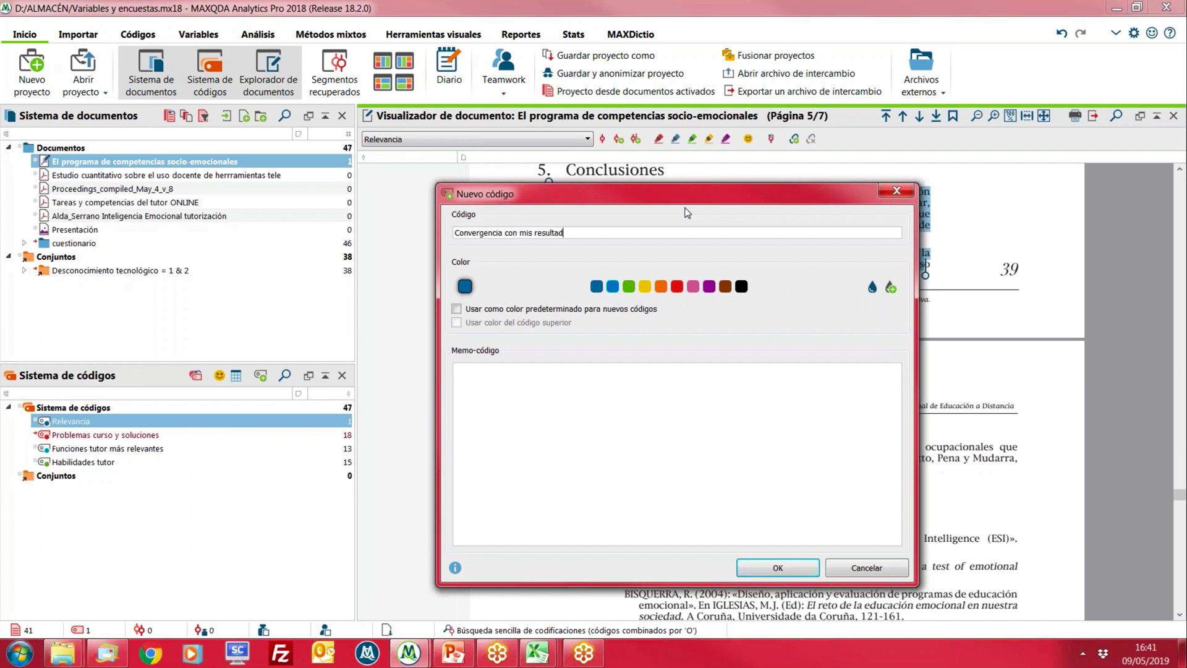
pyautogui.click(766, 570)
# Code the page 2 paragraphs from "A nivel internacional" through "en la línea propuesta" with a new code named "Metodología"
pyautogui.scroll(10, 729, 470)
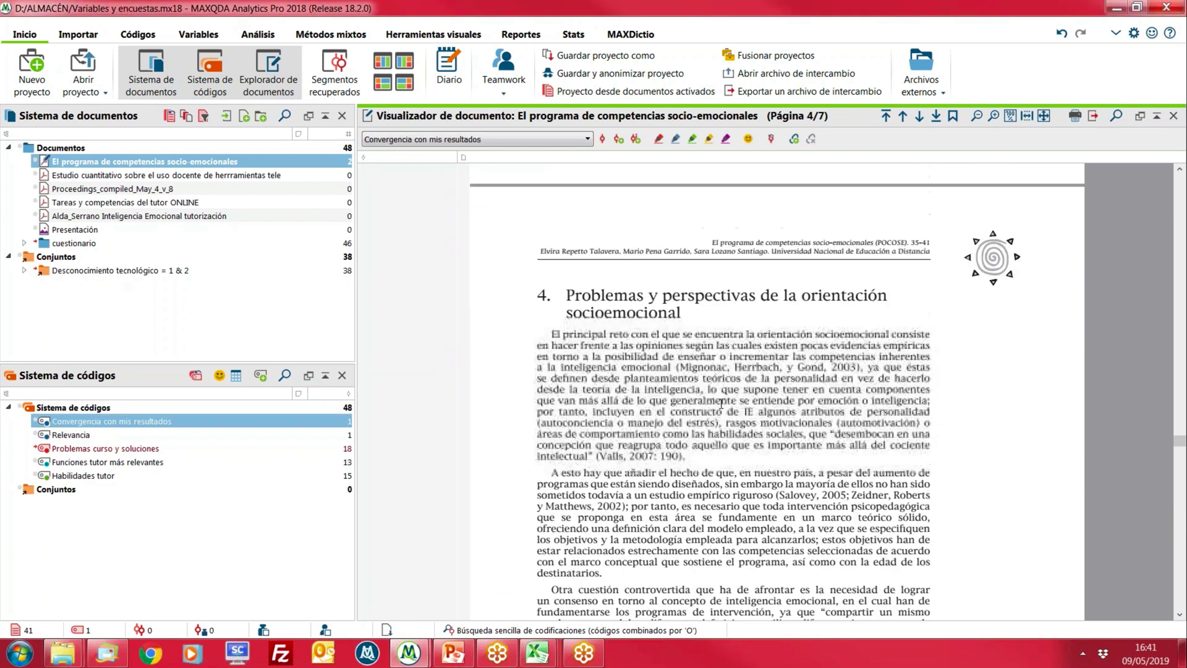
pyautogui.scroll(3, 719, 411)
pyautogui.scroll(18, 727, 420)
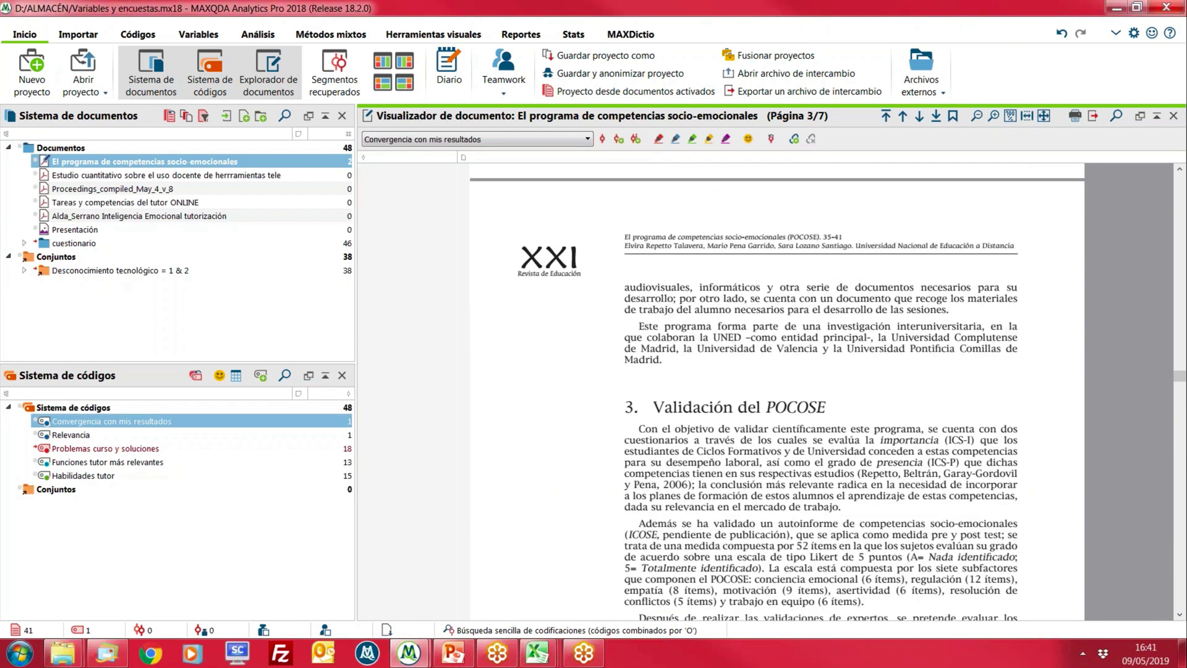
pyautogui.scroll(12, 727, 420)
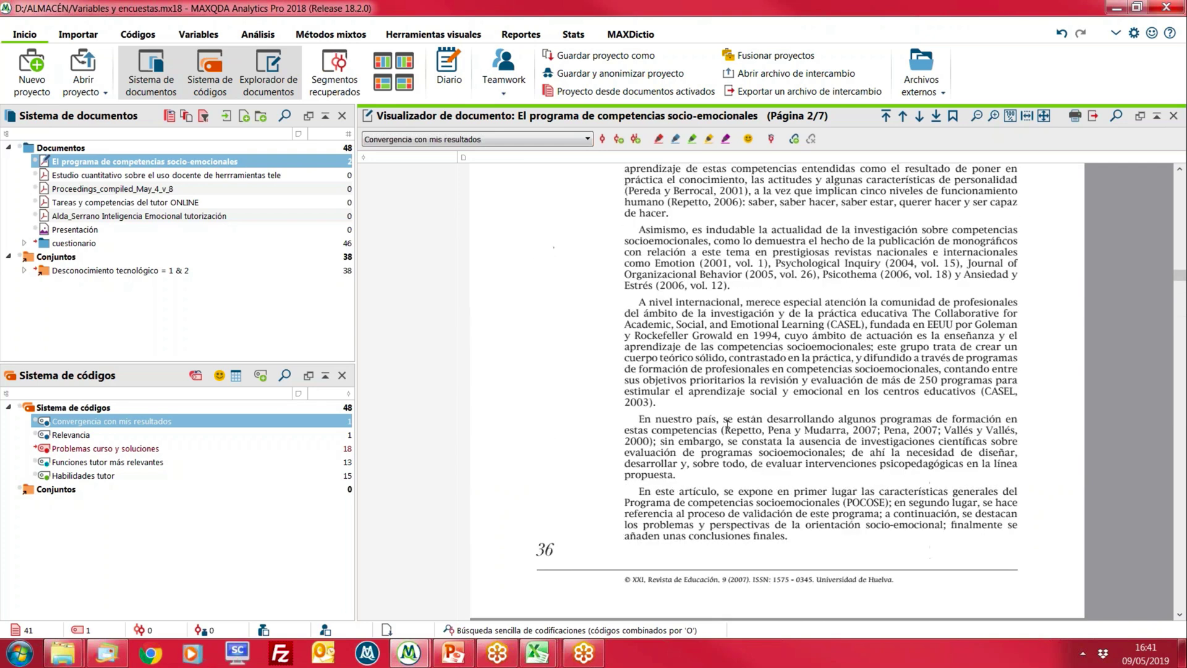
pyautogui.scroll(-6, 727, 423)
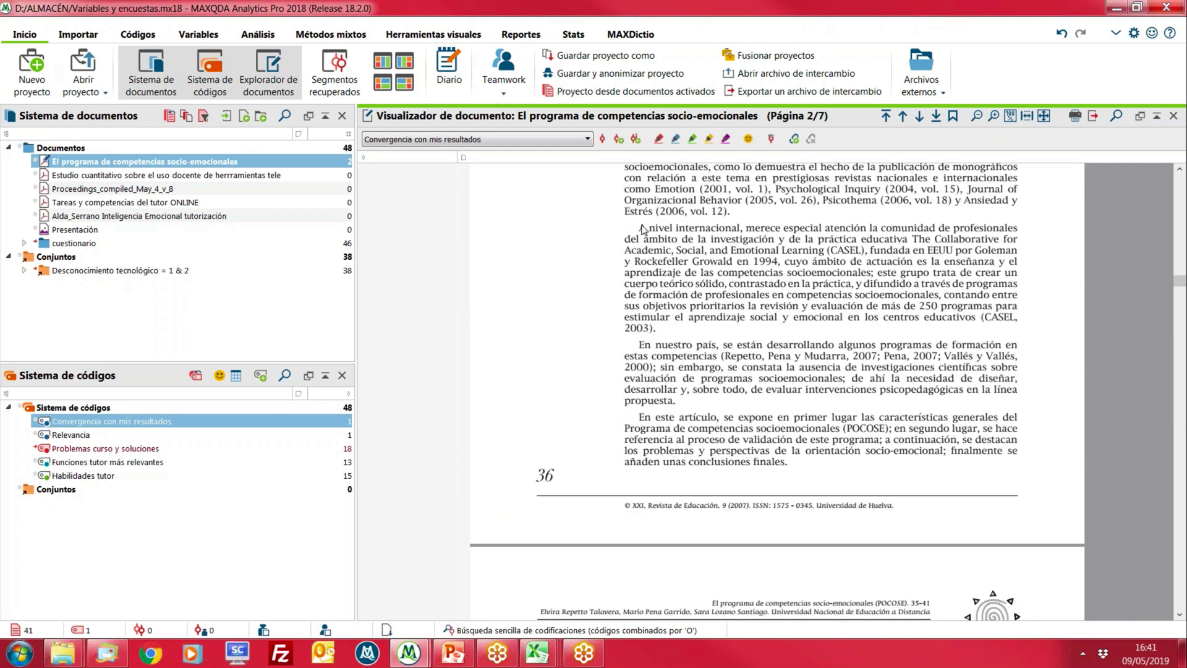
pyautogui.moveTo(641, 229); pyautogui.dragTo(677, 402)
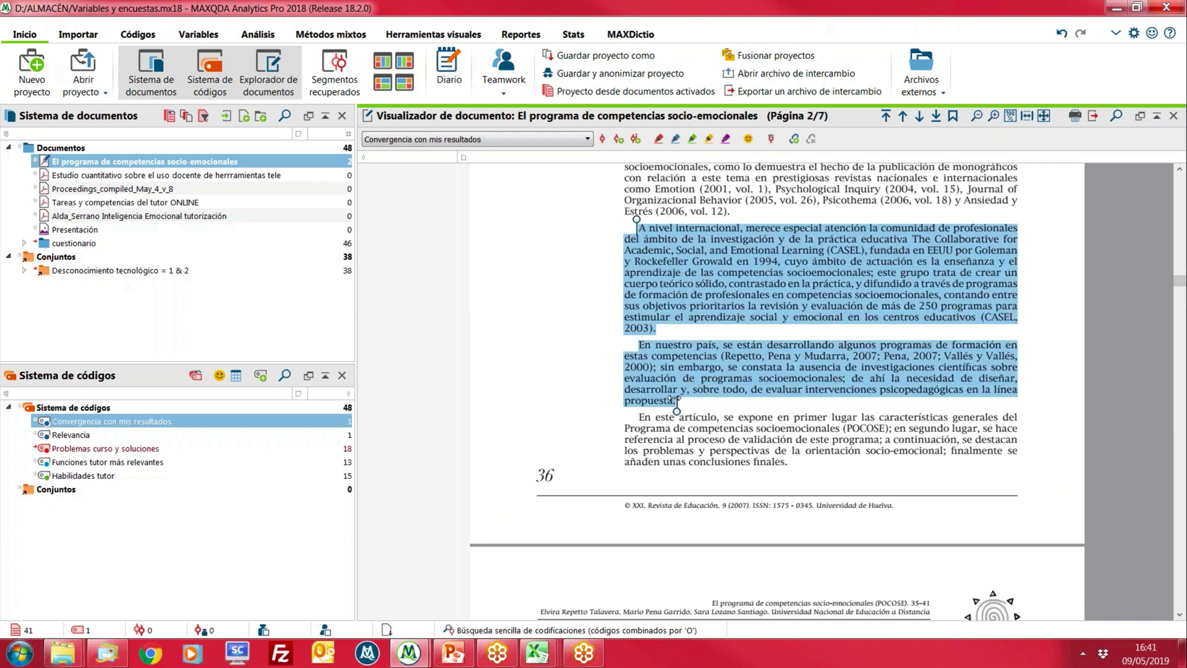
pyautogui.rightClick(688, 288)
pyautogui.click(660, 273)
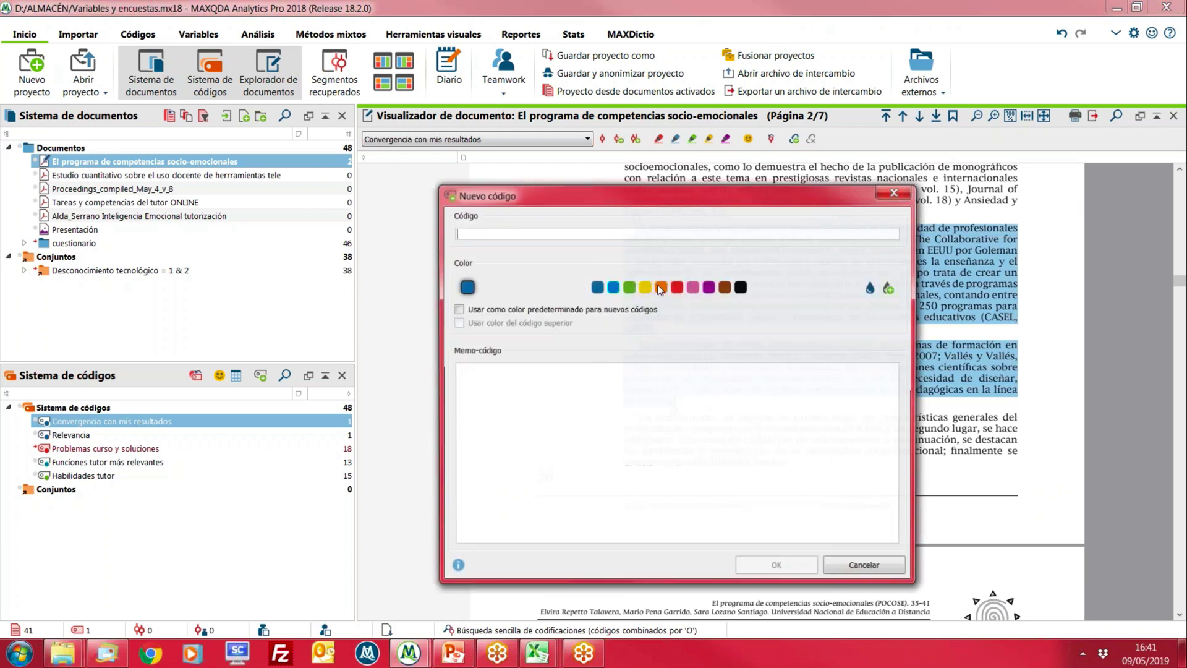
pyautogui.write('Metodología')
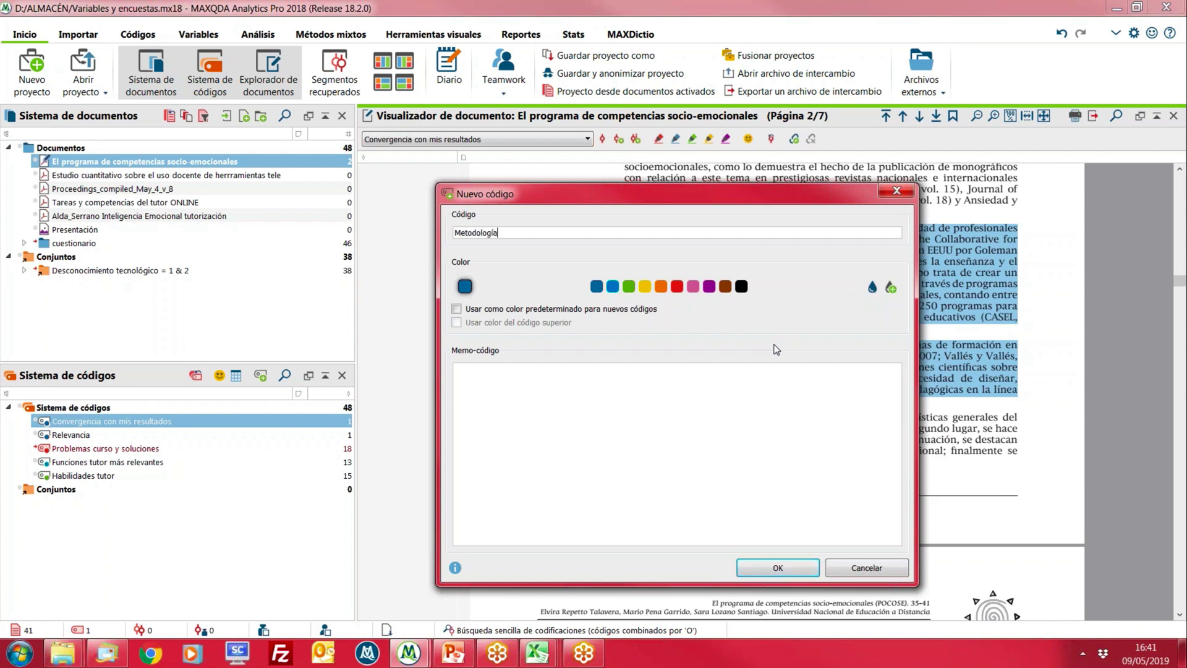
pyautogui.press('Return')
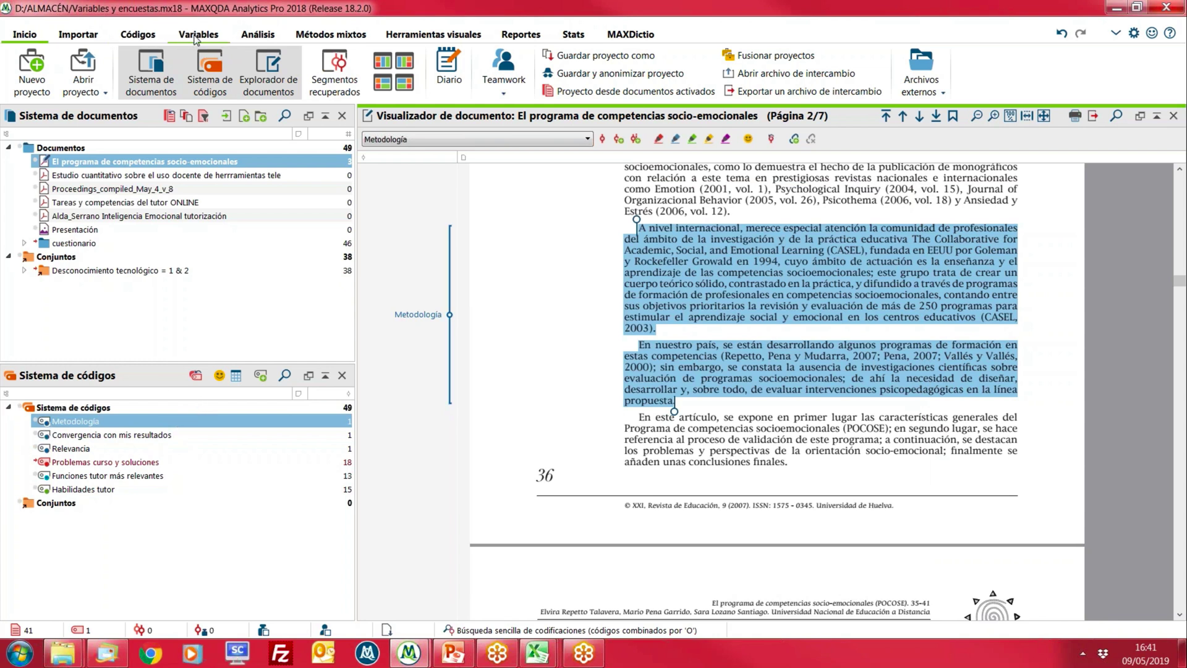
# Open the data editor for the code variables of all codes
pyautogui.click(196, 37)
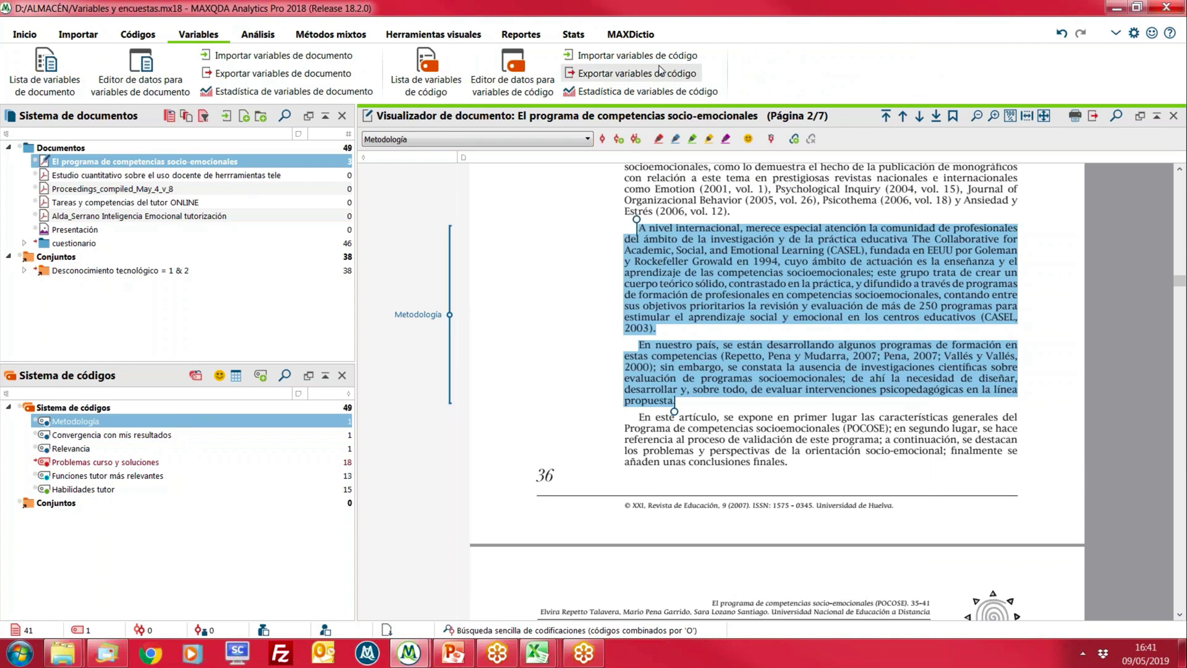
pyautogui.click(494, 93)
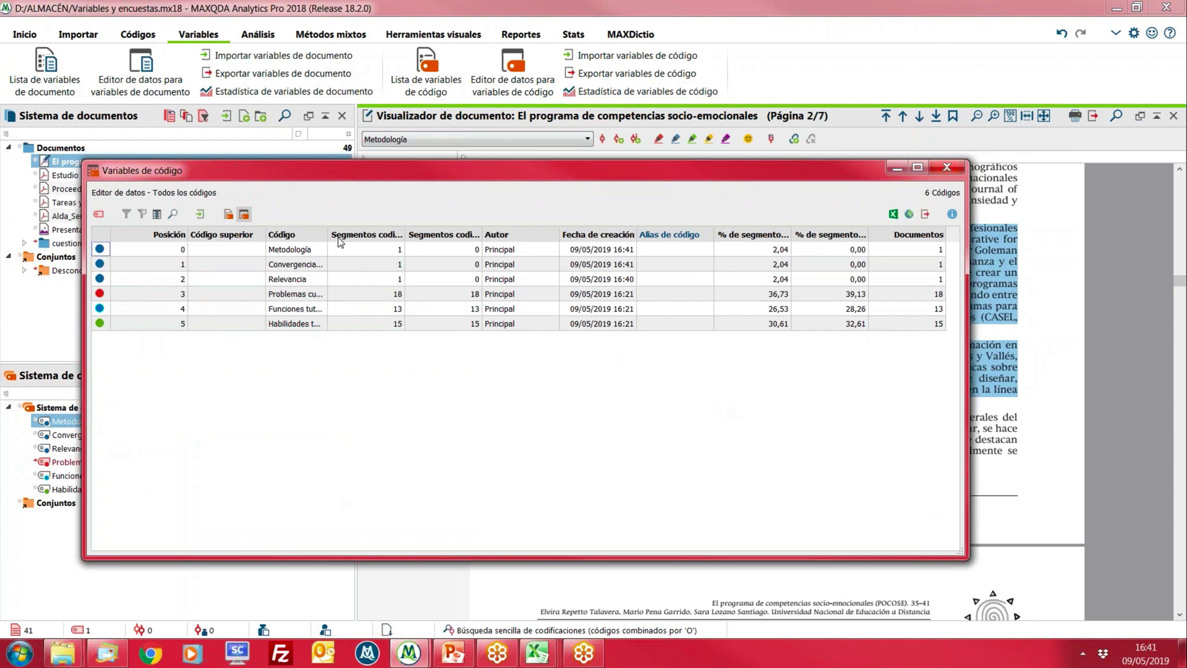
# Widen the Código column to show full code names, and create a text code variable named "Metodología"
pyautogui.moveTo(328, 234); pyautogui.dragTo(416, 241)
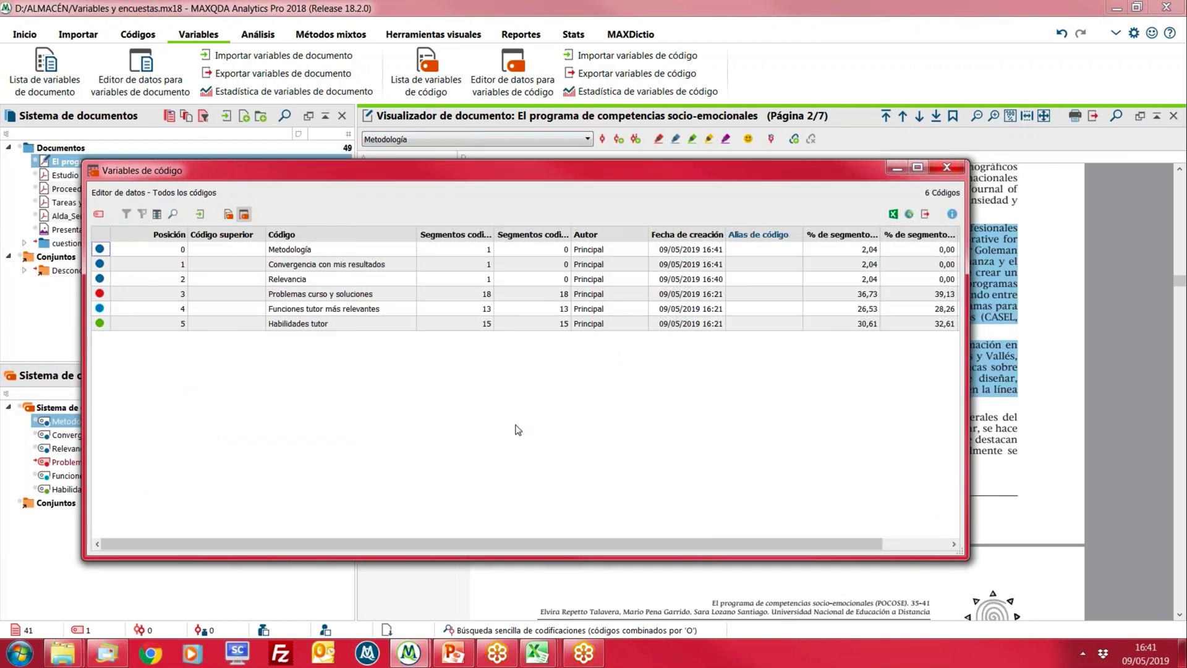
pyautogui.moveTo(581, 548); pyautogui.dragTo(608, 549)
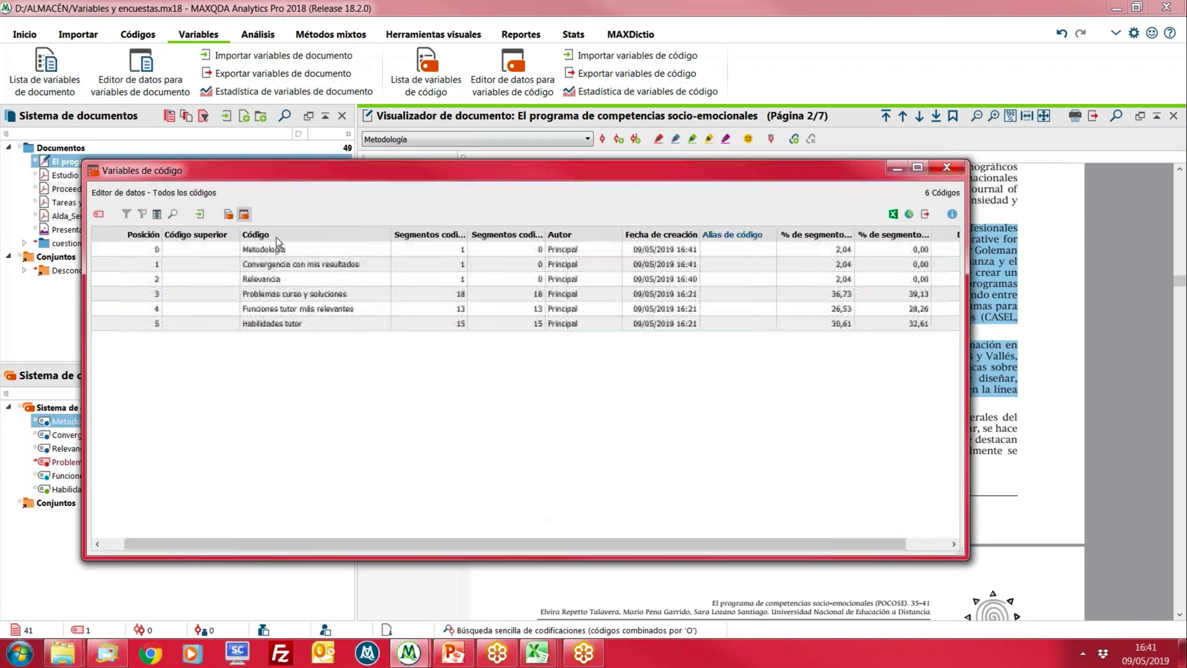
pyautogui.click(229, 215)
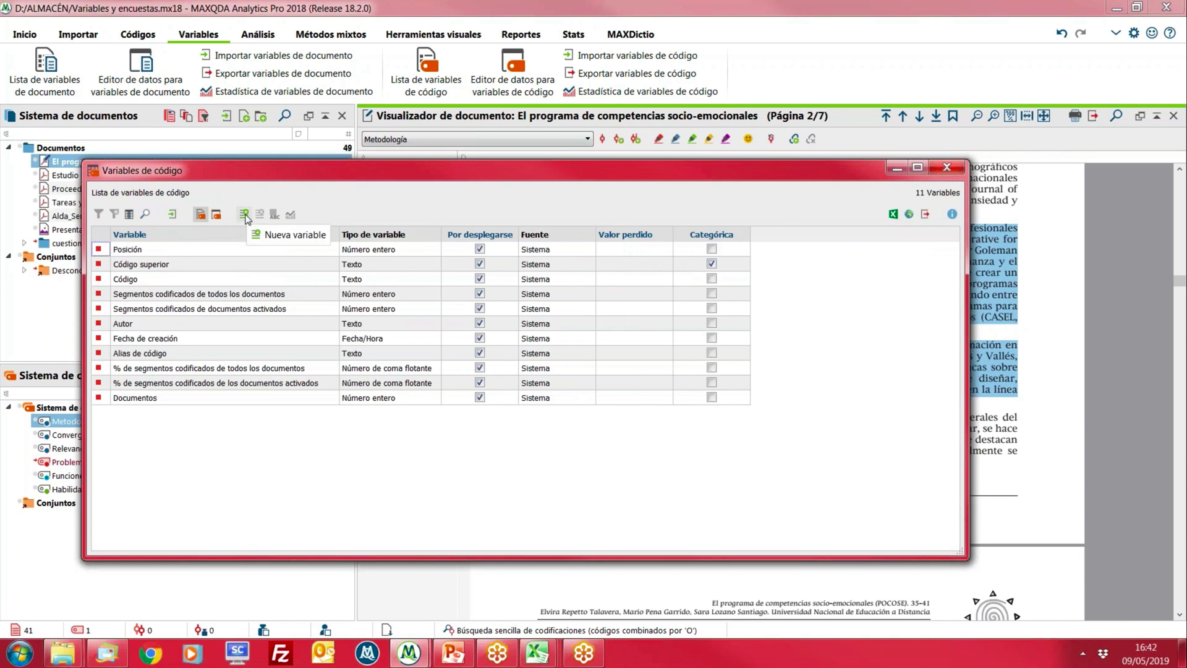
pyautogui.click(244, 215)
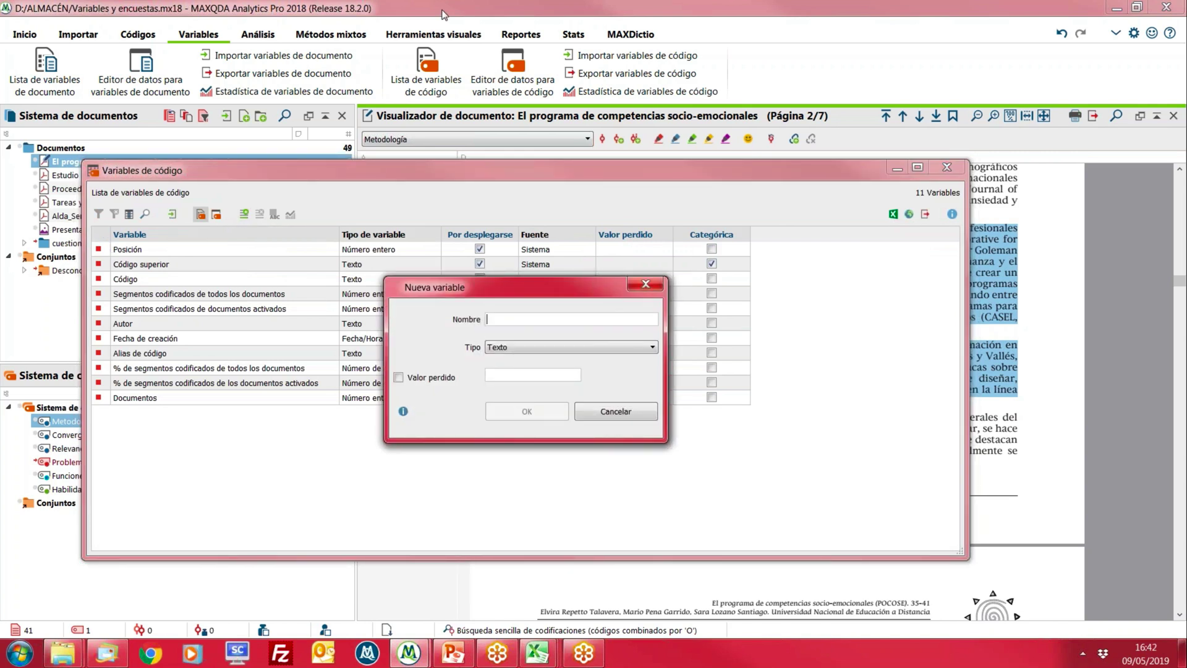
pyautogui.write('Metodología')
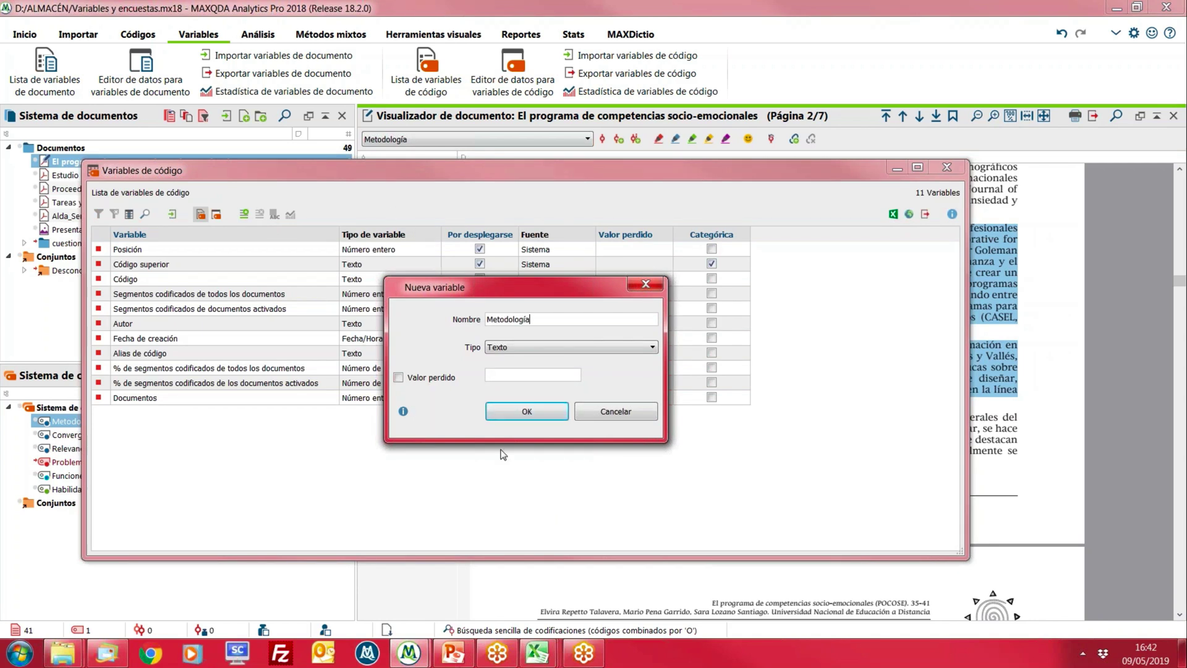
pyautogui.click(503, 408)
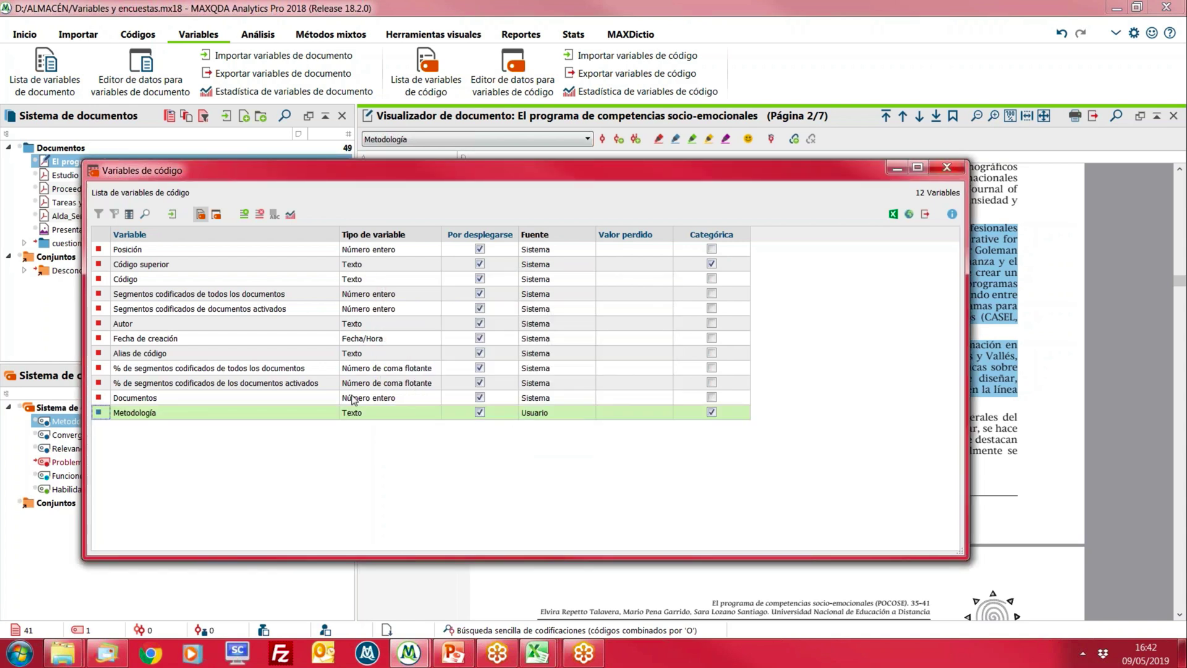
# In the code data editor, set the Metodología variable of the Metodología code to "Cuantitativa"
pyautogui.click(220, 214)
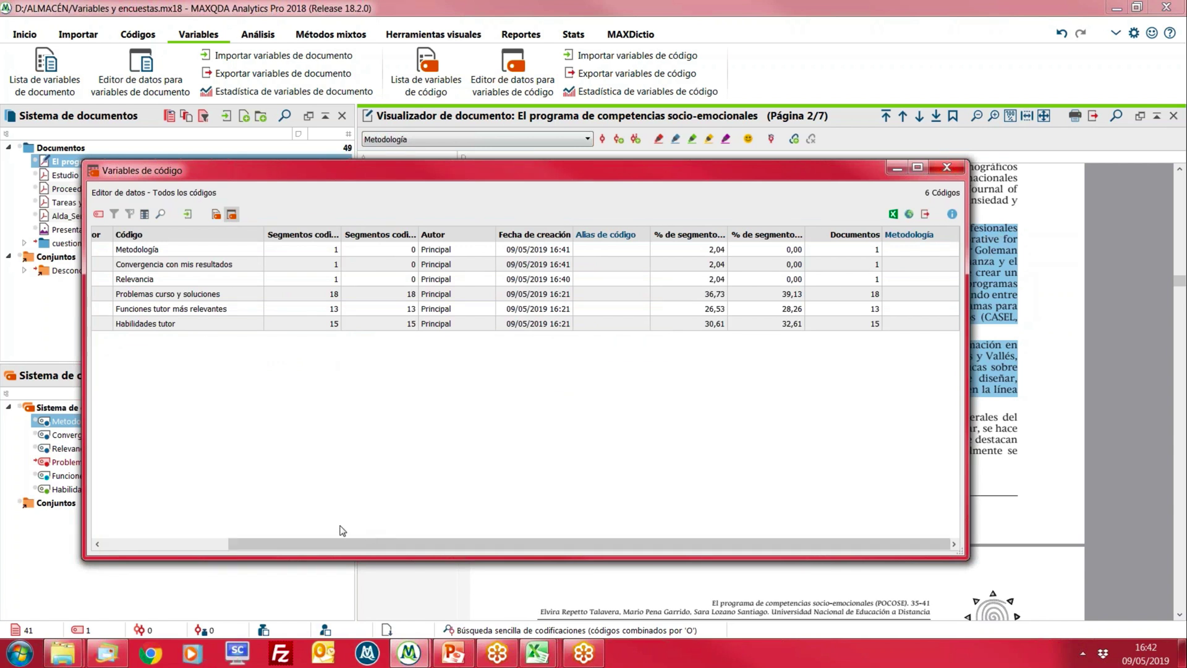
pyautogui.click(929, 250)
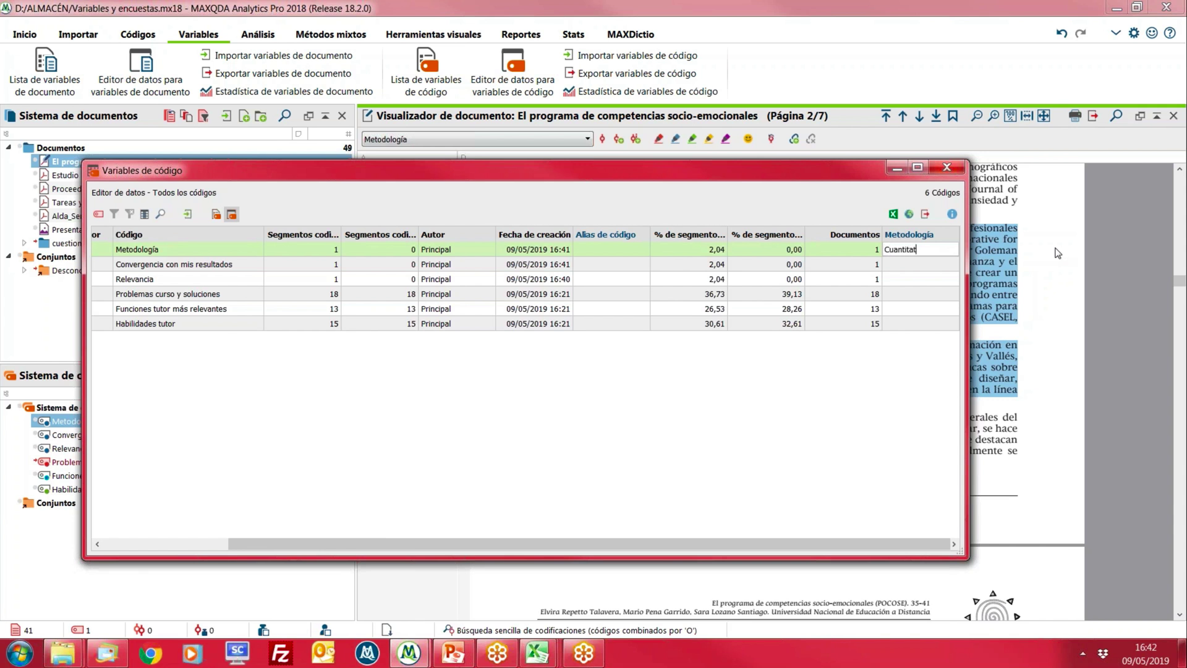
pyautogui.click(313, 408)
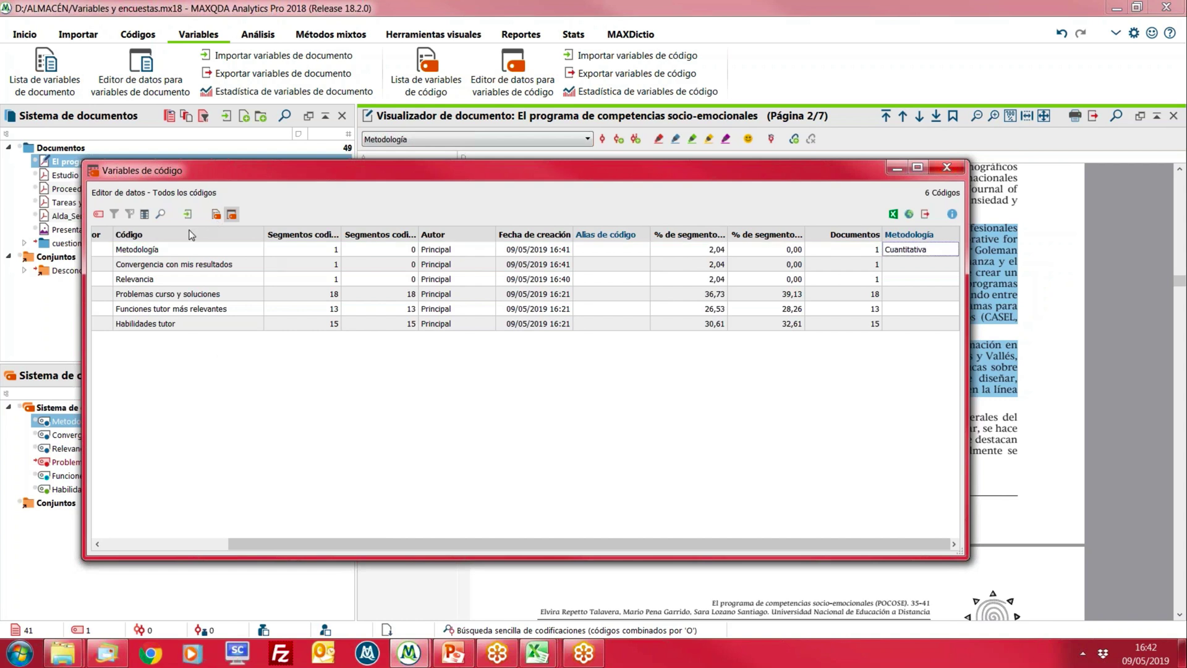
# Create two more text code variables named "Relevancia" and "Convergencia"
pyautogui.click(216, 215)
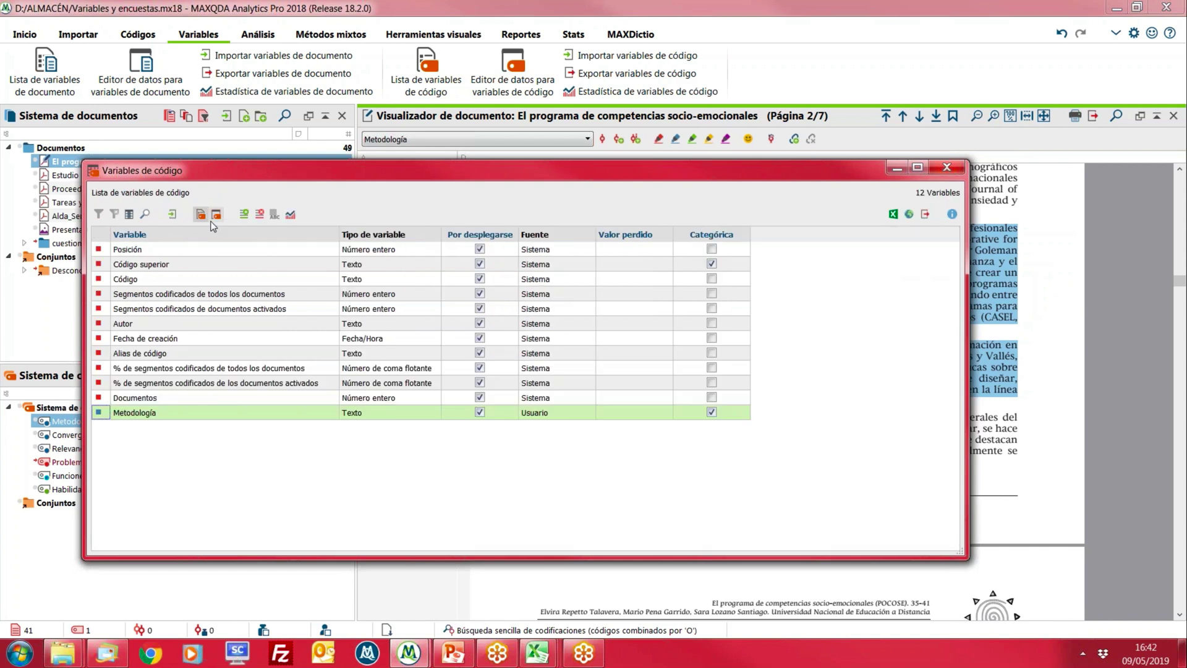
pyautogui.click(245, 215)
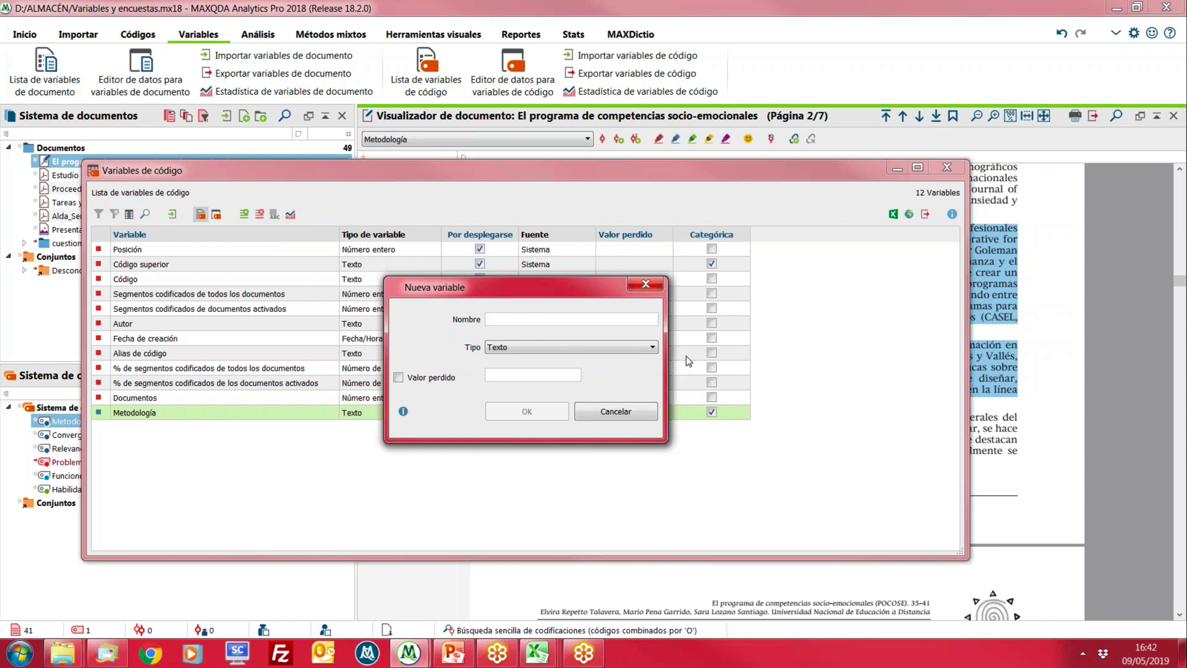
pyautogui.write('Relevancia')
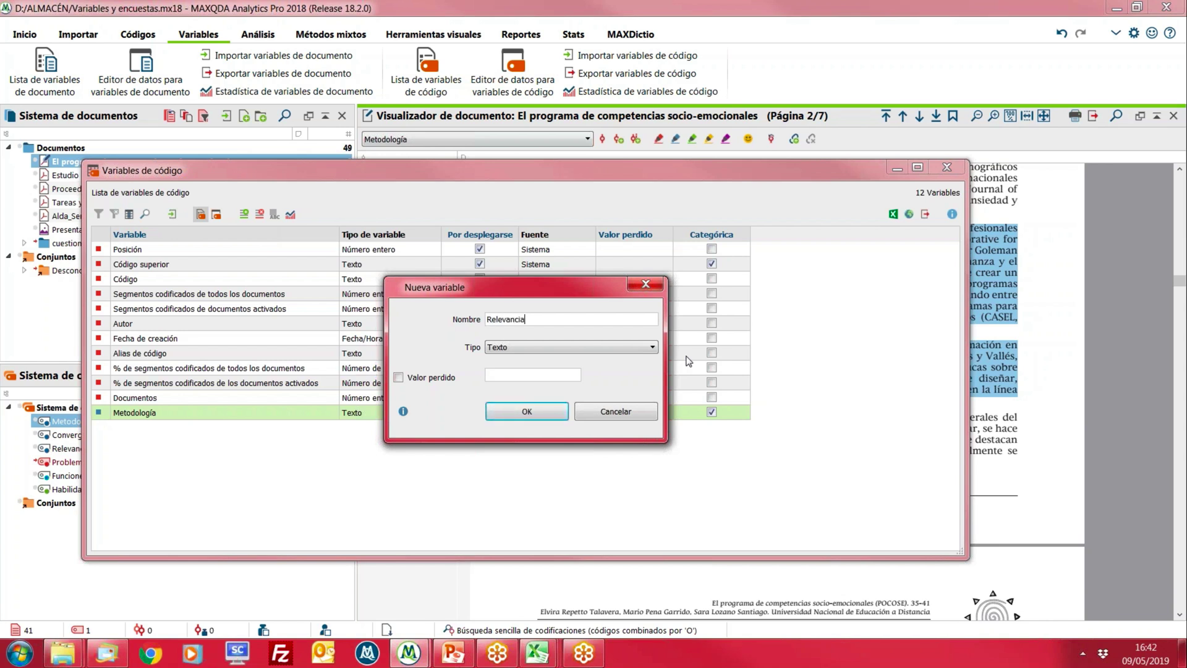
pyautogui.press('Return')
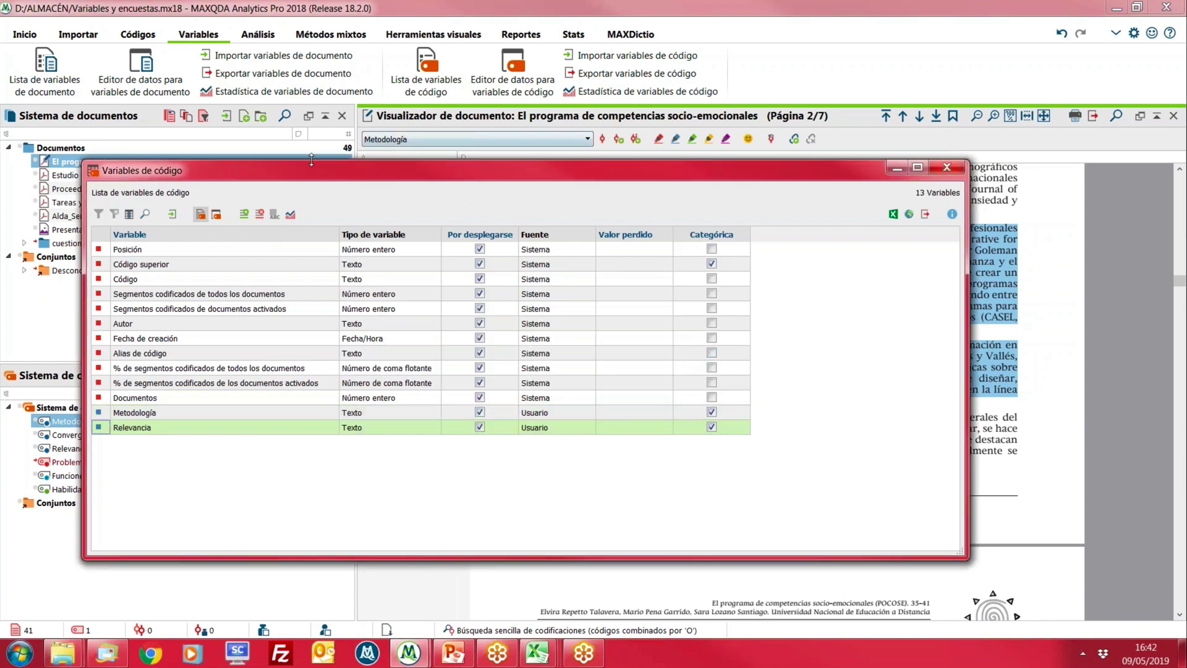
pyautogui.click(240, 218)
pyautogui.write('C')
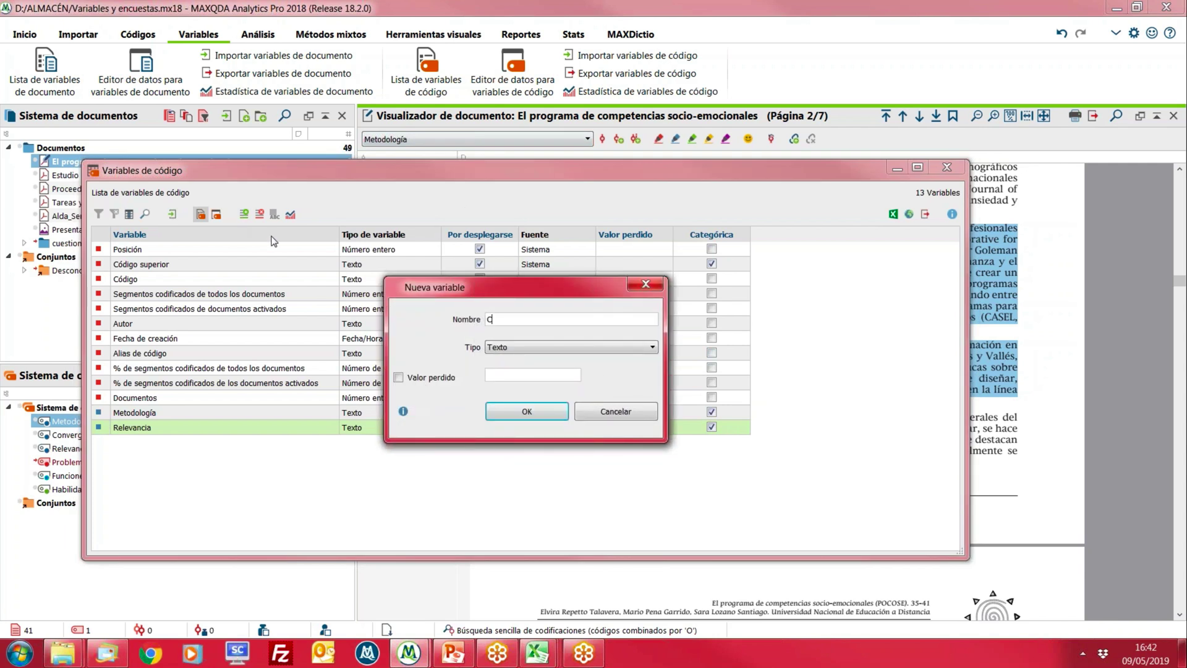
pyautogui.write('onvergencia')
pyautogui.press('Return')
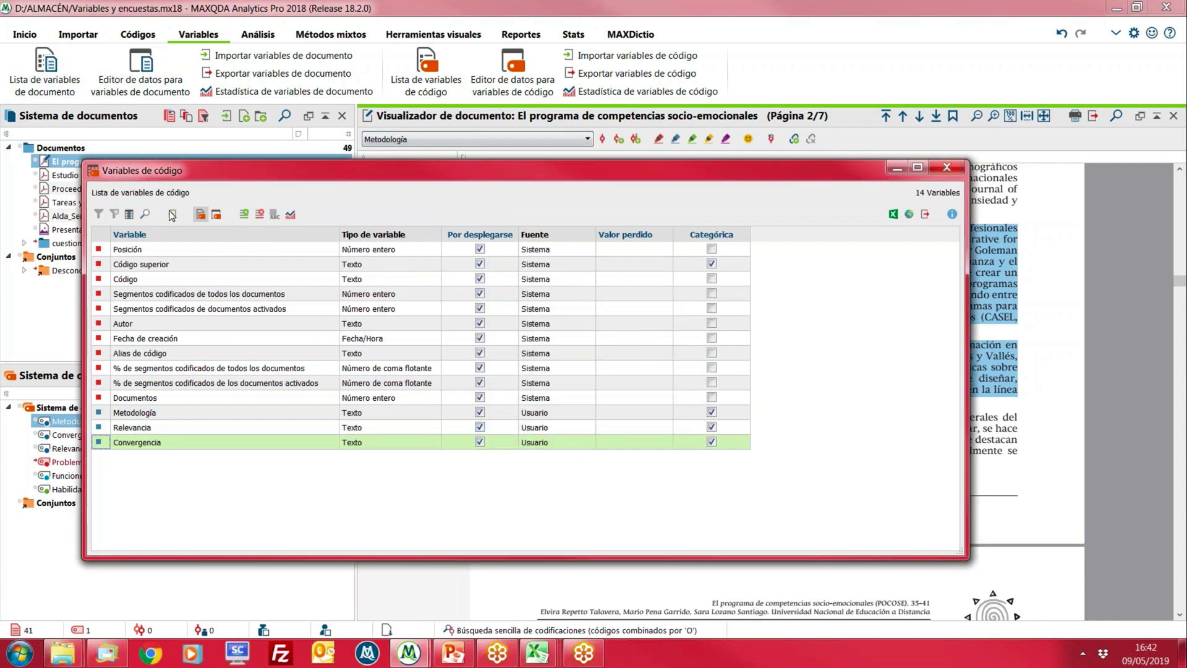
# In the code data editor, move the Metodología, Relevancia and Convergencia columns directly after the Código column, in that order
pyautogui.click(217, 215)
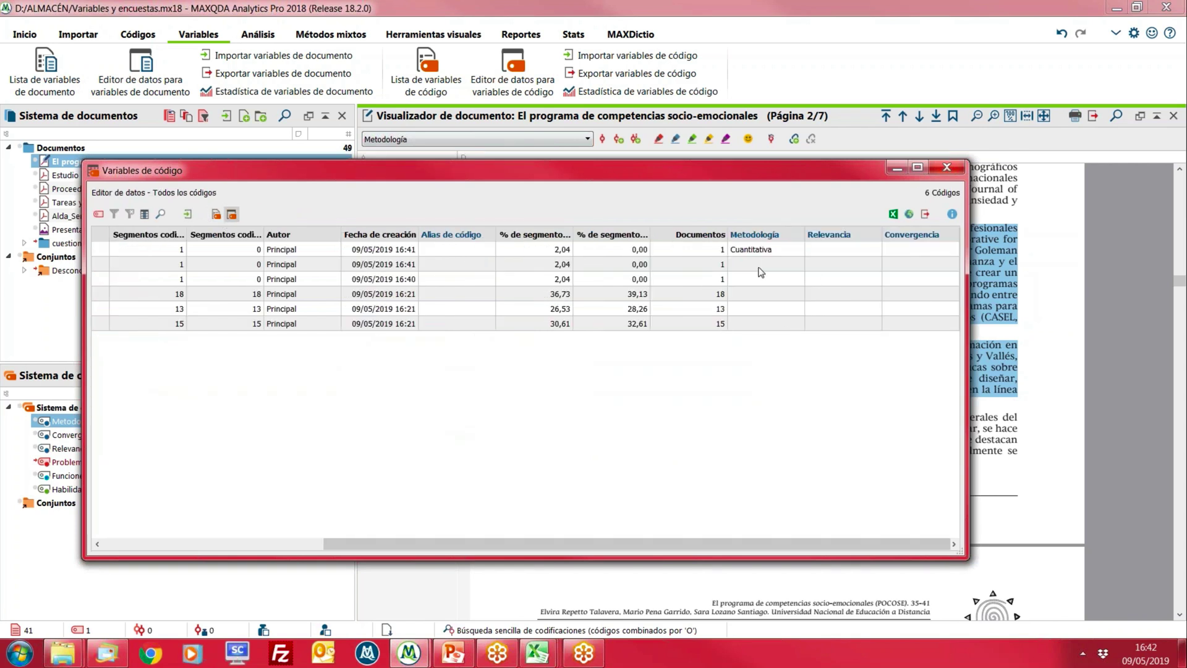
pyautogui.click(471, 548)
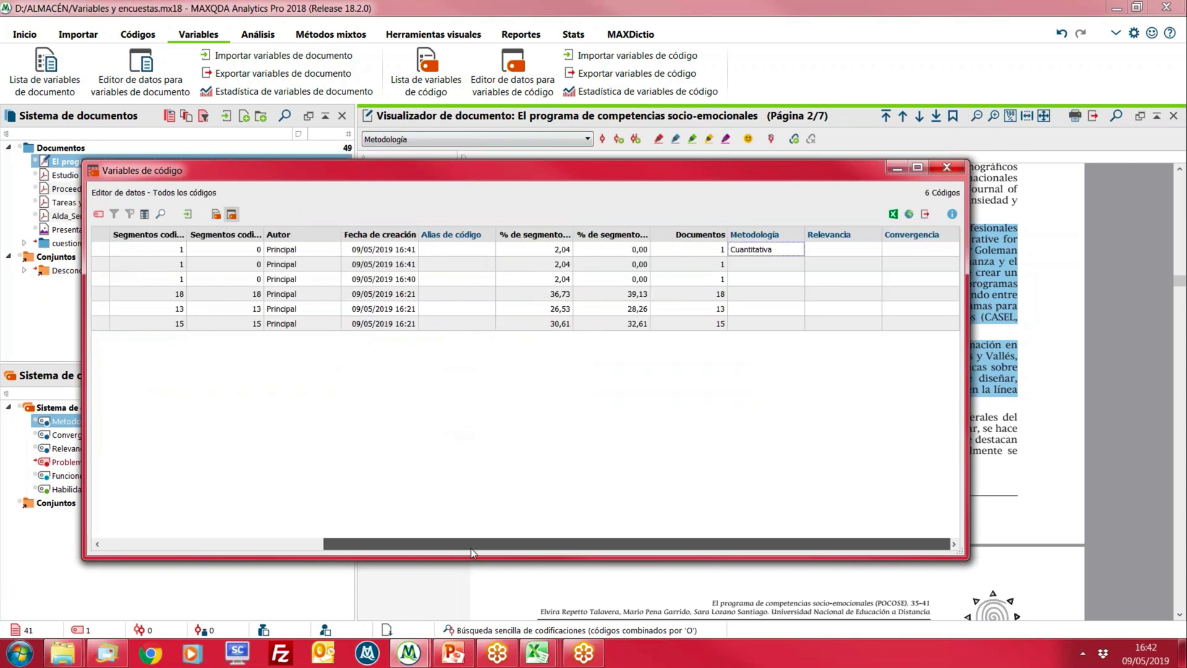
pyautogui.moveTo(471, 548); pyautogui.dragTo(440, 548)
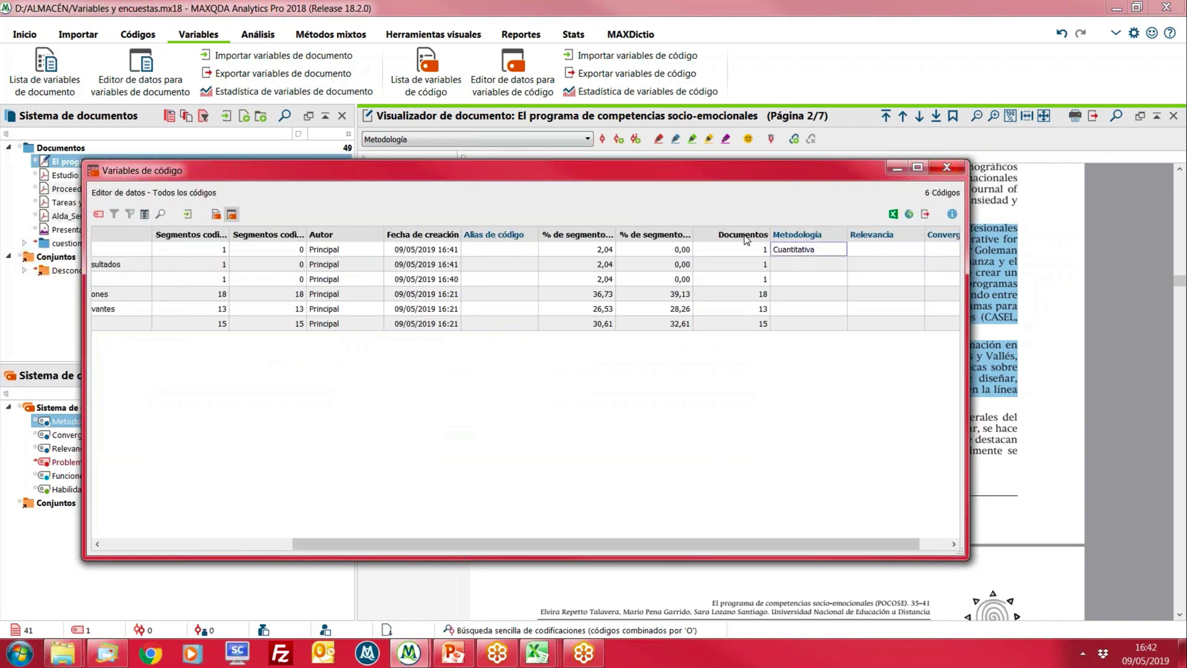
pyautogui.moveTo(782, 238); pyautogui.dragTo(153, 229)
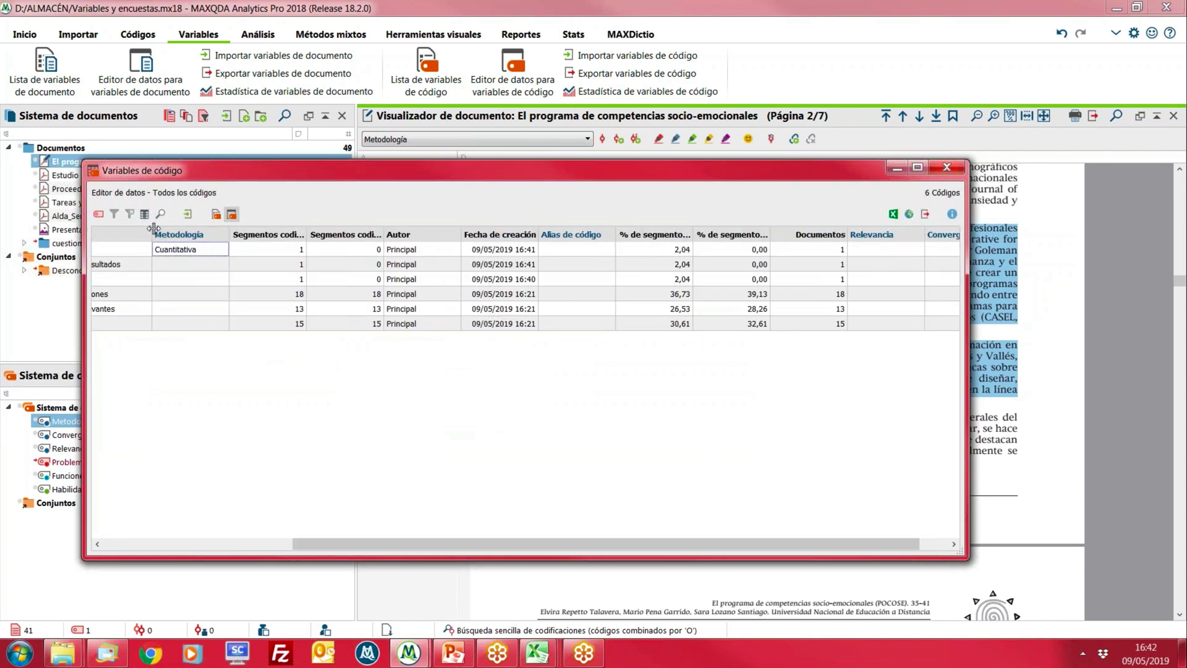
pyautogui.moveTo(879, 236); pyautogui.dragTo(252, 238)
pyautogui.moveTo(943, 235); pyautogui.dragTo(307, 234)
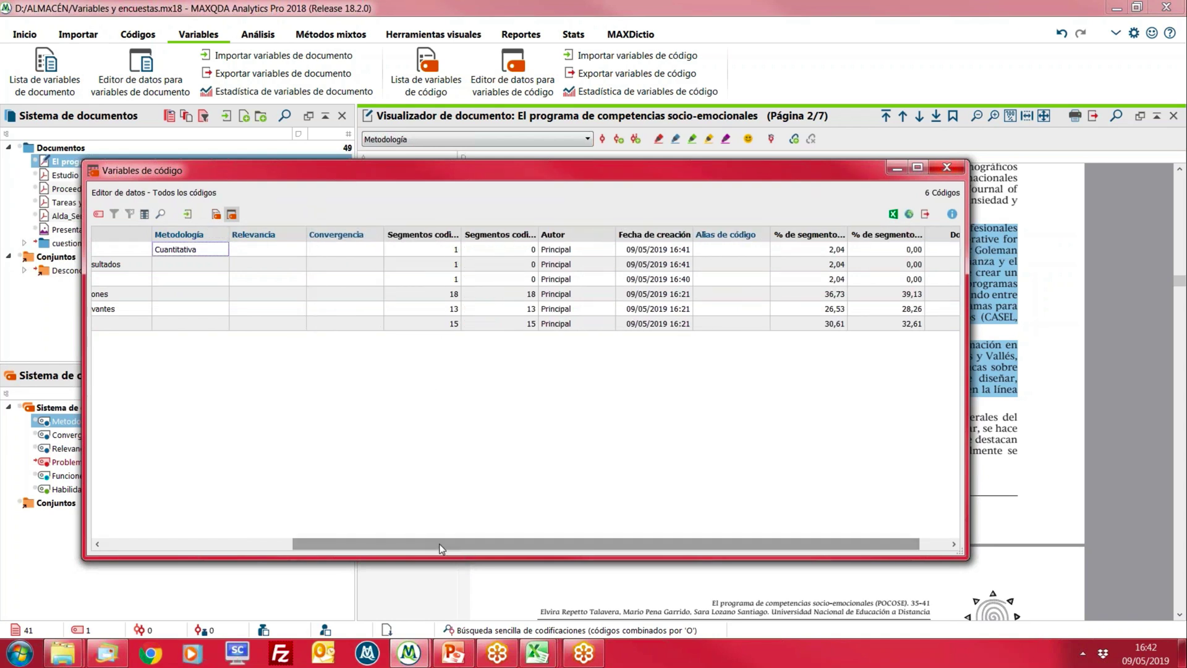
pyautogui.moveTo(441, 545); pyautogui.dragTo(247, 554)
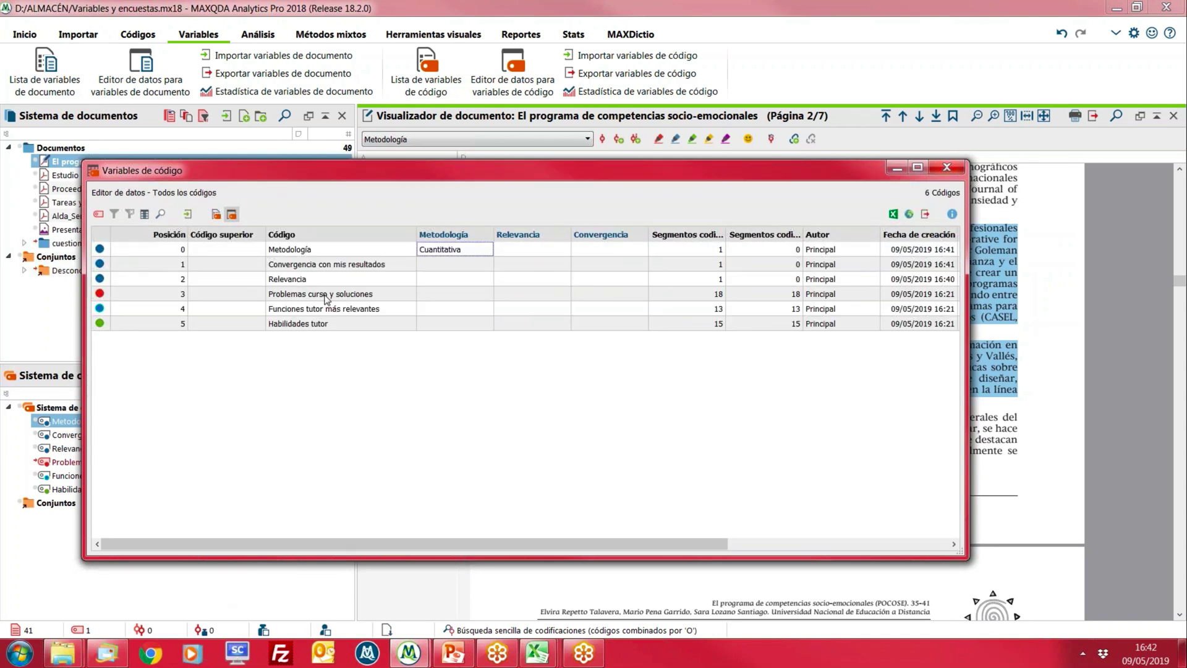
# Set Convergencia to "Alta" for the code Convergencia con mis resultados and Relevancia to "Muy pertinente" for the code Relevancia
pyautogui.click(588, 266)
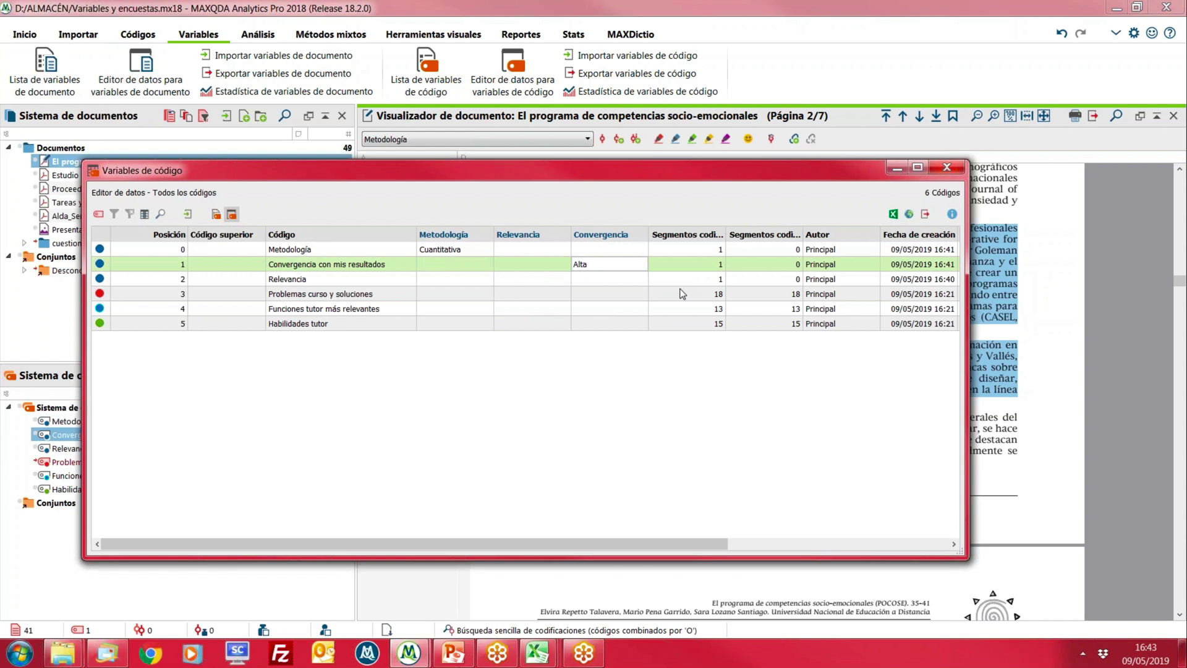
pyautogui.press('Return')
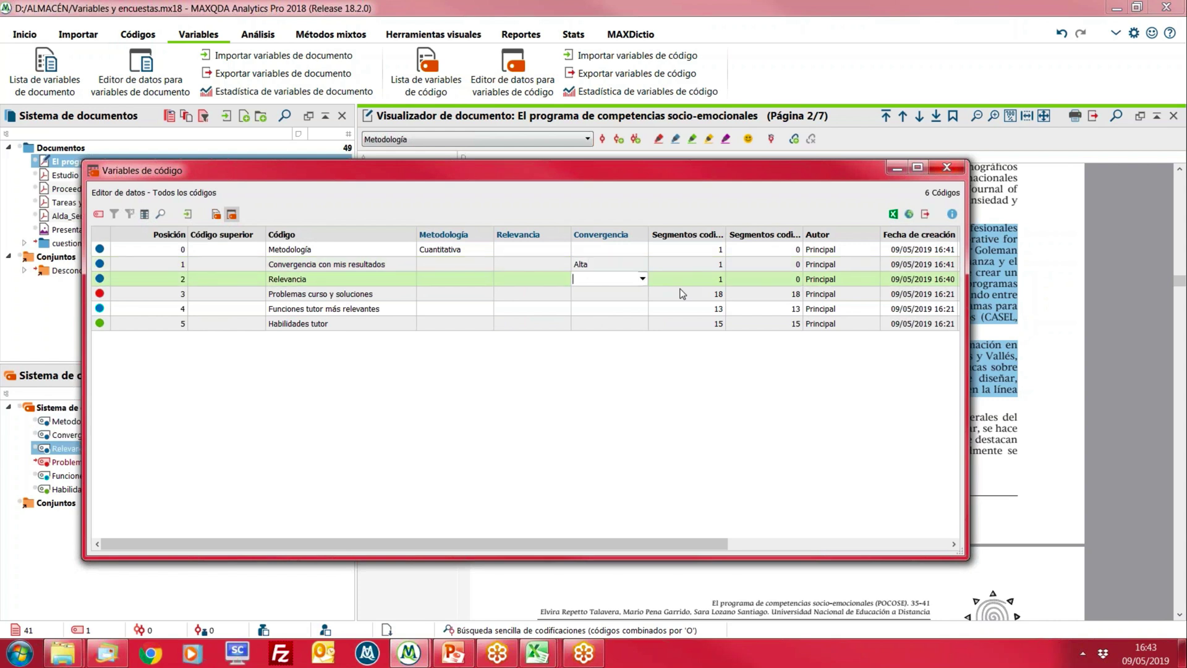
pyautogui.click(543, 282)
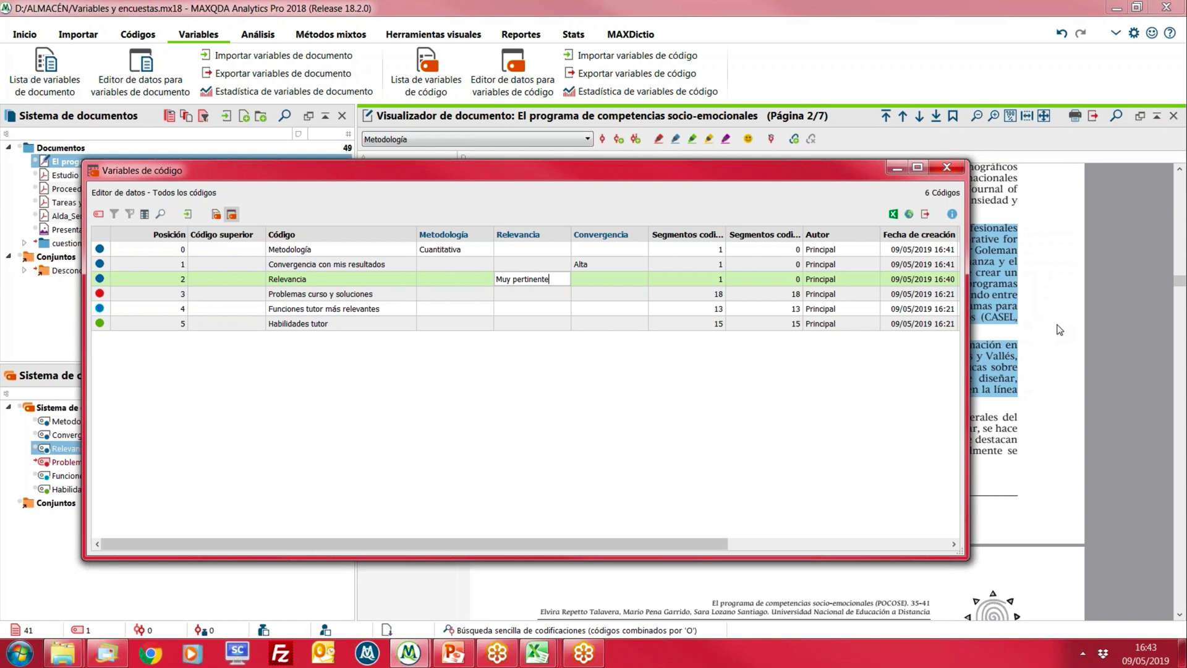
pyautogui.press('Return')
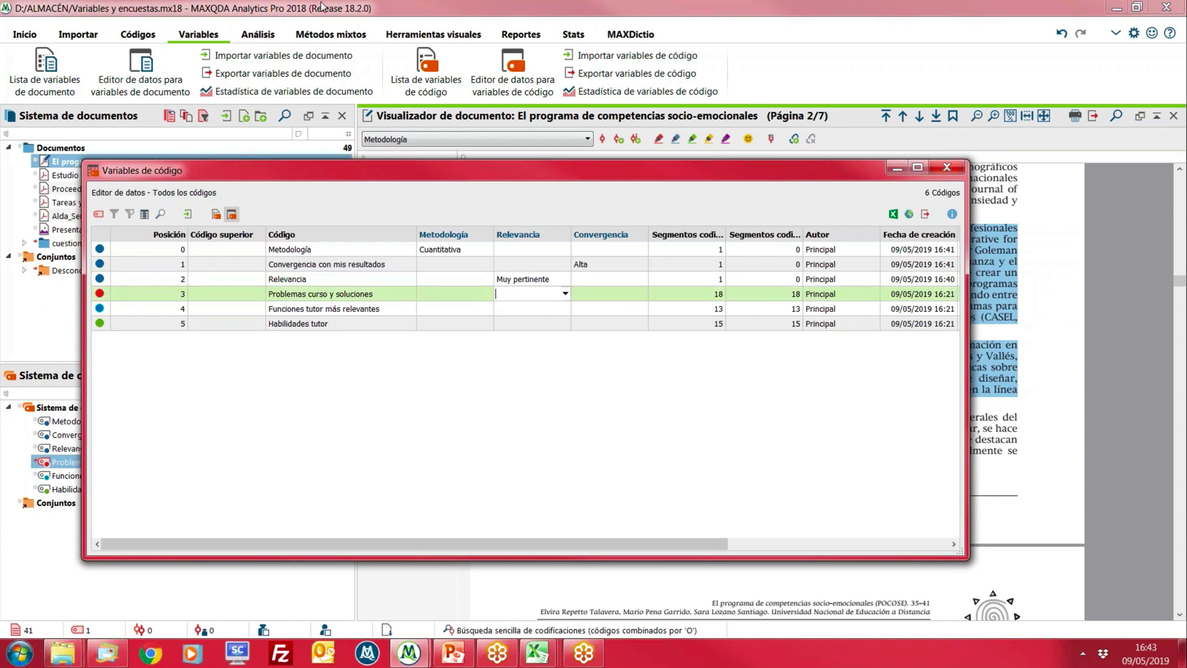
# Open the "Estudio cuantitativo" PDF and code its page 1 passage from RESUMEN through PALABRAS CLAVE with the existing Relevancia code
pyautogui.moveTo(390, 171); pyautogui.dragTo(353, 35)
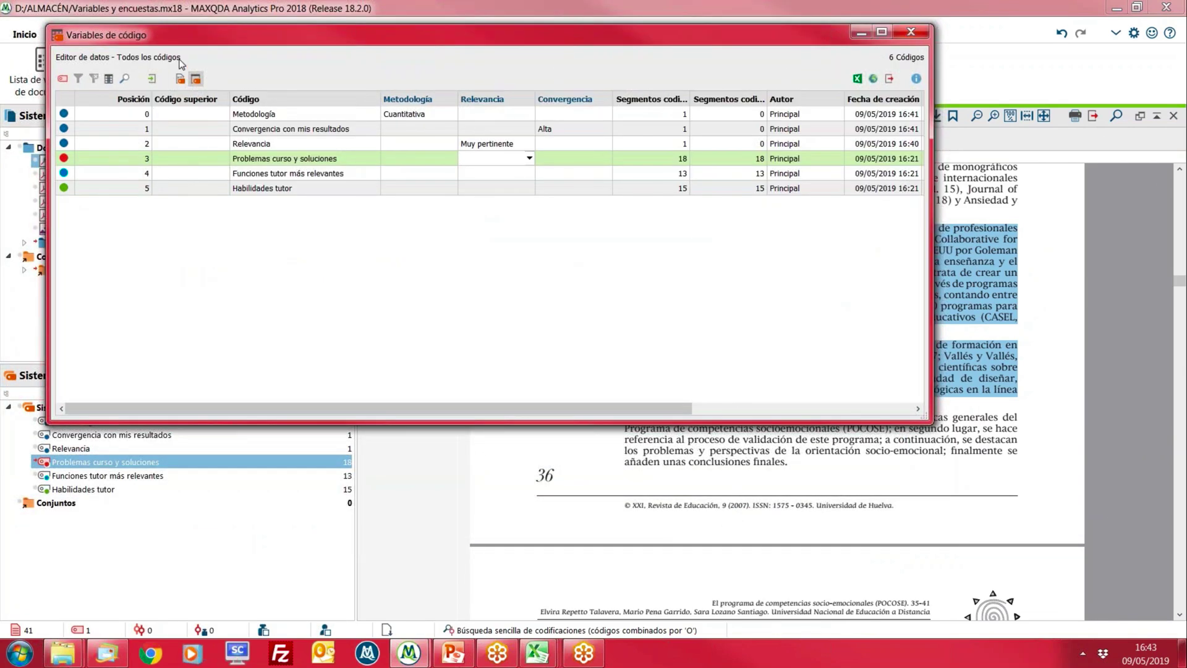
pyautogui.moveTo(185, 43); pyautogui.dragTo(666, 196)
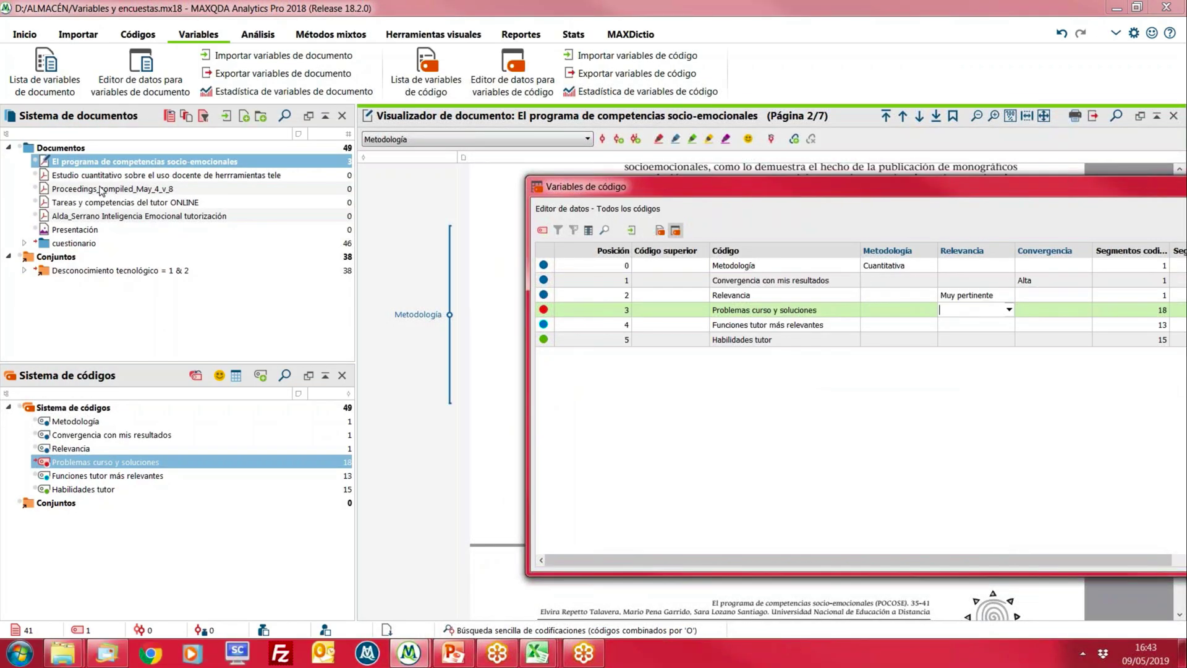
pyautogui.doubleClick(80, 175)
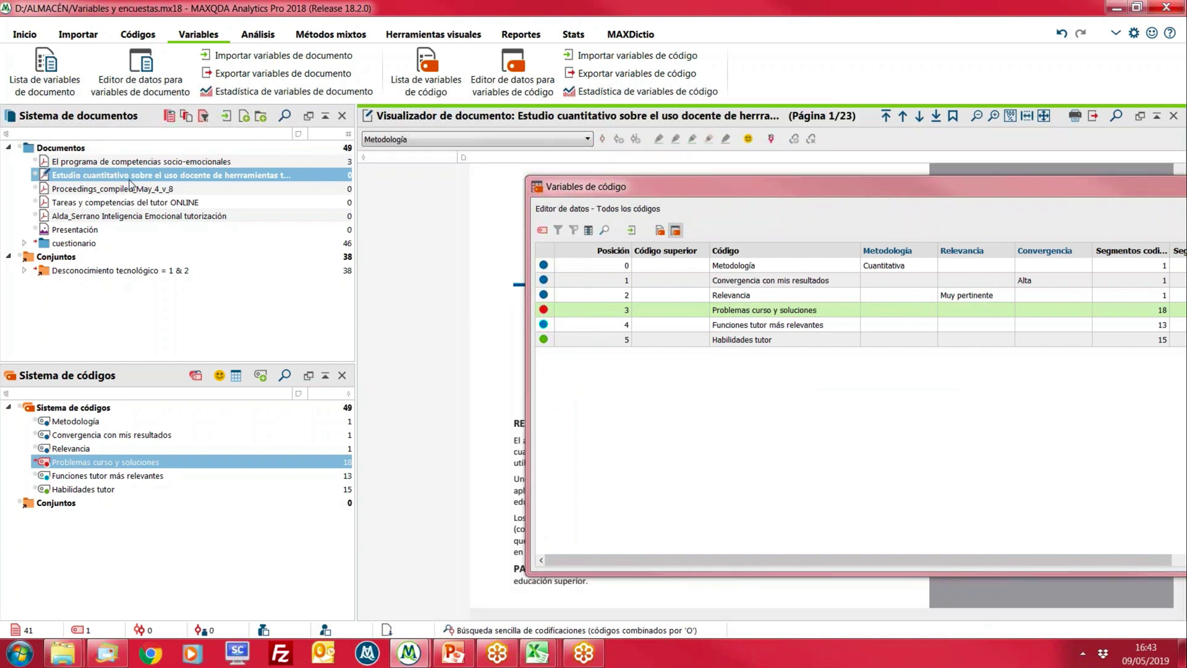
pyautogui.moveTo(715, 197); pyautogui.dragTo(1032, 402)
pyautogui.moveTo(514, 426); pyautogui.dragTo(594, 591)
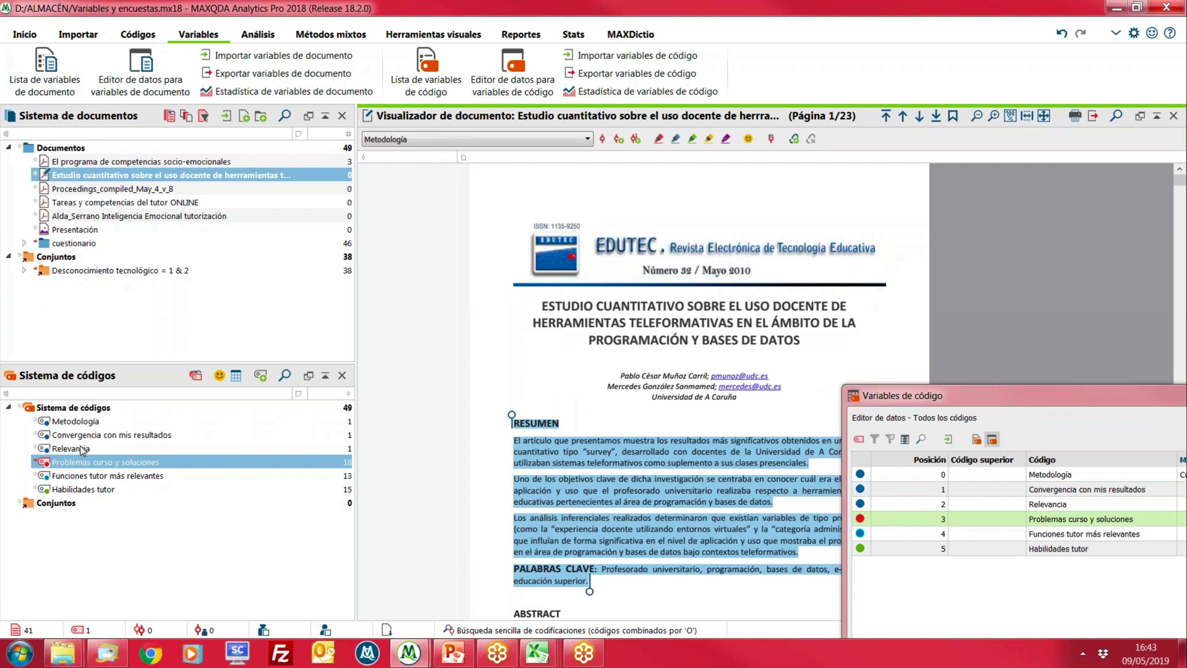
pyautogui.moveTo(82, 449); pyautogui.dragTo(547, 499)
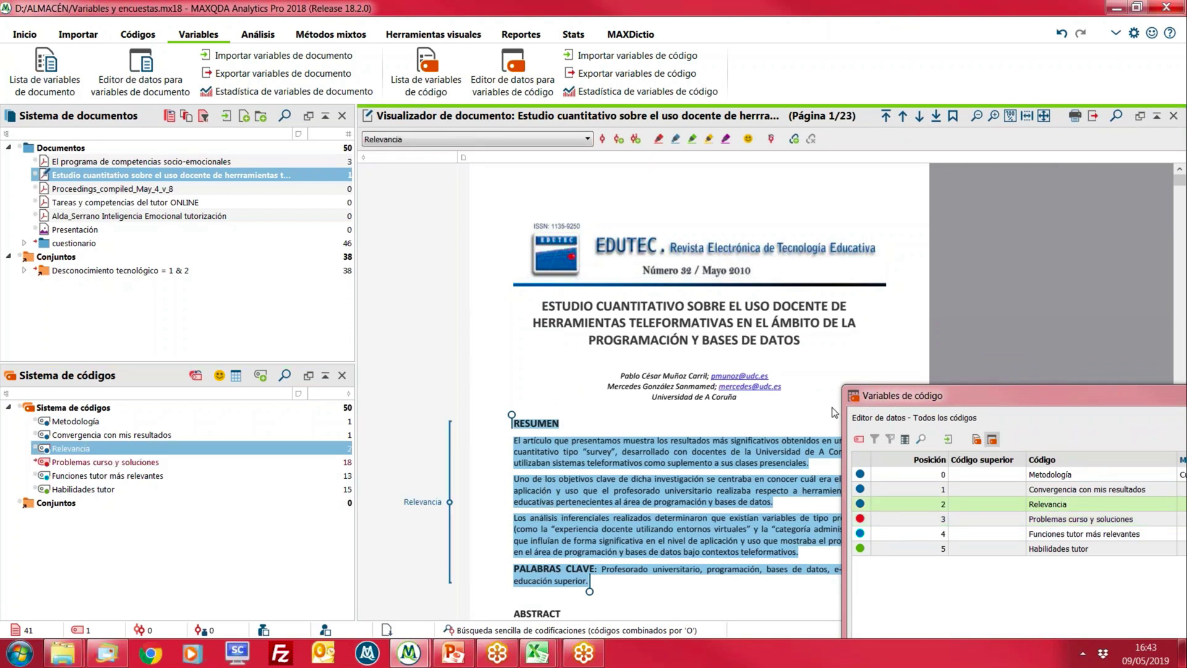
# Examine the code variables table and the variable selection for code variable statistics without running them, closing both windows
pyautogui.moveTo(923, 395); pyautogui.dragTo(189, 127)
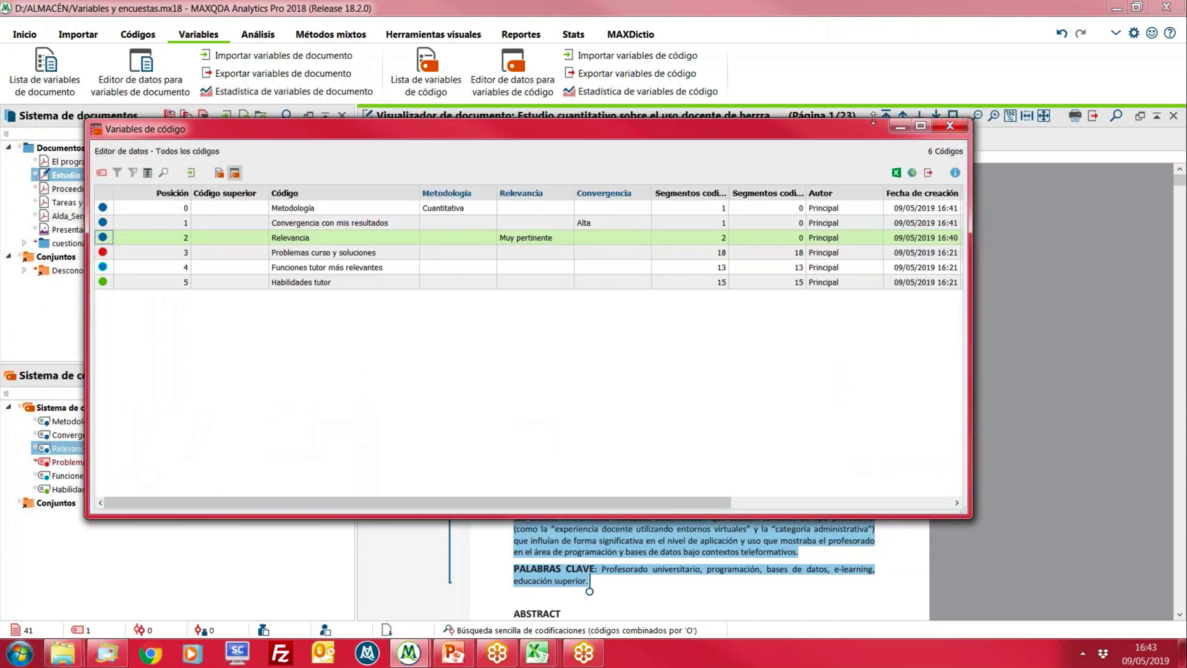
pyautogui.moveTo(856, 134); pyautogui.dragTo(743, 140)
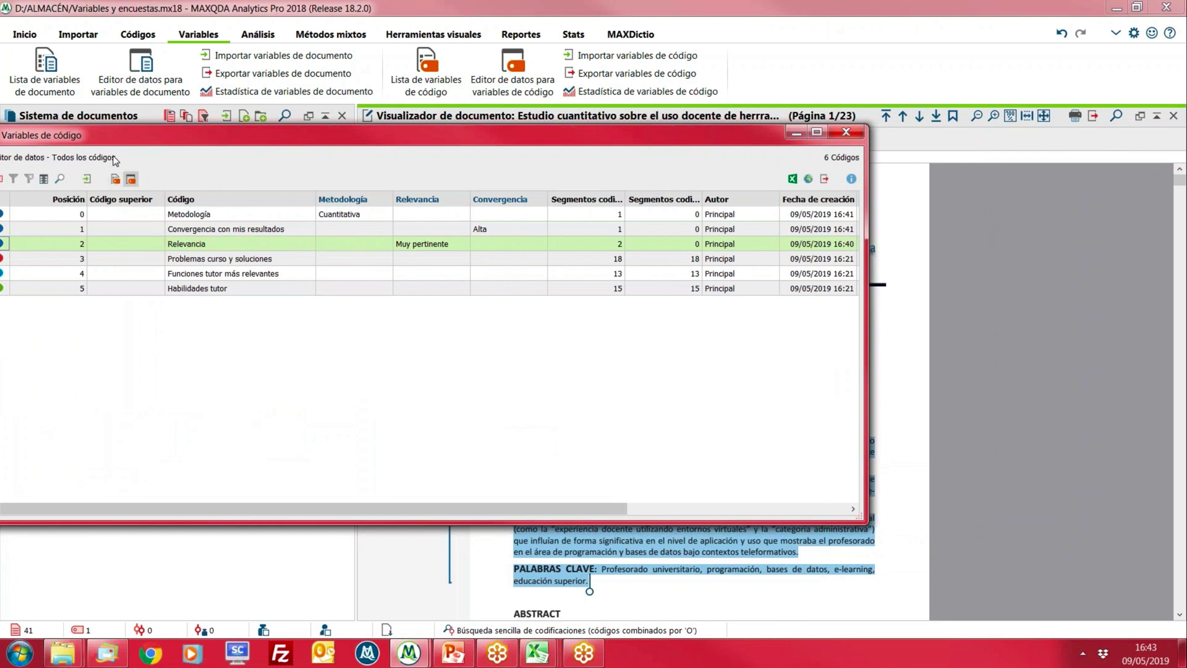
pyautogui.moveTo(122, 144); pyautogui.dragTo(158, 163)
pyautogui.click(646, 91)
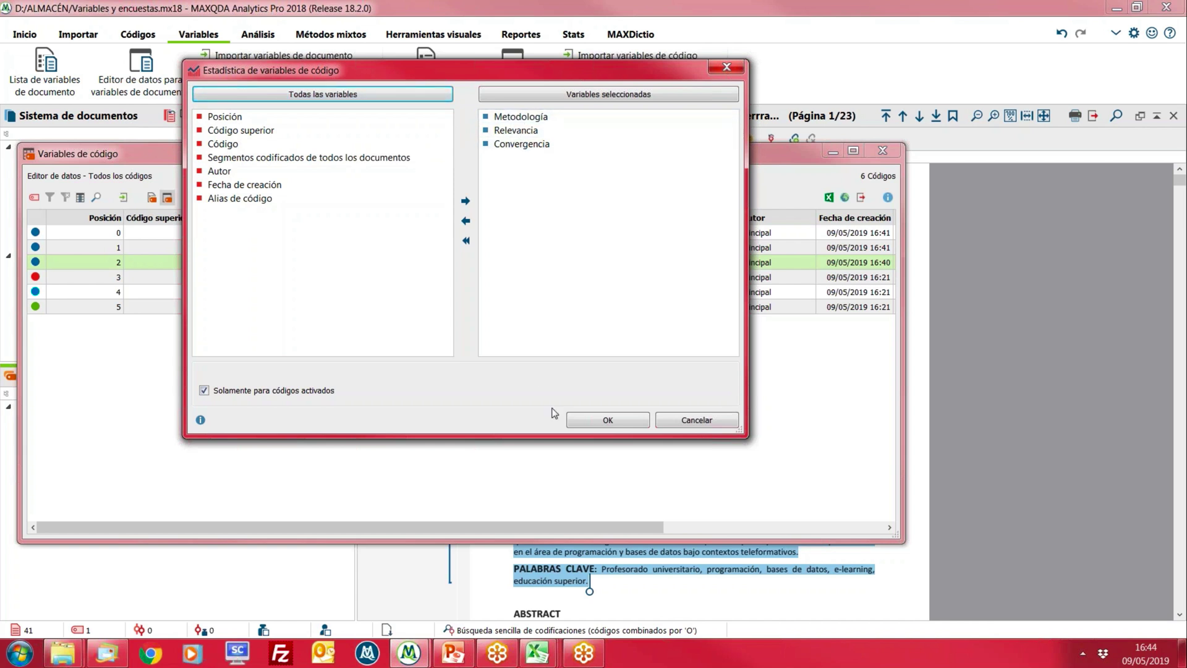
pyautogui.click(711, 421)
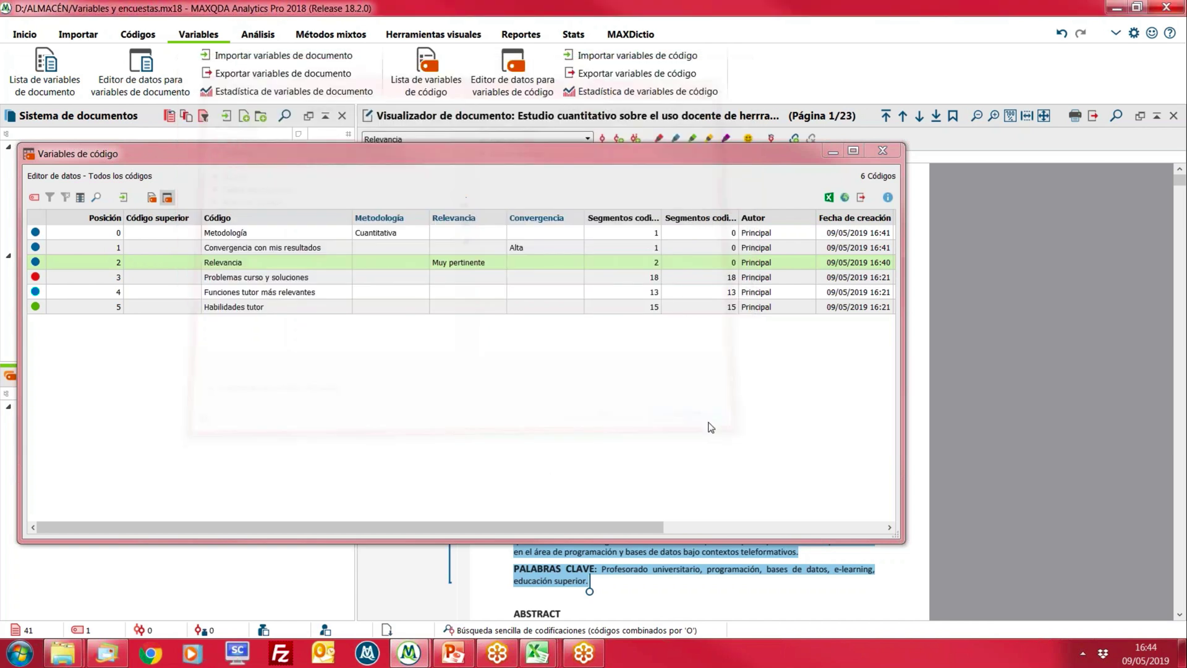
pyautogui.click(883, 151)
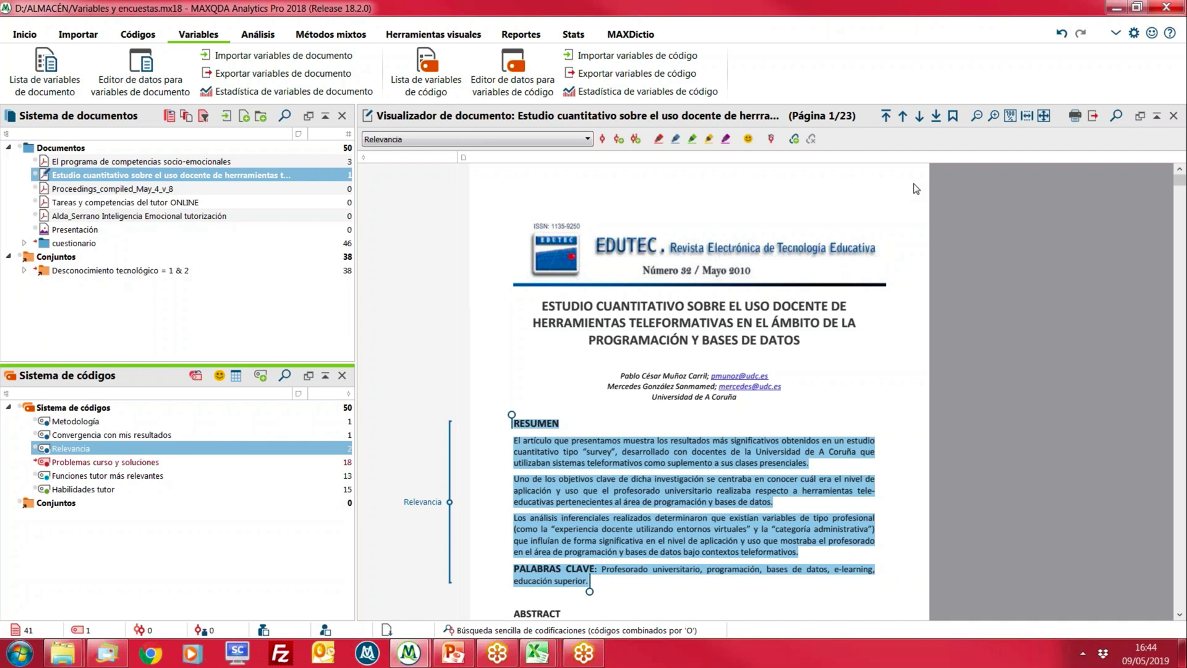
pyautogui.click(23, 36)
pyautogui.click(68, 39)
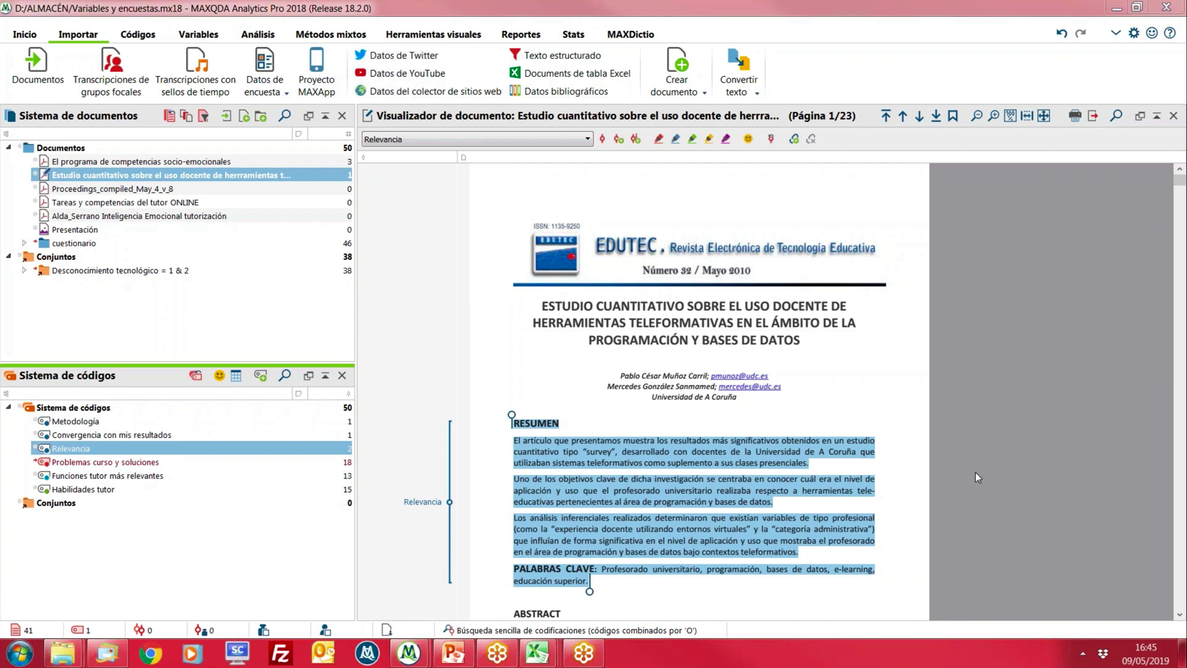
# Start Stats with the activated documents and generate frequency tables for the variables Género through Disciplina y organización
pyautogui.click(583, 37)
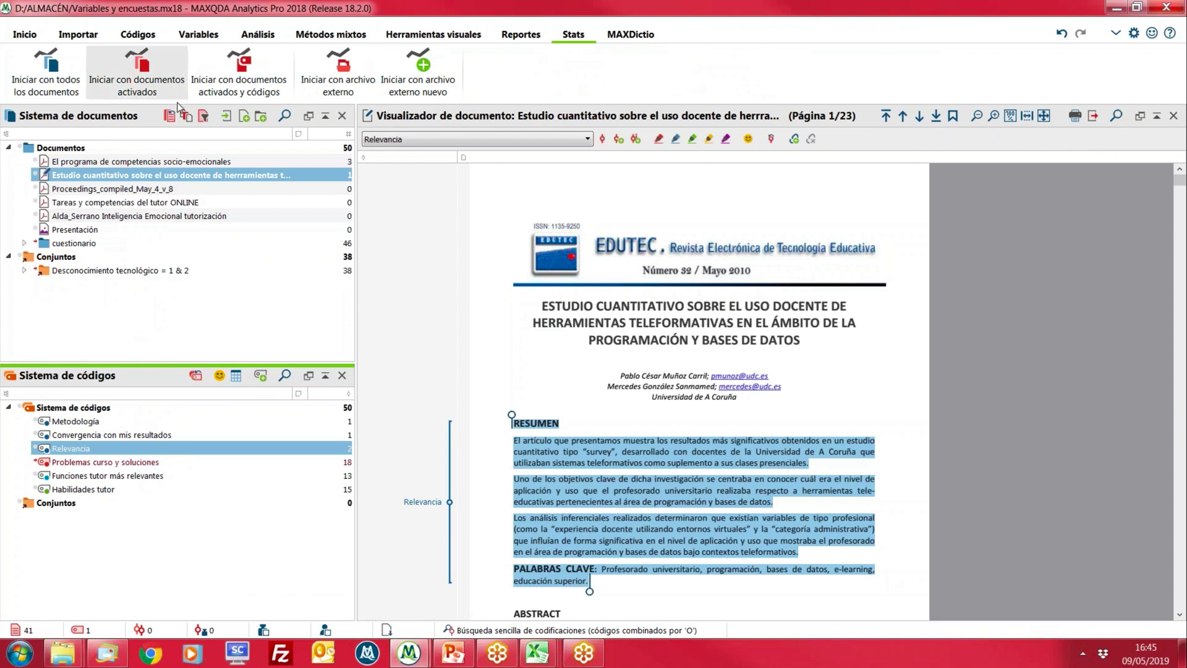
pyautogui.click(116, 89)
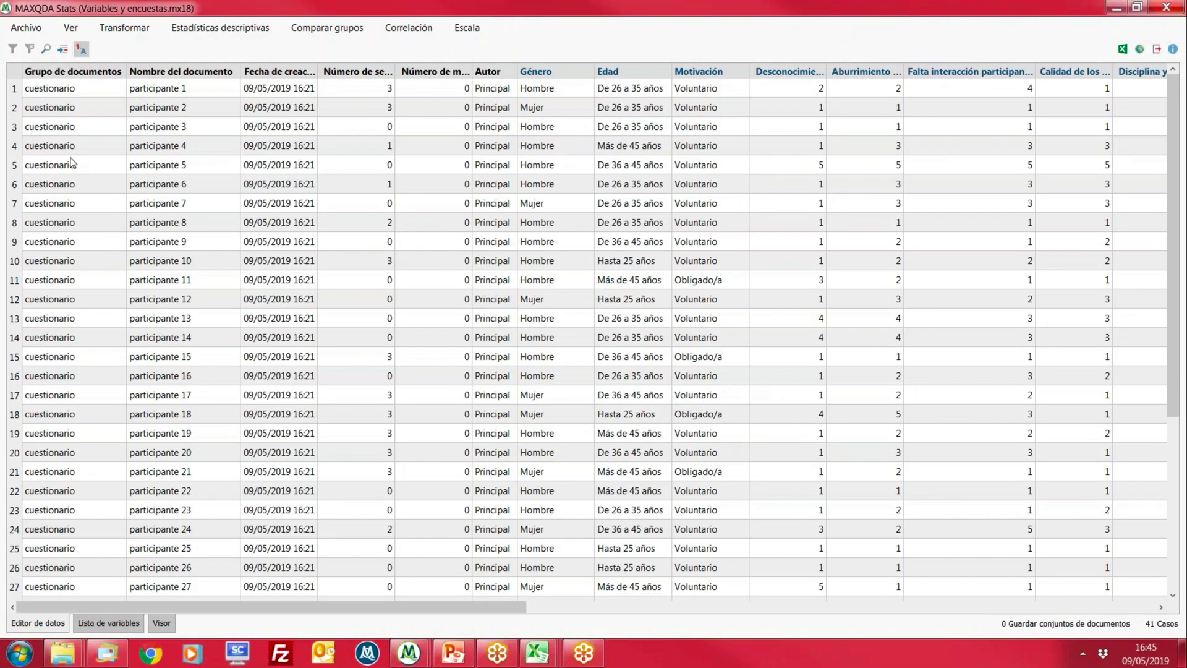
pyautogui.click(189, 28)
pyautogui.click(186, 45)
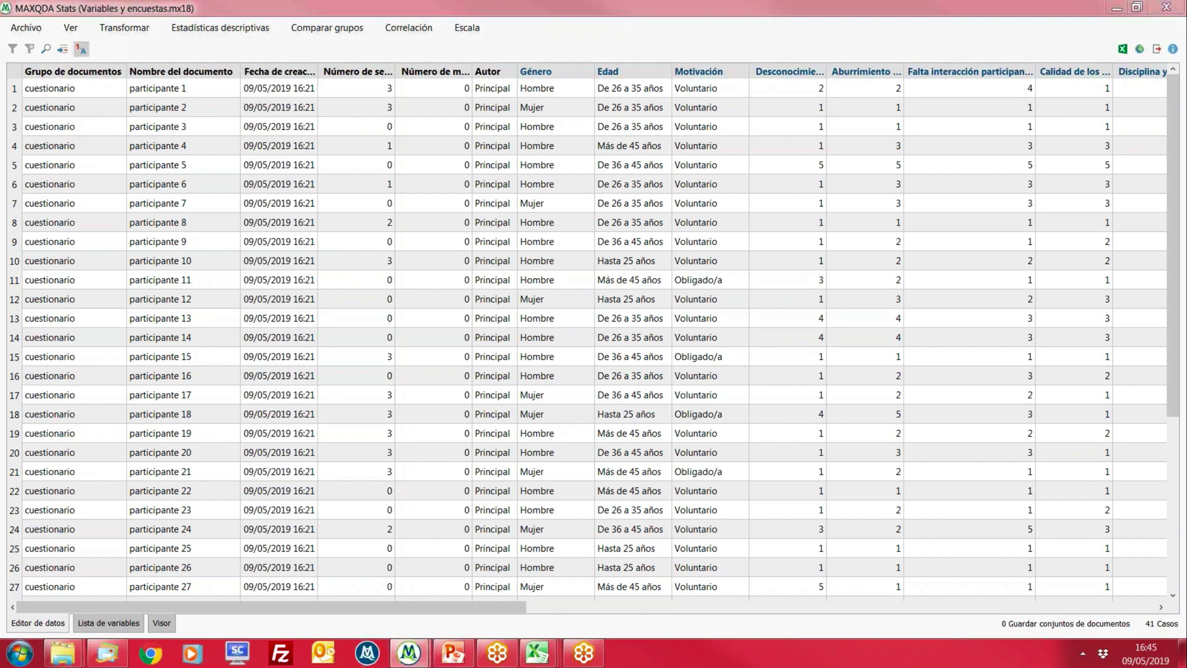
pyautogui.click(223, 204)
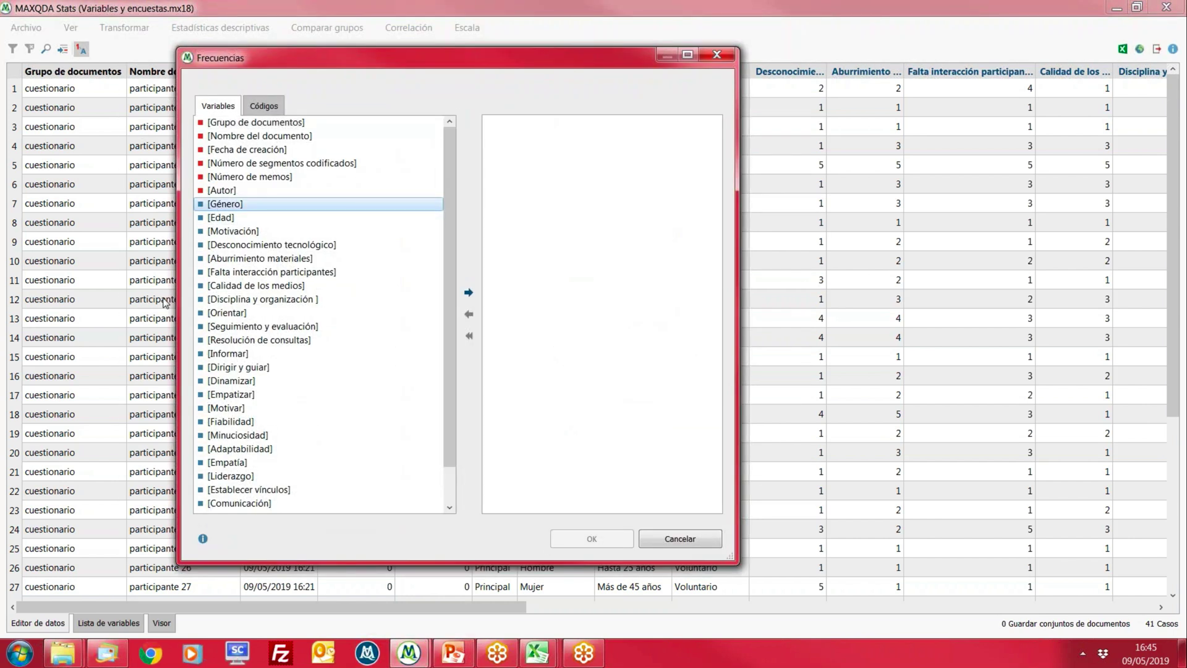
pyautogui.keyDown('shift'); pyautogui.click(224, 298); pyautogui.keyUp('shift')
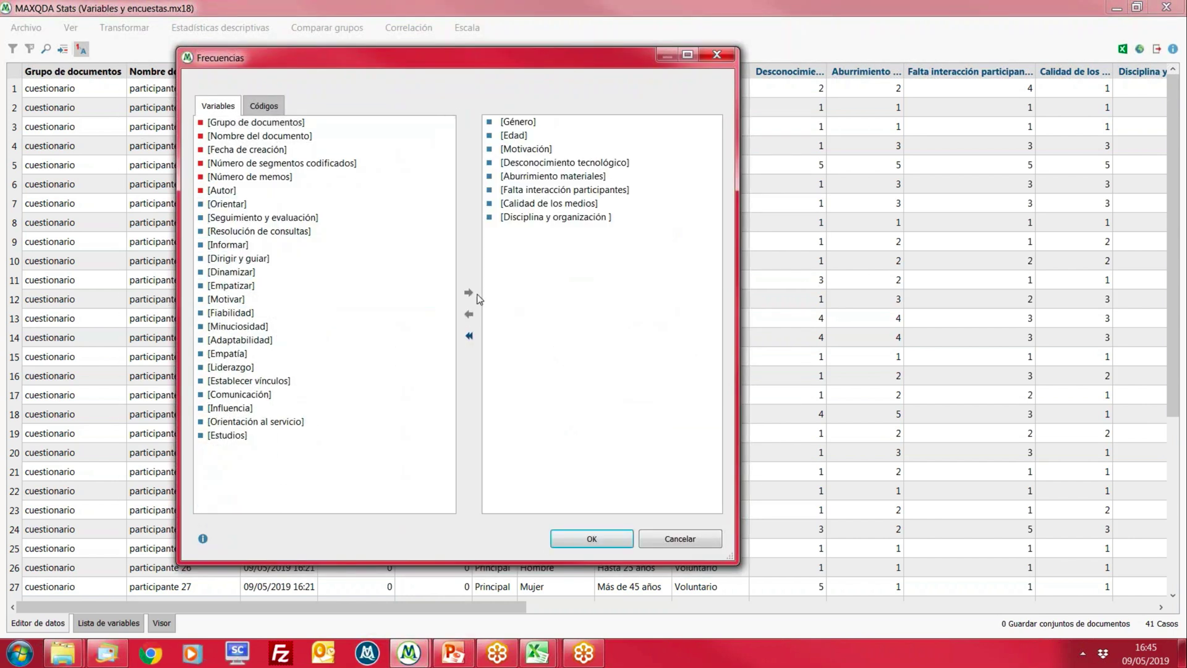
pyautogui.click(469, 292)
pyautogui.click(614, 548)
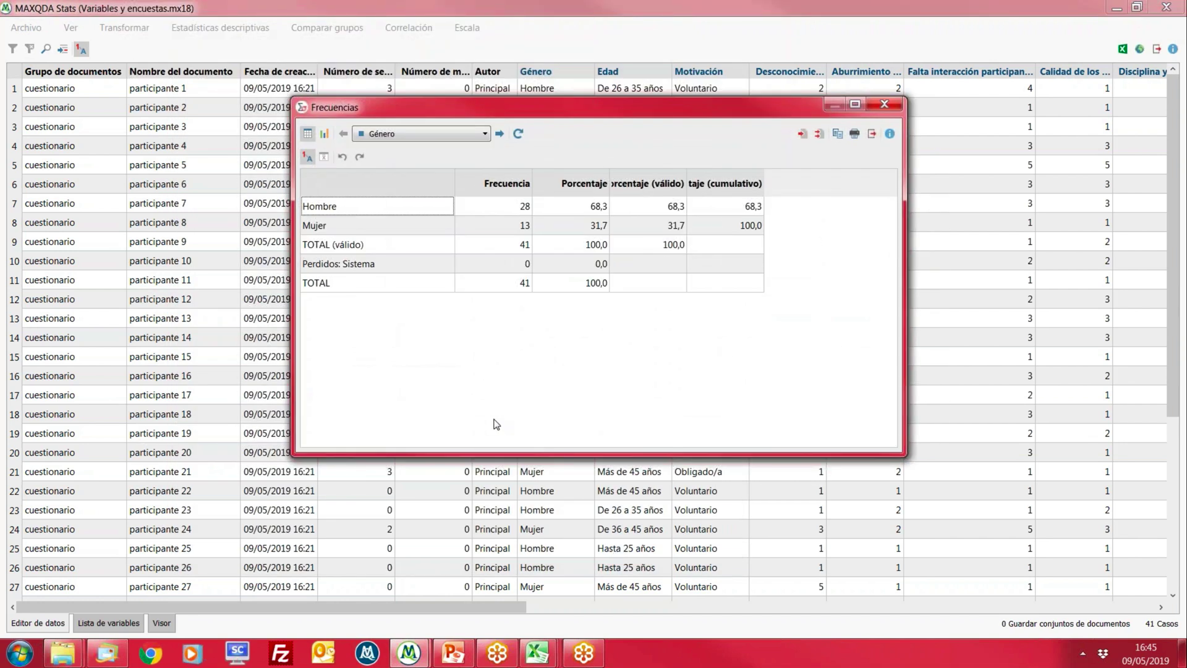
# In the Desconocimiento tecnológico frequency table, merge the values 1 and 2 into one
pyautogui.click(501, 136)
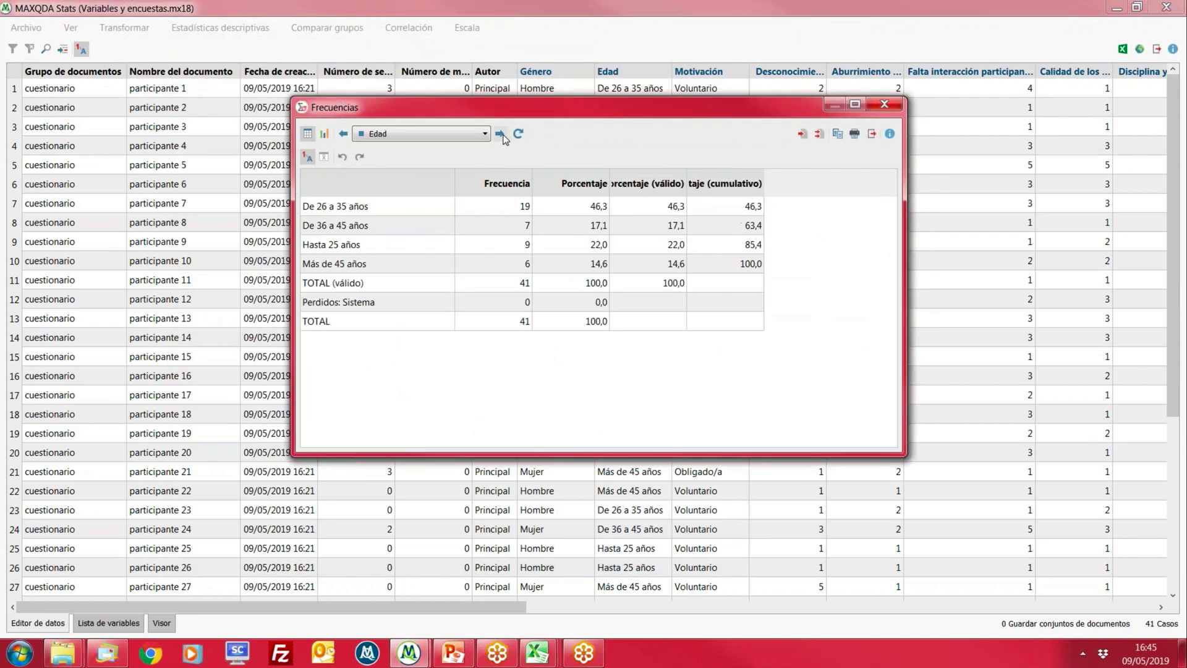
pyautogui.click(501, 135)
pyautogui.click(501, 135)
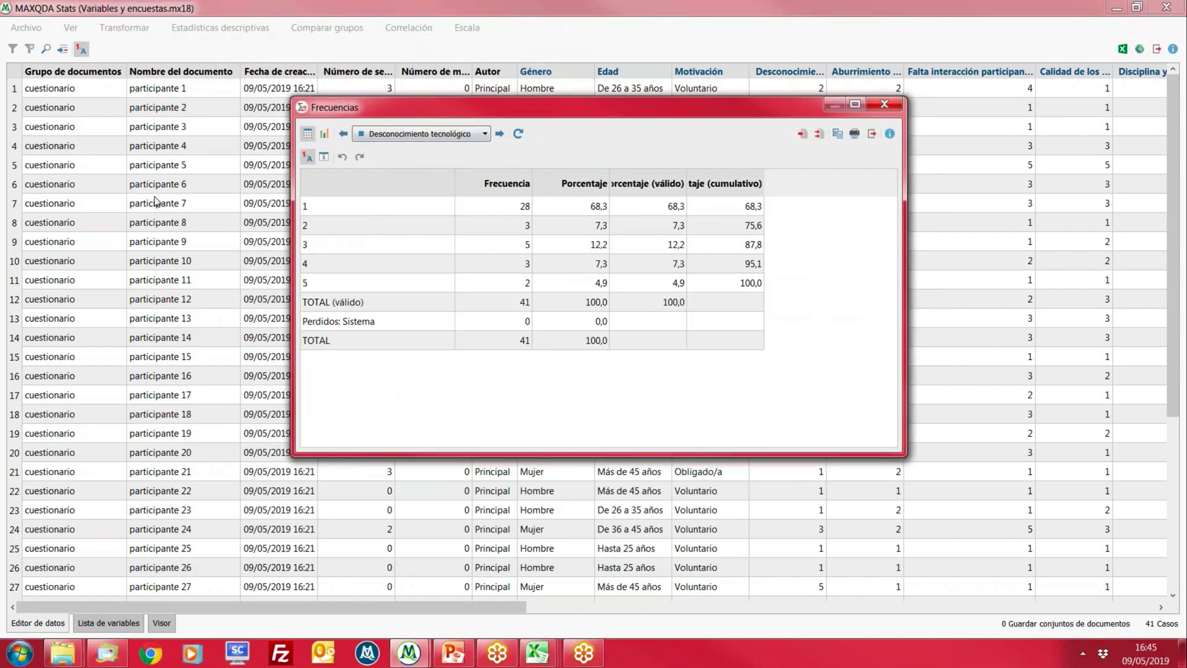
pyautogui.click(334, 209)
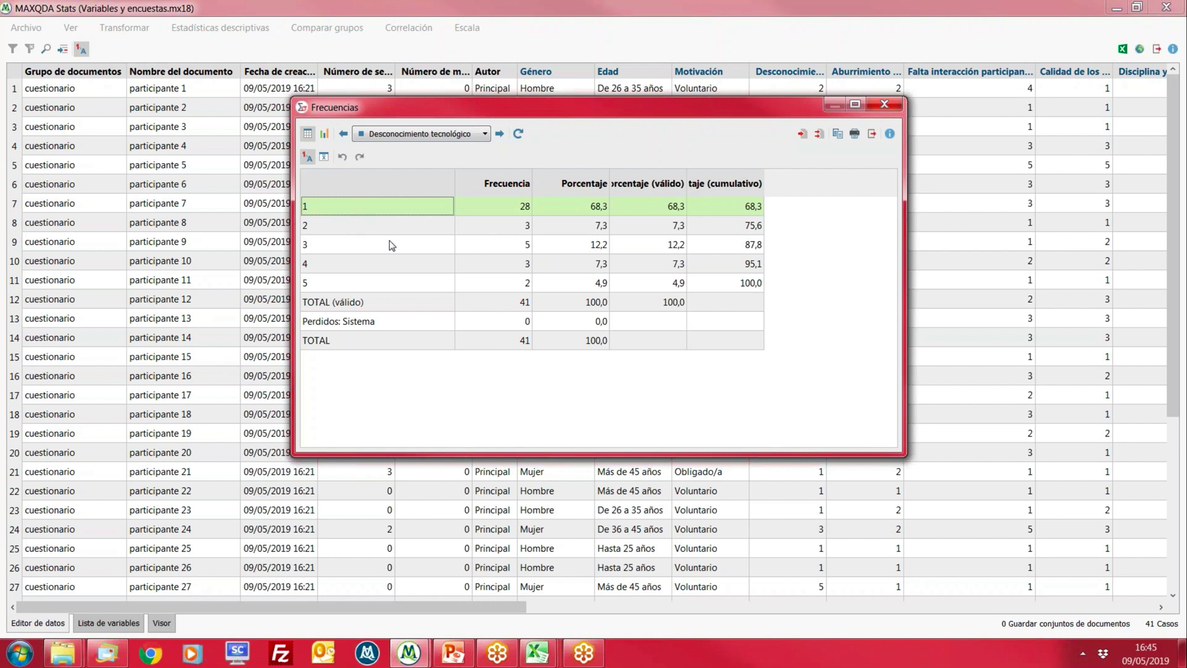
pyautogui.keyDown('ctrl'); pyautogui.click(326, 230); pyautogui.keyUp('ctrl')
pyautogui.rightClick(329, 234)
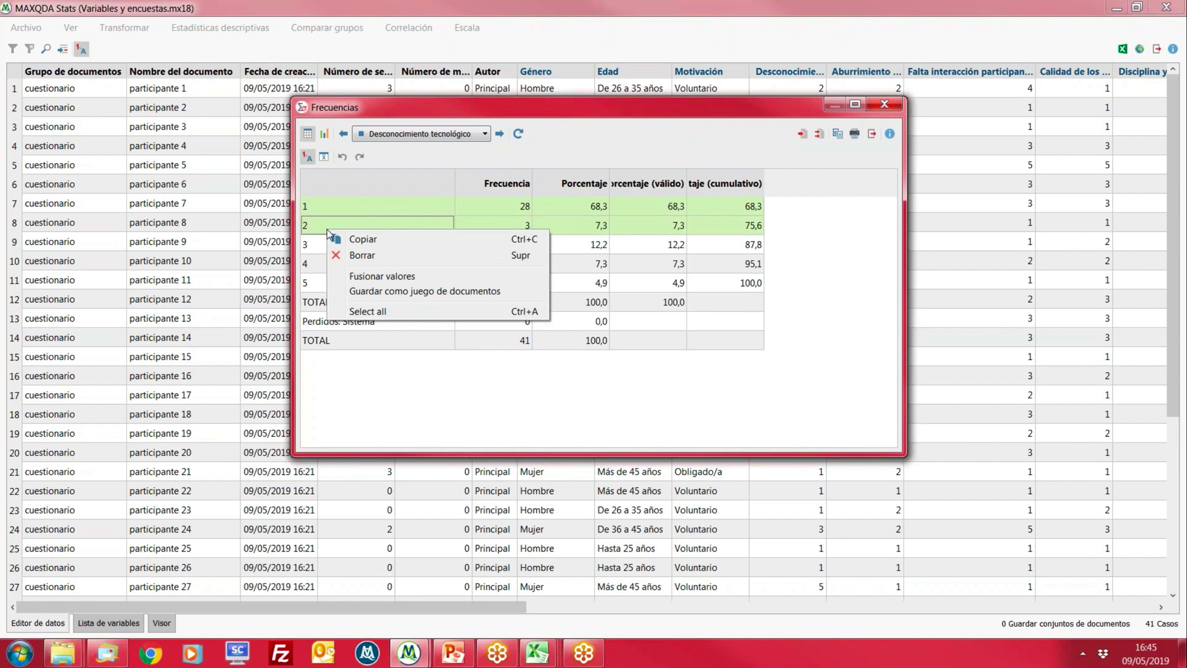
pyautogui.click(374, 273)
# View the merged Desconocimiento tecnológico frequencies as a bar chart and close the frequency results
pyautogui.rightClick(356, 214)
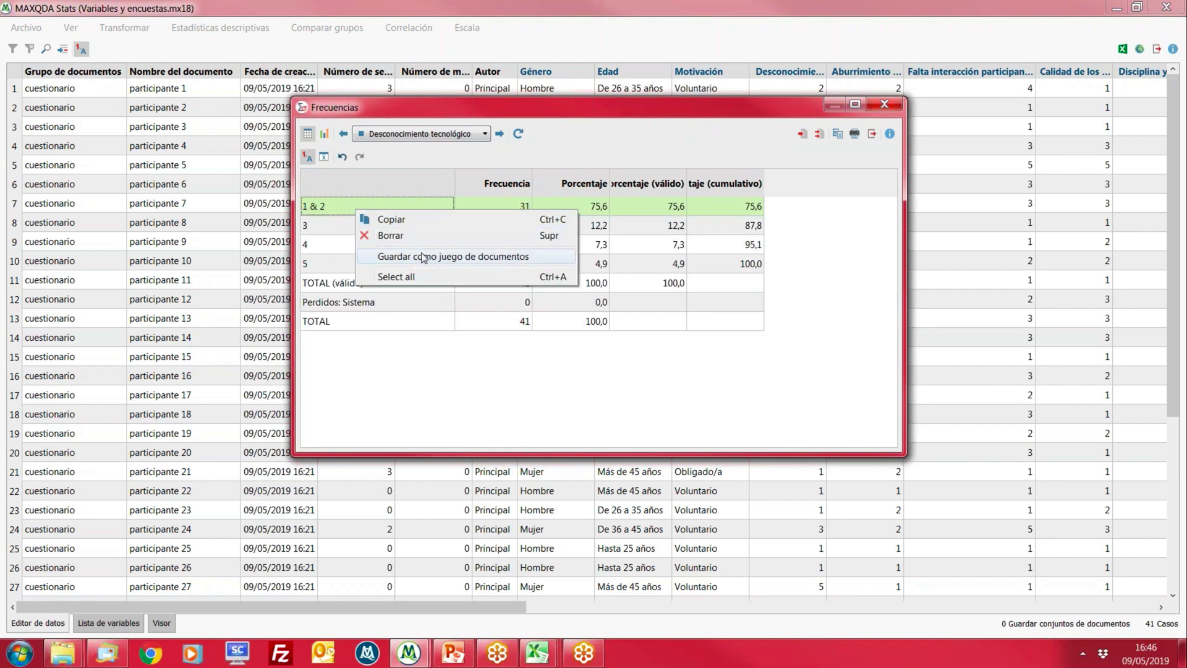
pyautogui.click(762, 129)
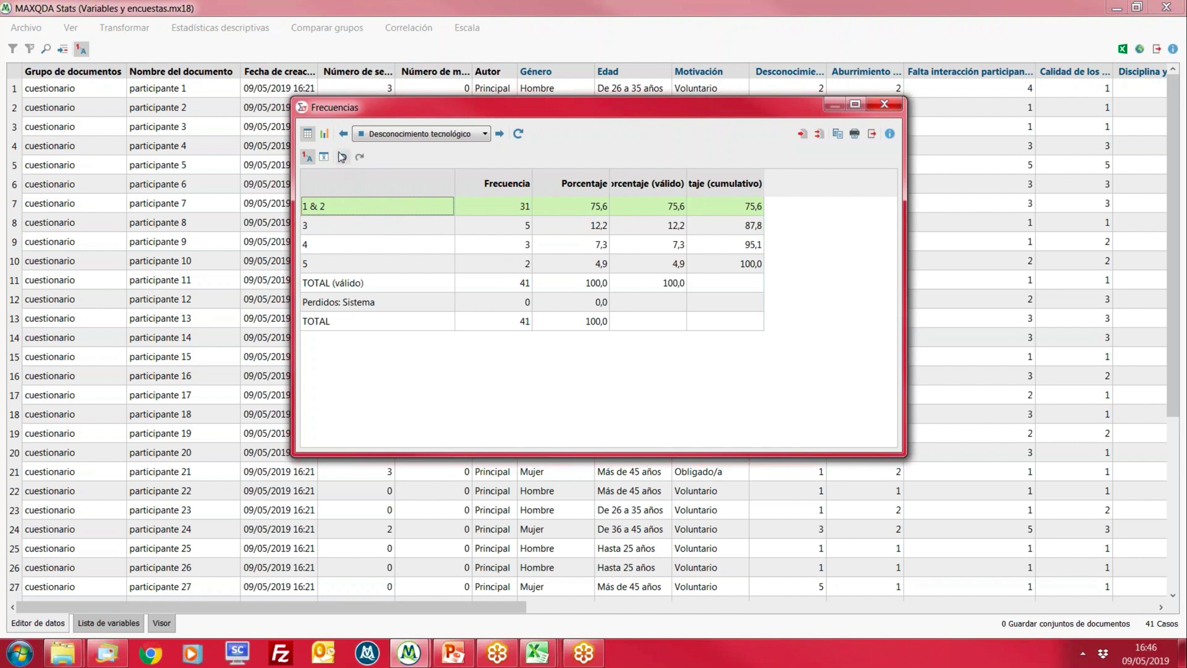
pyautogui.click(324, 134)
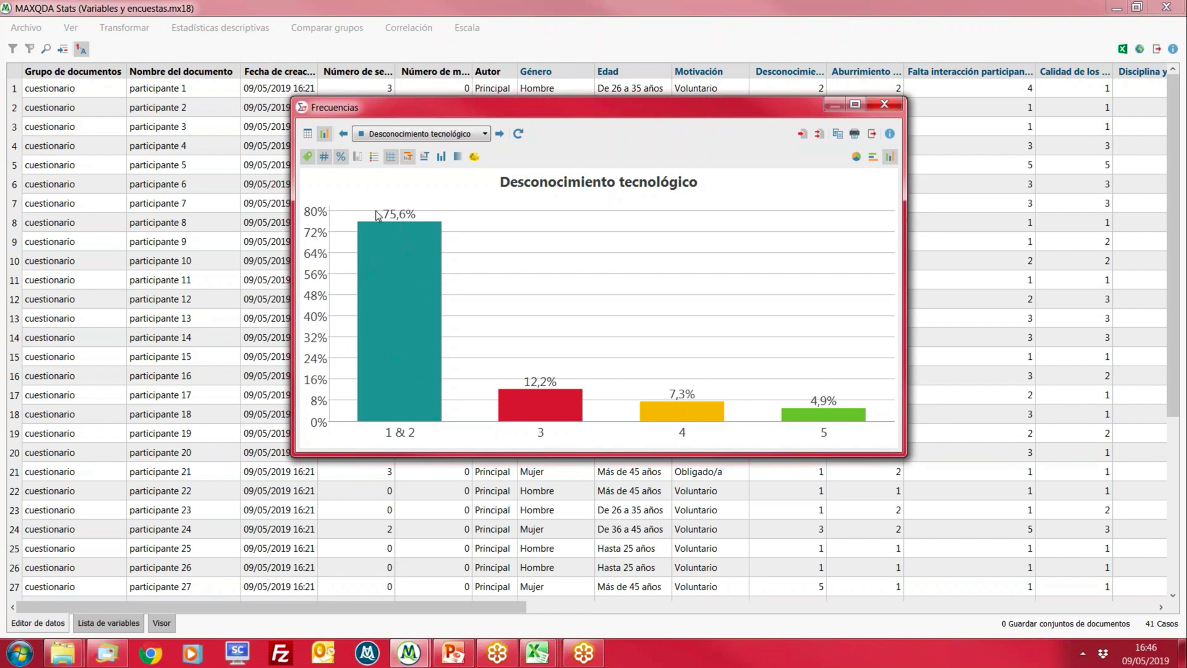
pyautogui.click(884, 104)
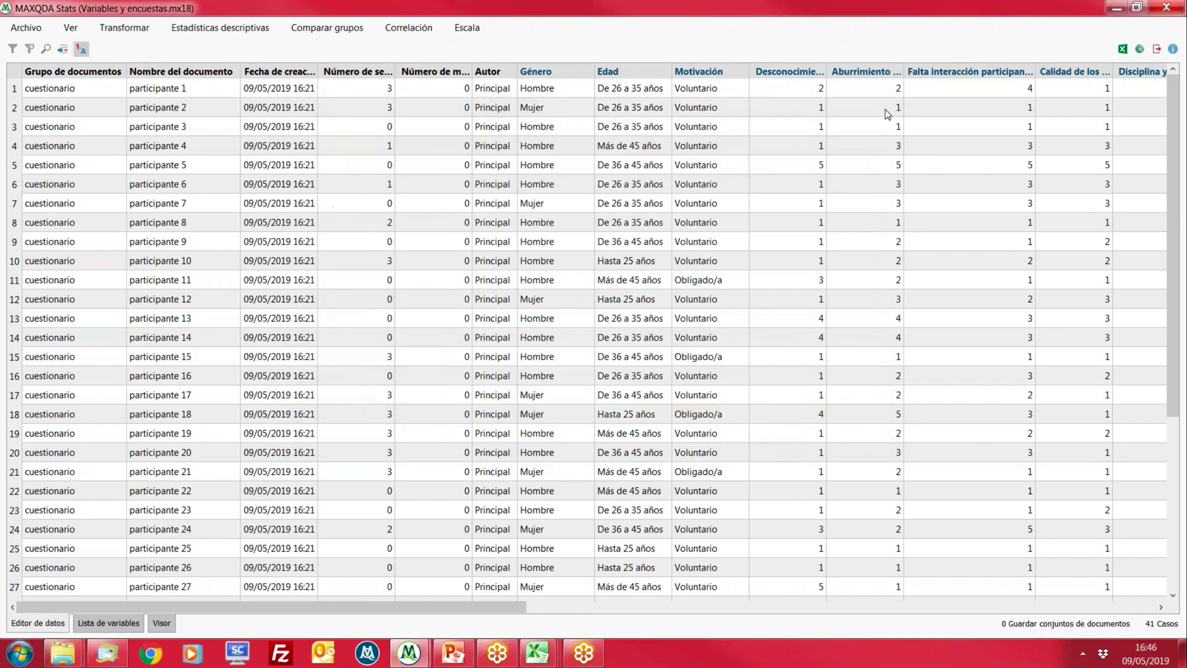
# Rerun the frequencies with the same variables and go to the Desconocimiento tecnológico table
pyautogui.click(257, 28)
pyautogui.click(216, 47)
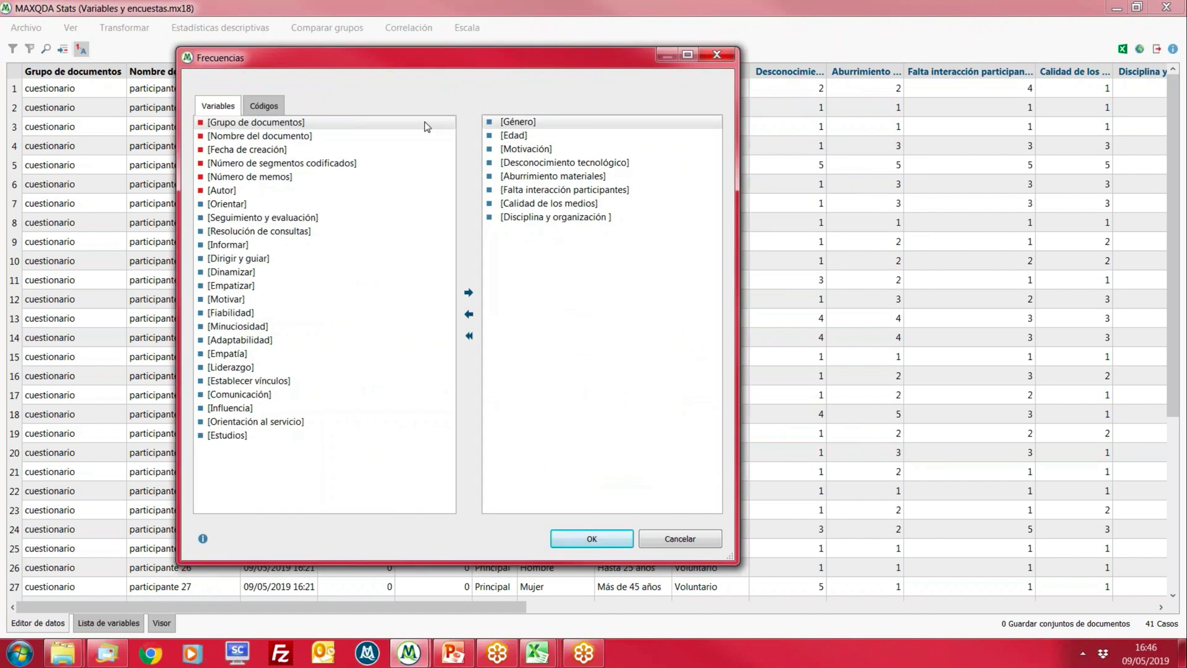
pyautogui.click(579, 538)
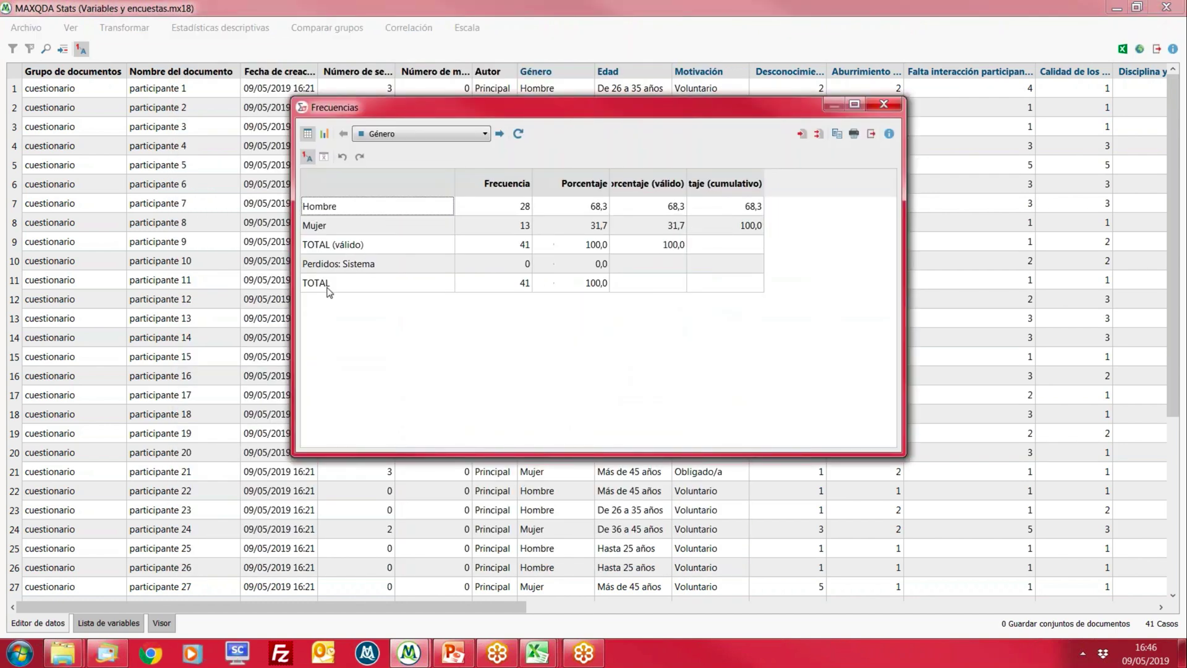
pyautogui.click(499, 134)
pyautogui.click(500, 134)
pyautogui.click(500, 133)
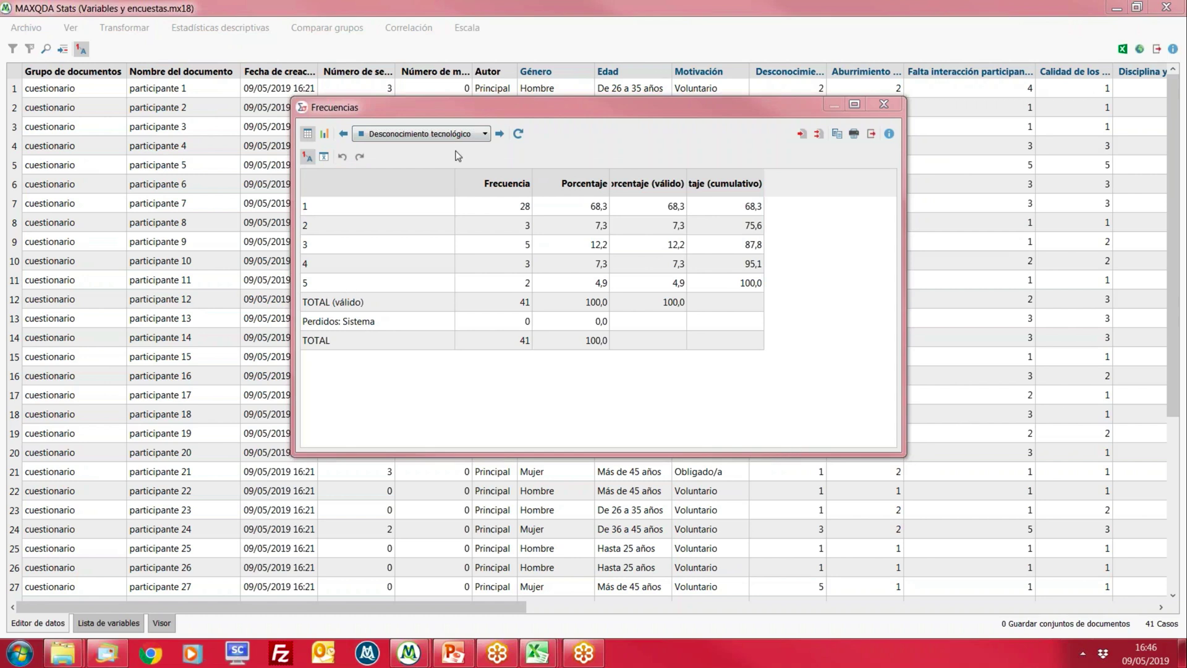
# Close the frequency results and return from Stats to the main project window
pyautogui.click(886, 105)
pyautogui.moveTo(874, 18); pyautogui.dragTo(674, 55)
pyautogui.click(841, 54)
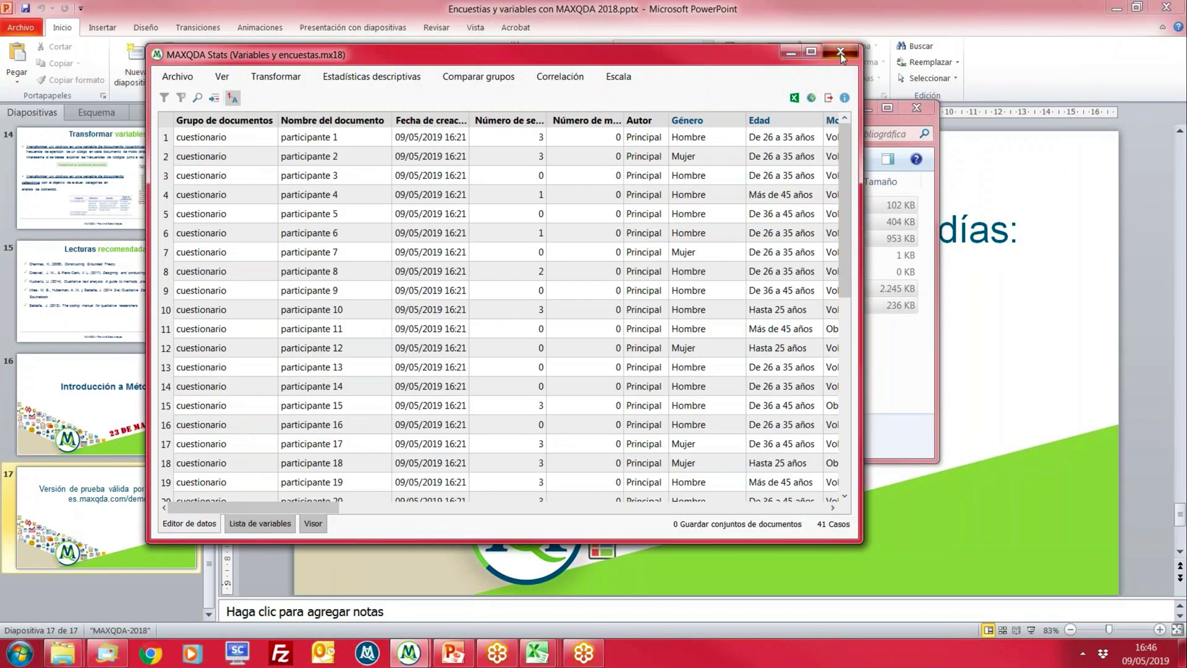
pyautogui.click(812, 53)
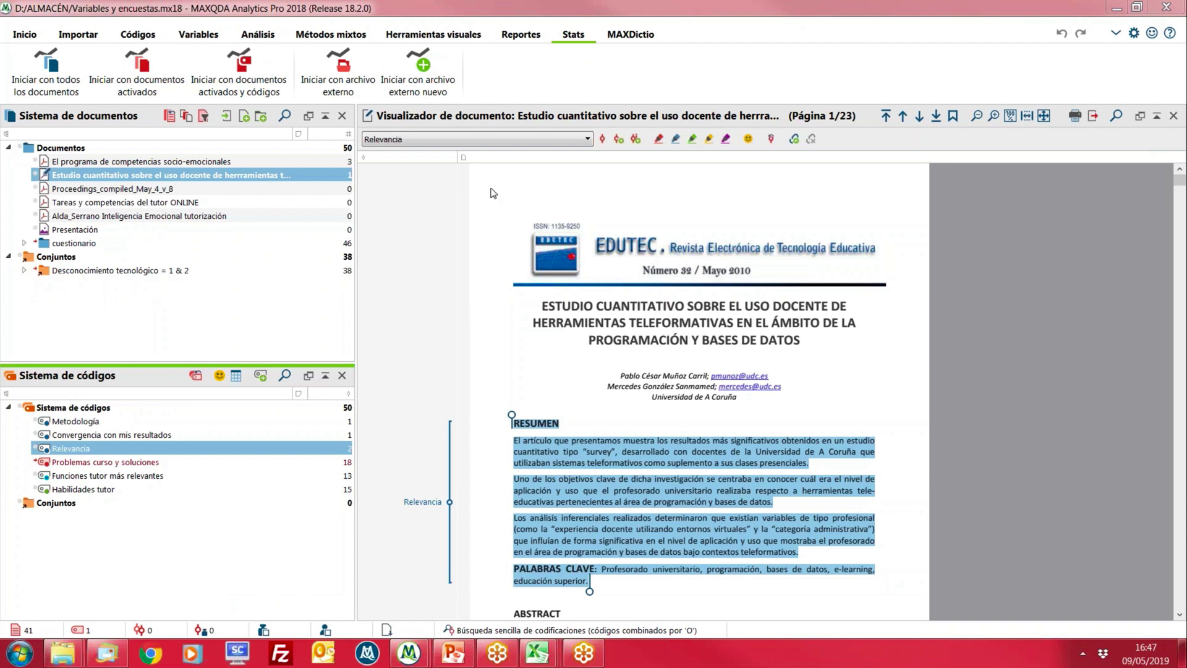
# Import the focus group transcript "Evaluación grupo-02.rtf" from Datos grupo focal, including its related media files but without keeping timestamps in the text
pyautogui.click(71, 37)
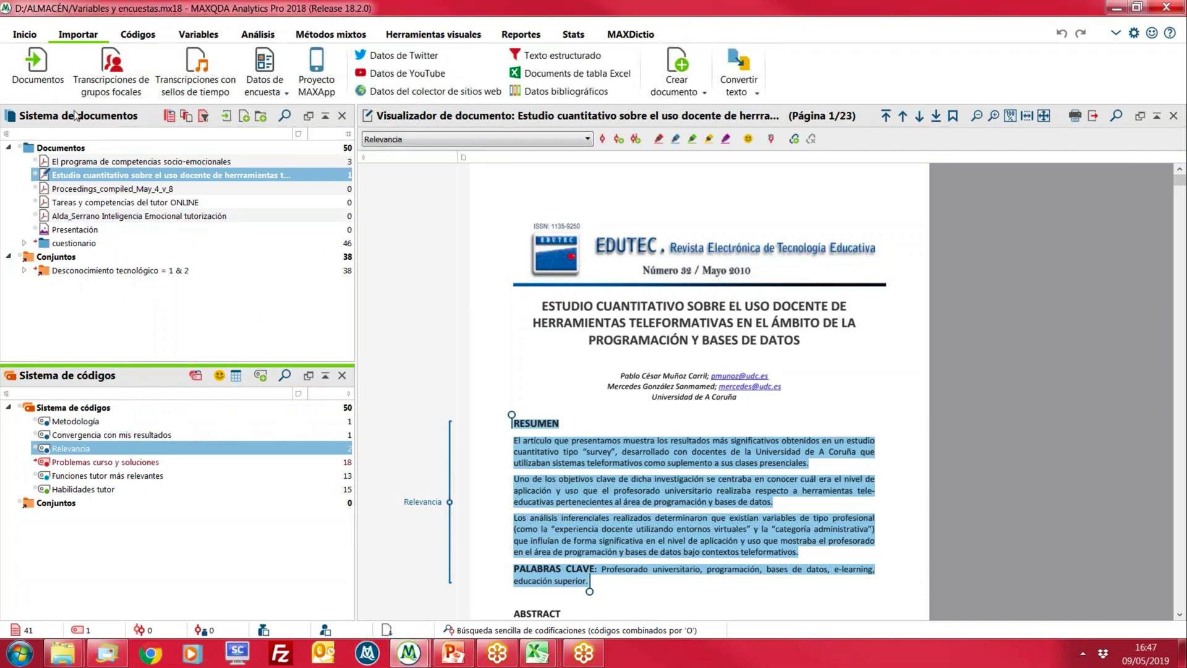
pyautogui.click(110, 95)
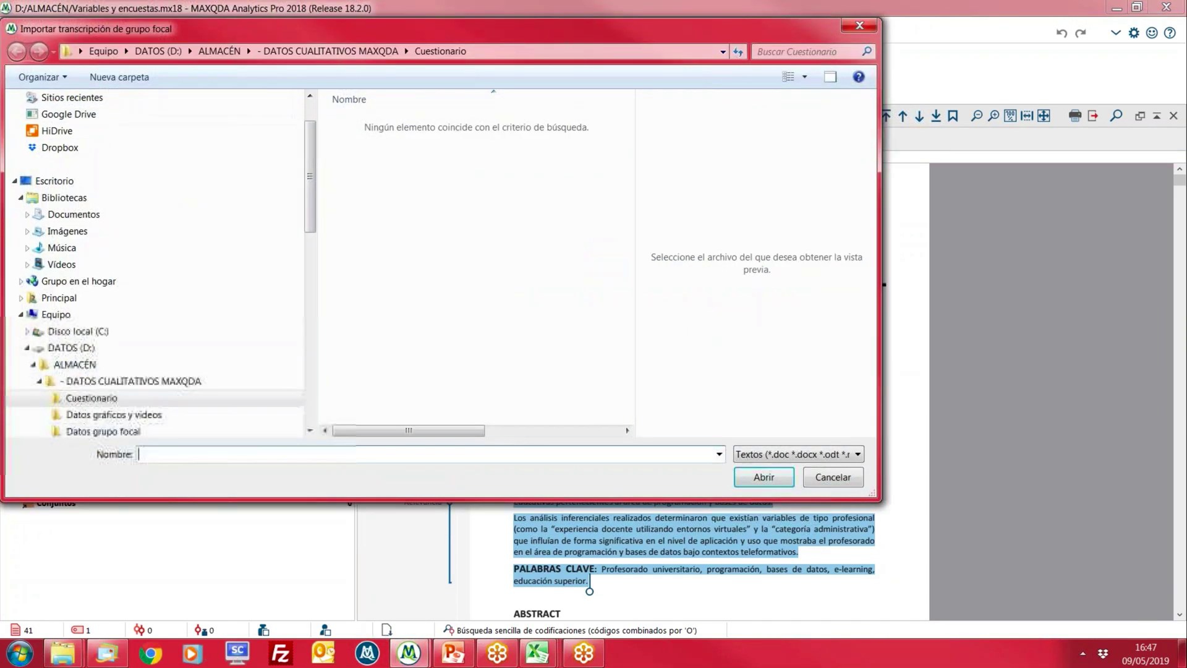
pyautogui.click(105, 431)
pyautogui.doubleClick(396, 123)
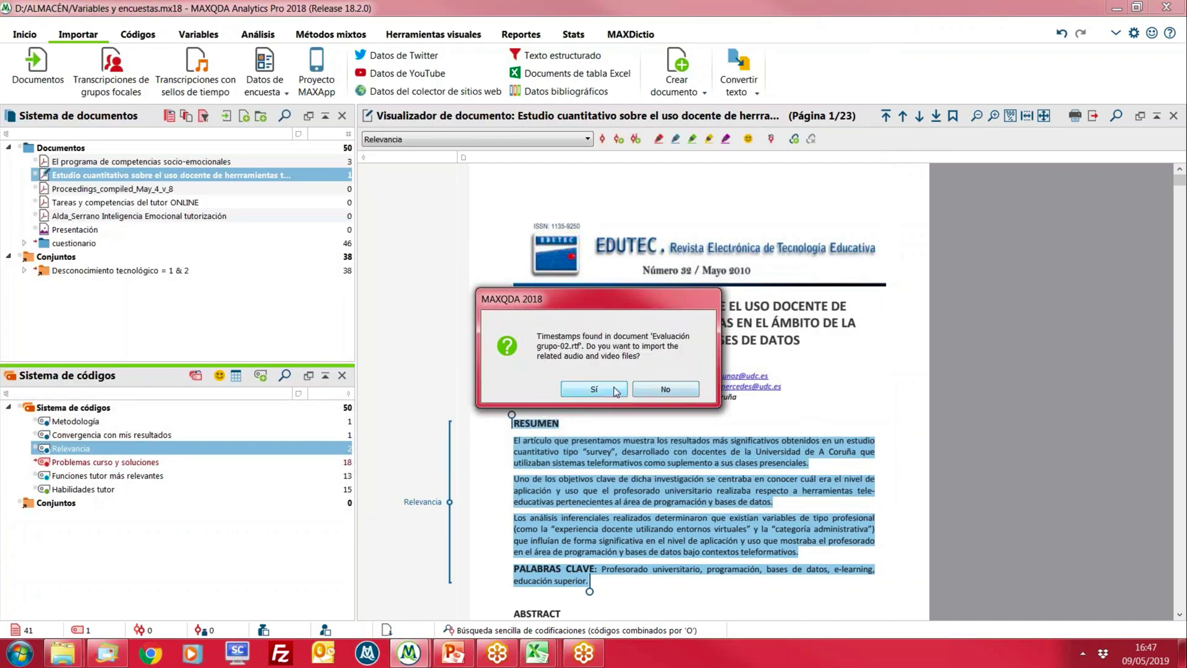
pyautogui.click(616, 391)
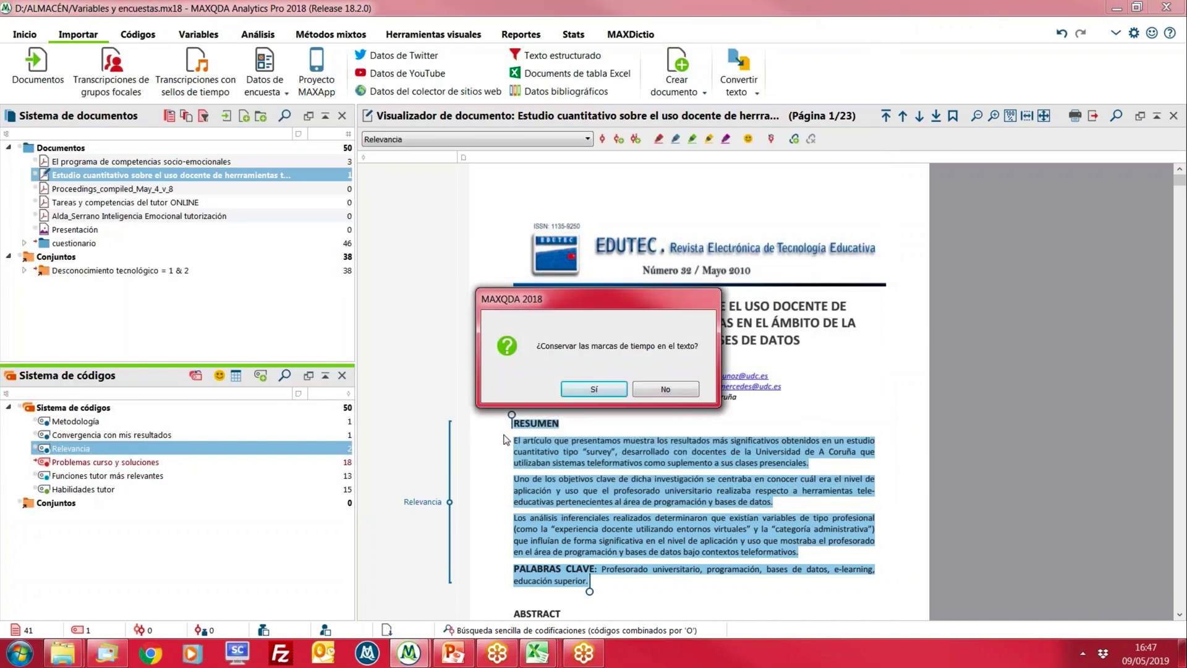
pyautogui.click(663, 389)
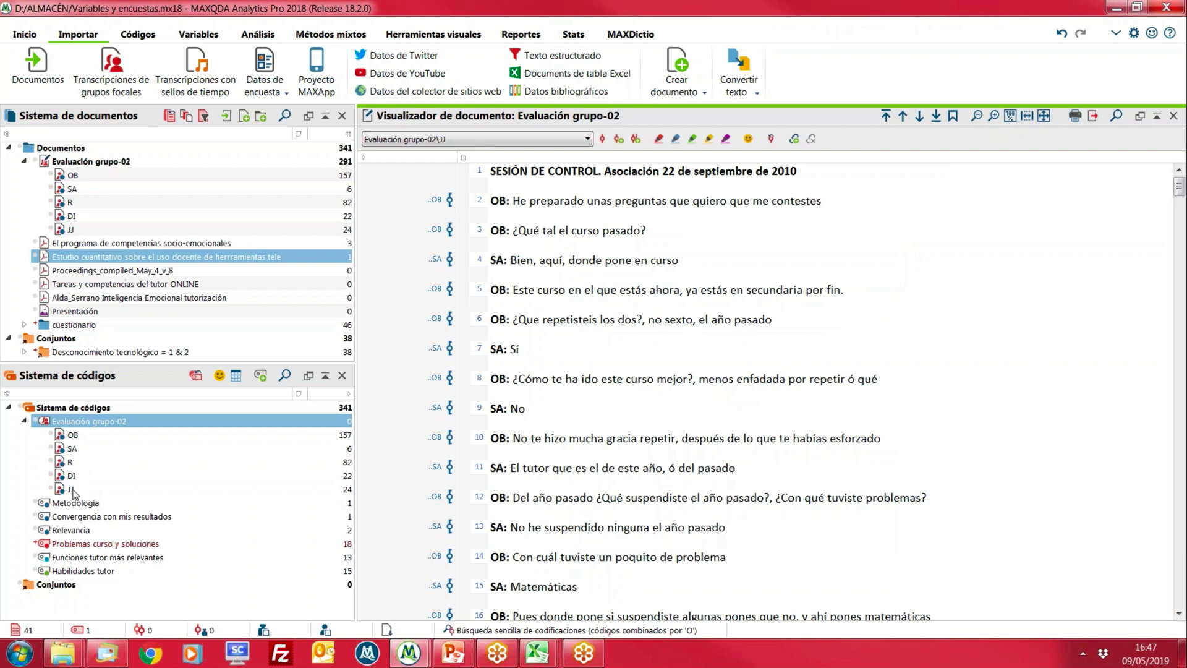
# In the focus group participants overview for Evaluación grupo-02, create a text variable named "Edad"
pyautogui.rightClick(74, 162)
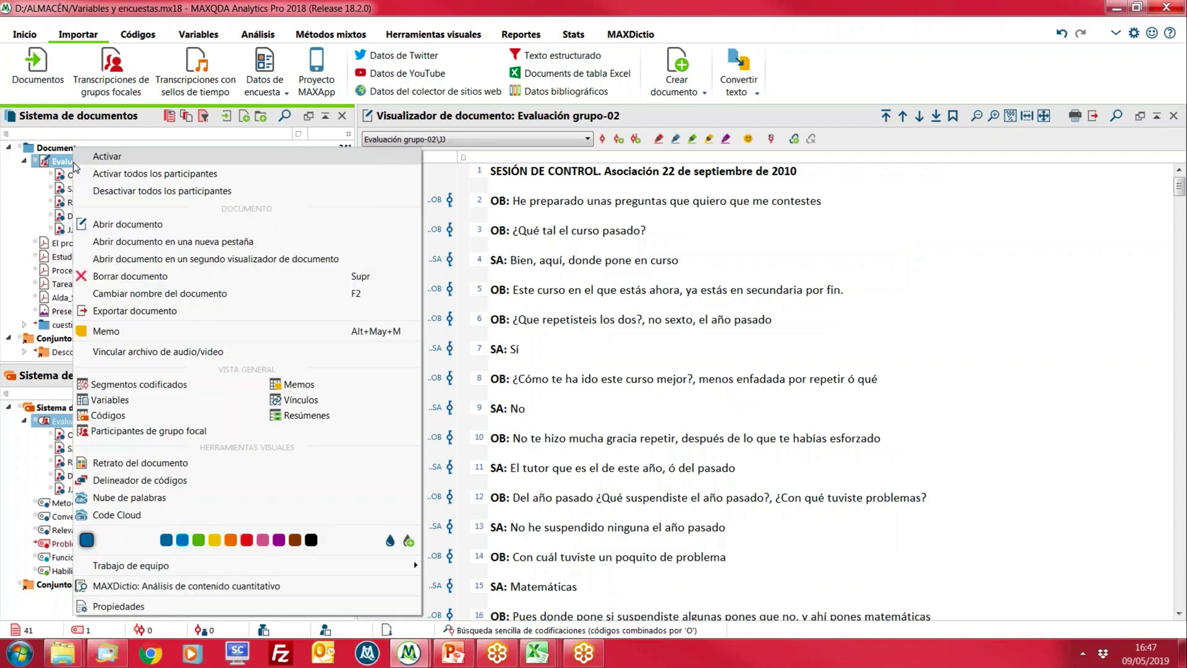
pyautogui.click(219, 438)
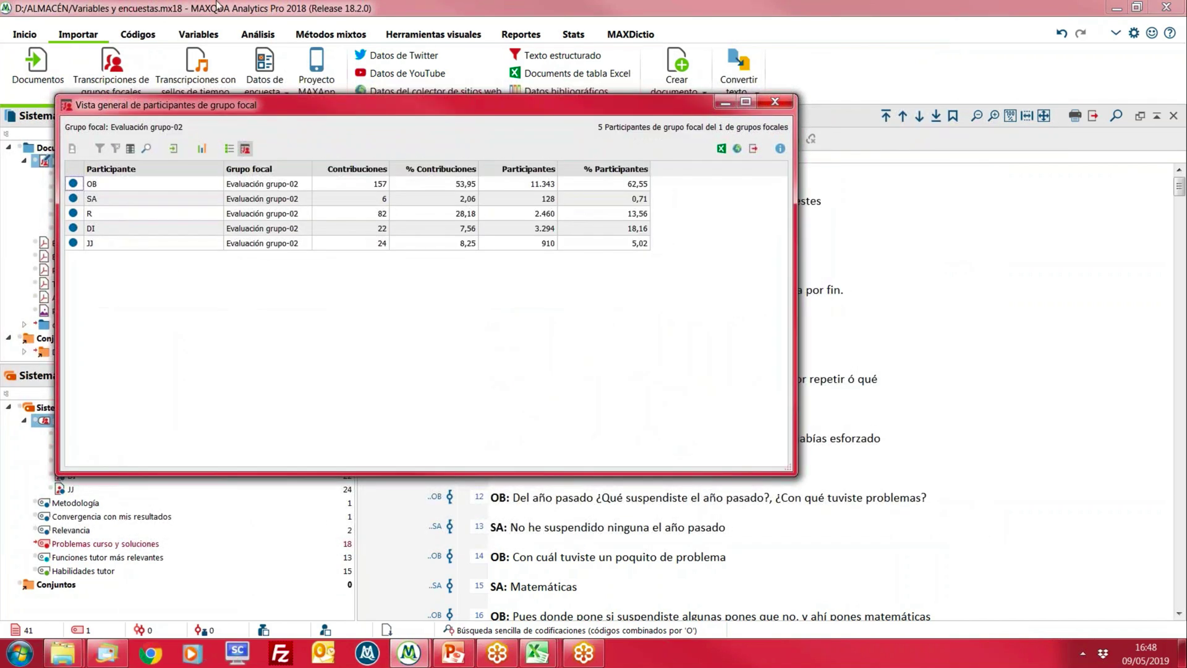
pyautogui.click(229, 150)
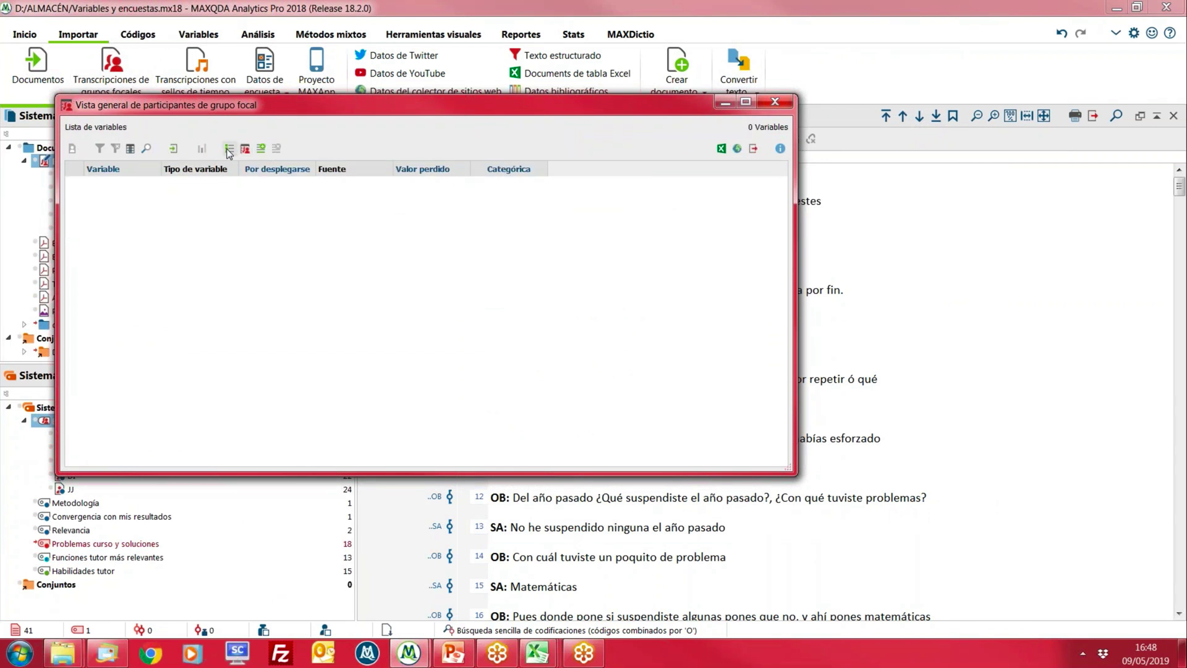
pyautogui.click(260, 148)
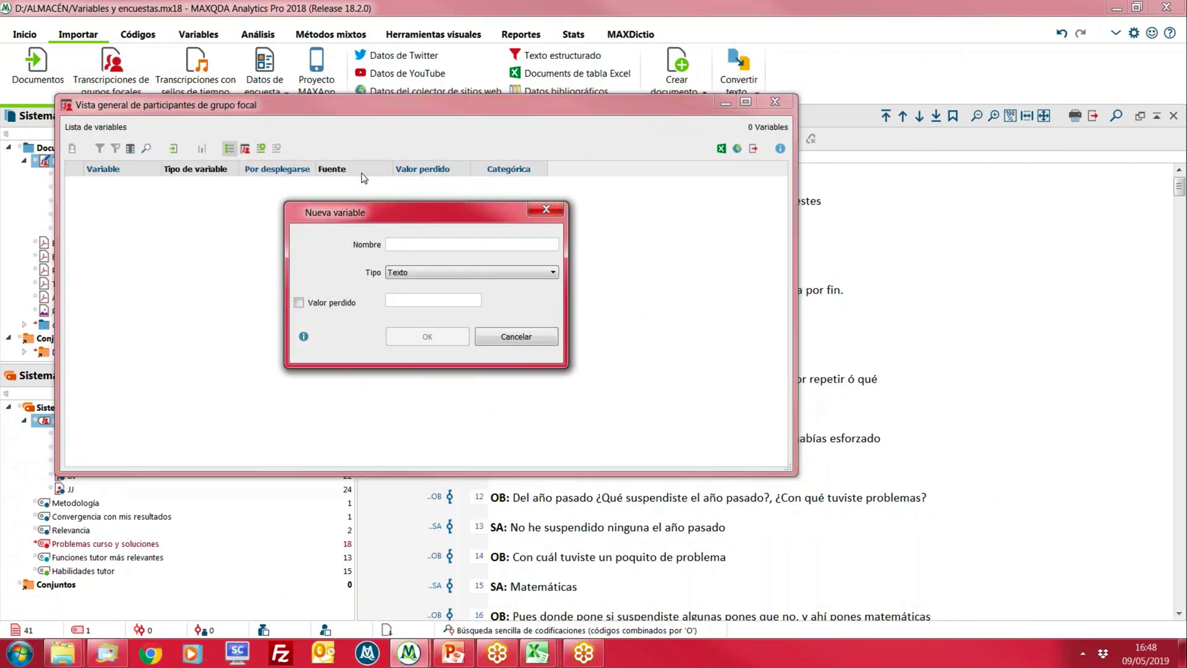
pyautogui.write('Edad')
pyautogui.press('Return')
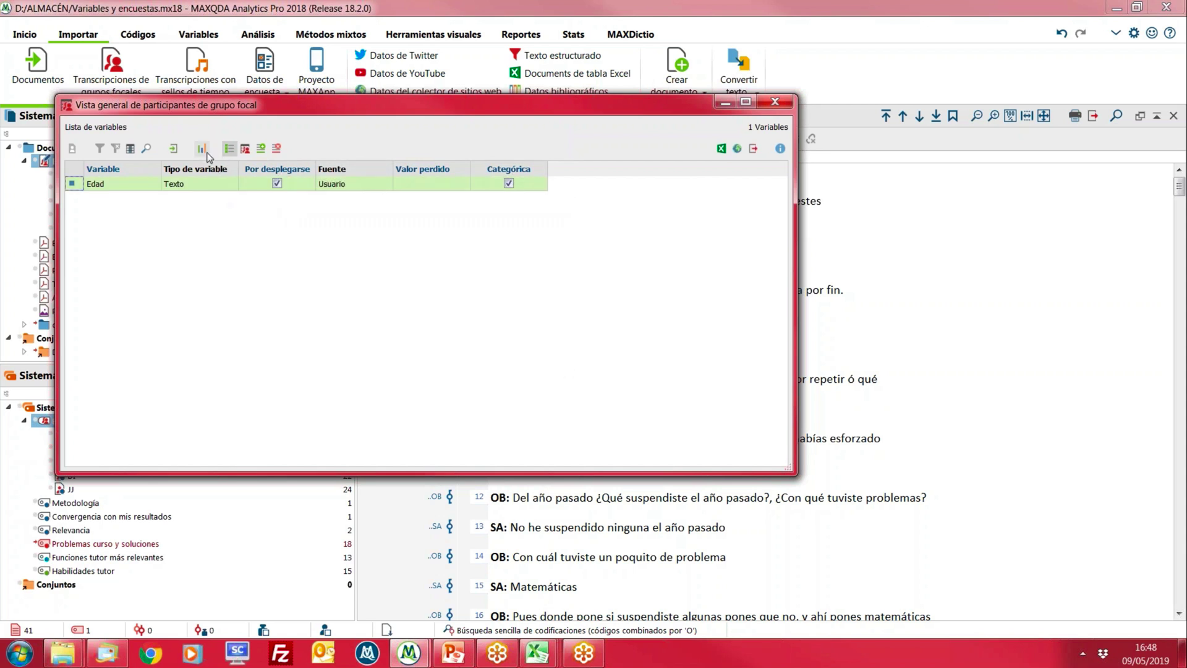
# In the participants table, enter the Edad values: OB 10, SA 11, R 10, DI 12 and JJ 9
pyautogui.click(246, 149)
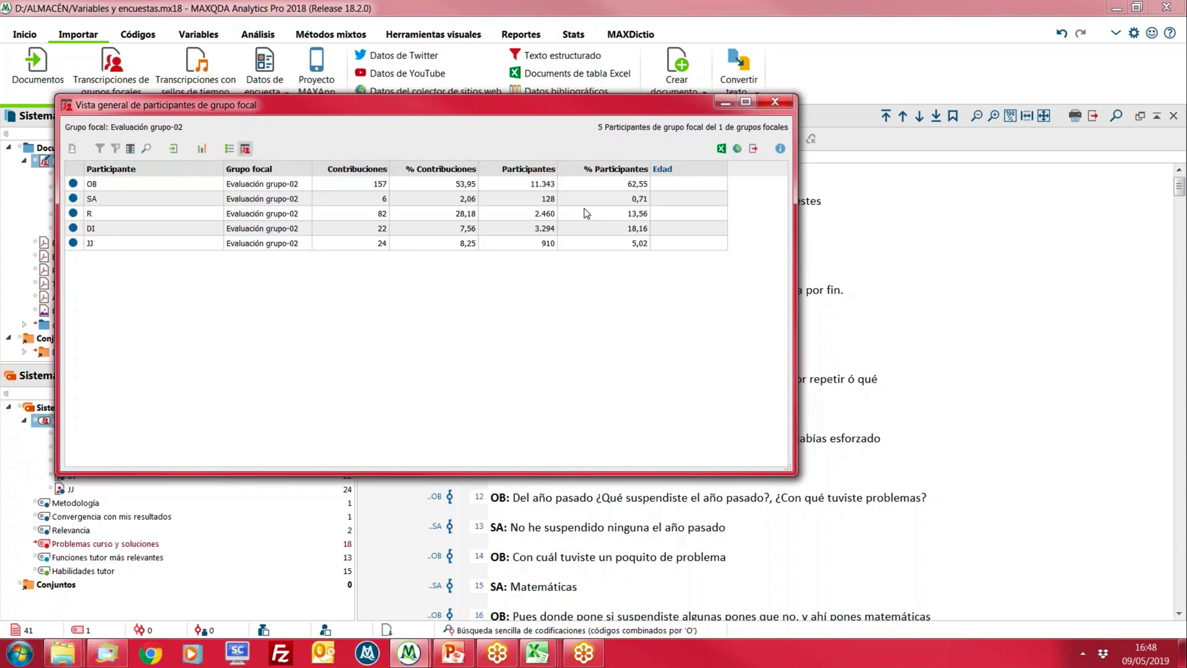
pyautogui.doubleClick(673, 184)
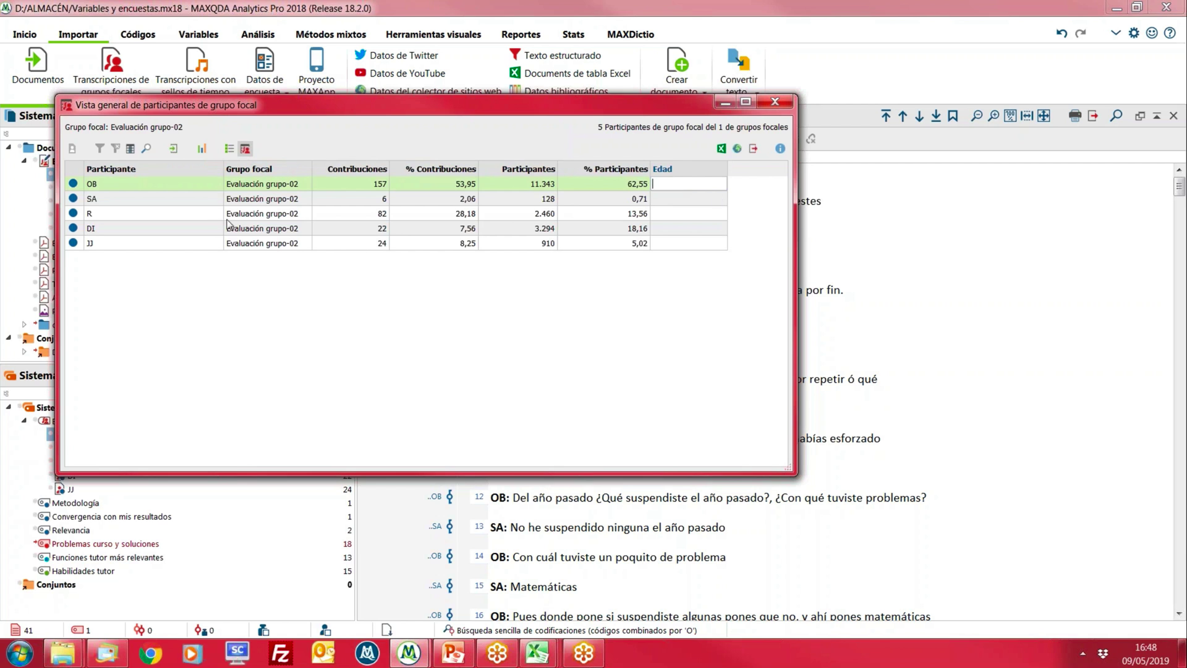
pyautogui.write('10')
pyautogui.press('Return')
pyautogui.press('Return')
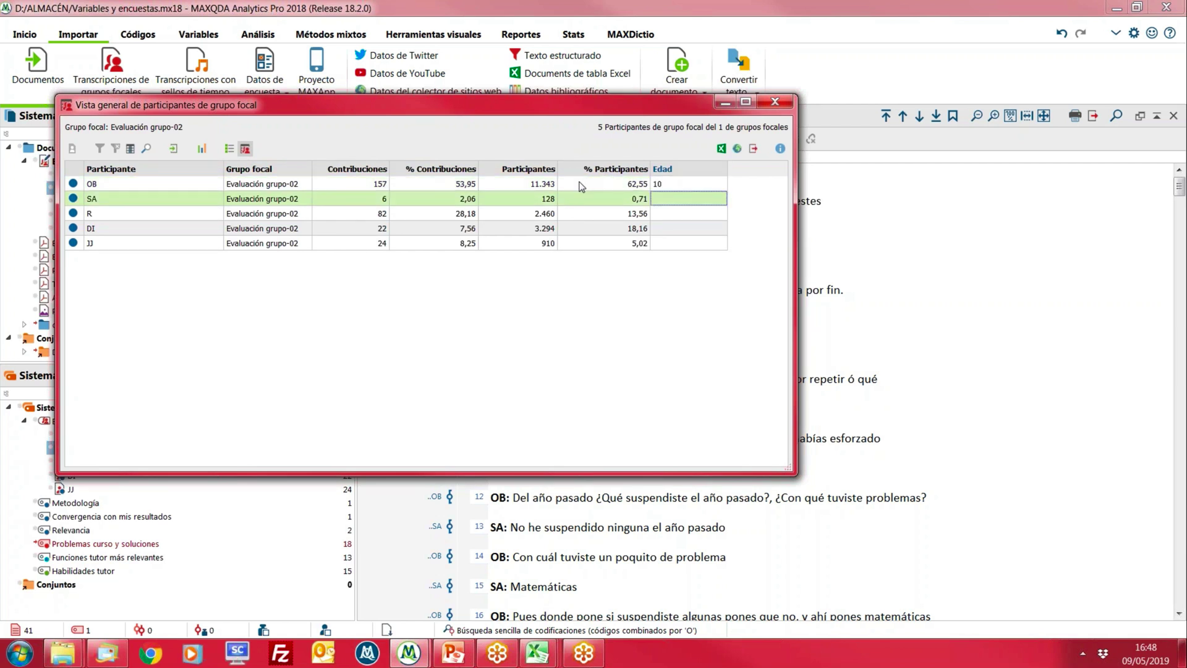
pyautogui.write('11')
pyautogui.press('Return')
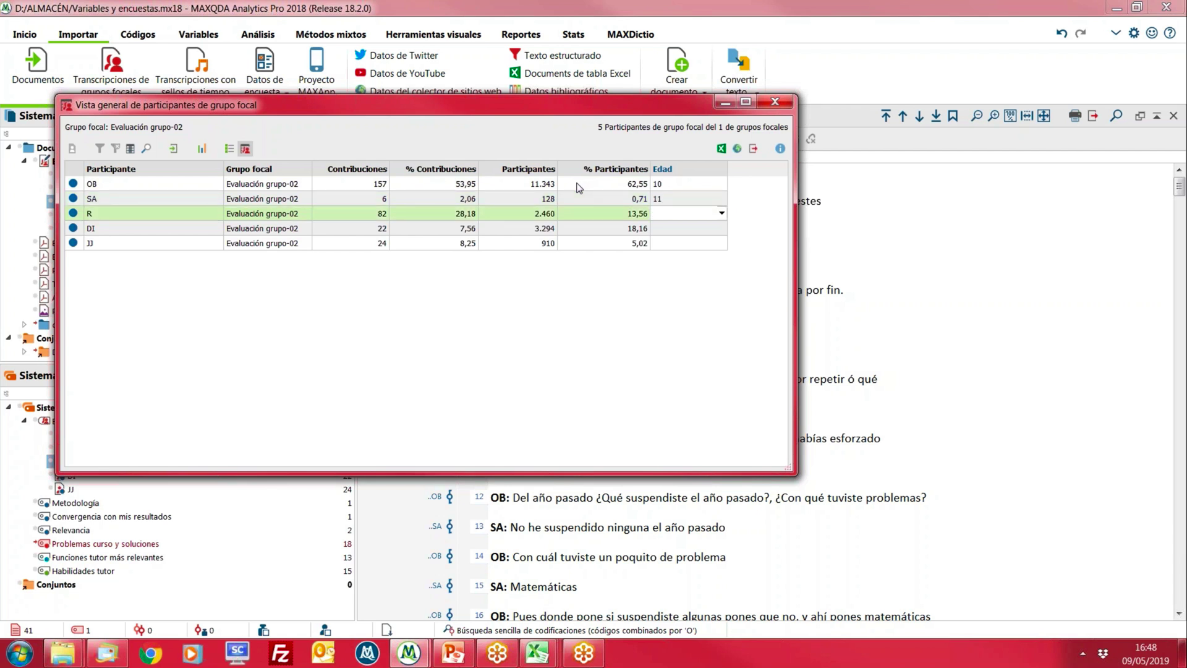
pyautogui.press('Return')
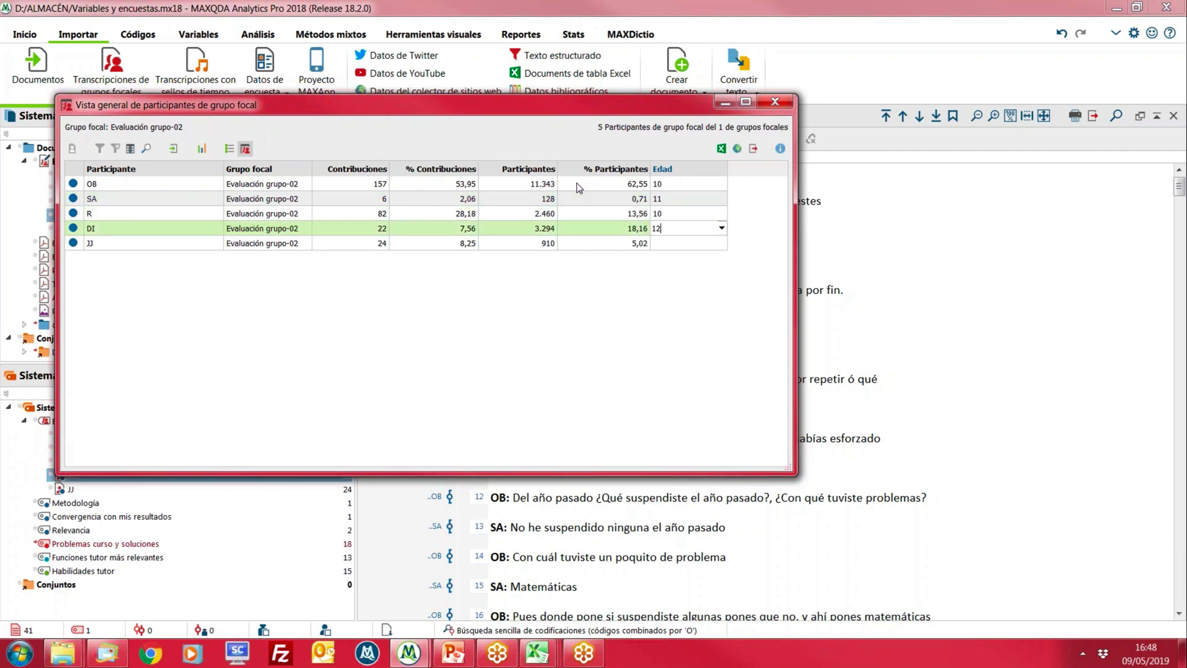
pyautogui.press('Return')
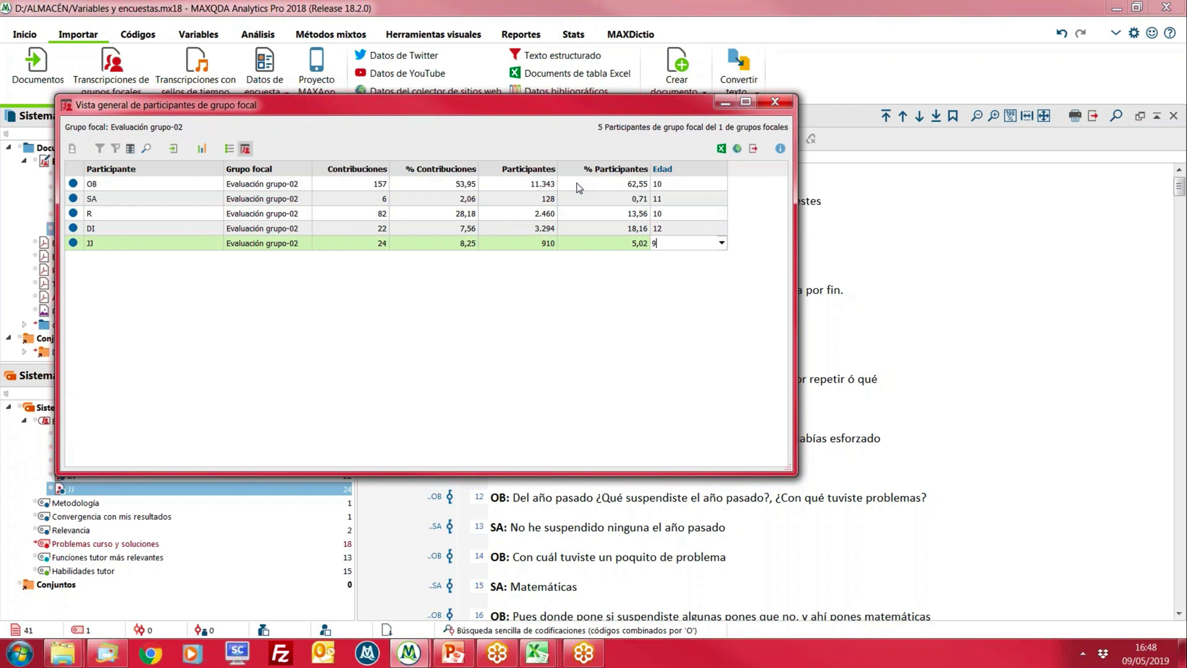
pyautogui.write('9')
pyautogui.press('Return')
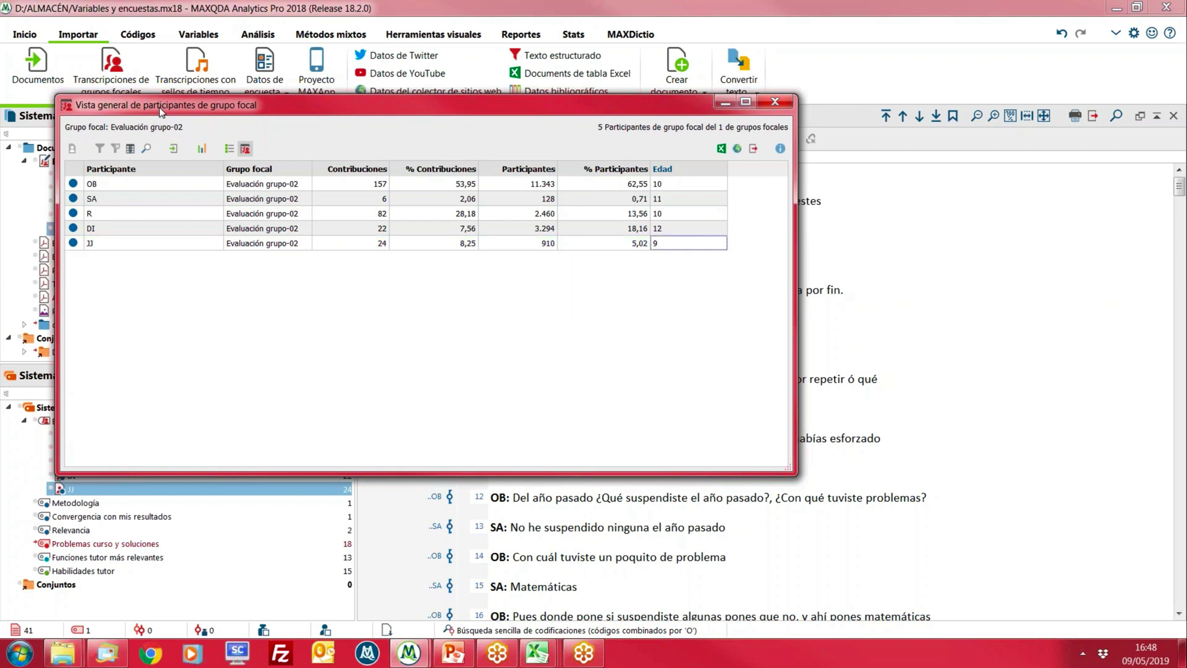
# Close the focus group participants overview and collapse the Evaluación grupo-02 entry in the document system
pyautogui.moveTo(161, 107); pyautogui.dragTo(331, 72)
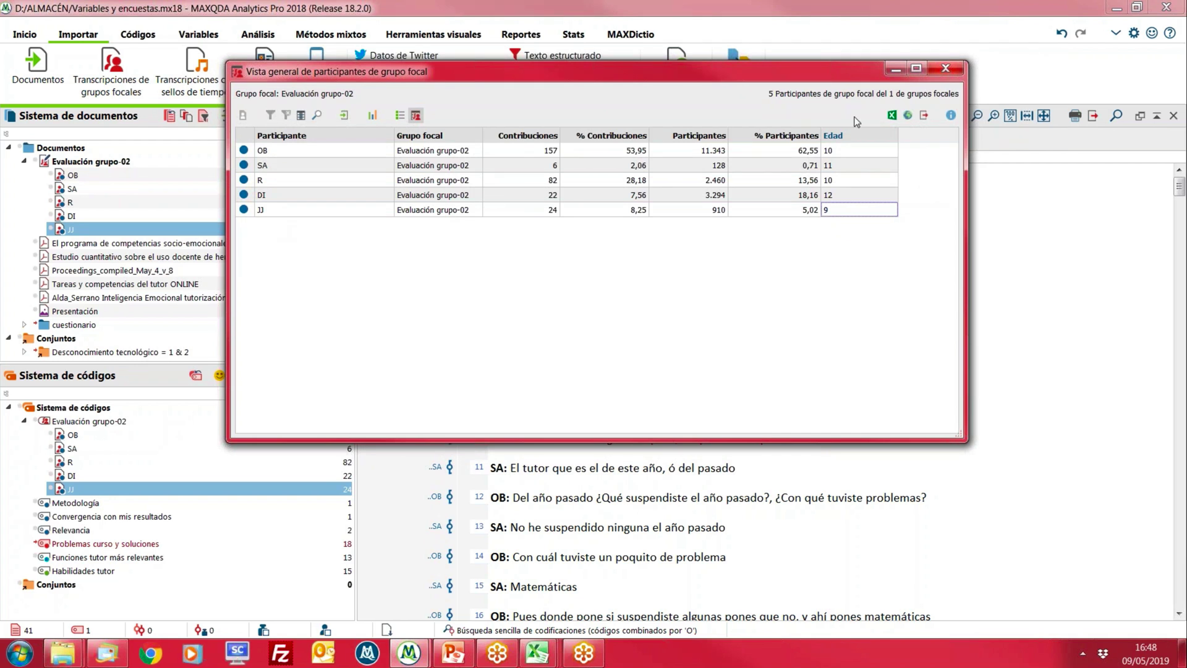
pyautogui.click(946, 69)
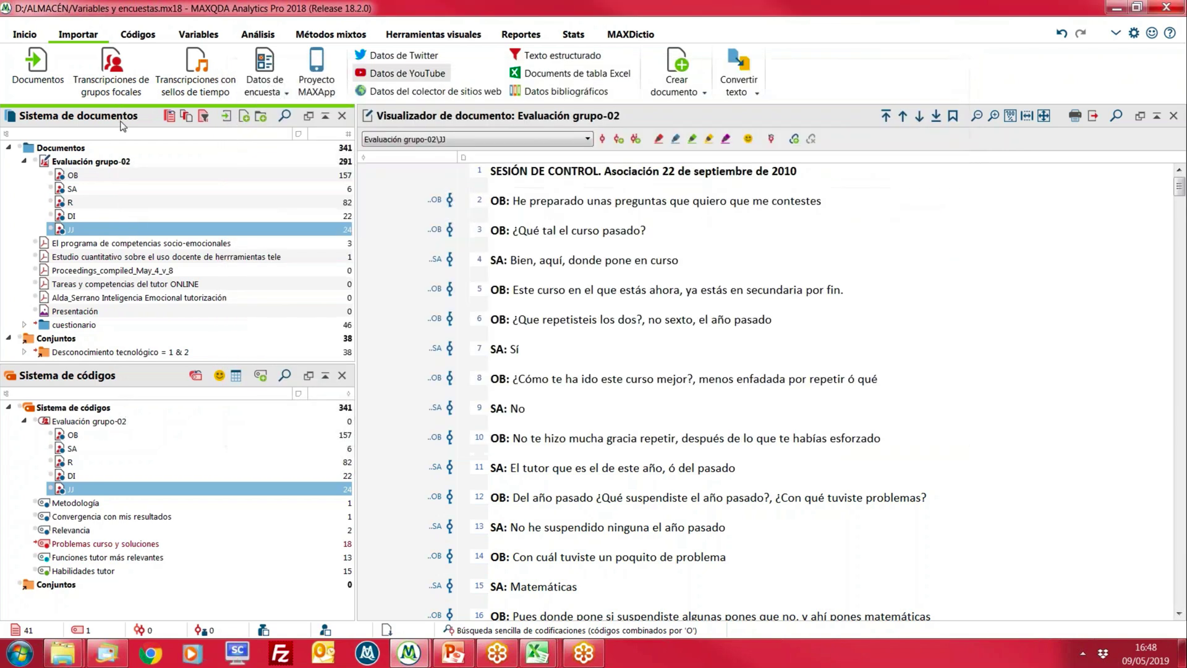
pyautogui.click(24, 162)
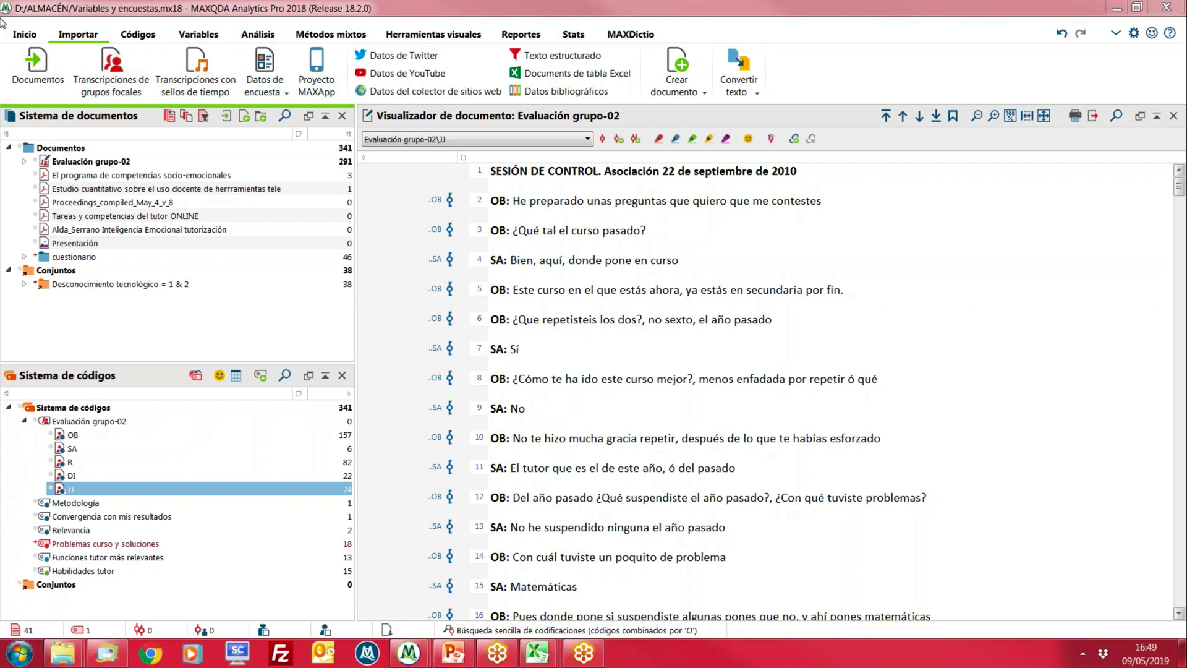
# Open survey data categorization for the code "Problemas curso y soluciones", restricted to activated documents, in a maximized window
pyautogui.click(255, 35)
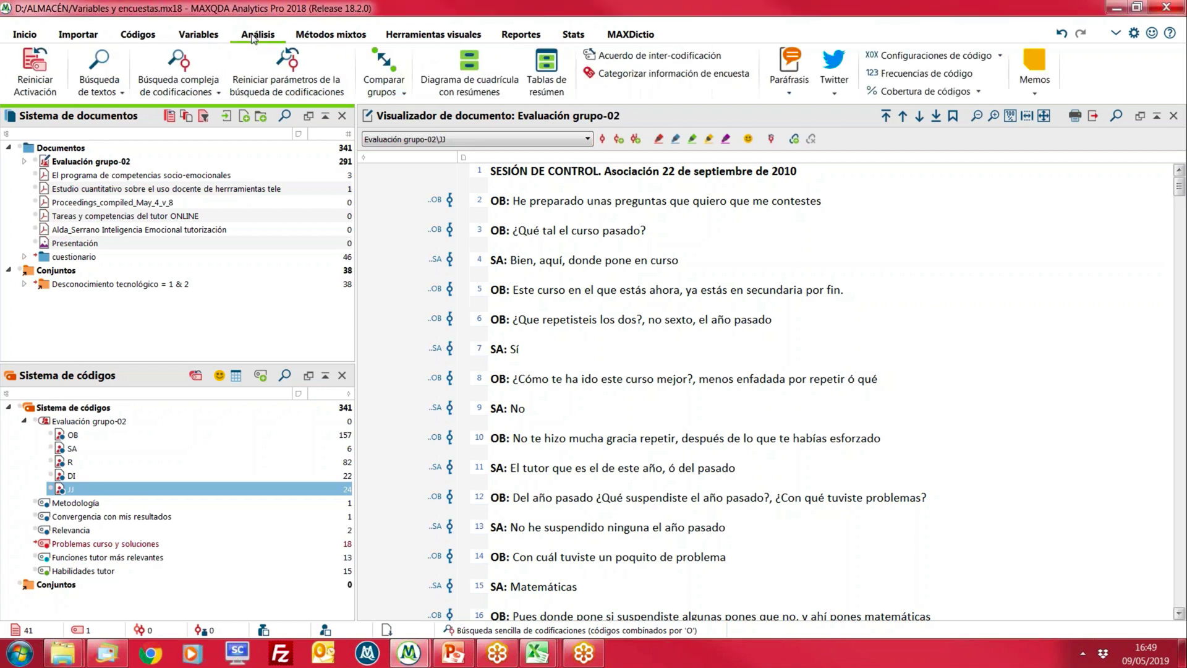
pyautogui.click(655, 78)
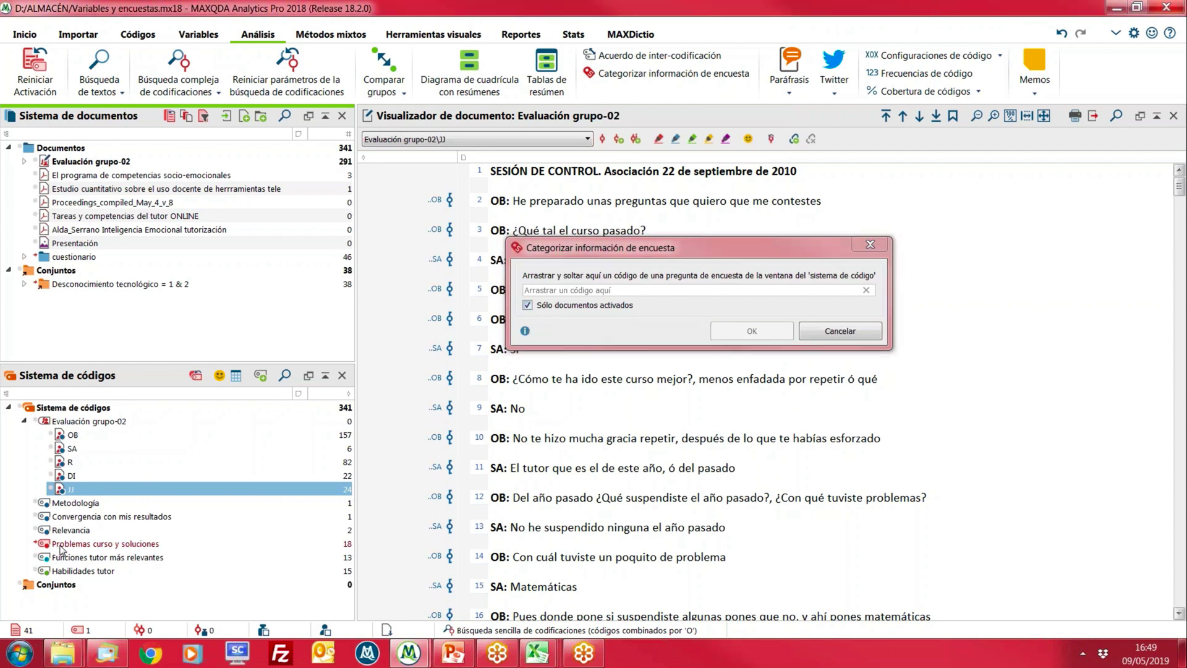
pyautogui.moveTo(62, 548); pyautogui.dragTo(608, 297)
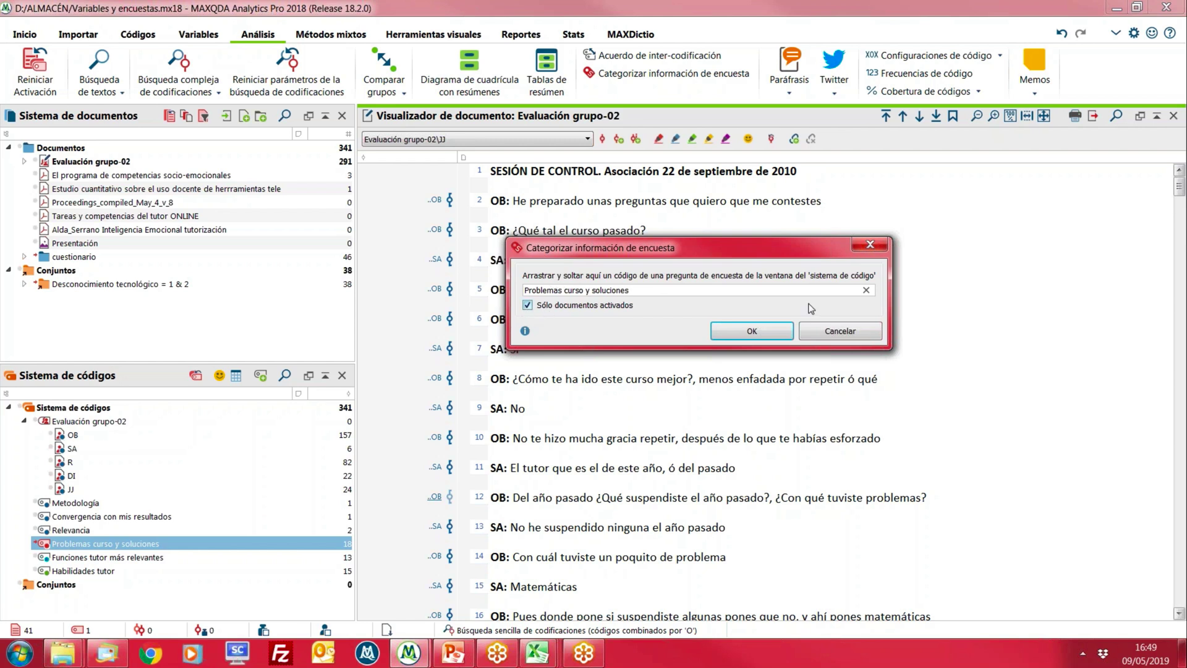
pyautogui.click(780, 335)
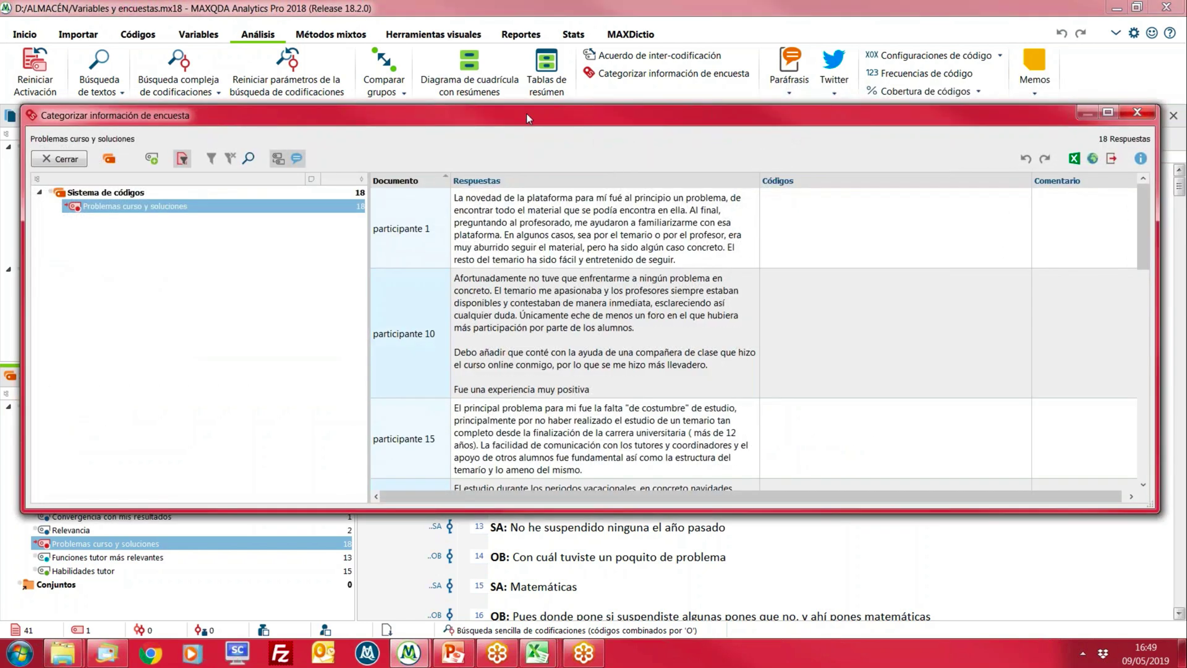
pyautogui.doubleClick(531, 117)
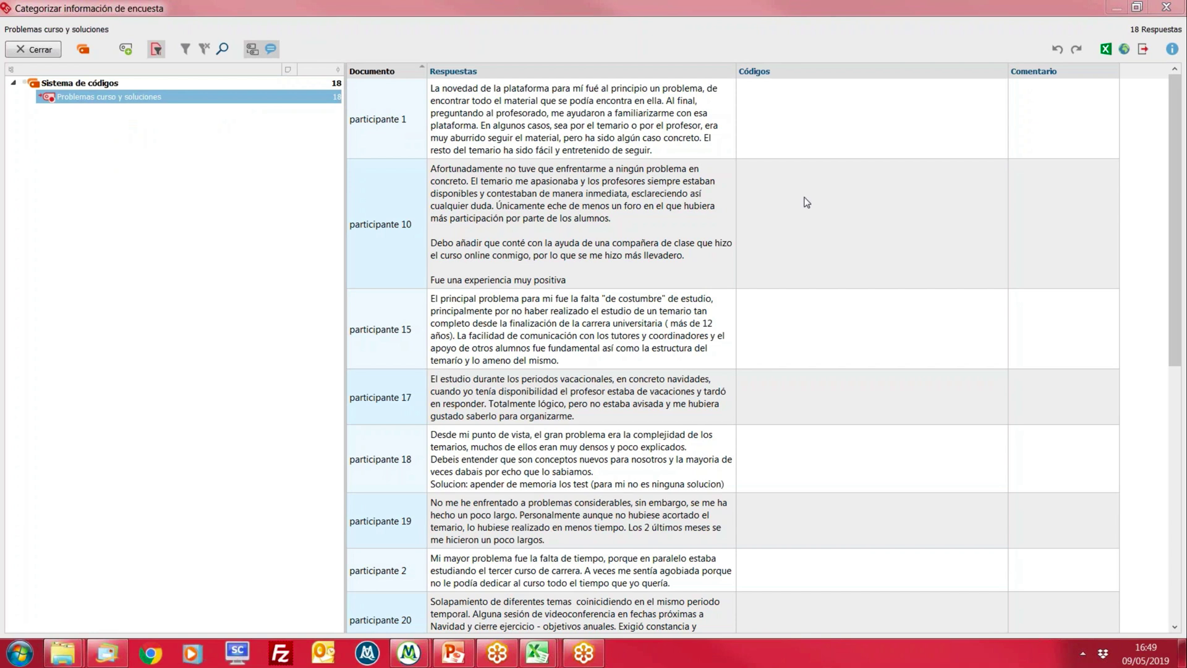
pyautogui.click(270, 49)
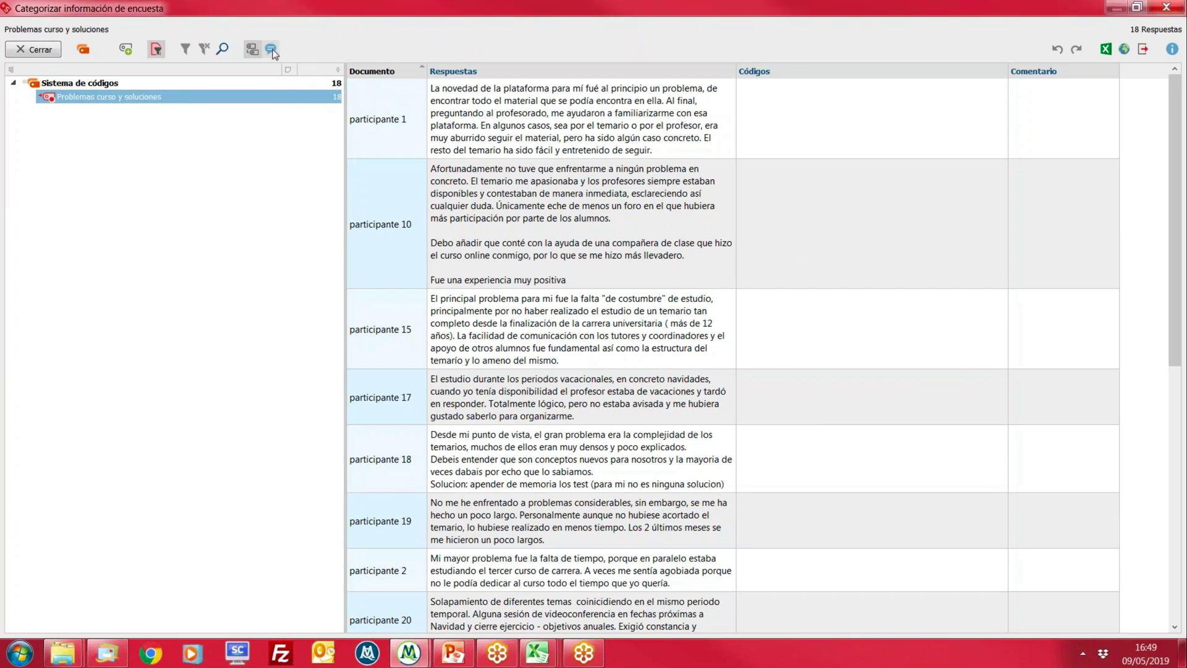
pyautogui.click(270, 49)
# Create the subcode "Problema tecnológico" under Problemas curso y soluciones and assign it to participante 1's response
pyautogui.click(460, 127)
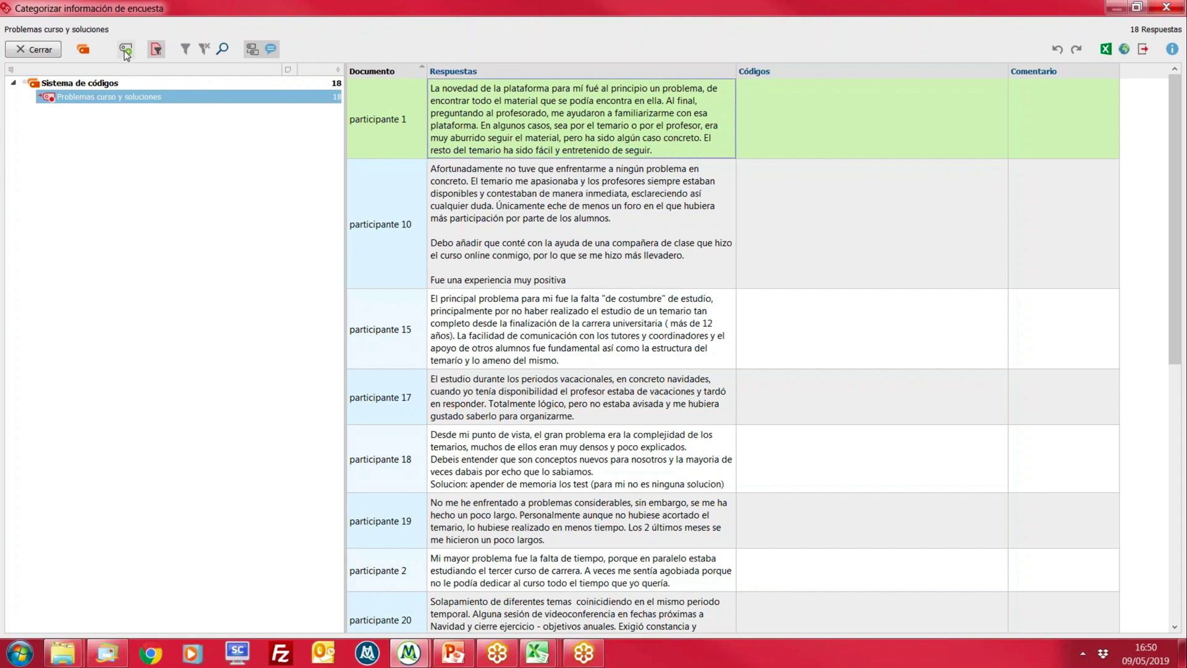
pyautogui.click(126, 51)
pyautogui.write('P')
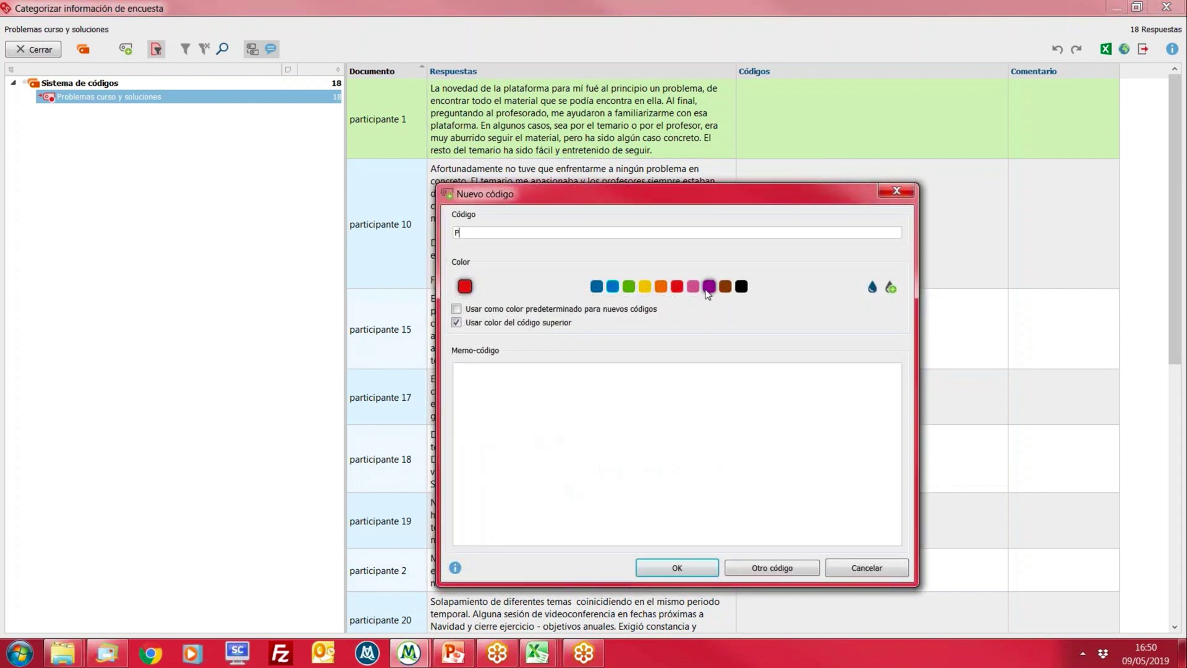
pyautogui.write('roblema tecnológico')
pyautogui.press('Return')
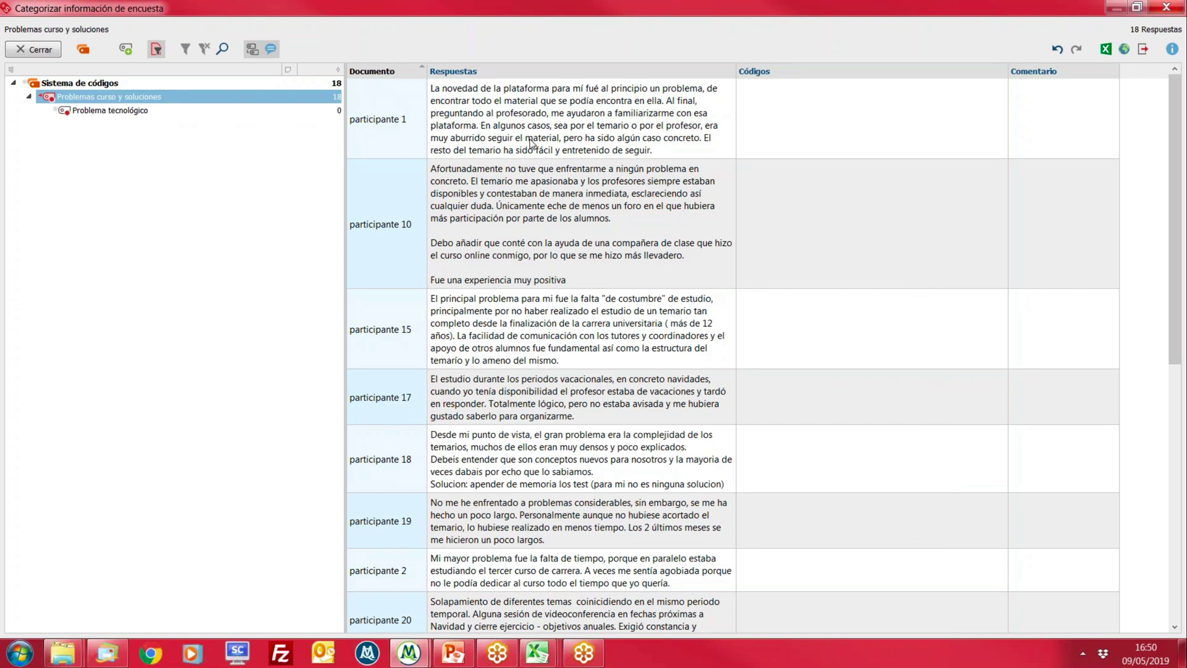
pyautogui.moveTo(534, 143); pyautogui.dragTo(136, 115)
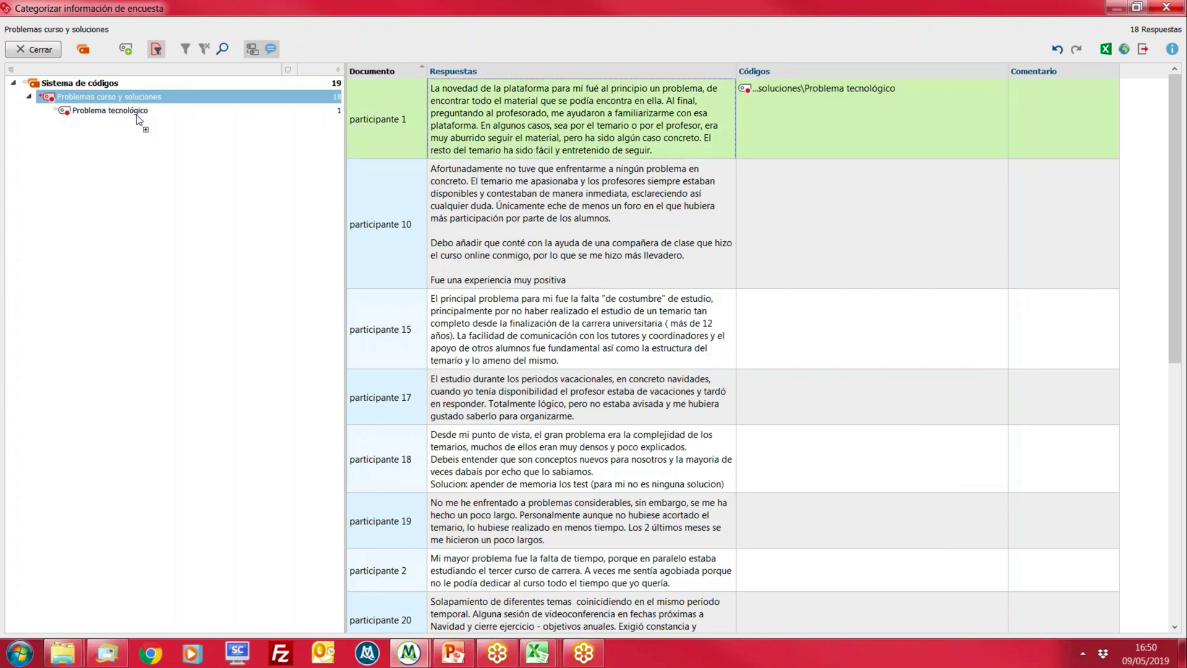
# Add the subcode "Material aburrido" under Problemas curso y soluciones and code participante 1's response with it
pyautogui.click(125, 49)
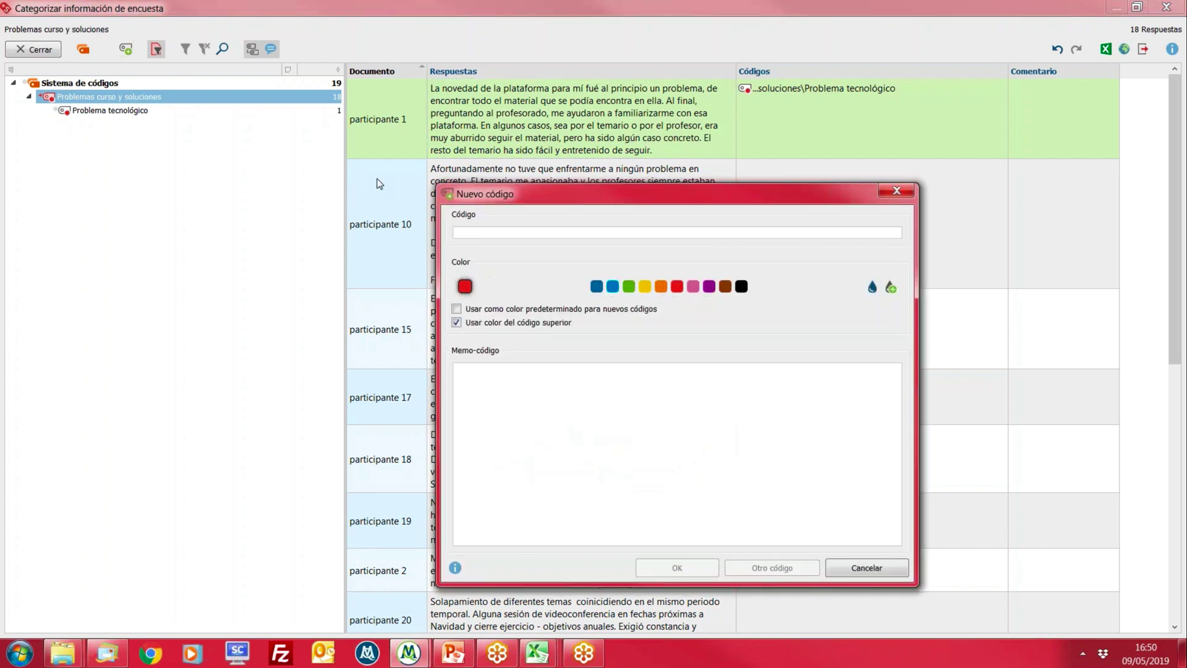
pyautogui.write('Material')
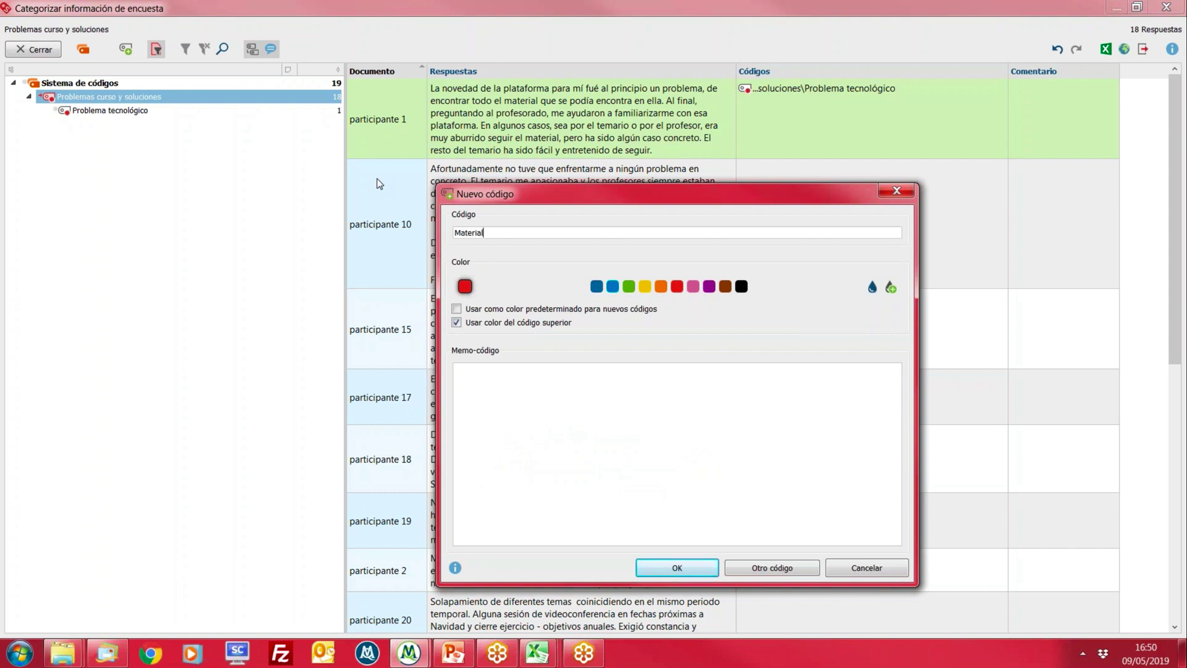
pyautogui.write(' aburrido')
pyautogui.press('Return')
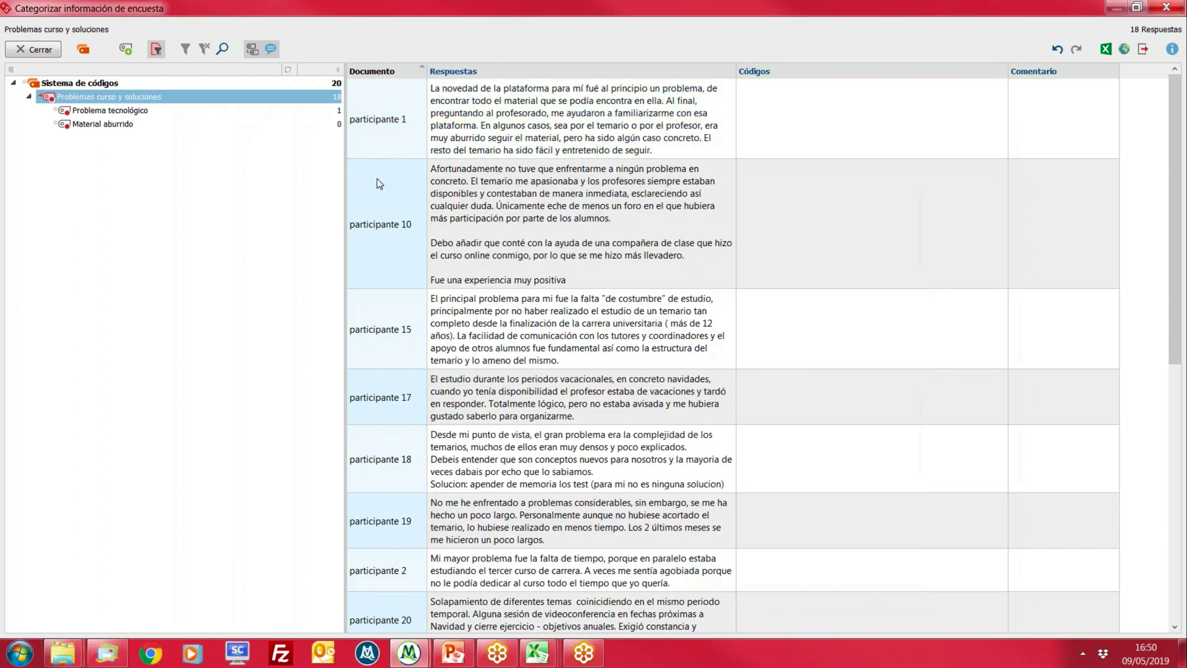
pyautogui.moveTo(539, 140); pyautogui.dragTo(170, 125)
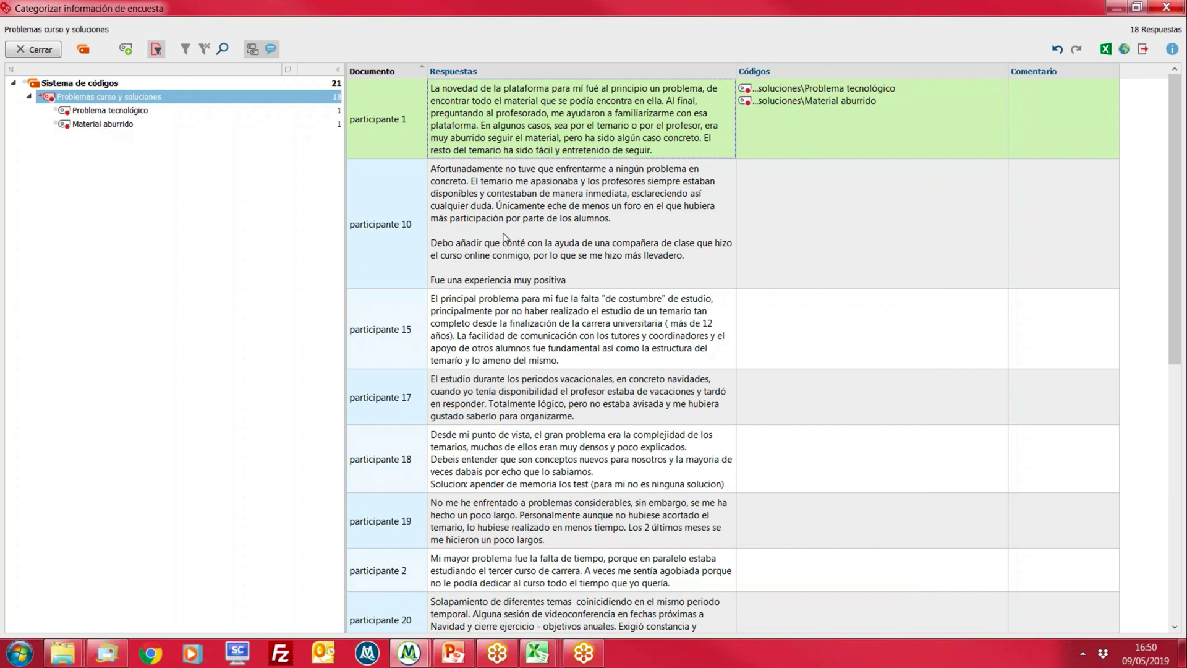
# Create the subcode "Ausencia de foro" under Problemas curso y soluciones and assign it to participante 10's response
pyautogui.click(394, 273)
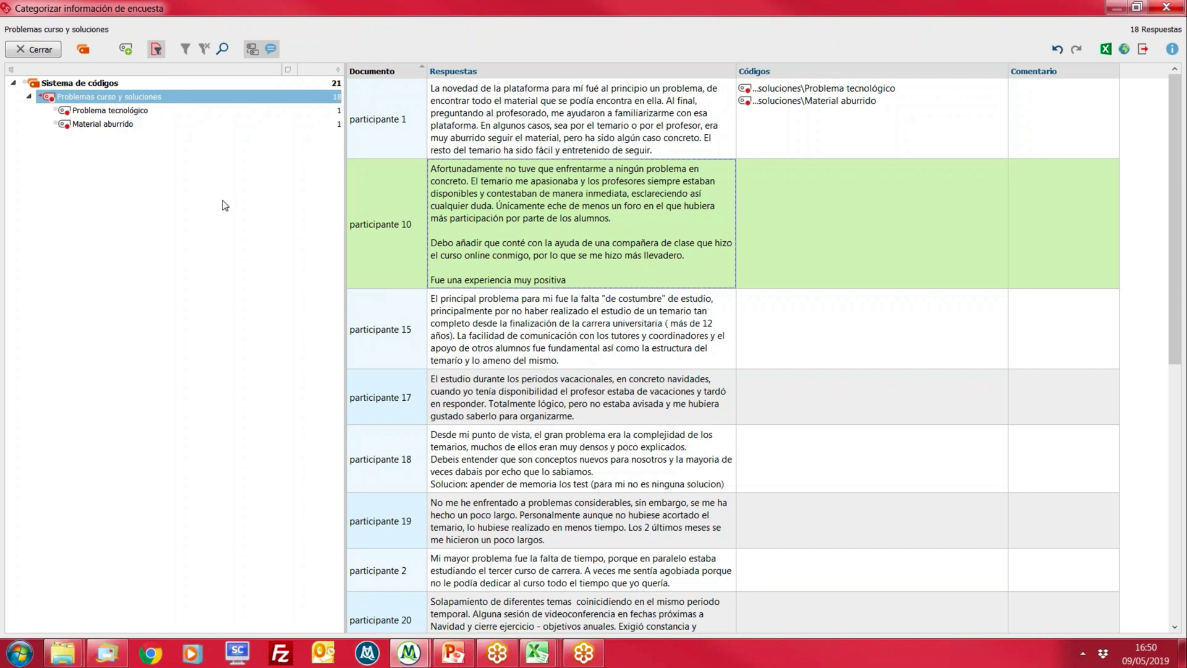
pyautogui.rightClick(152, 100)
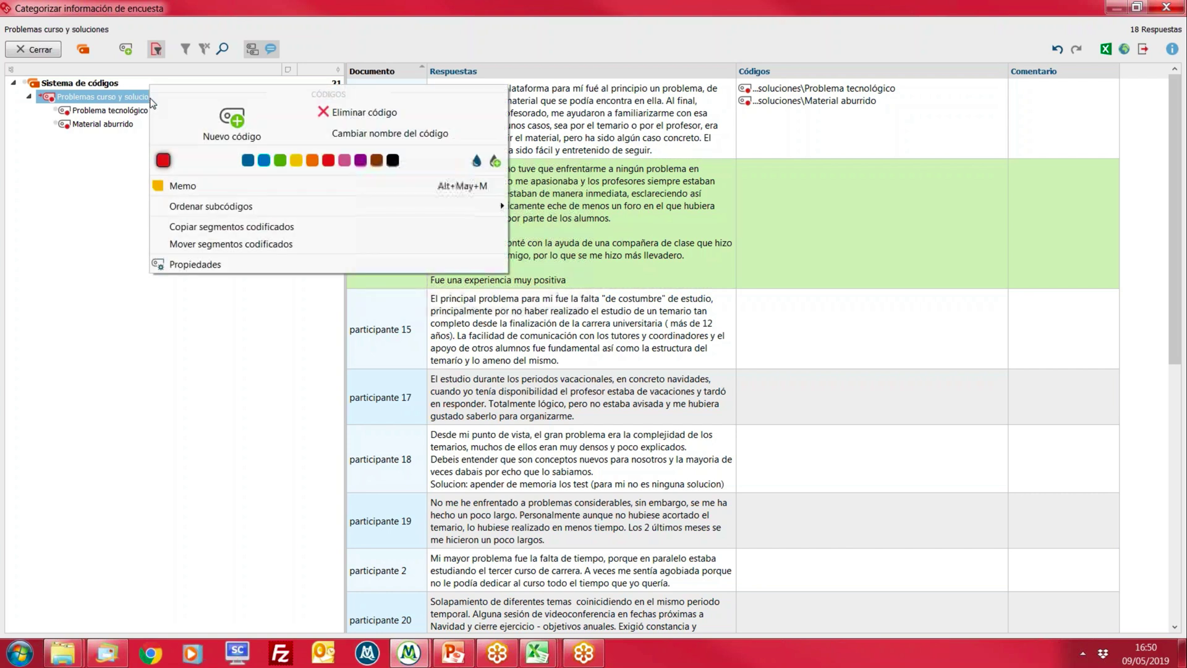
pyautogui.click(234, 138)
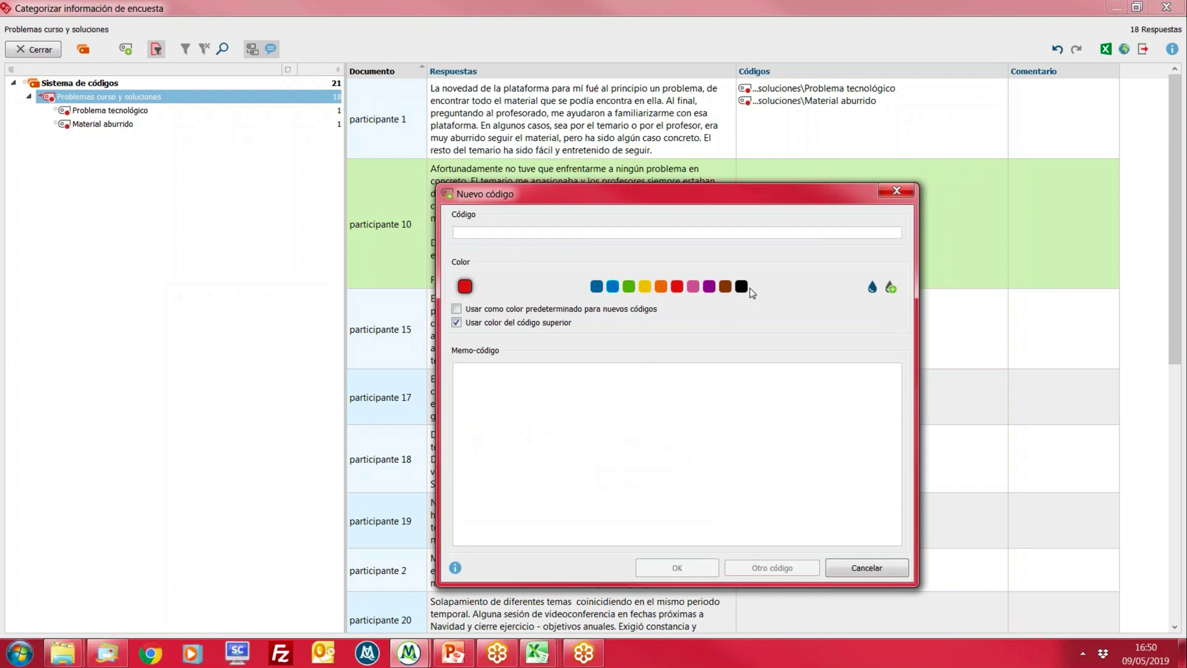
pyautogui.write('Ause')
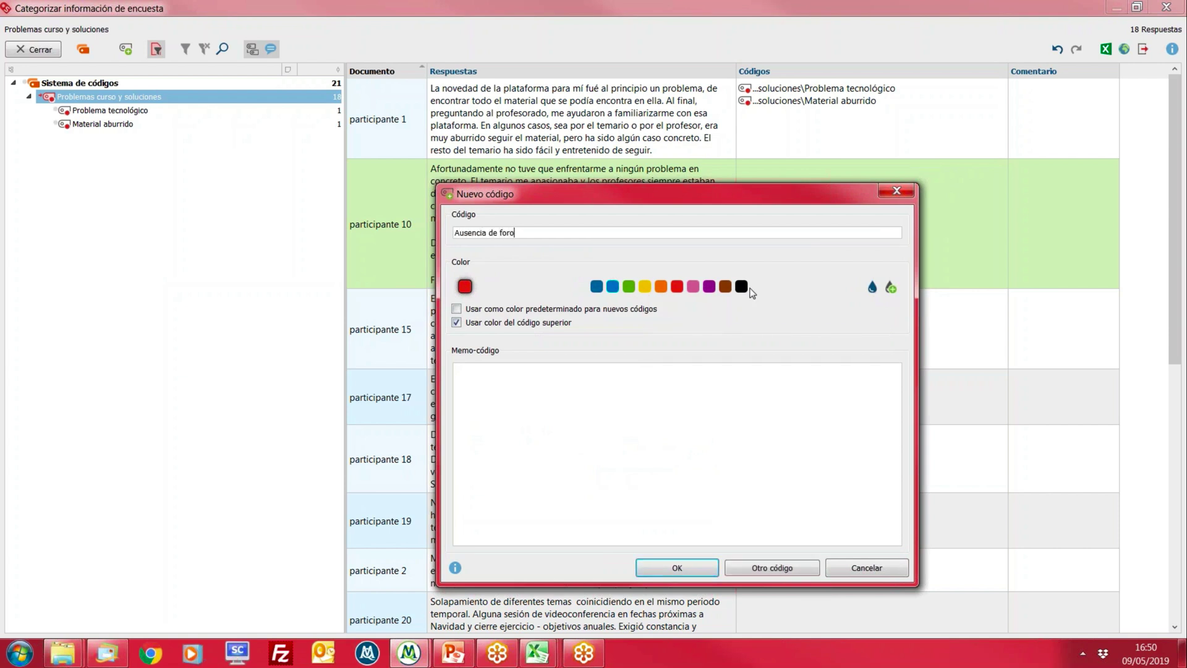
pyautogui.write('ncia de foro')
pyautogui.press('Return')
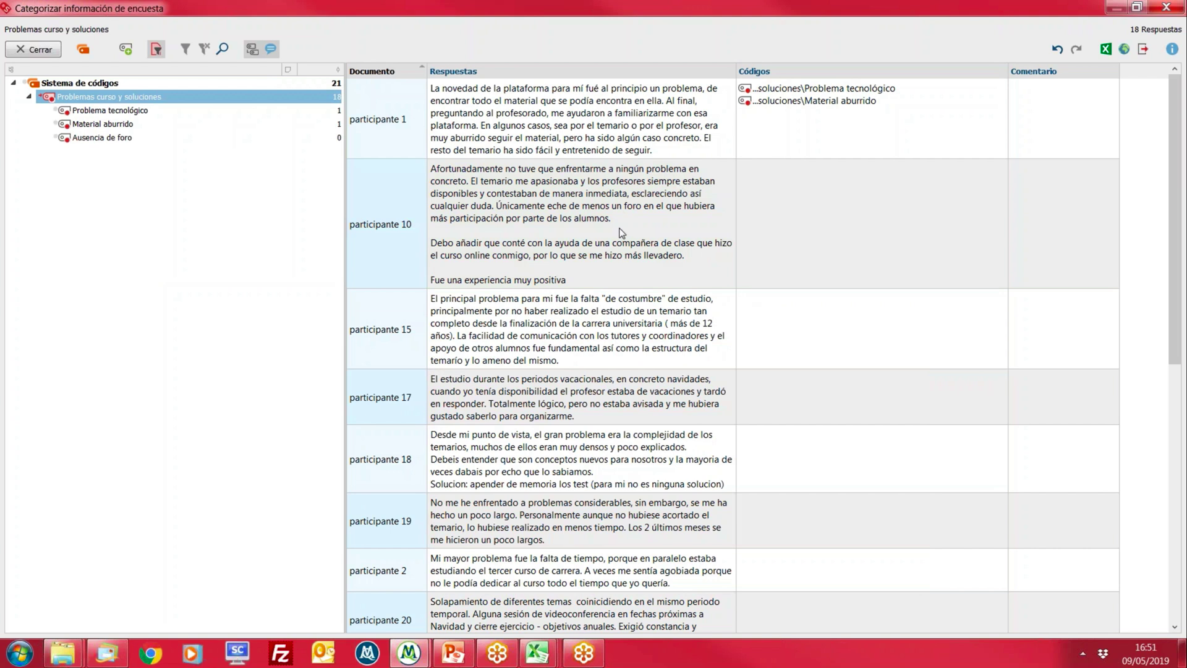
pyautogui.moveTo(622, 234); pyautogui.dragTo(128, 143)
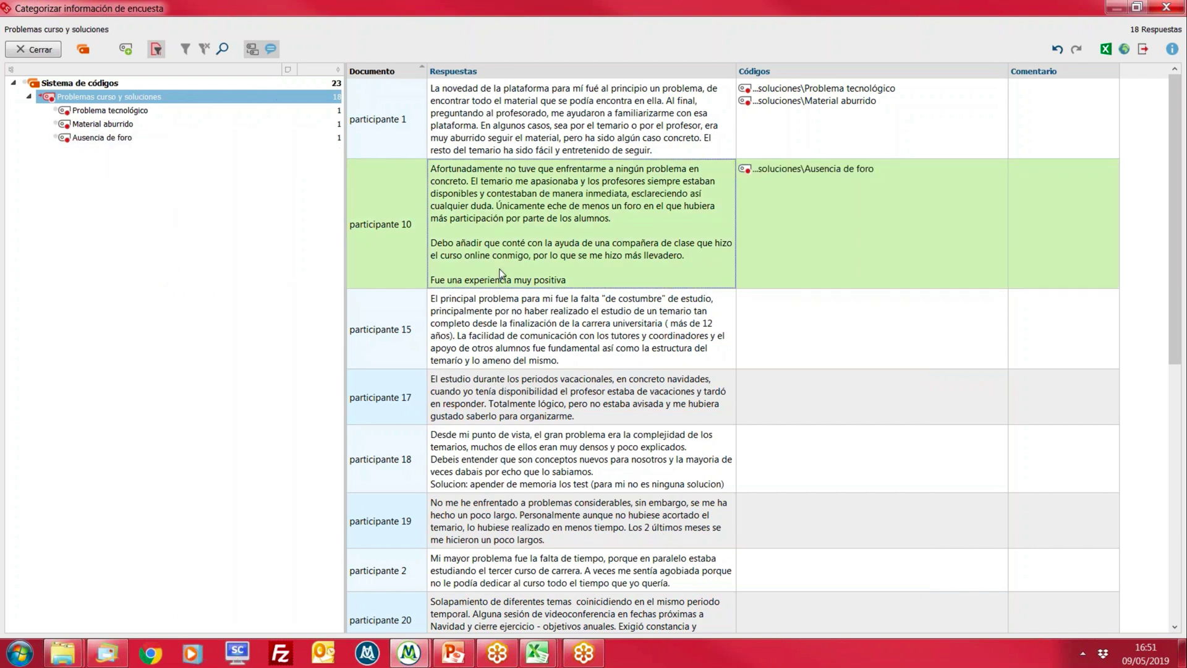
# Browse the remaining survey responses and select participante 31's answer
pyautogui.click(563, 361)
pyautogui.scroll(-6, 559, 365)
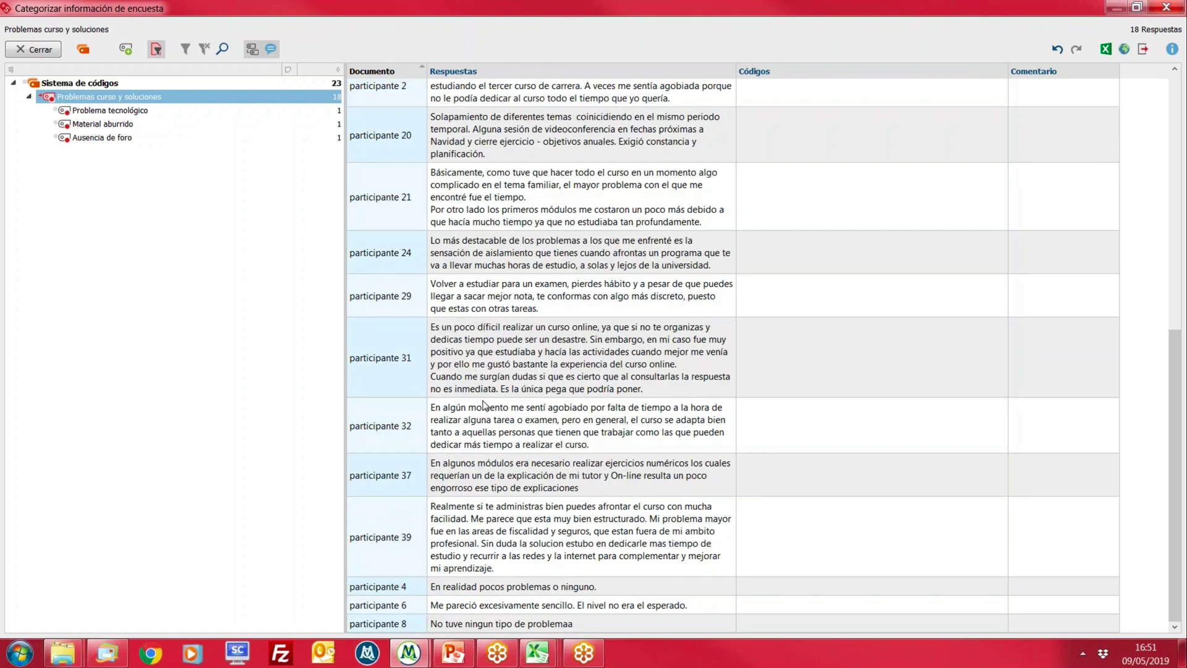
pyautogui.click(447, 395)
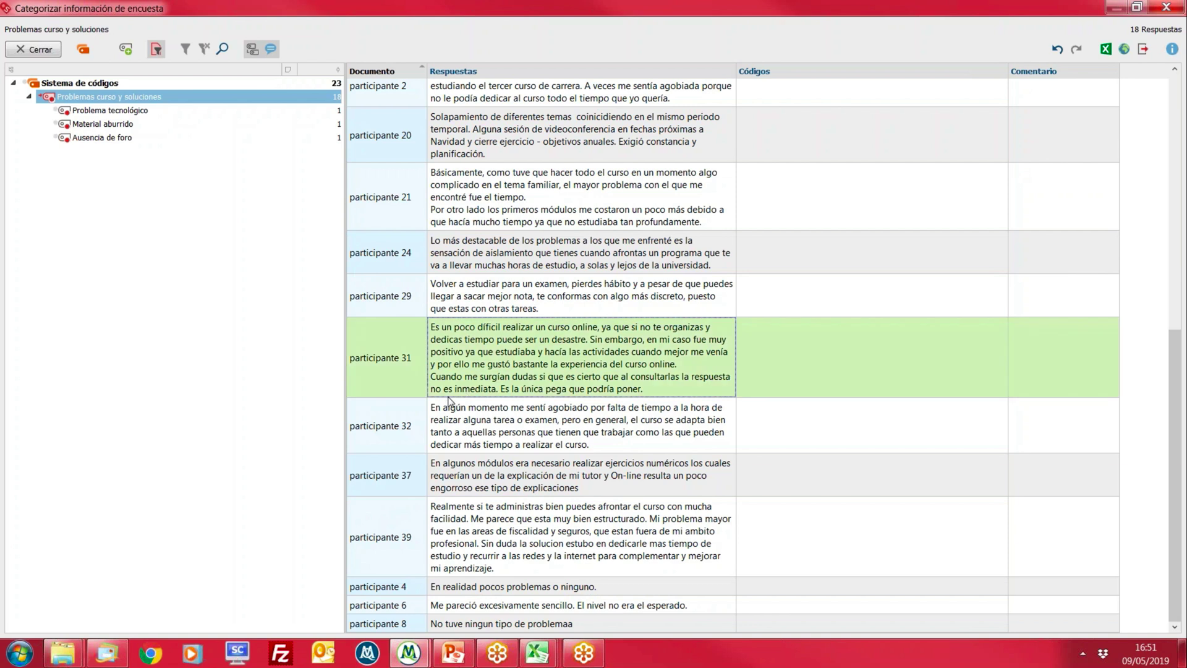
# Display the full code system in the categorization window and view participante 10's coded response in its source document
pyautogui.click(84, 51)
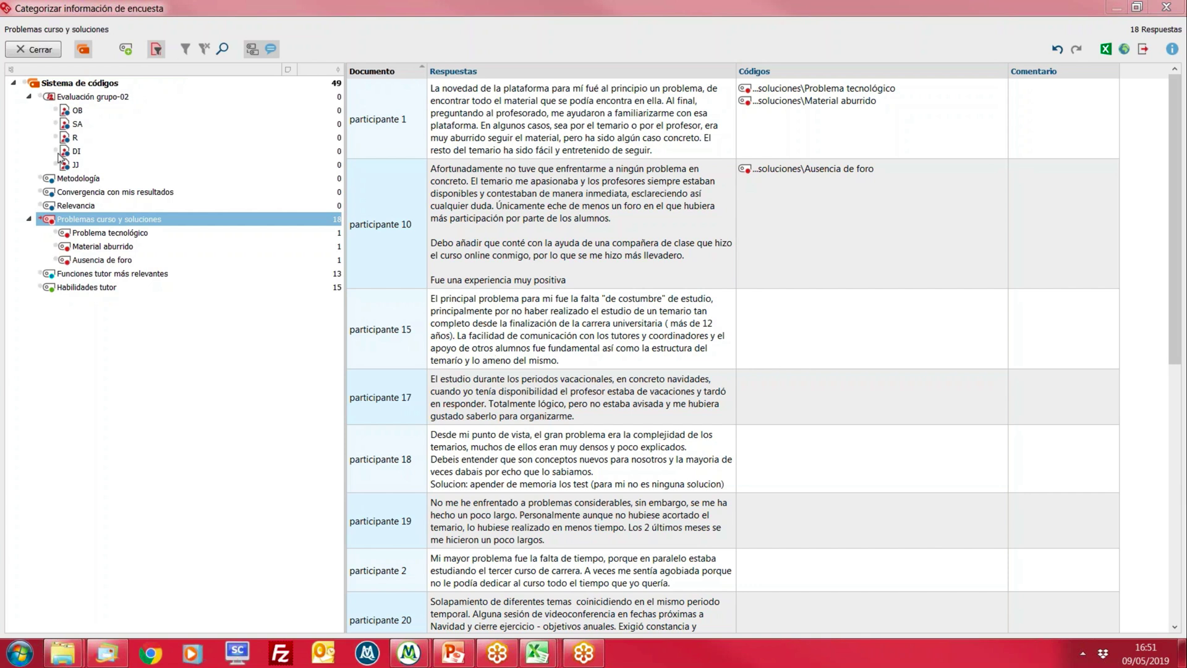
pyautogui.click(465, 231)
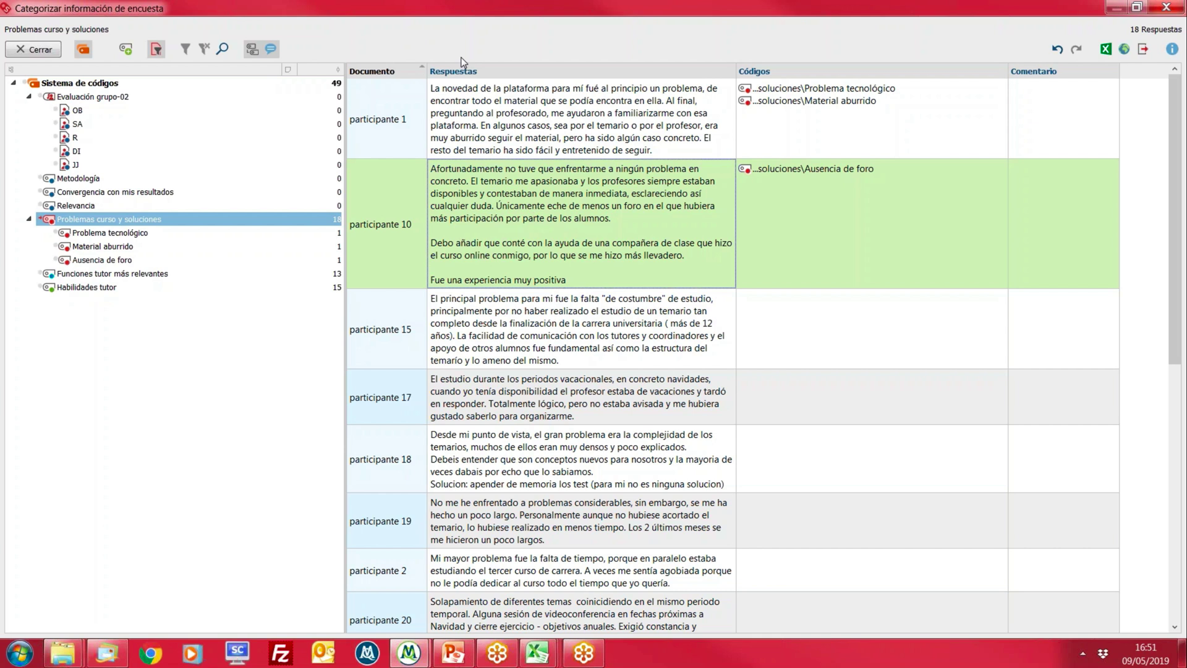
pyautogui.moveTo(258, 2); pyautogui.dragTo(335, 402)
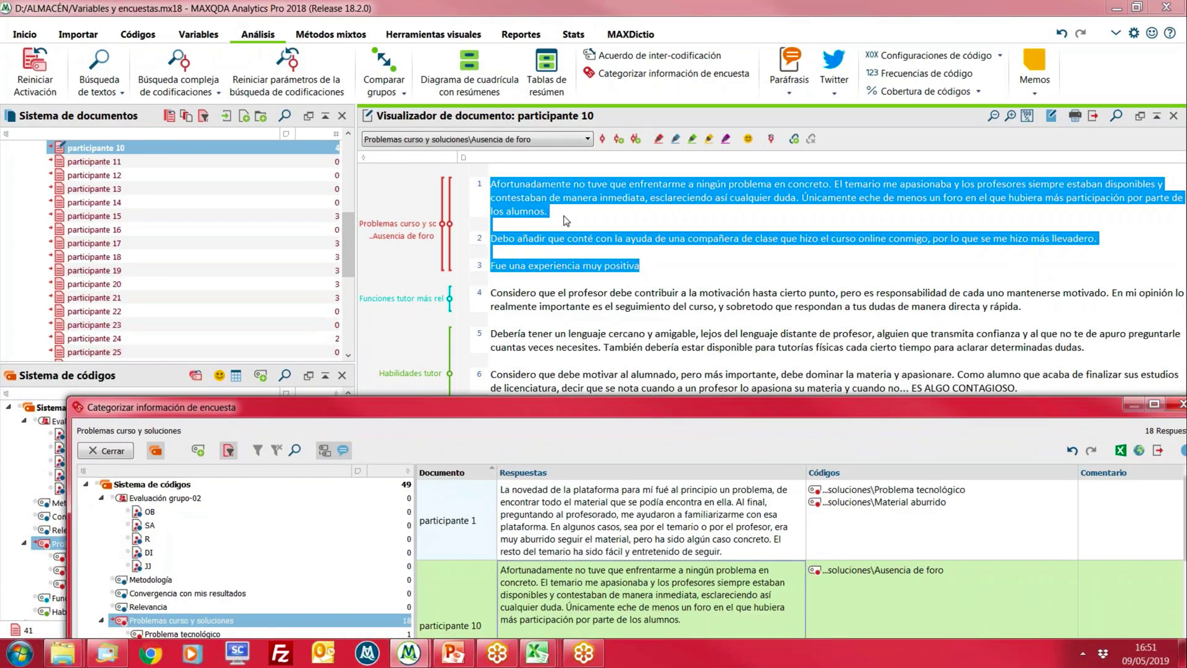
# View participante 15's response in its source document and close the survey categorization window
pyautogui.doubleClick(570, 408)
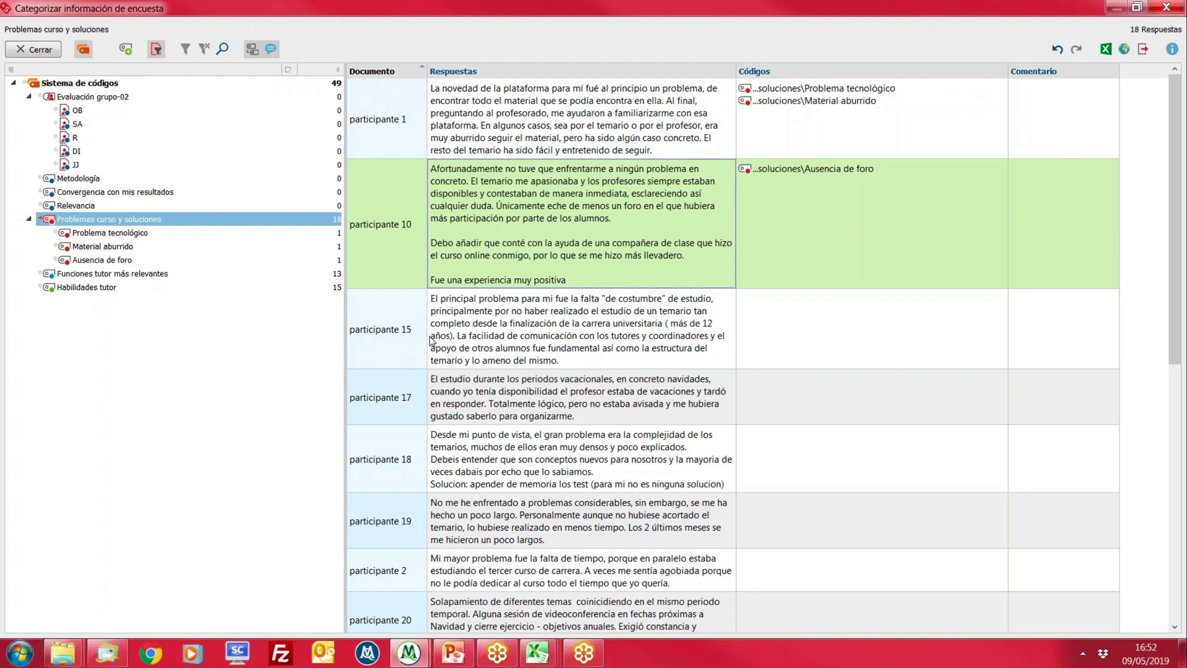
pyautogui.click(462, 340)
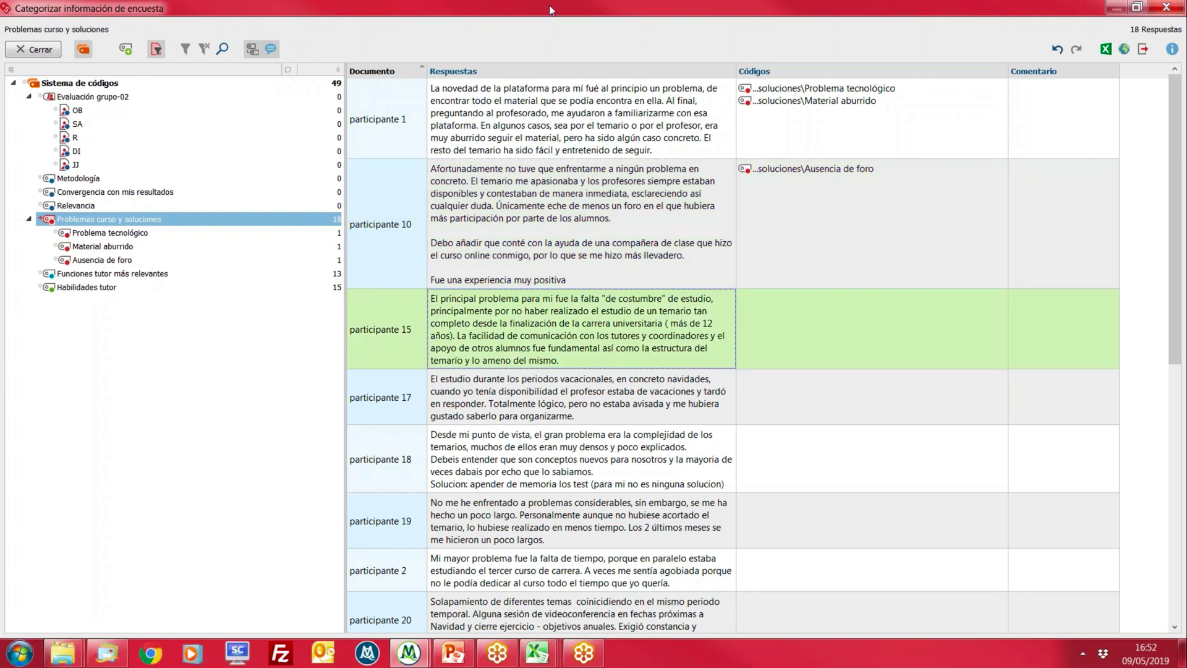
pyautogui.moveTo(552, 10); pyautogui.dragTo(266, 183)
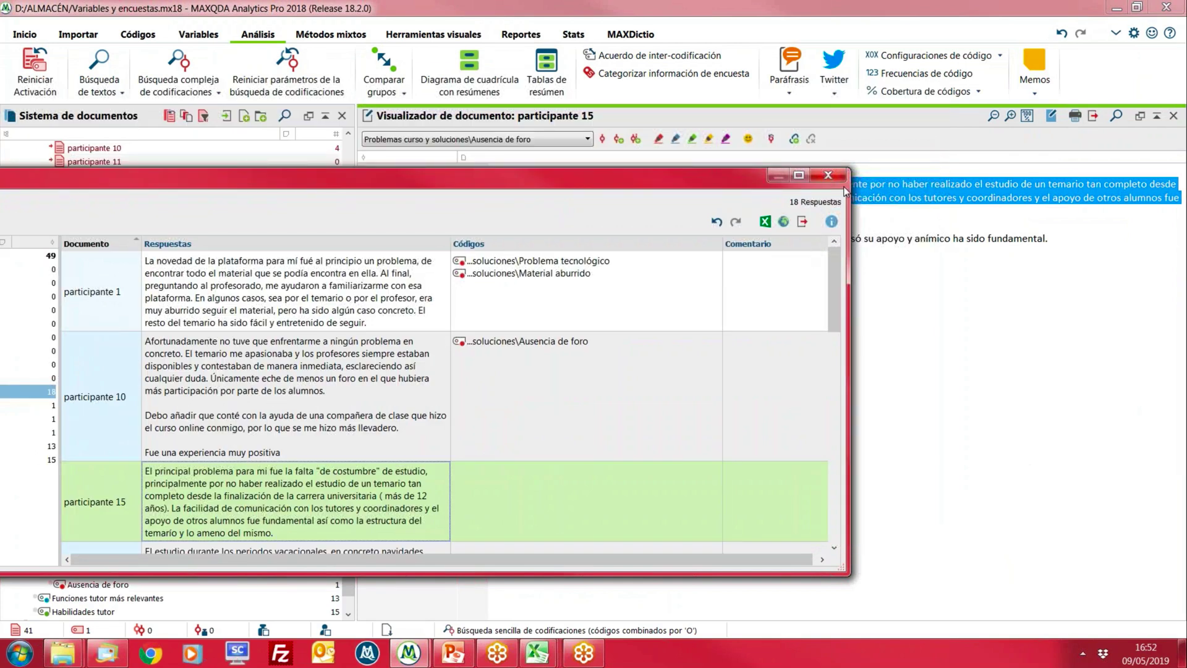
pyautogui.click(829, 175)
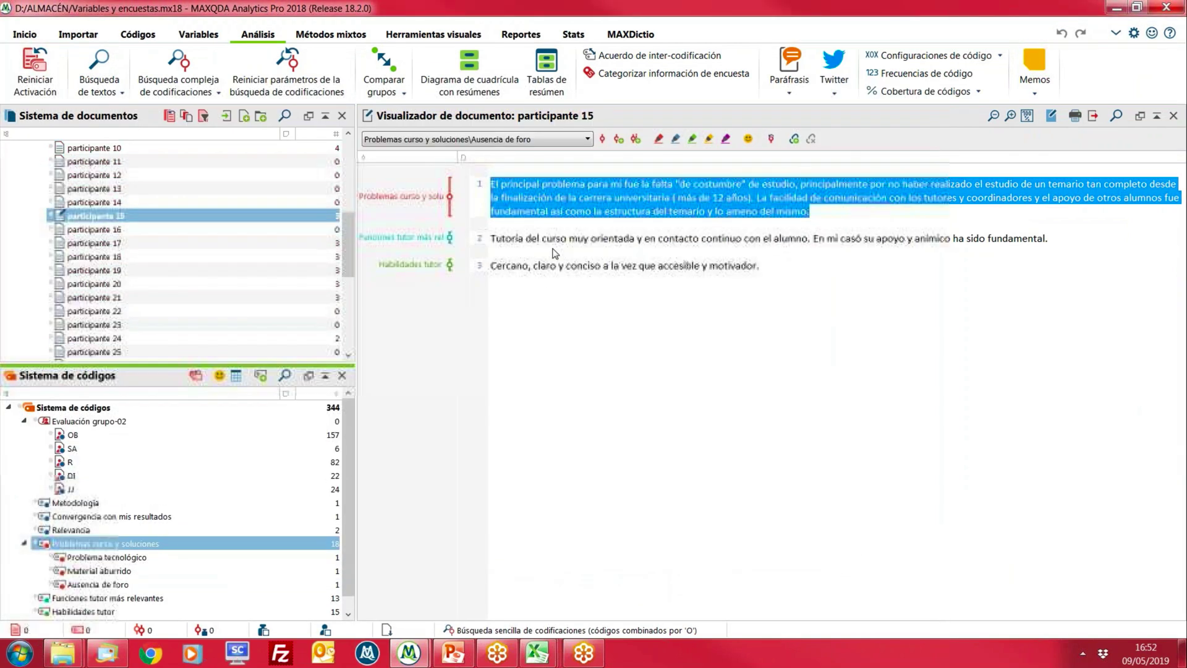
pyautogui.click(566, 300)
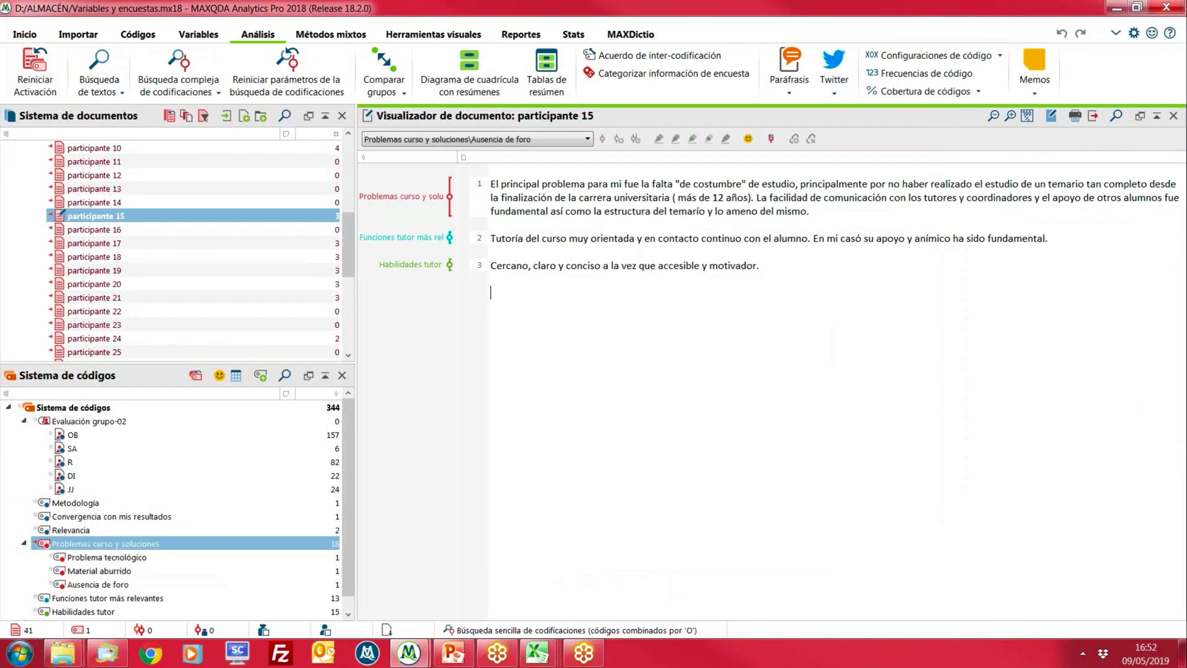
# Check the coded segments of Problema tecnológico and highlight the passage coded with it in participante 1's document
pyautogui.doubleClick(110, 558)
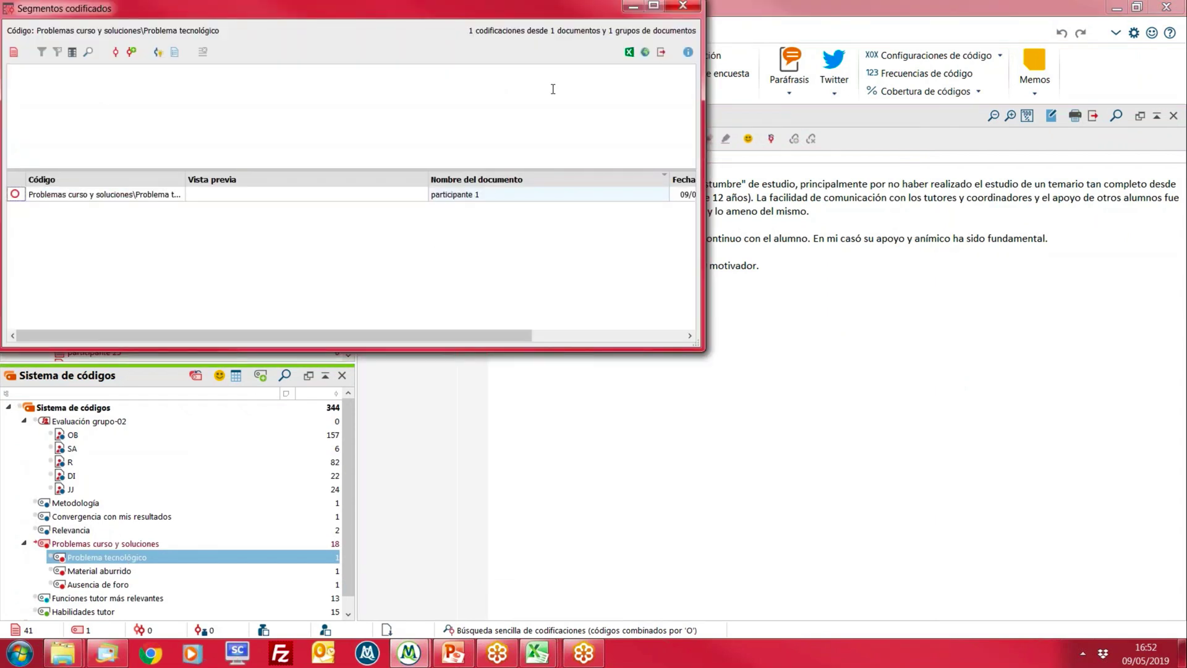
pyautogui.click(683, 6)
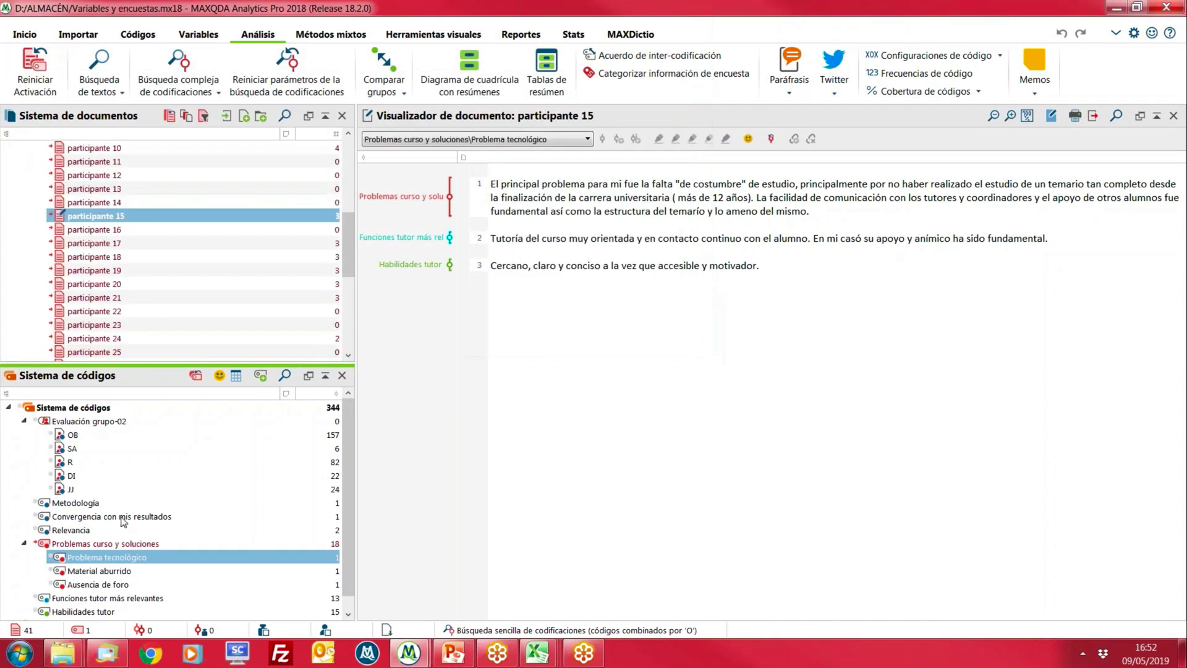
pyautogui.moveTo(350, 247); pyautogui.dragTo(349, 174)
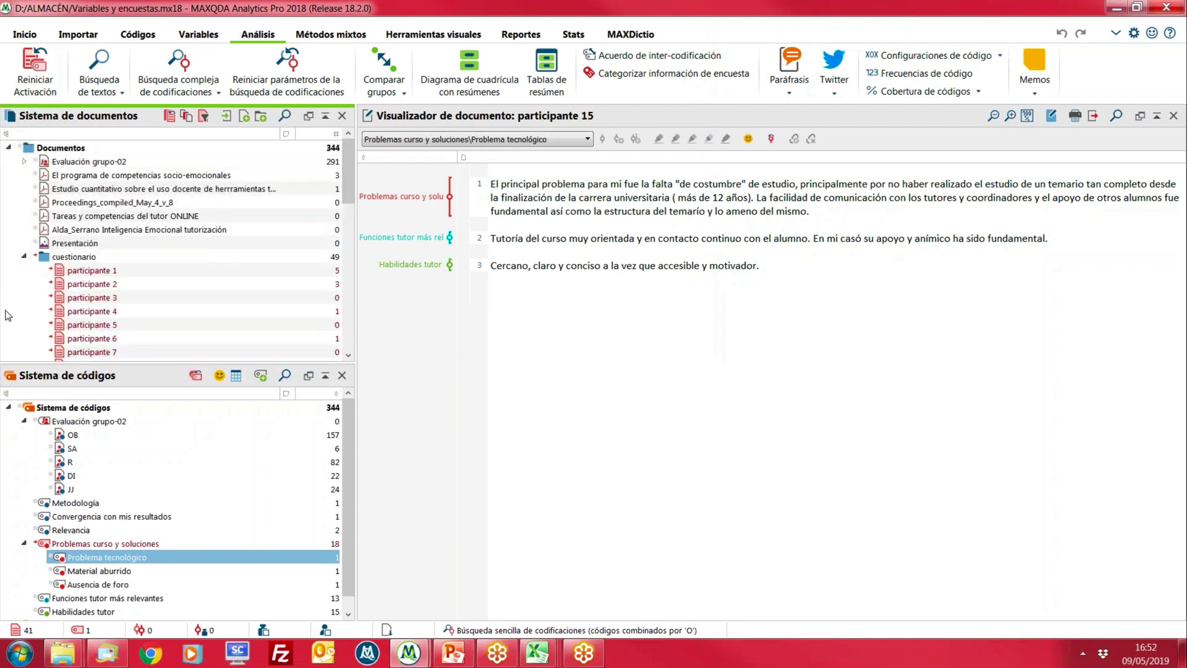
pyautogui.doubleClick(86, 272)
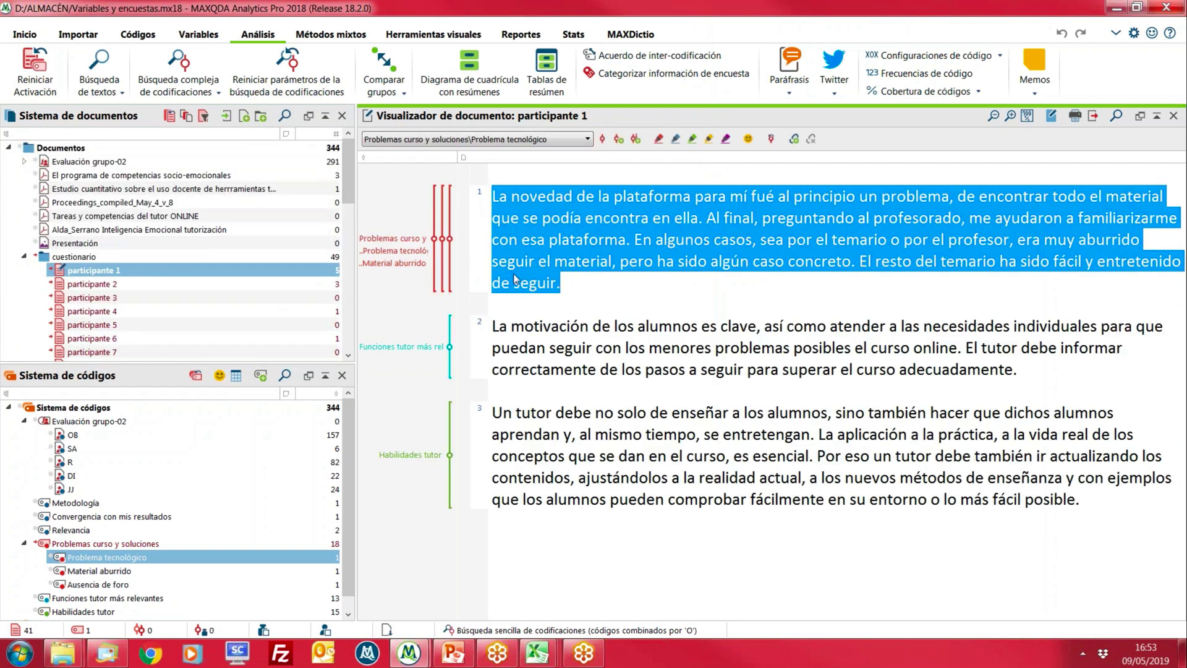
pyautogui.click(563, 282)
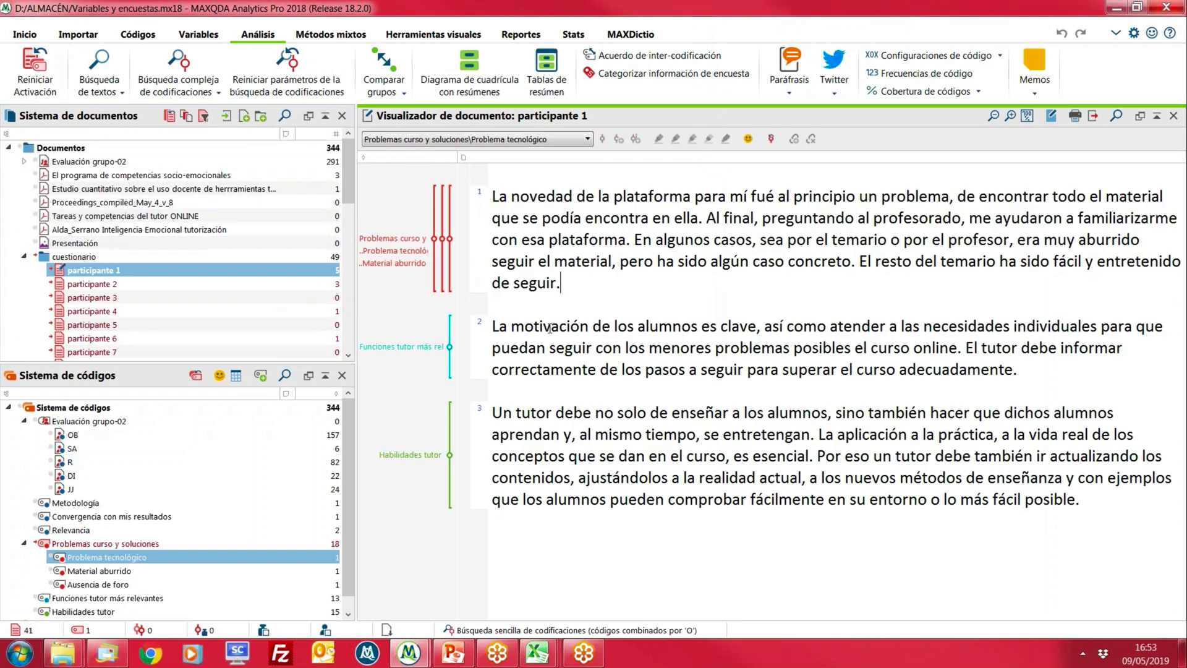
pyautogui.click(403, 255)
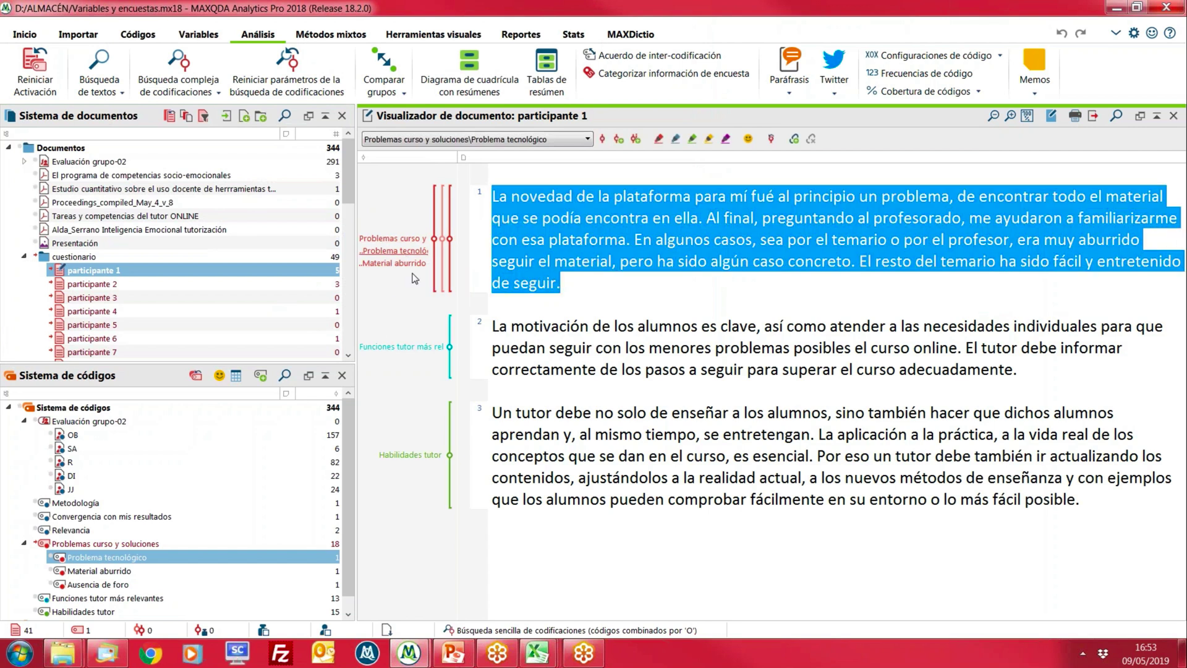
# Limit participante 1's Problema tecnológico coding to the passage "La novedad de la plataforma para mí fué al principio un problema"
pyautogui.click(550, 241)
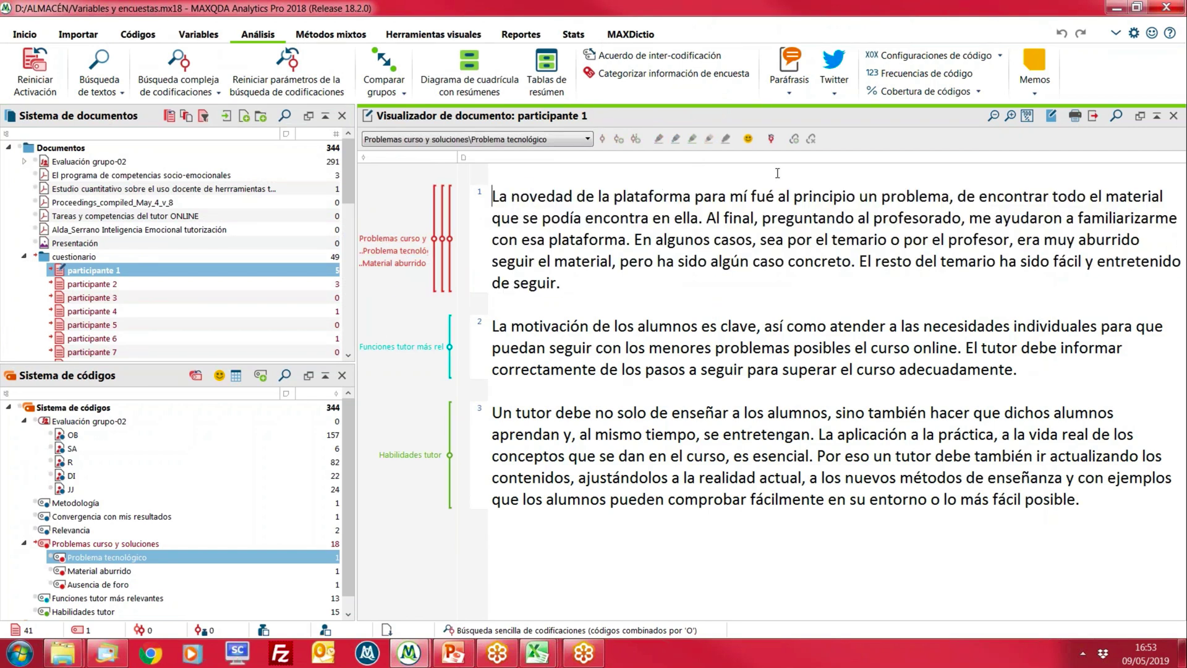
pyautogui.keyDown('shift'); pyautogui.click(950, 196); pyautogui.keyUp('shift')
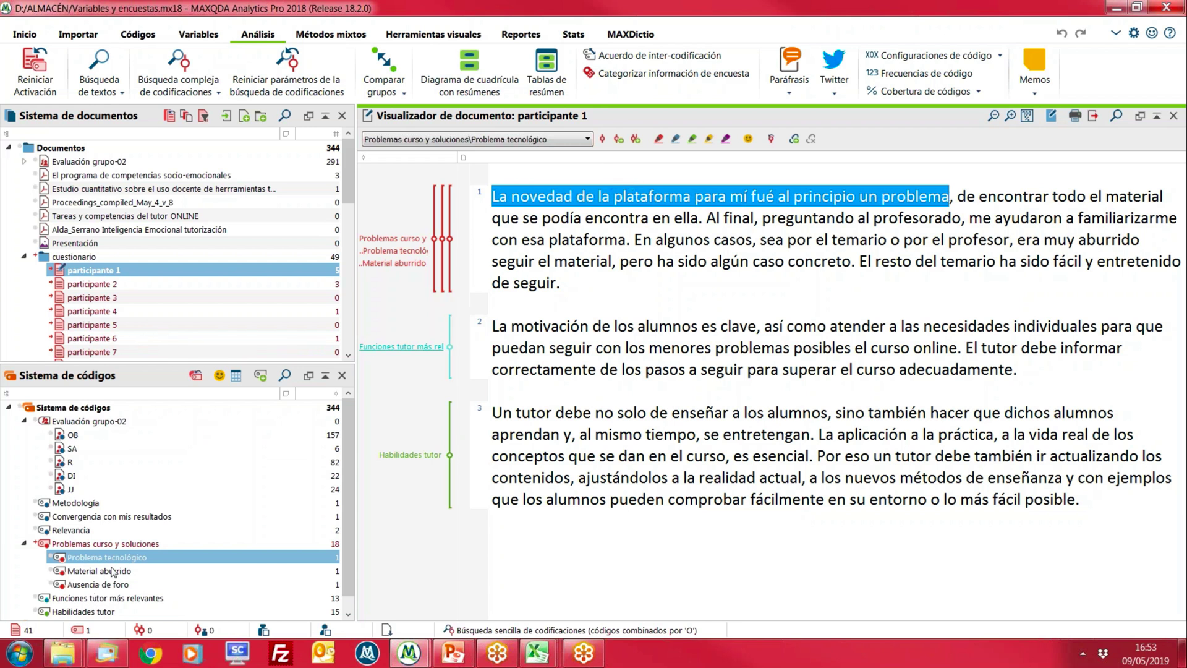
pyautogui.moveTo(117, 558); pyautogui.dragTo(567, 201)
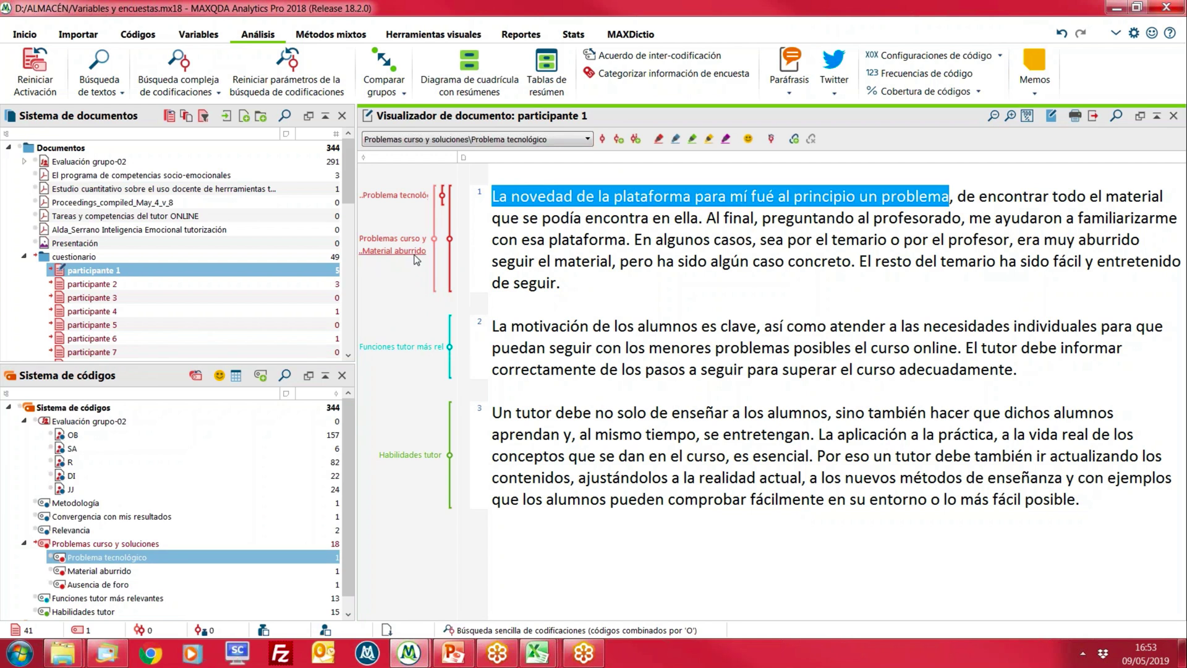
pyautogui.moveTo(416, 250)
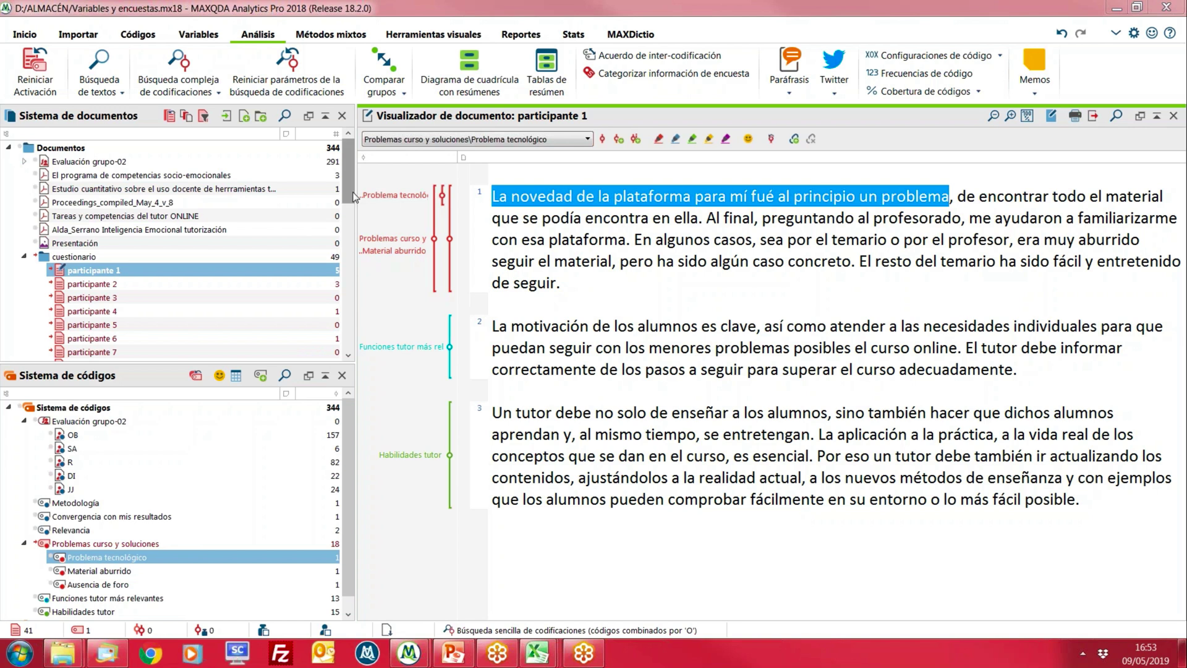
# Enlarge the code system area and transform the code Problemas curso y soluciones into a categorical document variable
pyautogui.moveTo(356, 241); pyautogui.dragTo(357, 242)
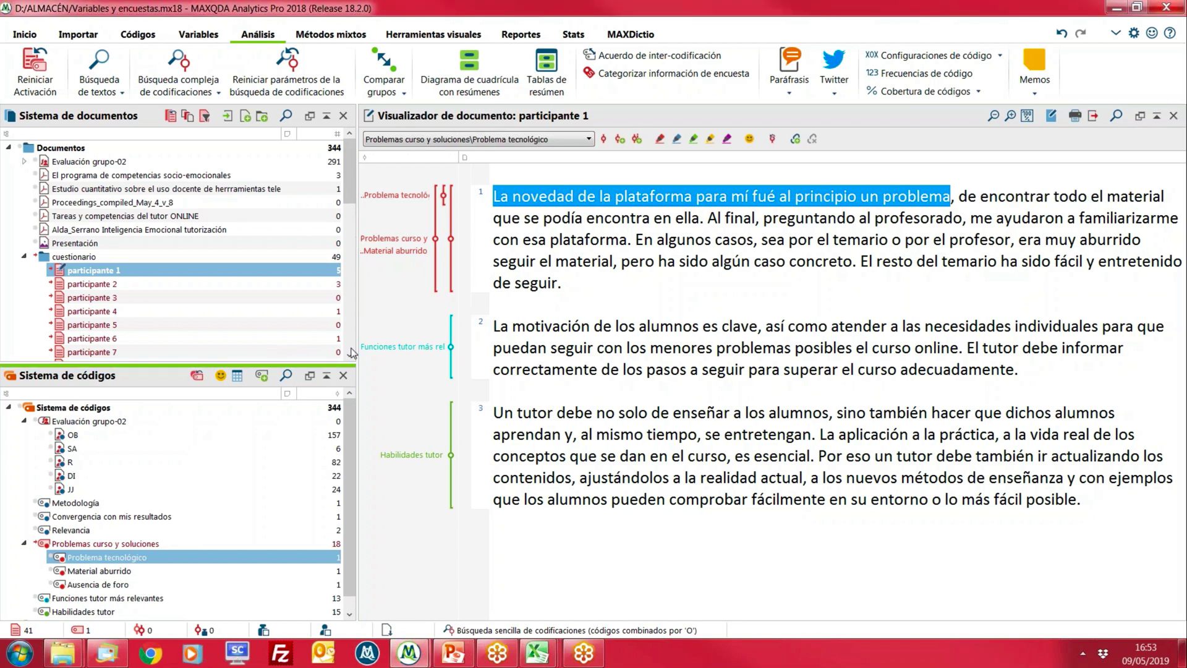
pyautogui.scroll(-2, 350, 358)
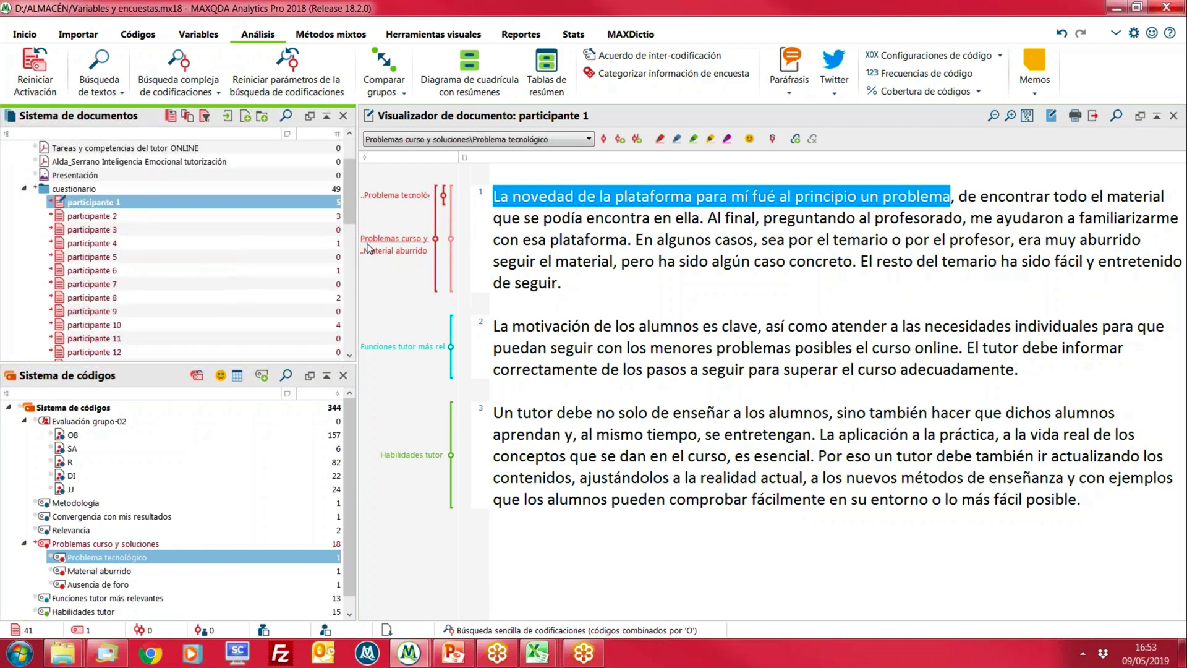
pyautogui.moveTo(295, 345); pyautogui.dragTo(299, 242)
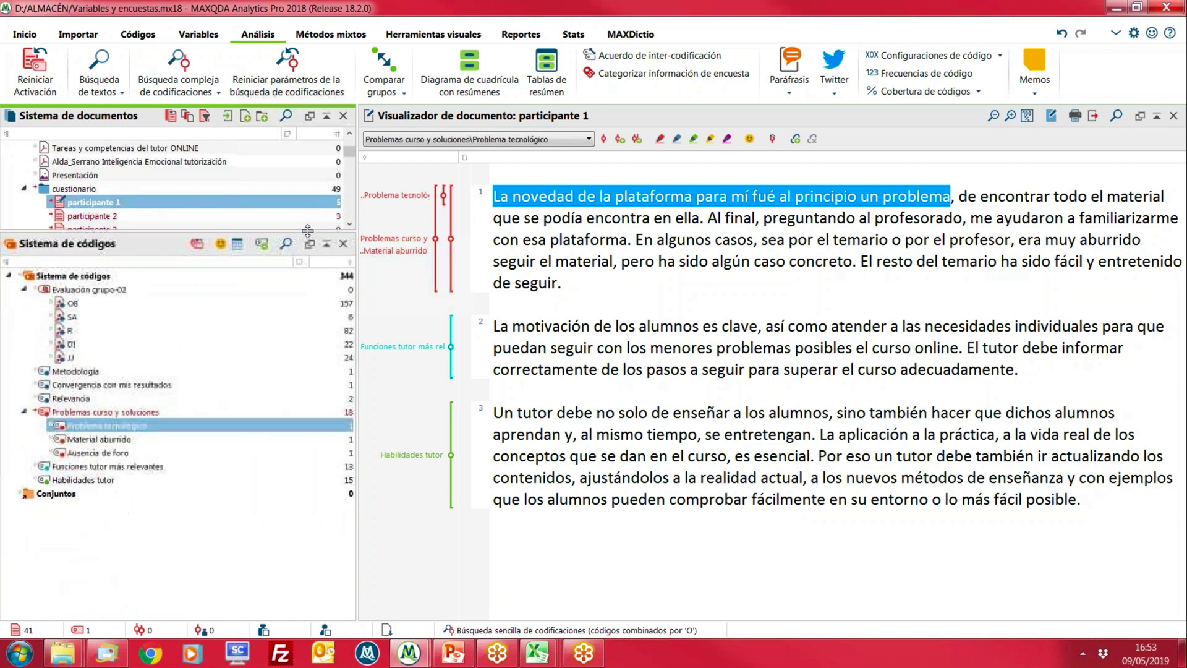
pyautogui.click(62, 412)
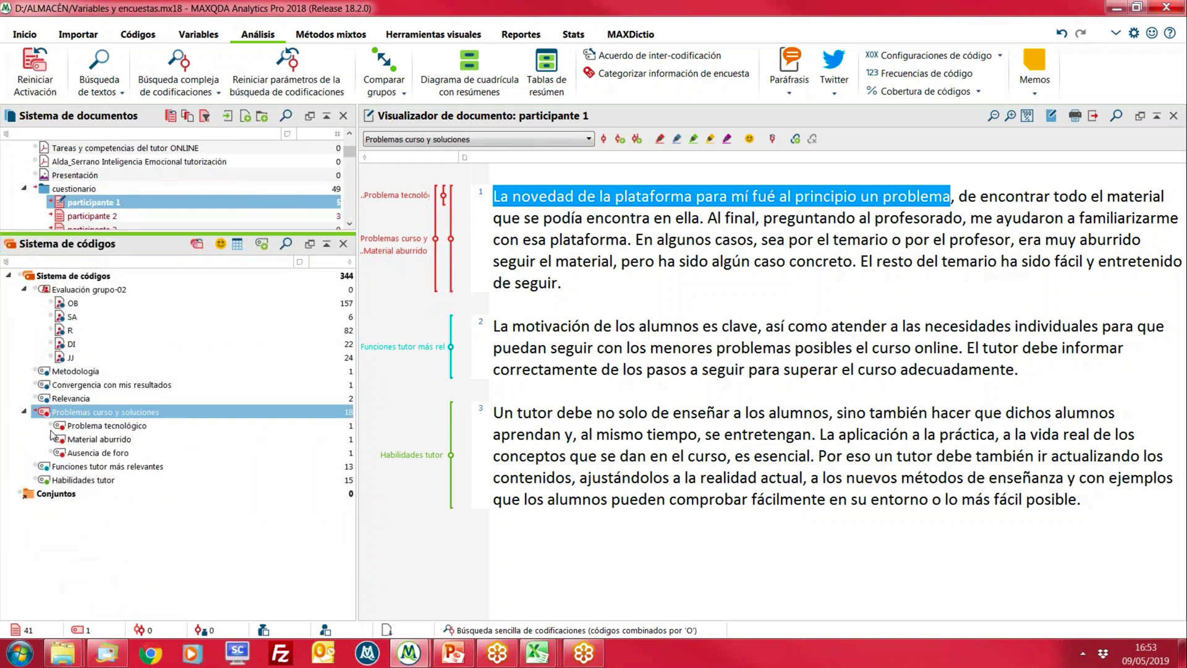
pyautogui.rightClick(98, 416)
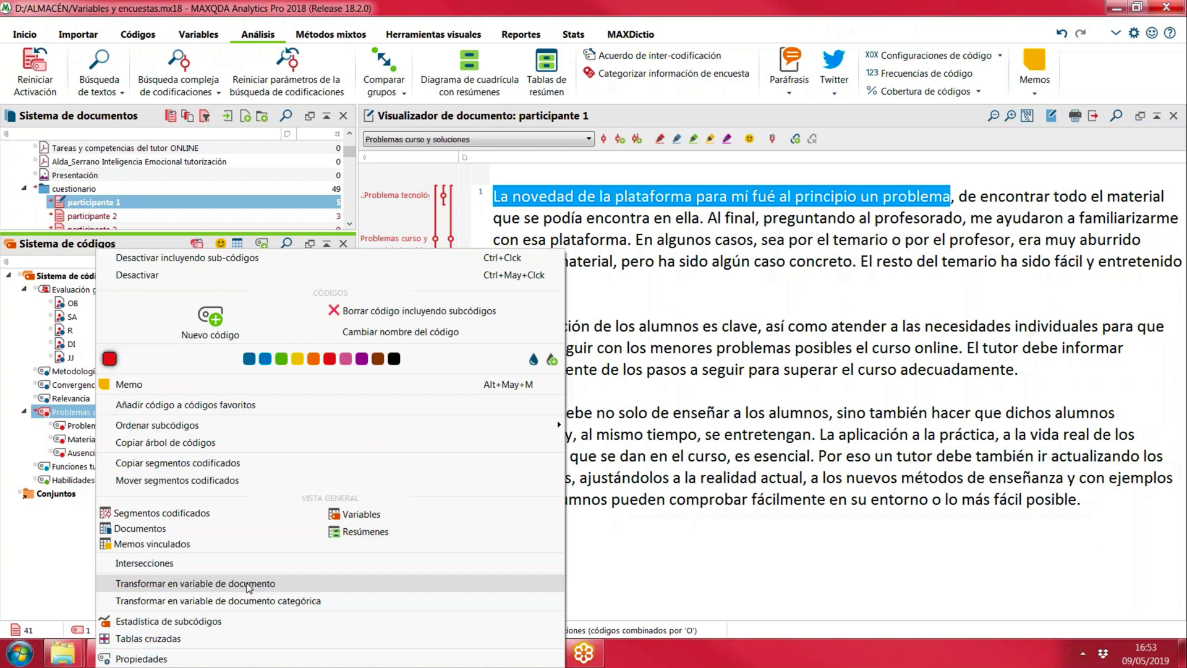
pyautogui.click(218, 601)
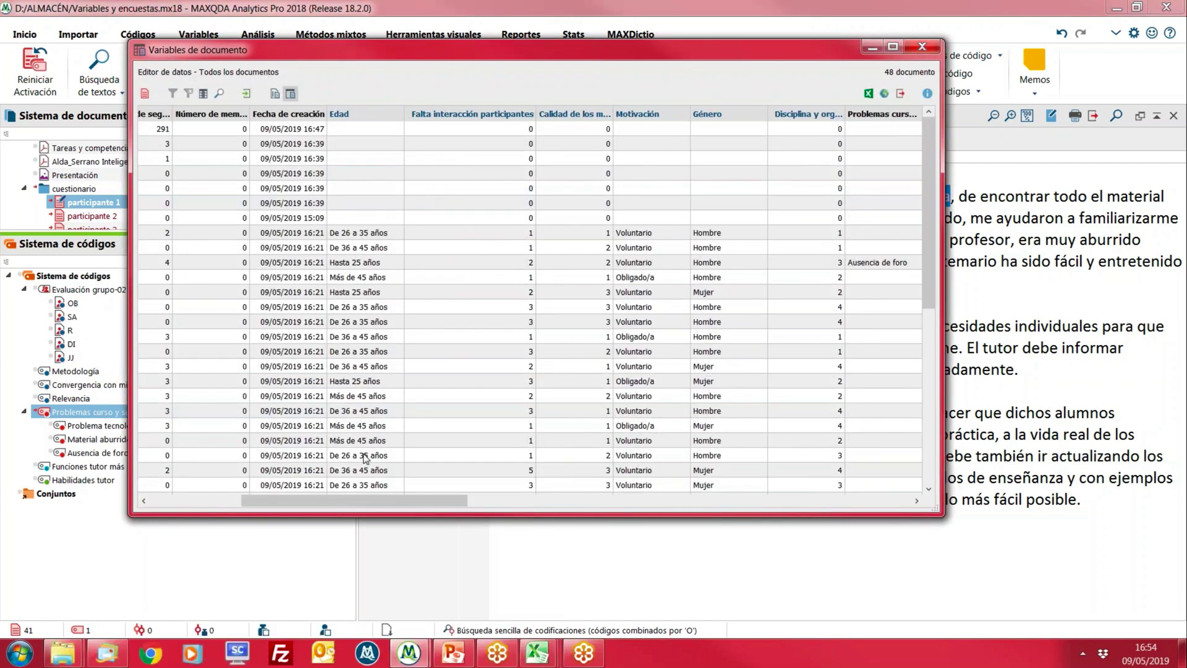
# Widen the Problemas curso y soluciones column in the document variables table and examine its values across the documents
pyautogui.moveTo(402, 501); pyautogui.dragTo(853, 515)
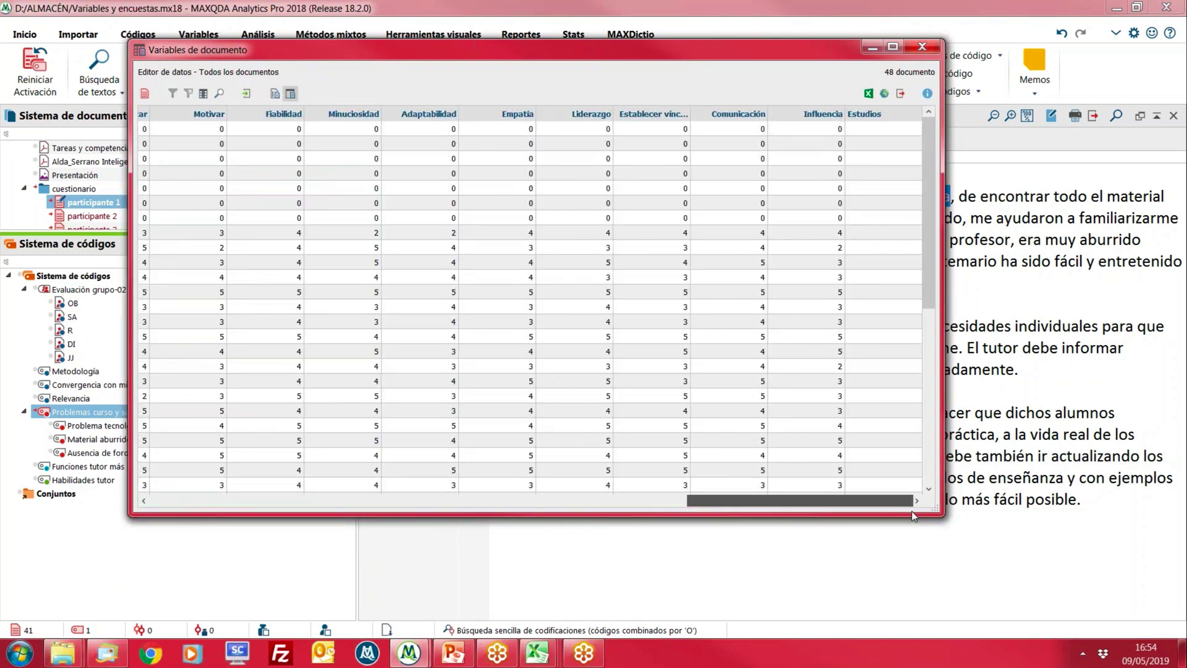
pyautogui.moveTo(785, 499); pyautogui.dragTo(347, 510)
pyautogui.moveTo(365, 506); pyautogui.dragTo(428, 506)
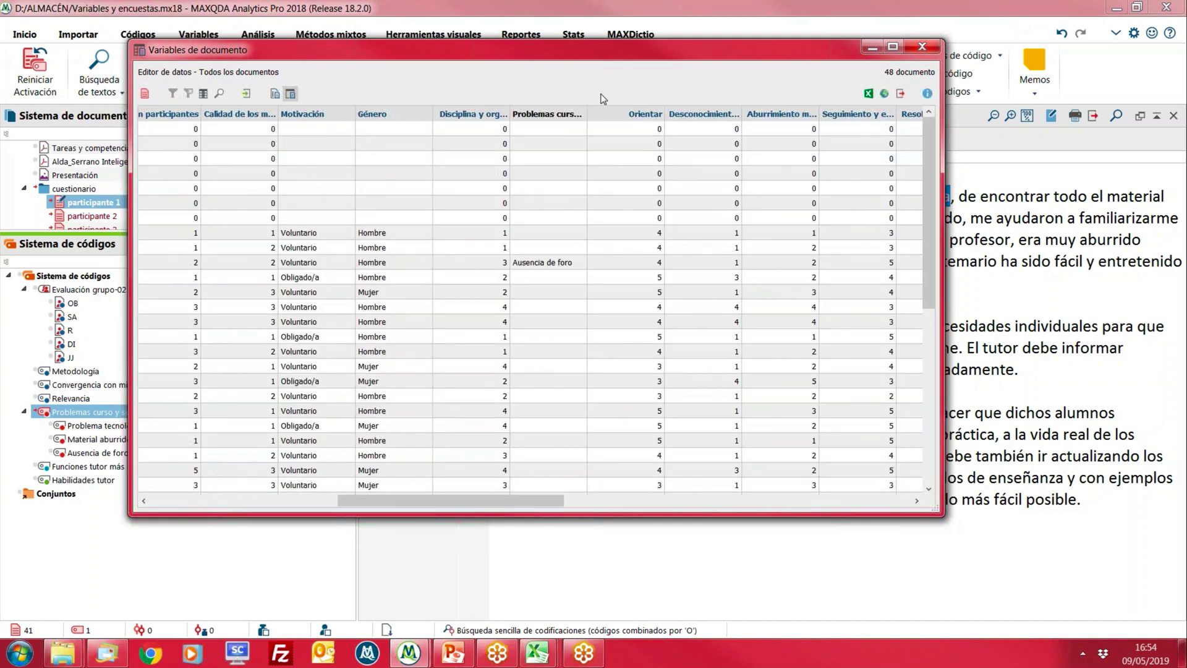
pyautogui.moveTo(587, 114); pyautogui.dragTo(650, 111)
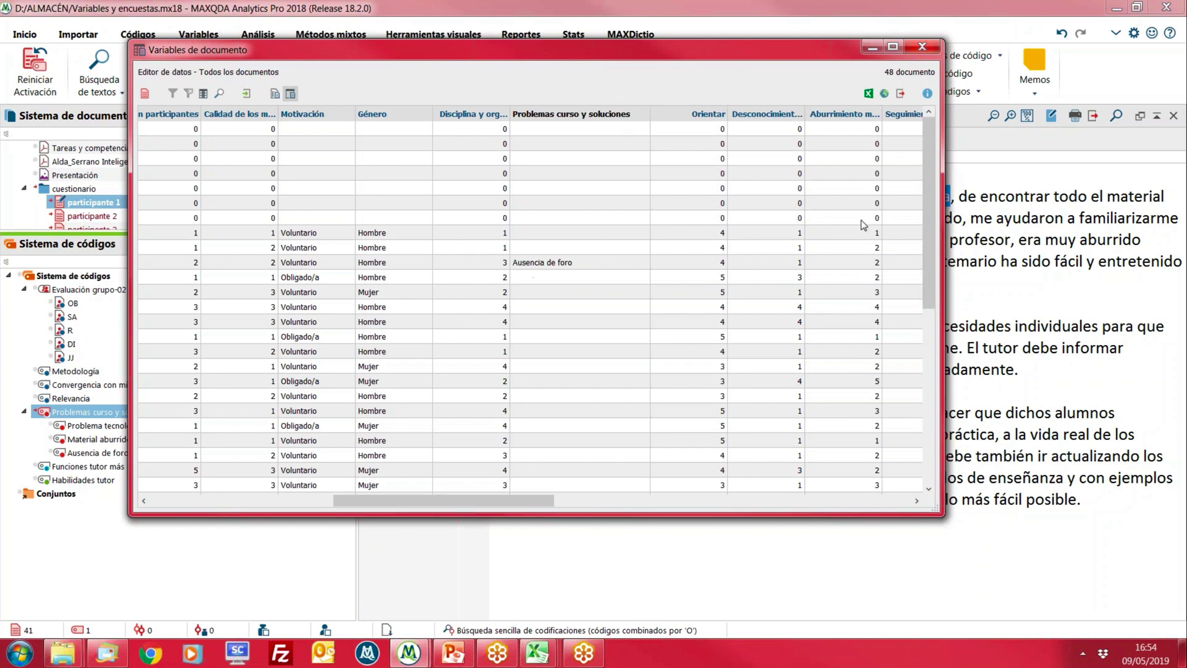
pyautogui.moveTo(928, 224); pyautogui.dragTo(945, 401)
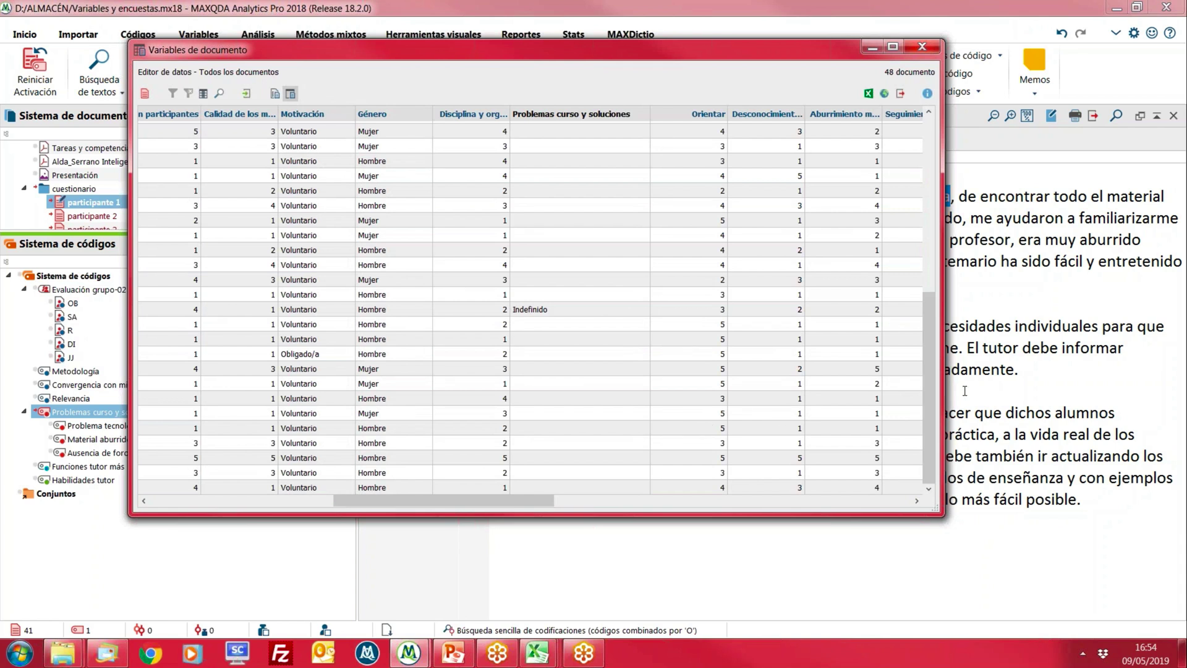
pyautogui.moveTo(929, 390); pyautogui.dragTo(943, 198)
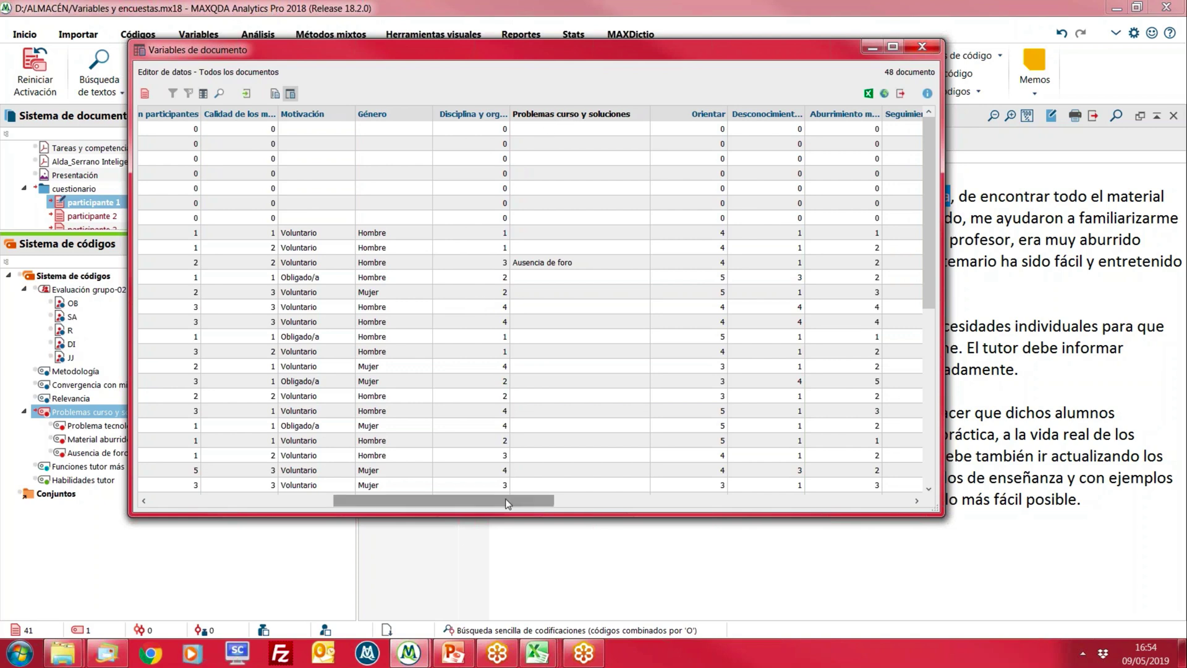
pyautogui.moveTo(459, 507); pyautogui.dragTo(228, 531)
# Move the document variables window clear of the code system and add the subcode "Alta" under Relevancia
pyautogui.moveTo(373, 60); pyautogui.dragTo(548, 34)
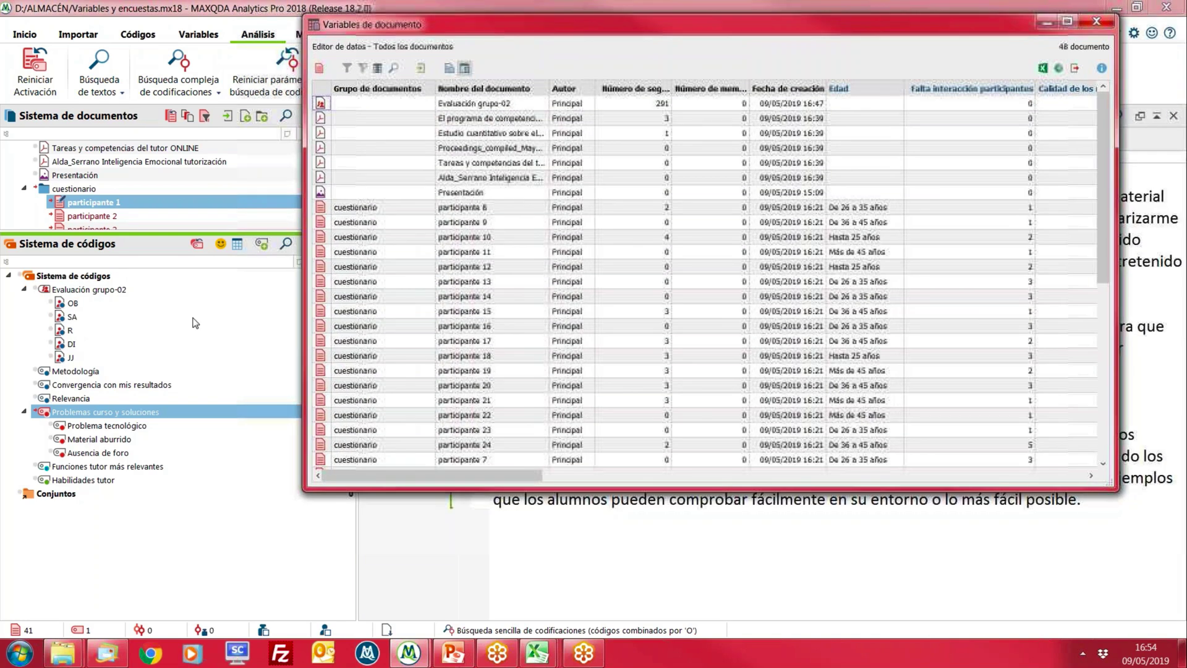
pyautogui.rightClick(83, 399)
pyautogui.click(205, 371)
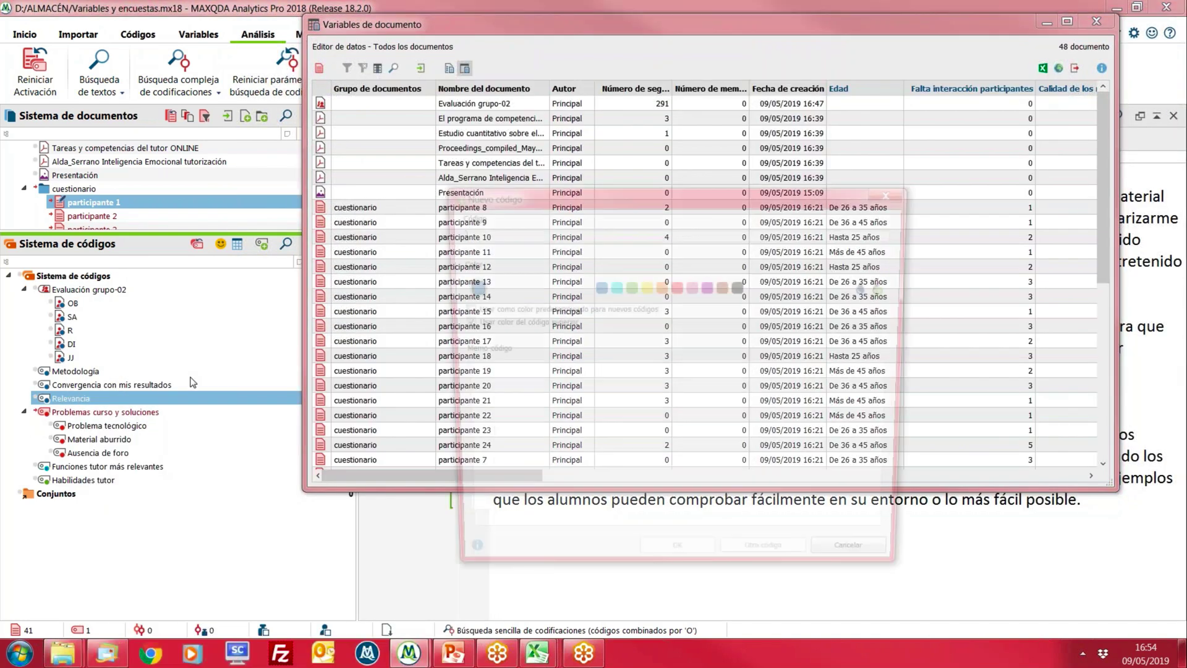
pyautogui.write('A')
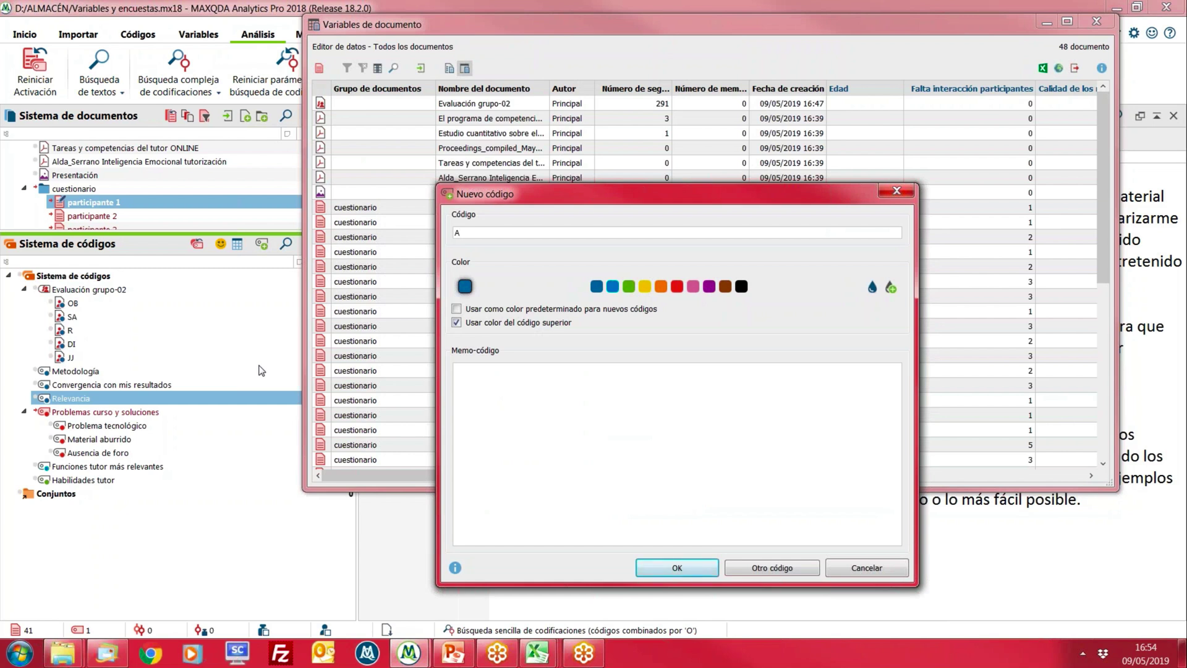
pyautogui.write('lta')
pyautogui.press('Return')
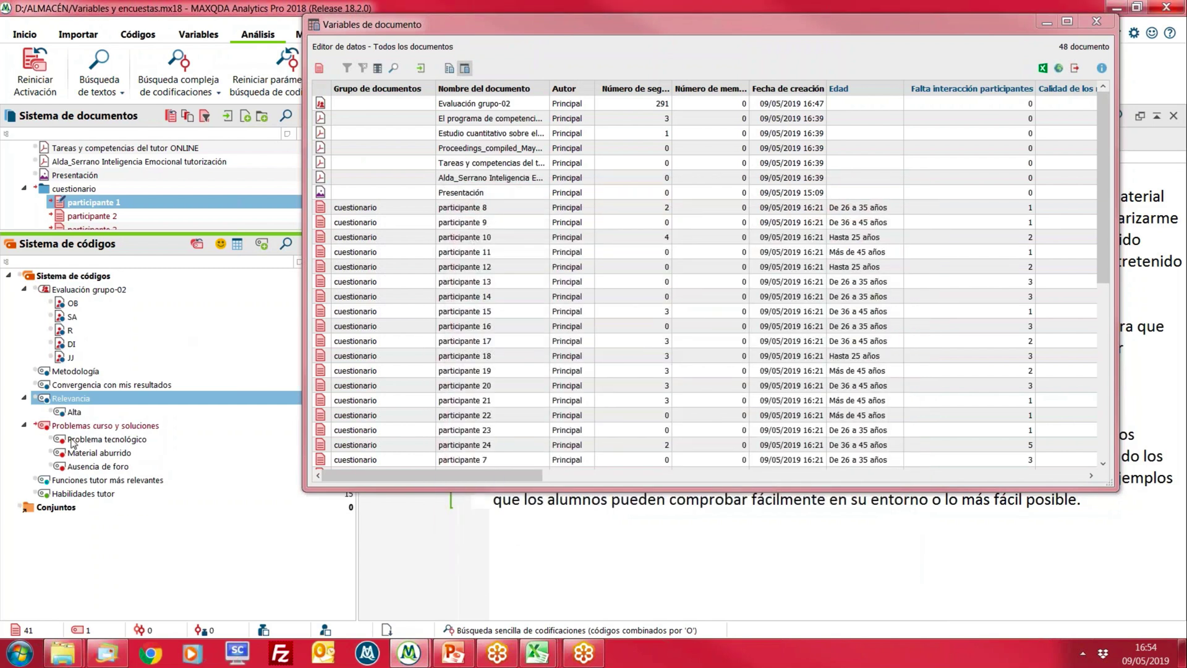
# Add the subcodes "Baja" and "Media" under Relevancia
pyautogui.rightClick(96, 406)
pyautogui.click(213, 308)
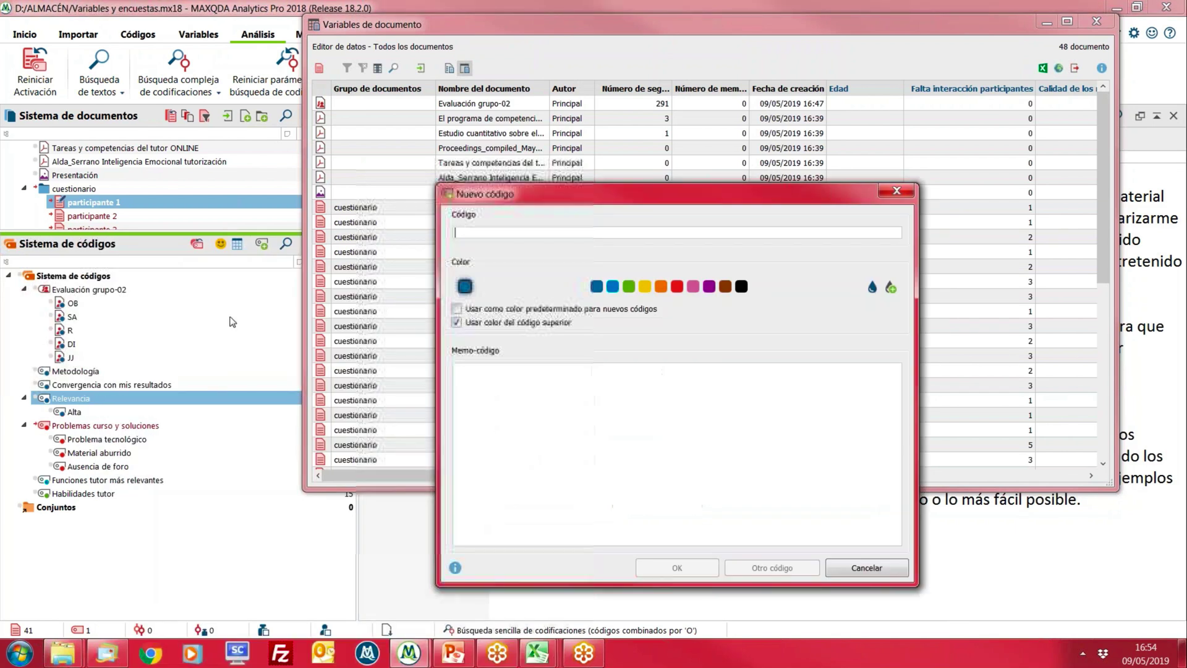
pyautogui.write('Baja')
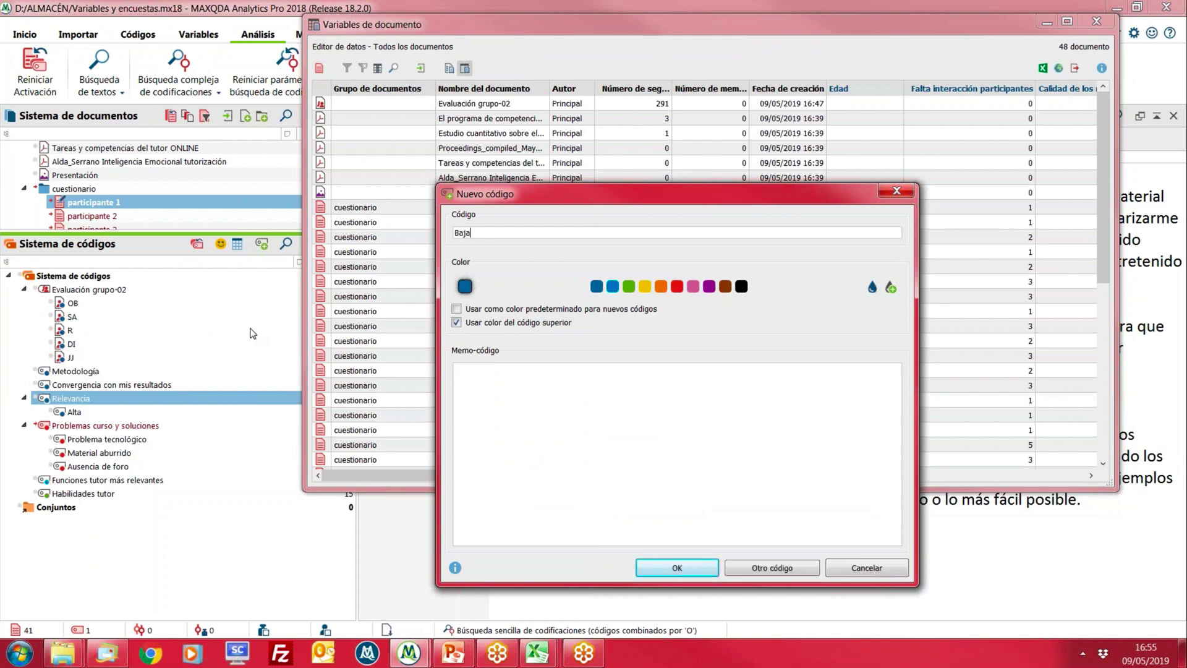
pyautogui.click(749, 567)
pyautogui.write('M')
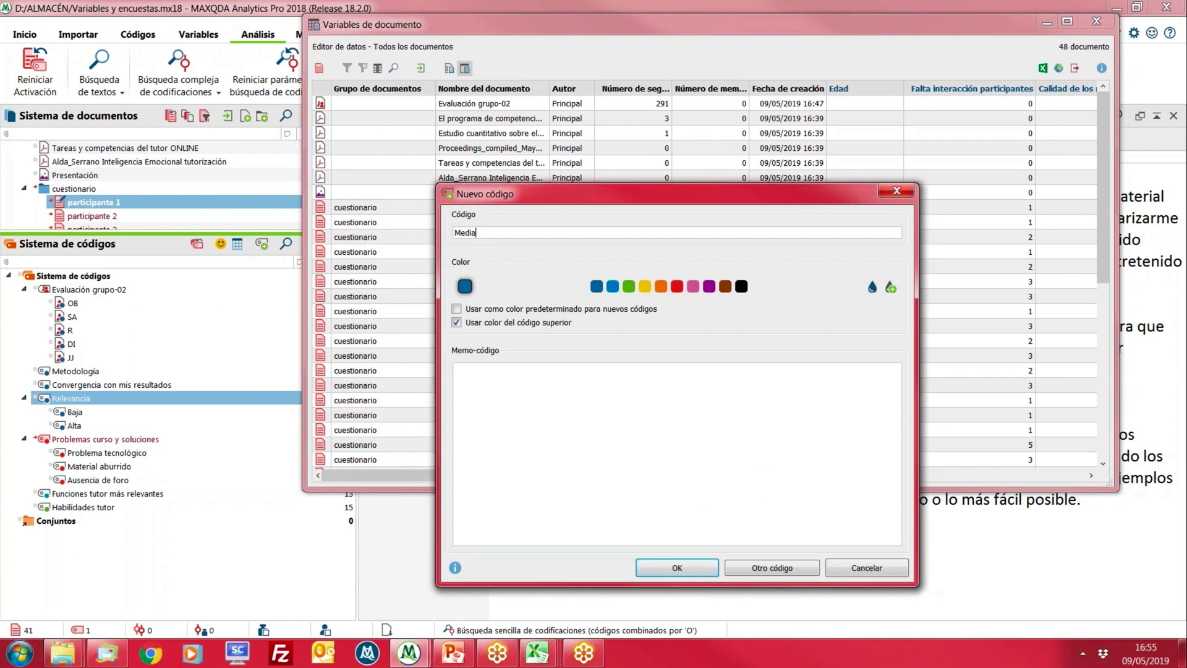
pyautogui.write('edia')
pyautogui.click(680, 568)
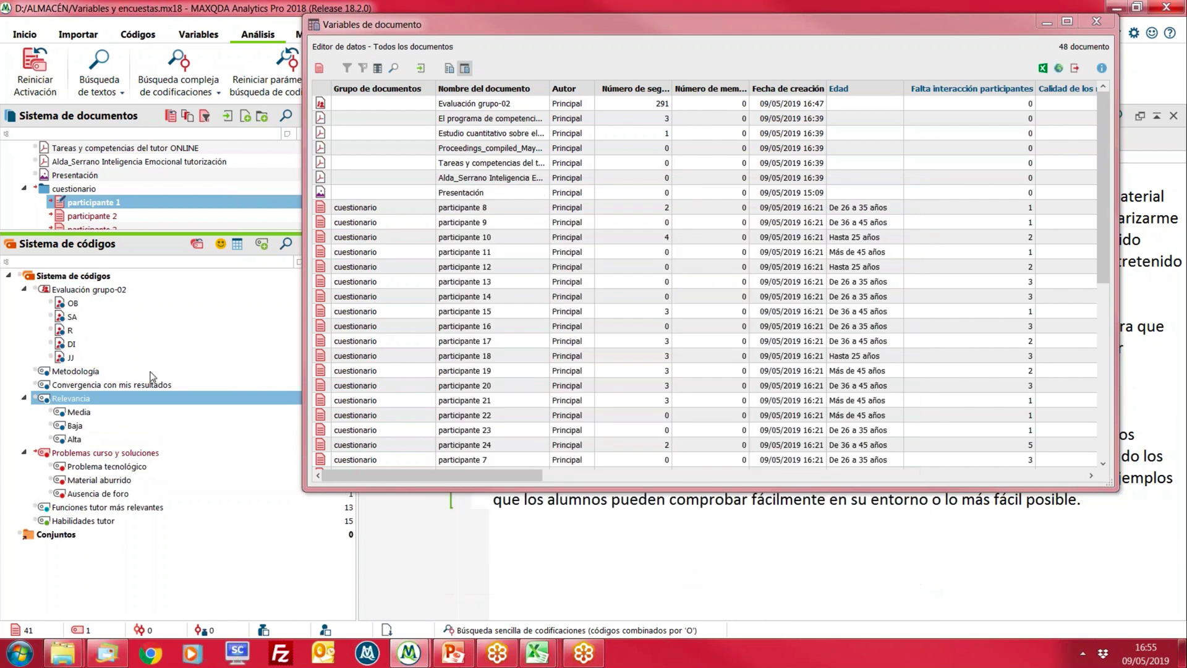
# Transform the code Relevancia into a categorical document variable and move the variables window to view its new column
pyautogui.rightClick(83, 400)
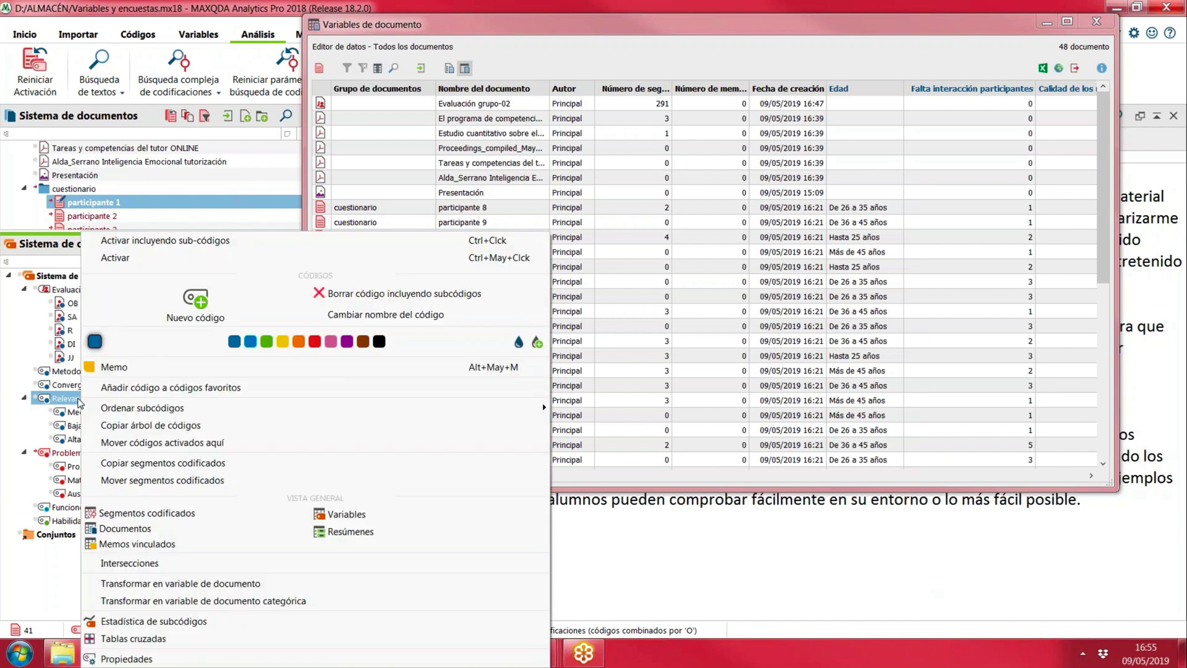
pyautogui.click(255, 601)
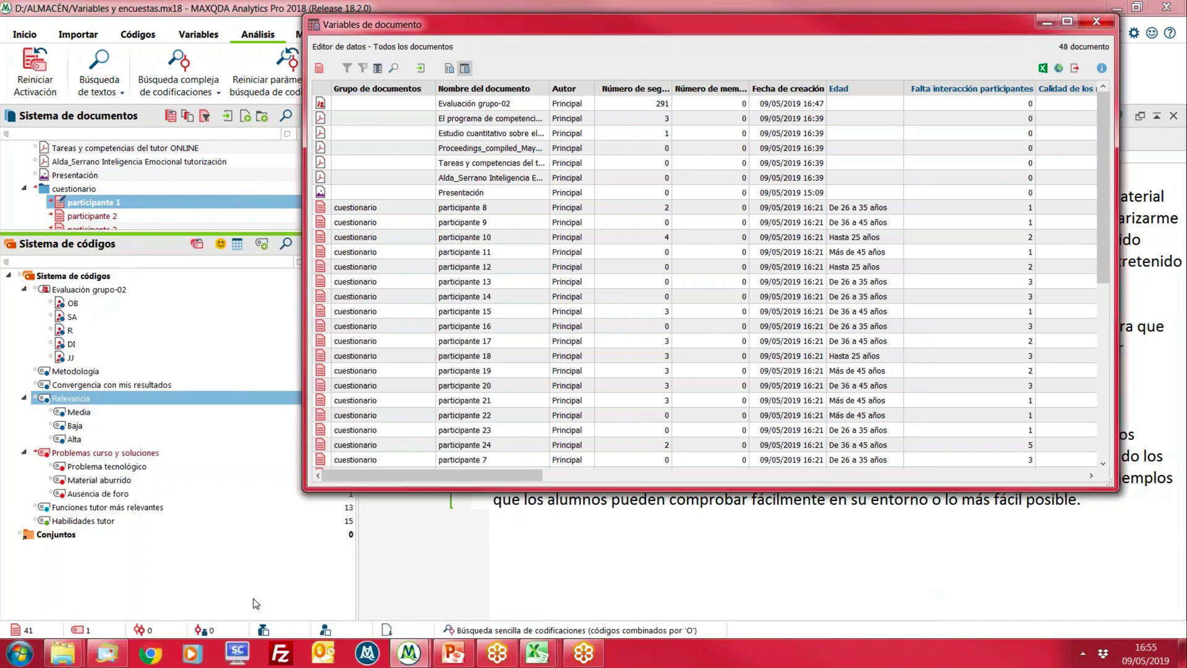
pyautogui.moveTo(623, 32); pyautogui.dragTo(281, 30)
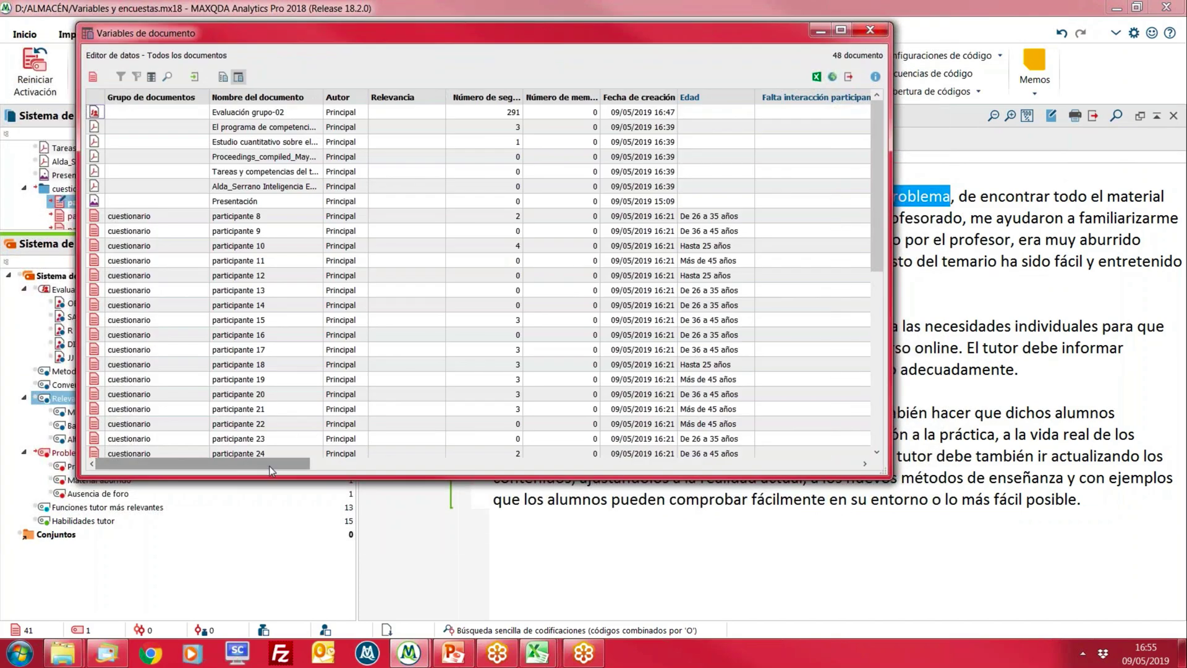
pyautogui.moveTo(272, 467); pyautogui.dragTo(253, 499)
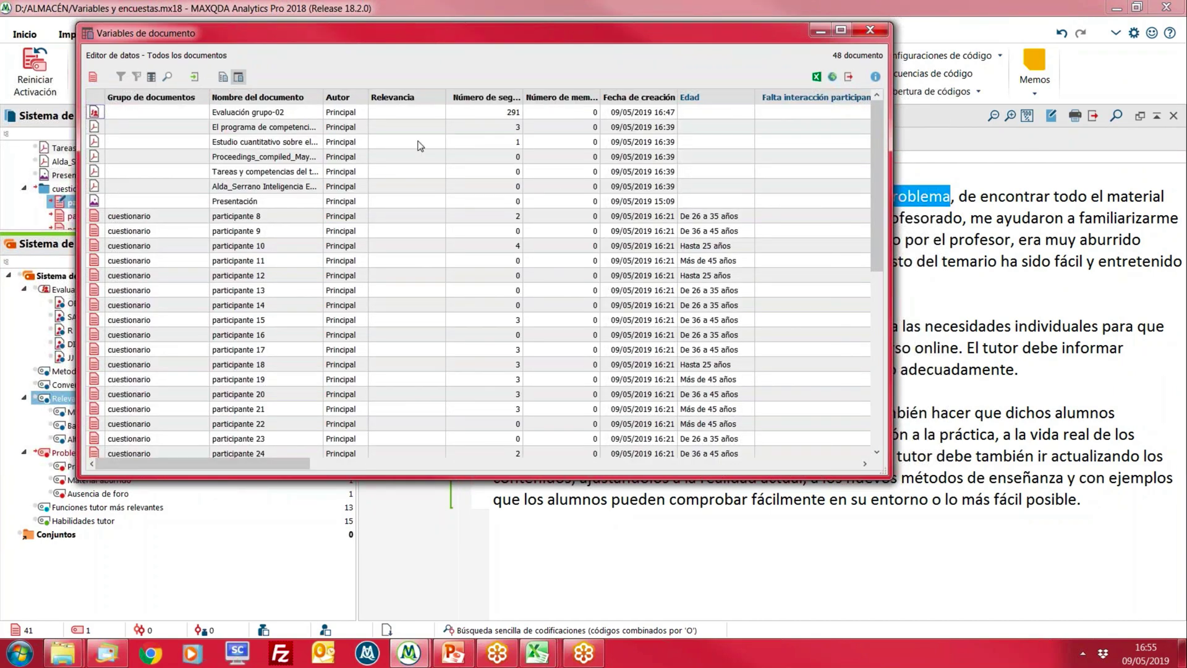
# Open "El programa de competencias socio-emocionales" and code the page 2 paragraph starting "Asimismo, es indudable" with the Relevancia subcode Alta
pyautogui.moveTo(868, 262); pyautogui.dragTo(490, 72)
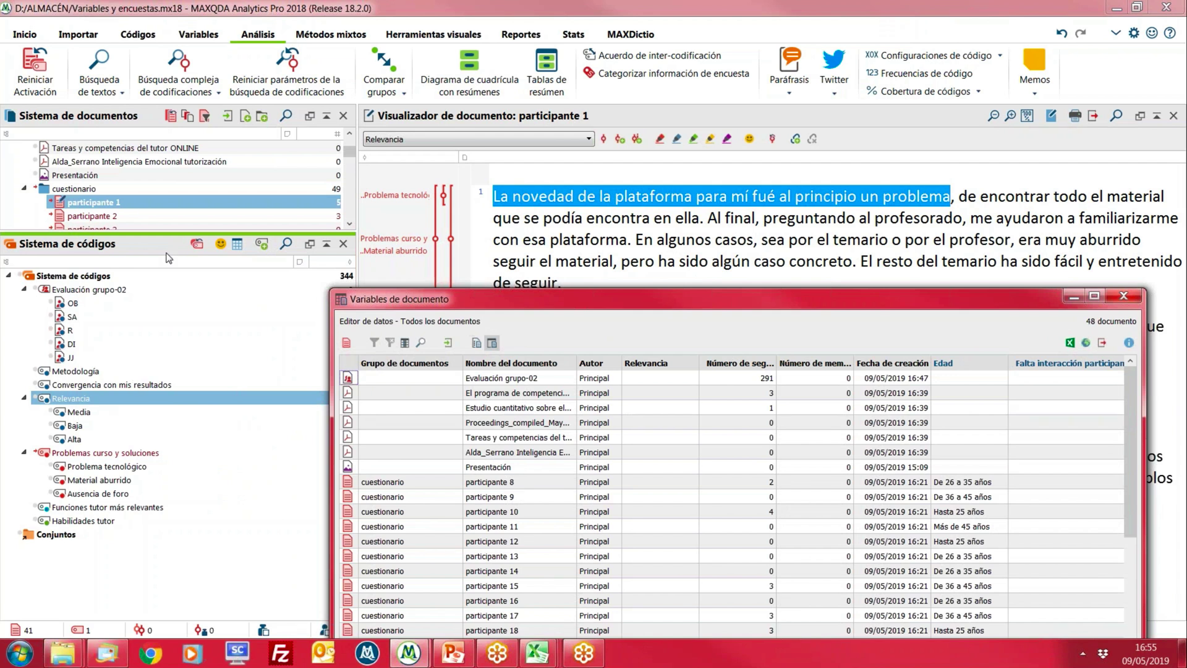
pyautogui.click(350, 135)
pyautogui.doubleClick(146, 177)
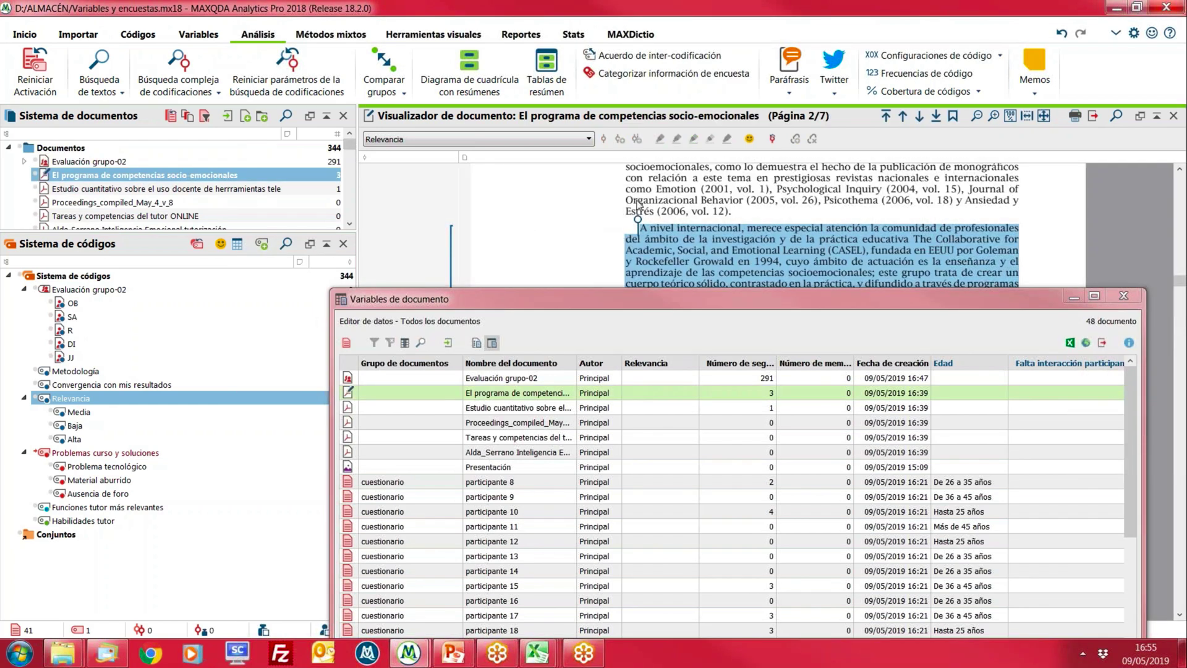
pyautogui.moveTo(741, 214); pyautogui.dragTo(639, 235)
pyautogui.scroll(3, 616, 233)
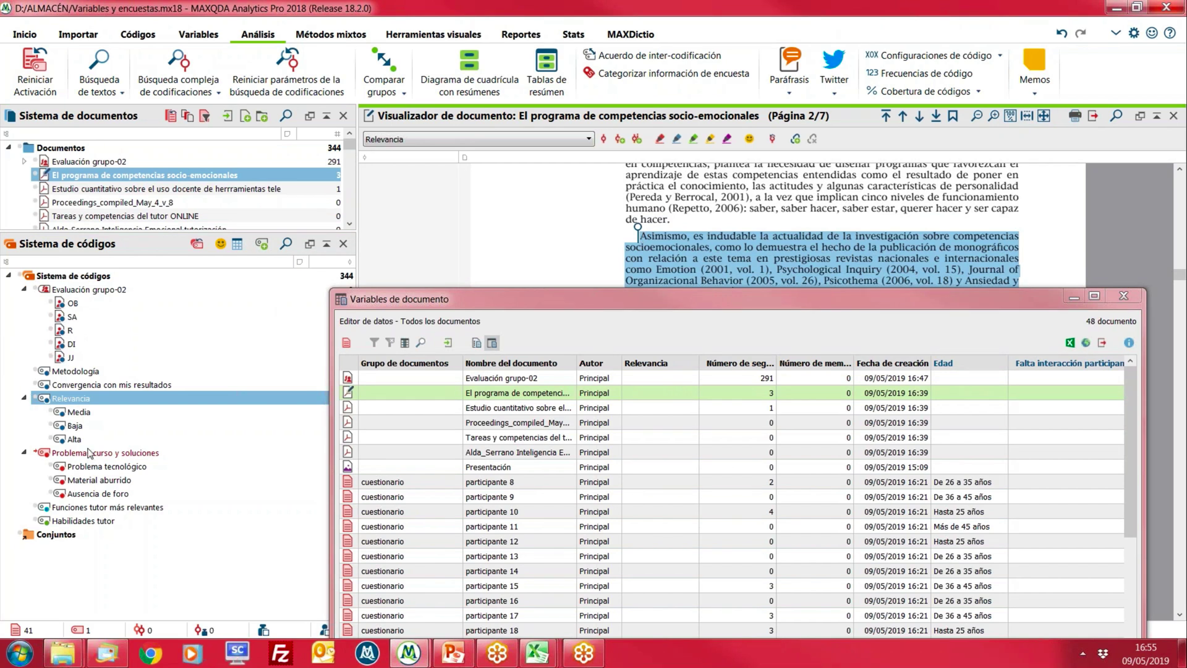
pyautogui.moveTo(74, 439); pyautogui.dragTo(729, 272)
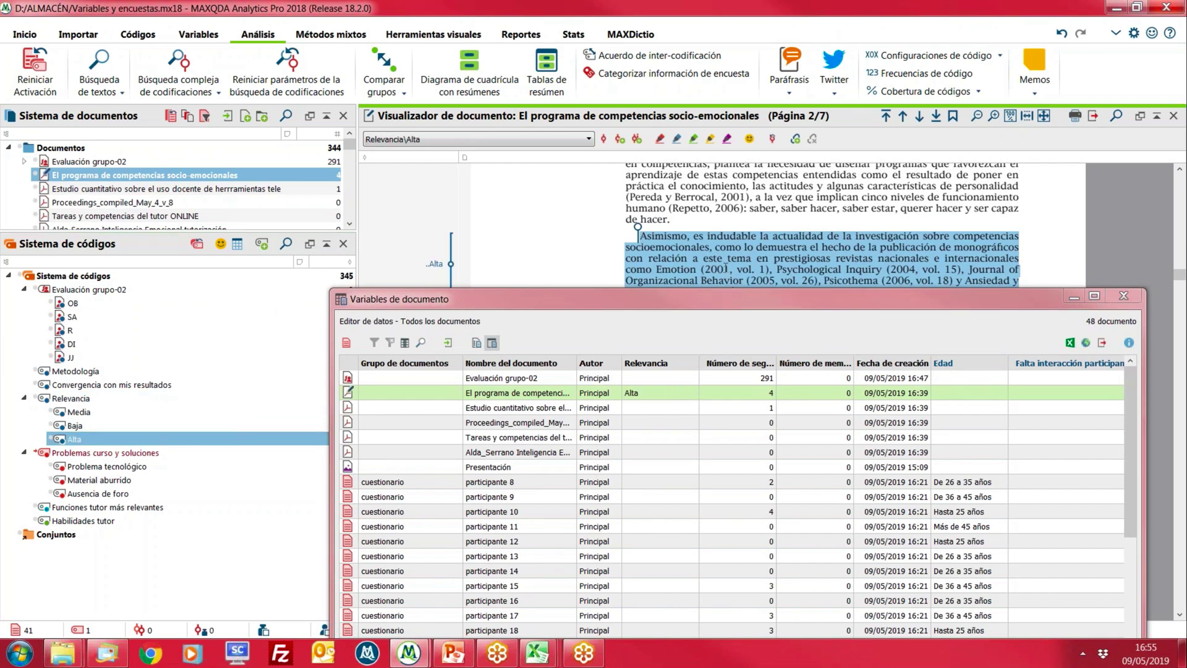
pyautogui.moveTo(689, 310); pyautogui.dragTo(535, 193)
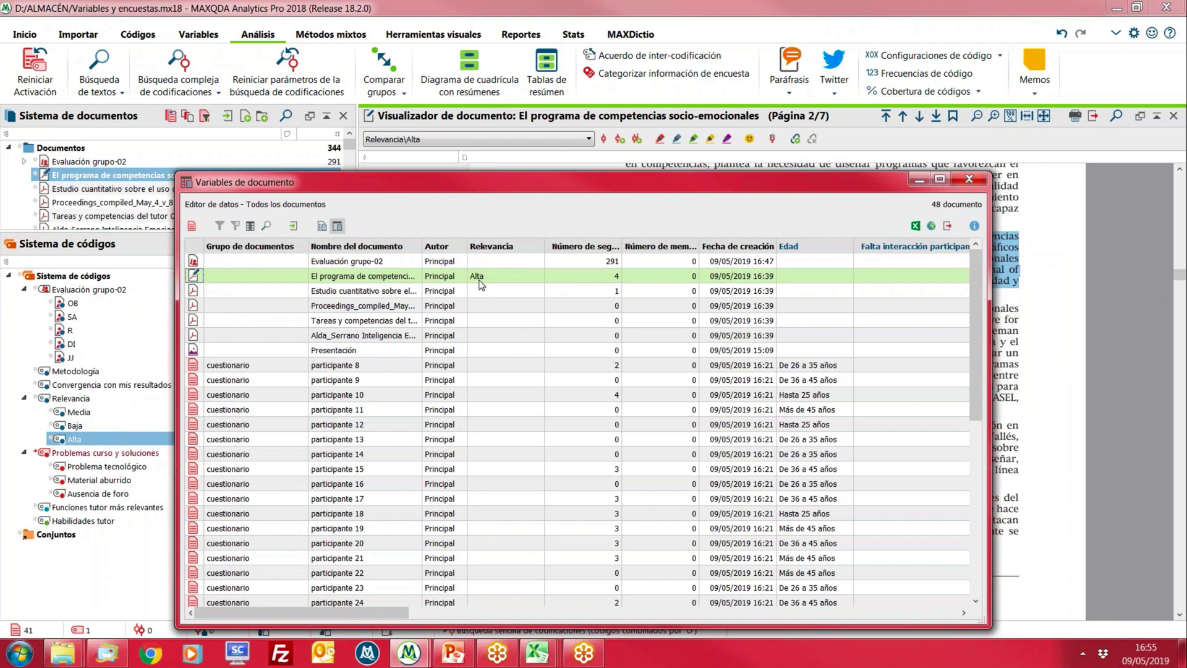
# Open the "Estudio cuantitativo" document and code the page 10 paragraph starting "Finalmente, antes de aplicar el cuestionario" with the subcode Baja
pyautogui.moveTo(484, 193); pyautogui.dragTo(511, 348)
pyautogui.doubleClick(102, 189)
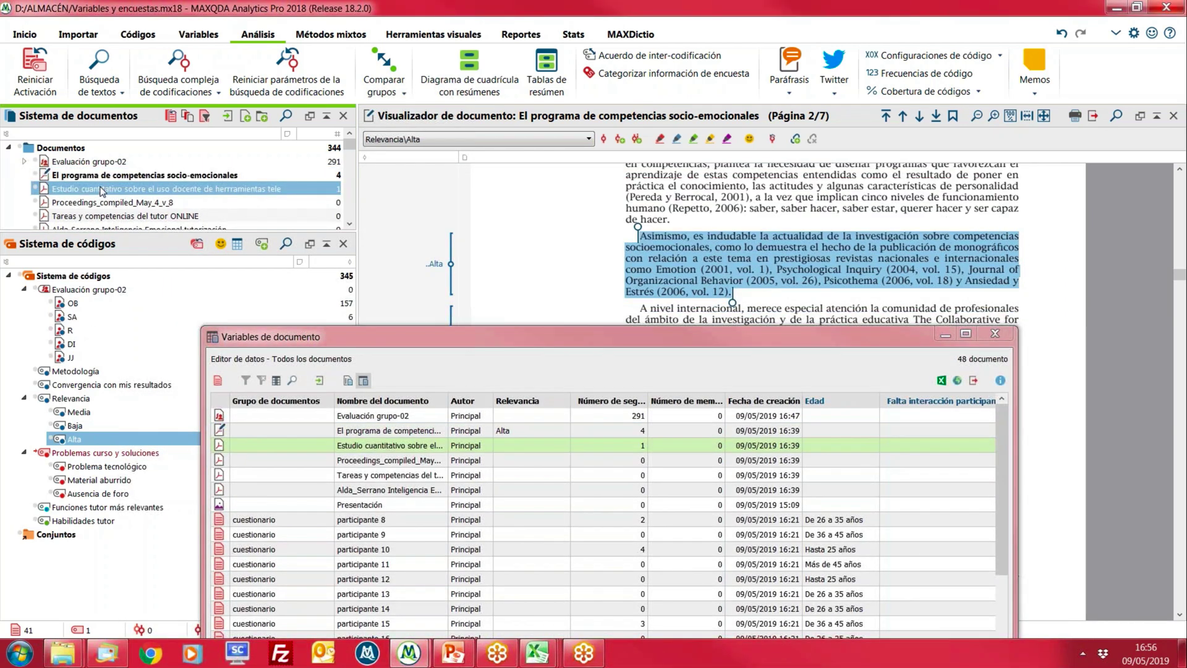
pyautogui.scroll(-5, 650, 286)
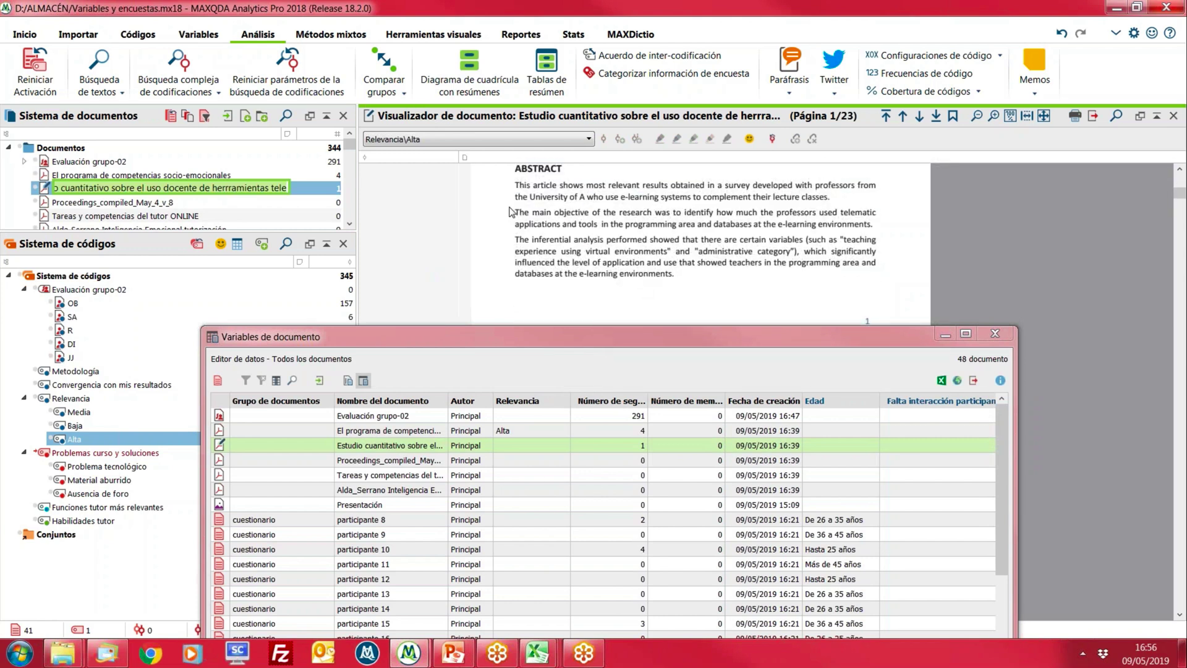
pyautogui.scroll(-15, 513, 272)
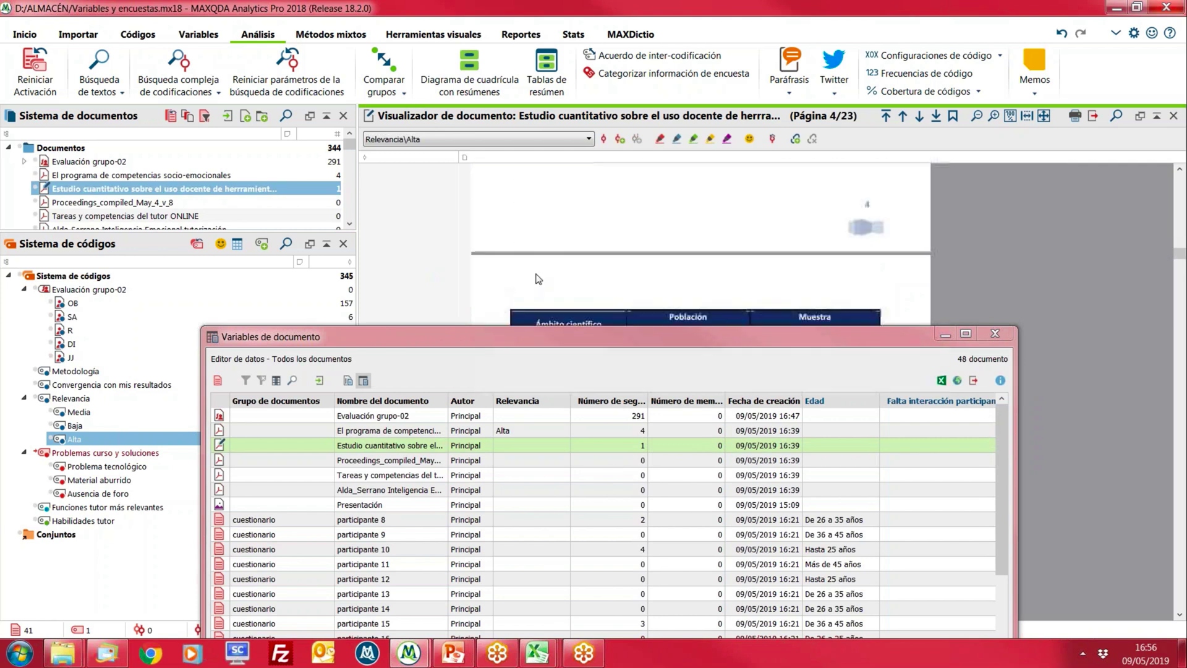
pyautogui.scroll(-20, 538, 279)
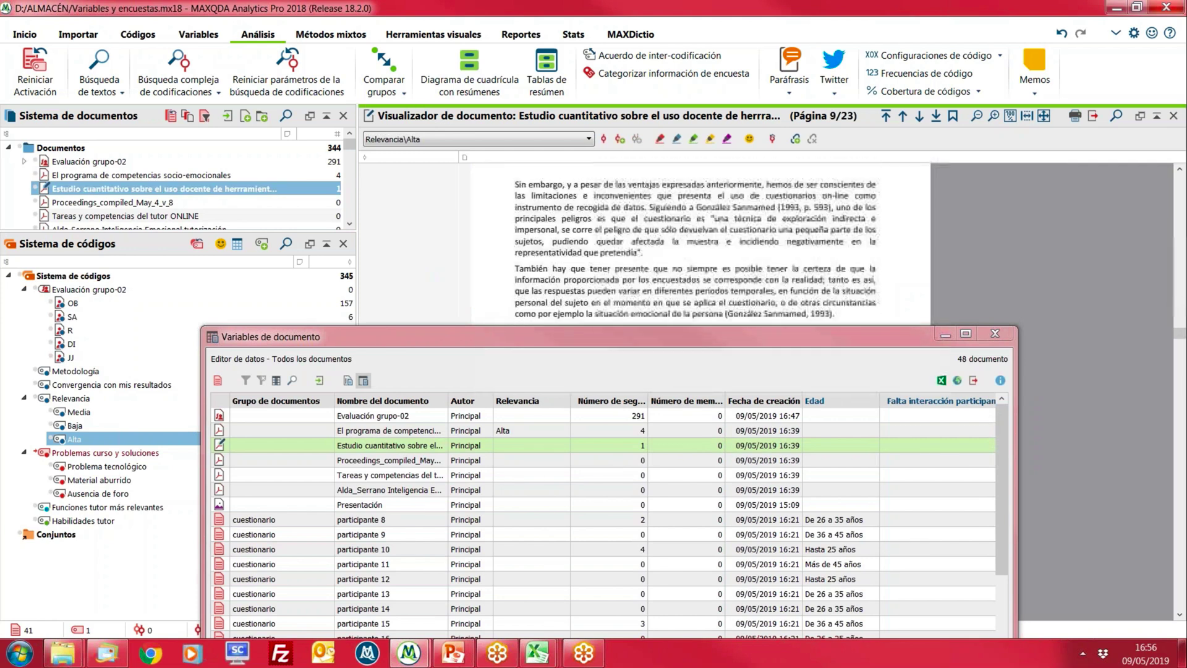
pyautogui.scroll(-5, 536, 288)
pyautogui.scroll(-5, 527, 258)
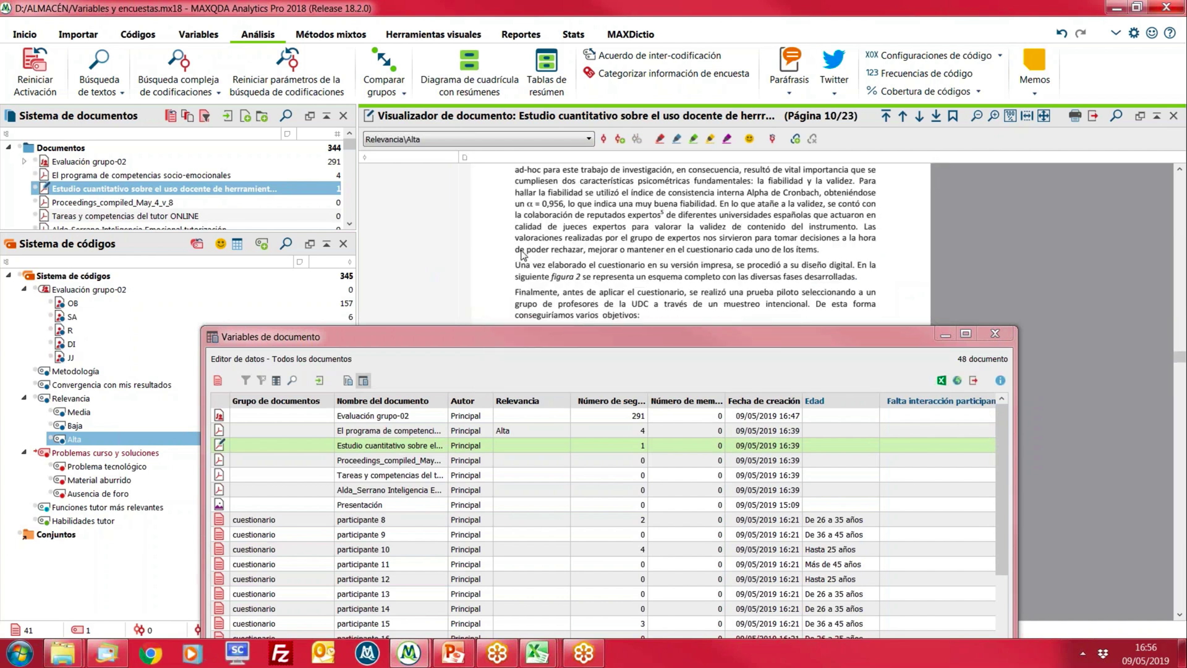
pyautogui.moveTo(518, 217); pyautogui.dragTo(674, 230)
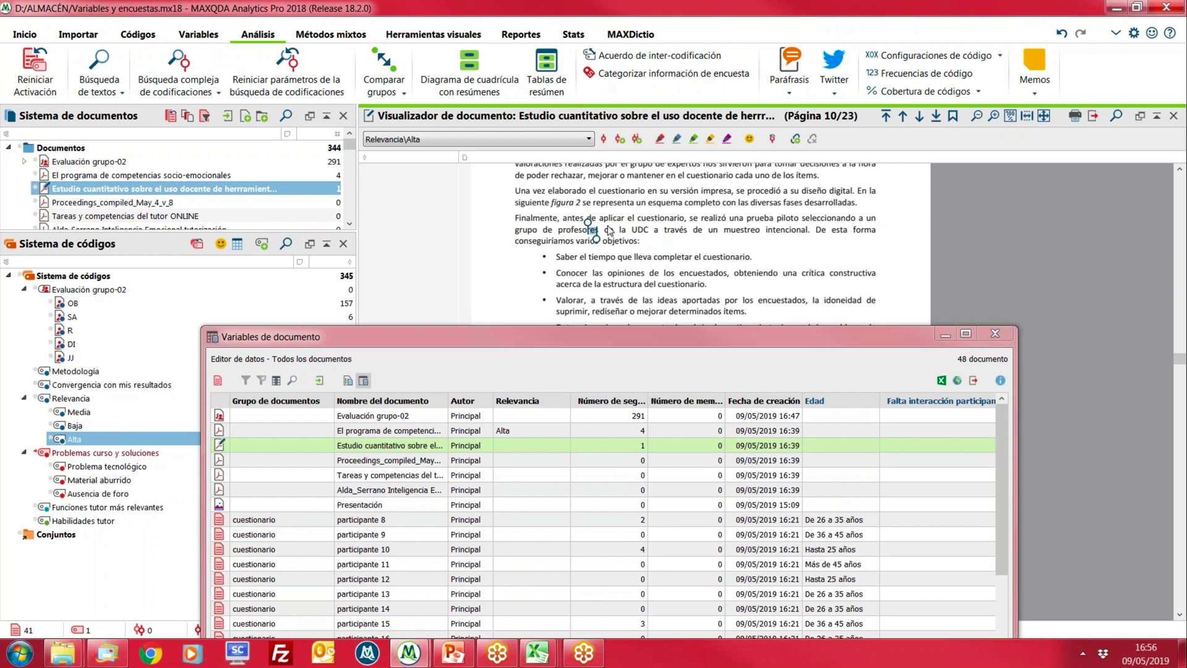
pyautogui.moveTo(589, 223); pyautogui.dragTo(521, 211)
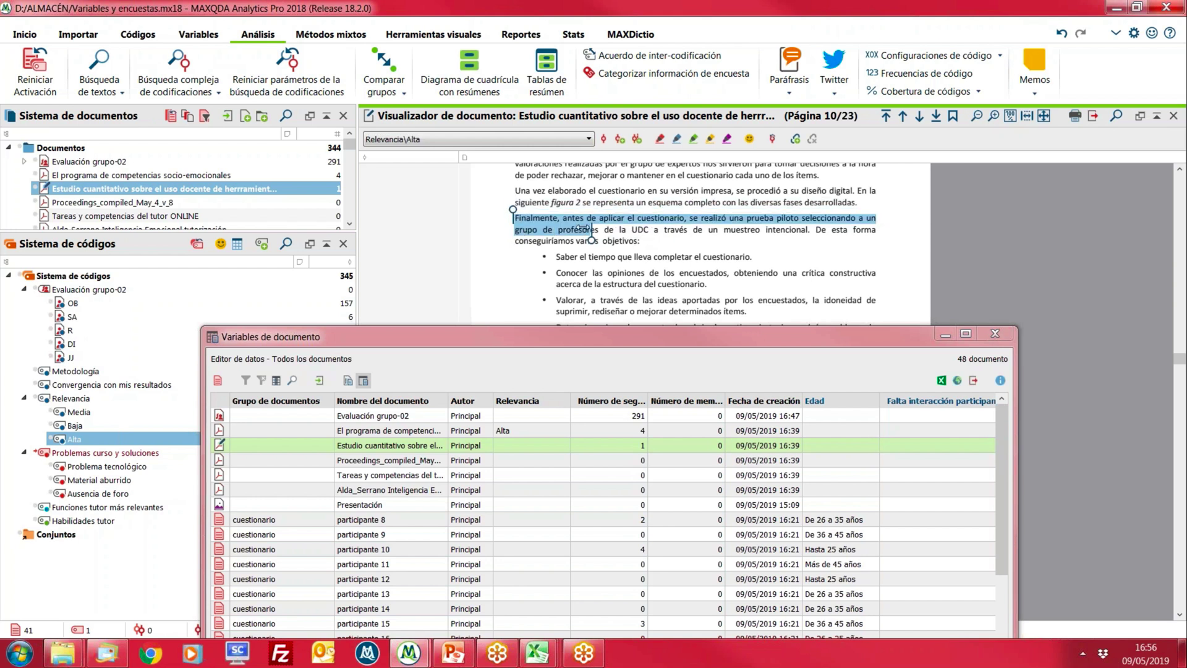
pyautogui.moveTo(590, 230); pyautogui.dragTo(648, 240)
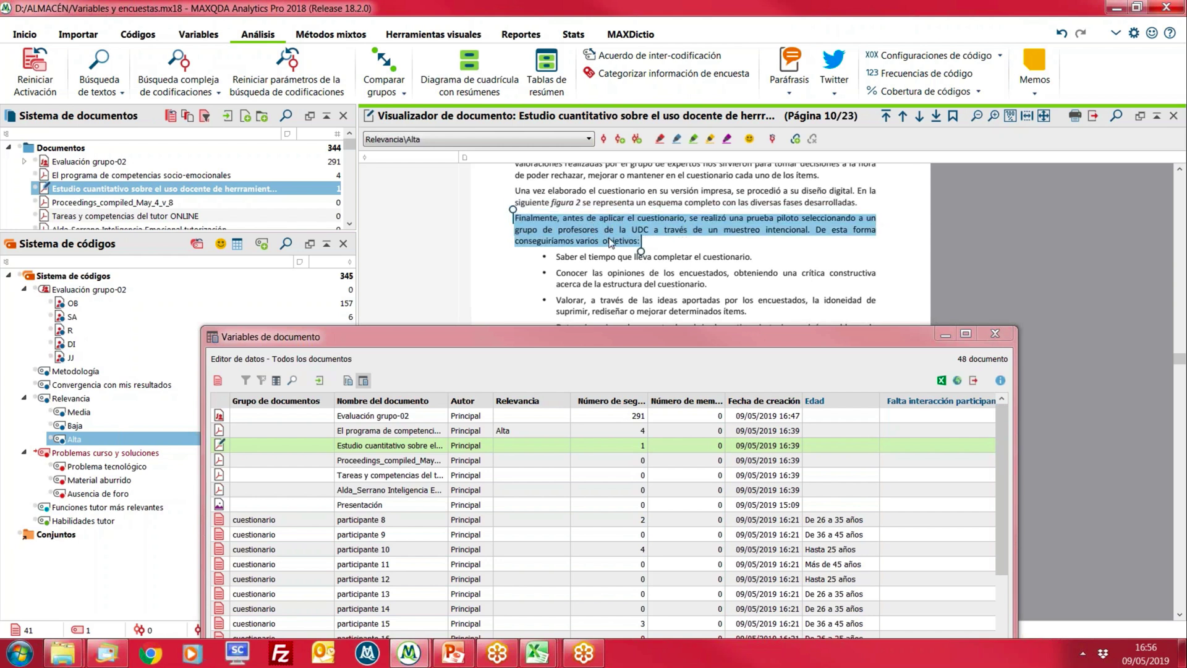
pyautogui.click(83, 428)
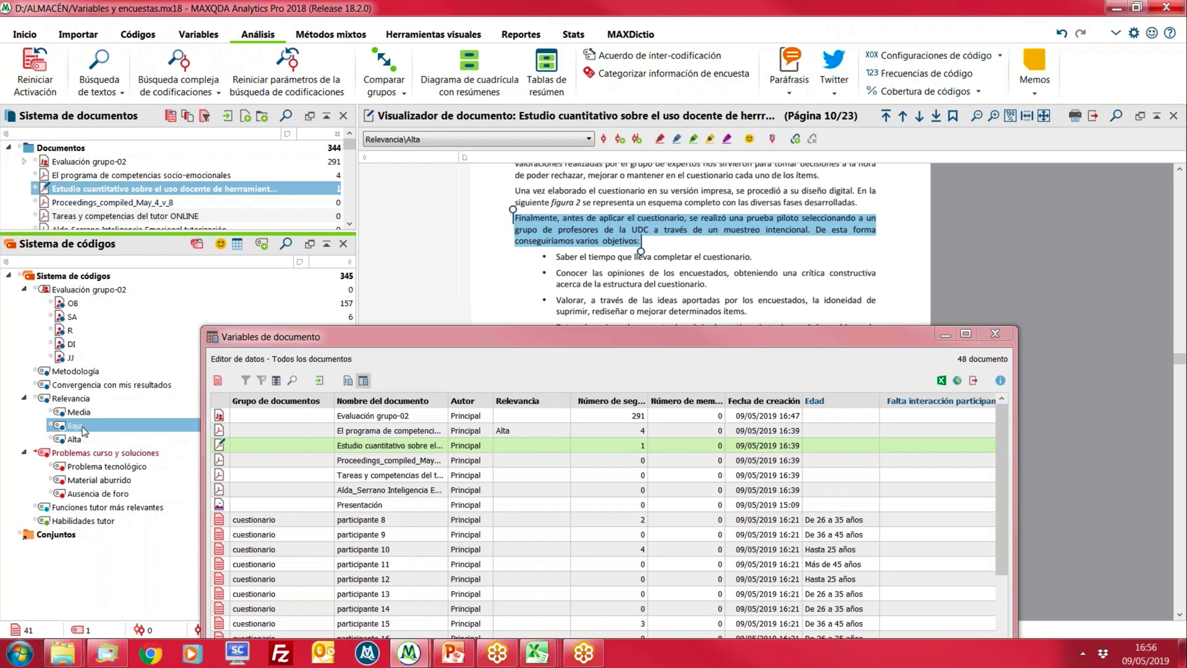
pyautogui.moveTo(83, 428); pyautogui.dragTo(566, 221)
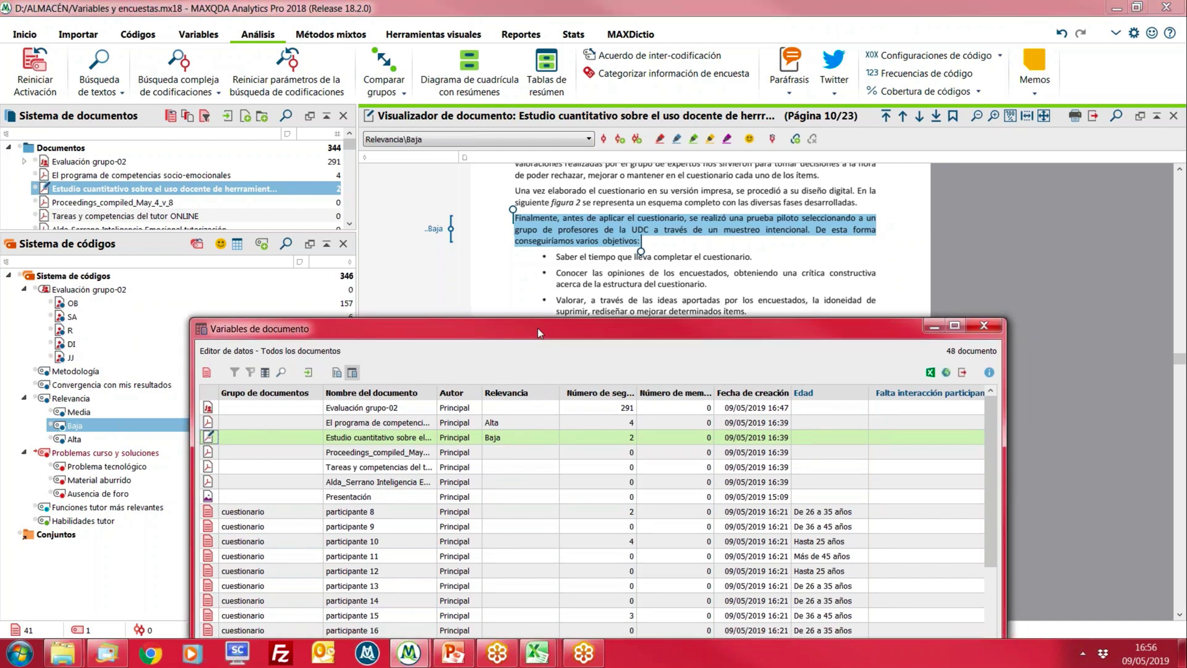
# Transform the code Problemas curso y soluciones into a document variable and widen its column to show the full heading
pyautogui.moveTo(543, 340); pyautogui.dragTo(741, 250)
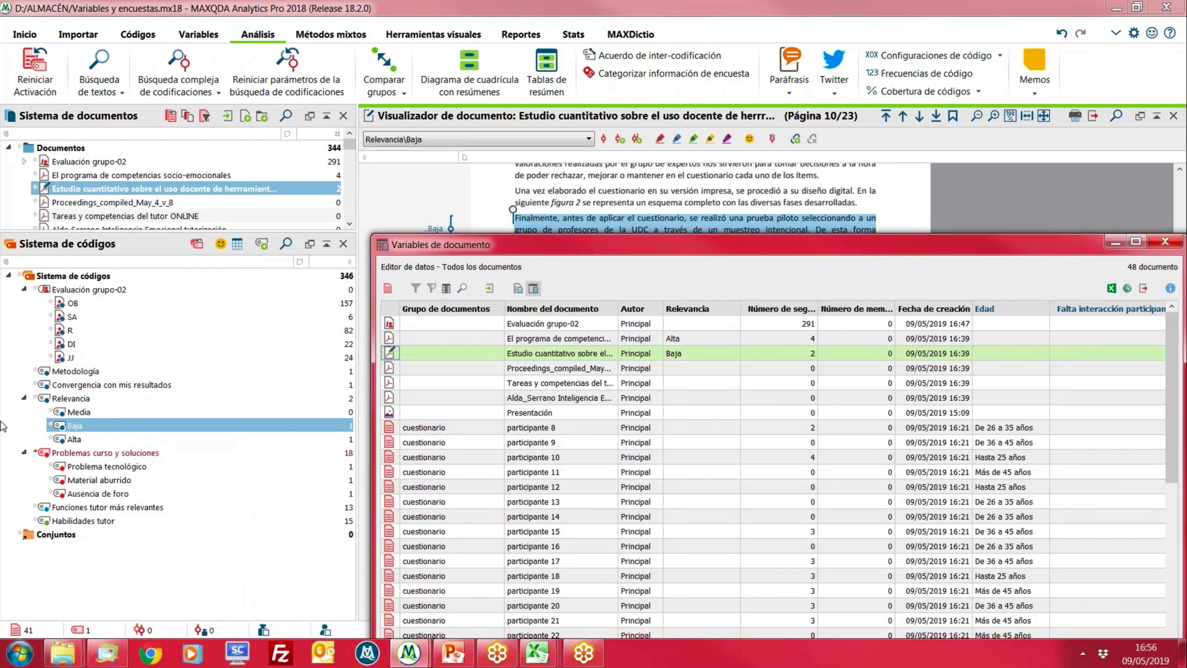
pyautogui.rightClick(74, 457)
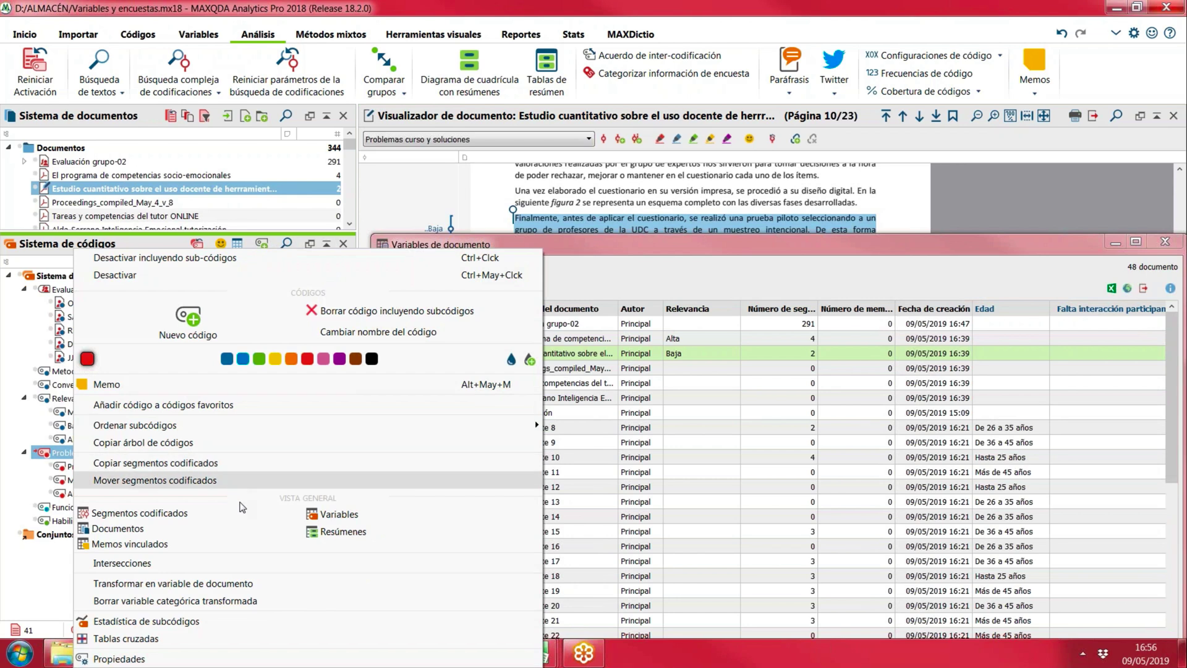
pyautogui.click(257, 586)
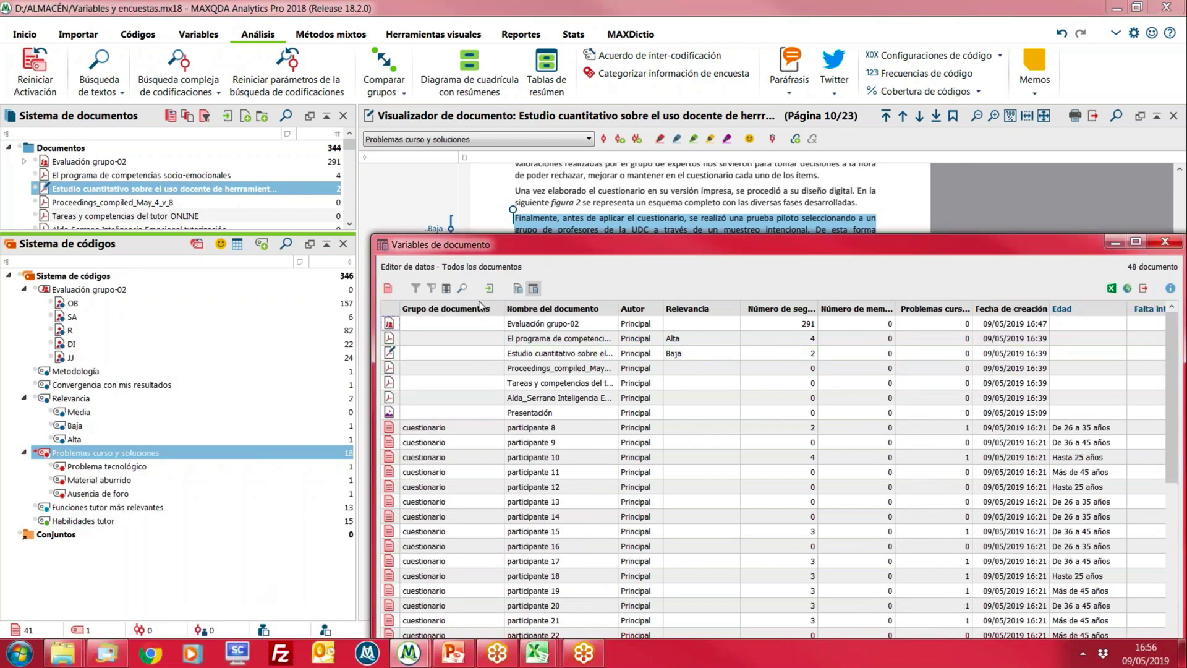
pyautogui.moveTo(558, 238); pyautogui.dragTo(266, 100)
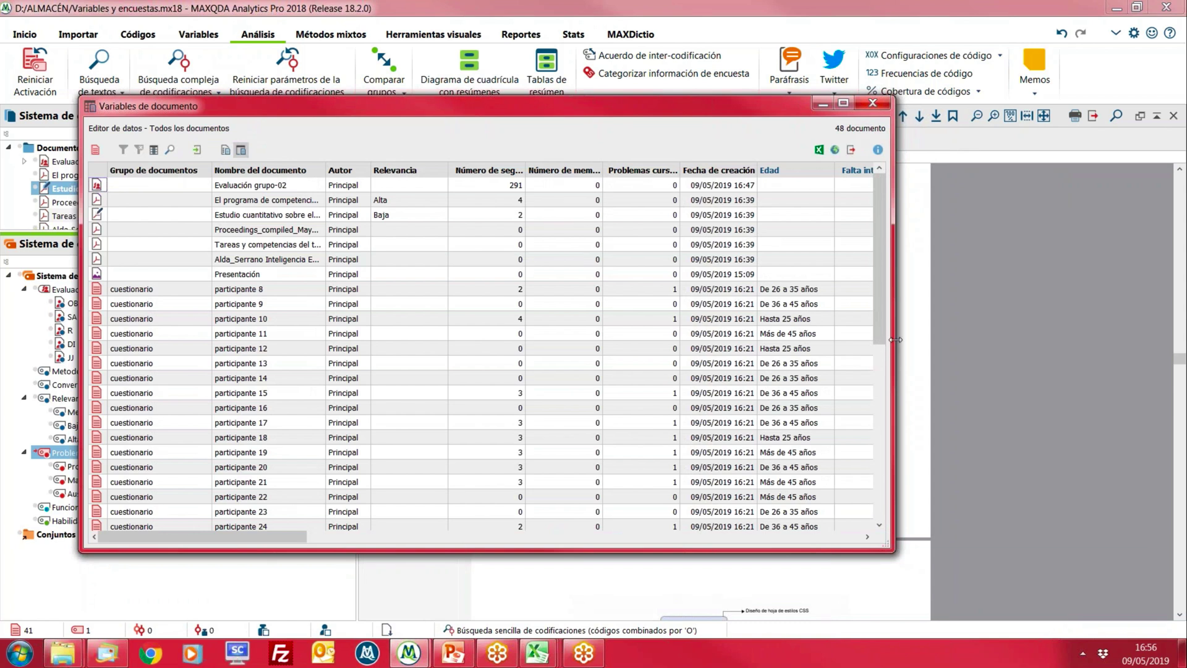
pyautogui.moveTo(895, 339)
pyautogui.mouseDown()
pyautogui.moveTo(1182, 339)
pyautogui.moveTo(890, 339)
pyautogui.moveTo(901, 340)
pyautogui.mouseUp()
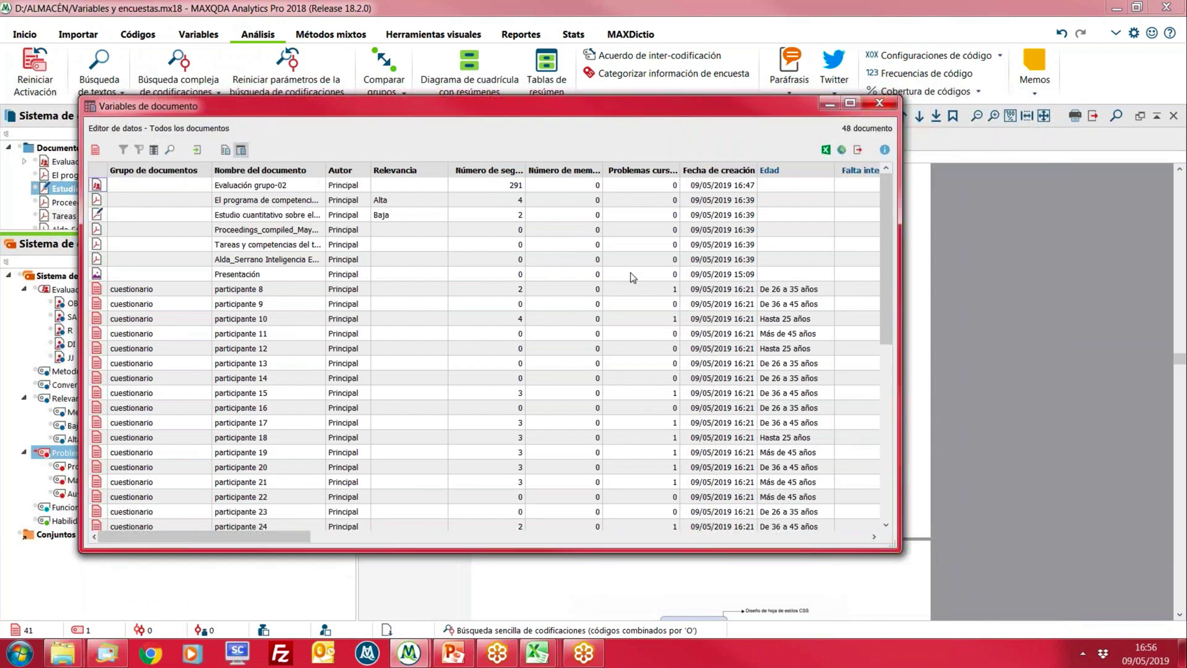
pyautogui.moveTo(680, 170); pyautogui.dragTo(744, 167)
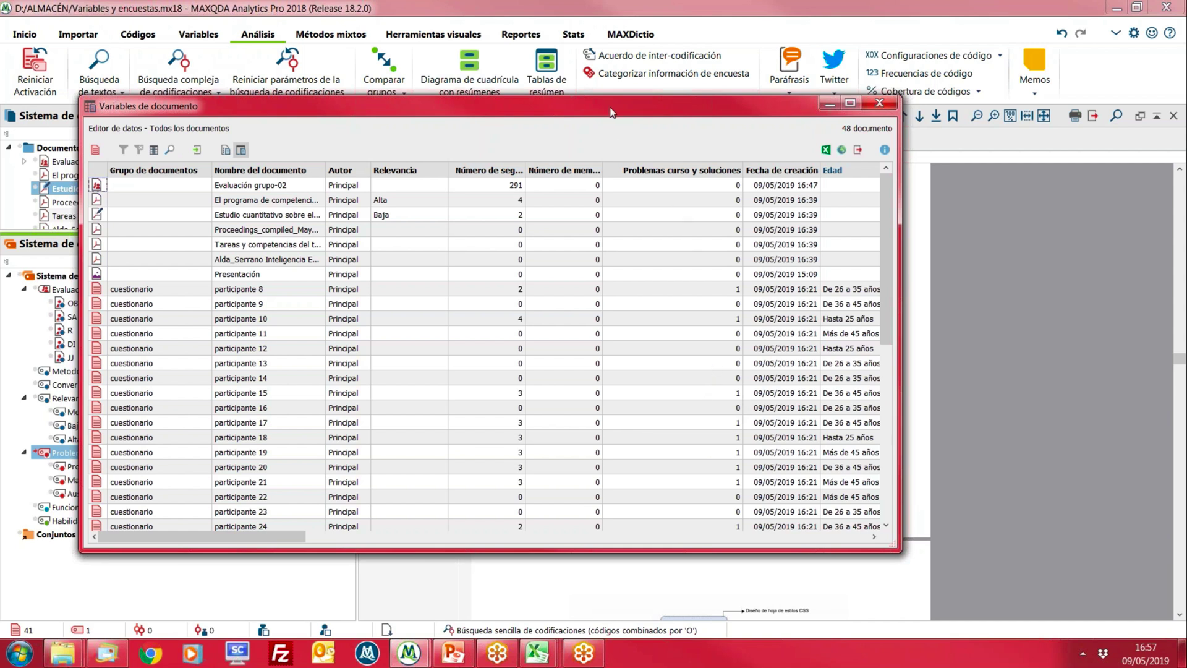
# Code the first two bulleted objectives and the "Una vez elaborado el cuestionario" paragraph on page 10 with Problemas curso y soluciones
pyautogui.moveTo(610, 112); pyautogui.dragTo(761, 471)
pyautogui.click(619, 342)
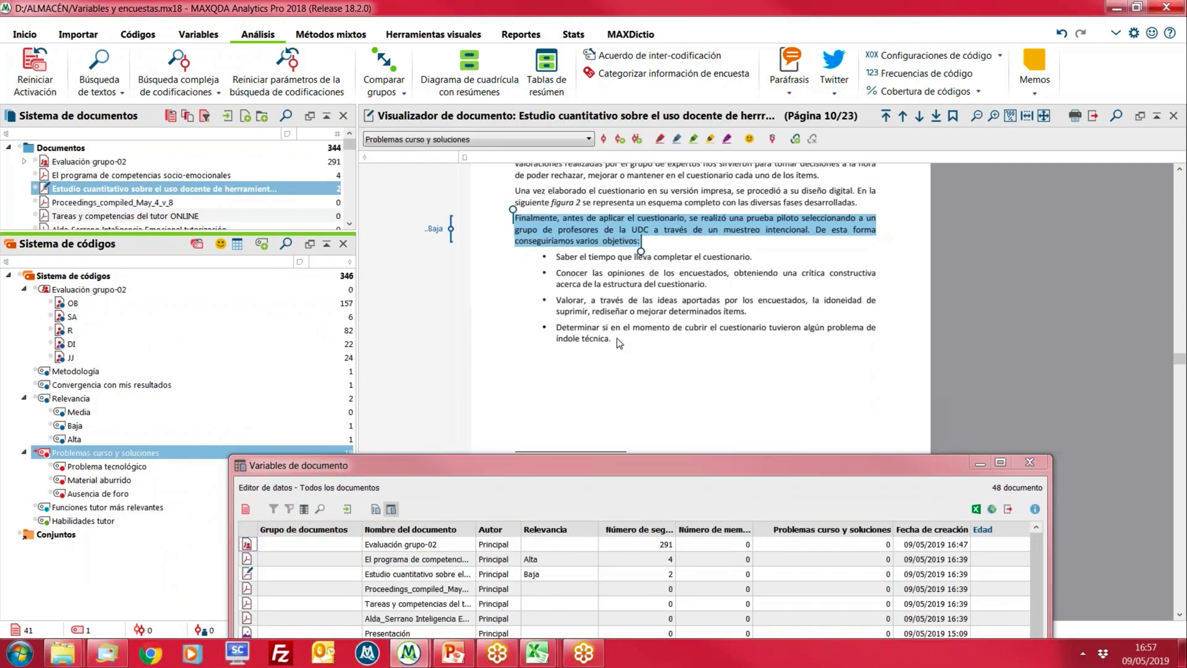
pyautogui.click(619, 343)
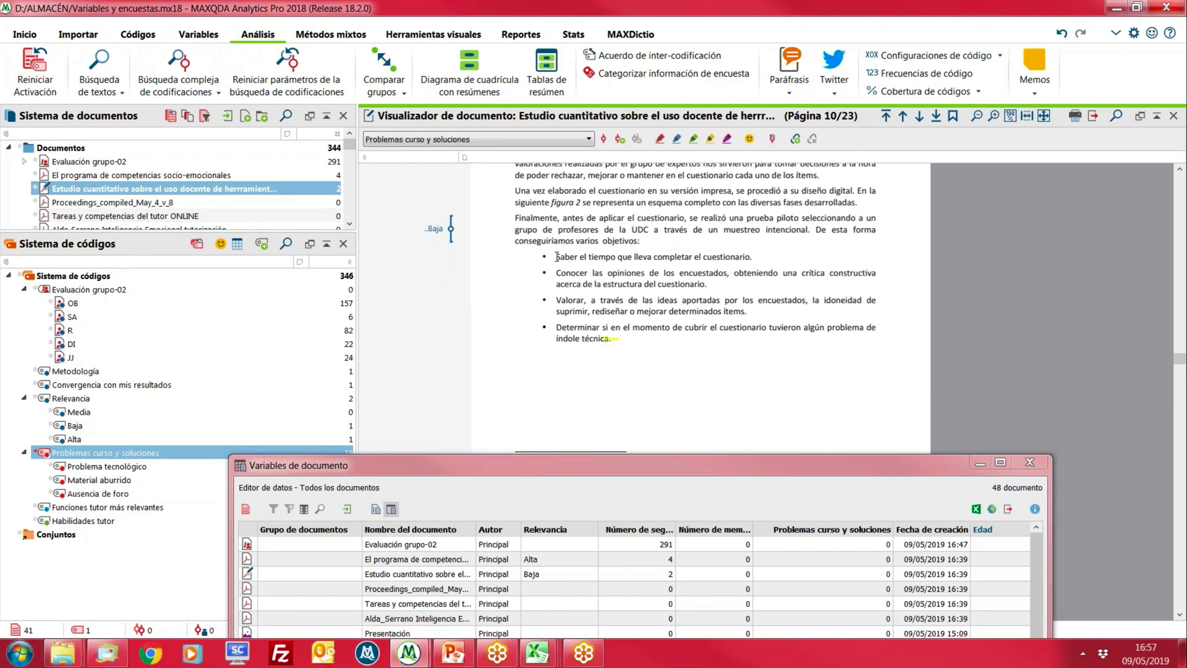
pyautogui.moveTo(559, 255); pyautogui.dragTo(742, 291)
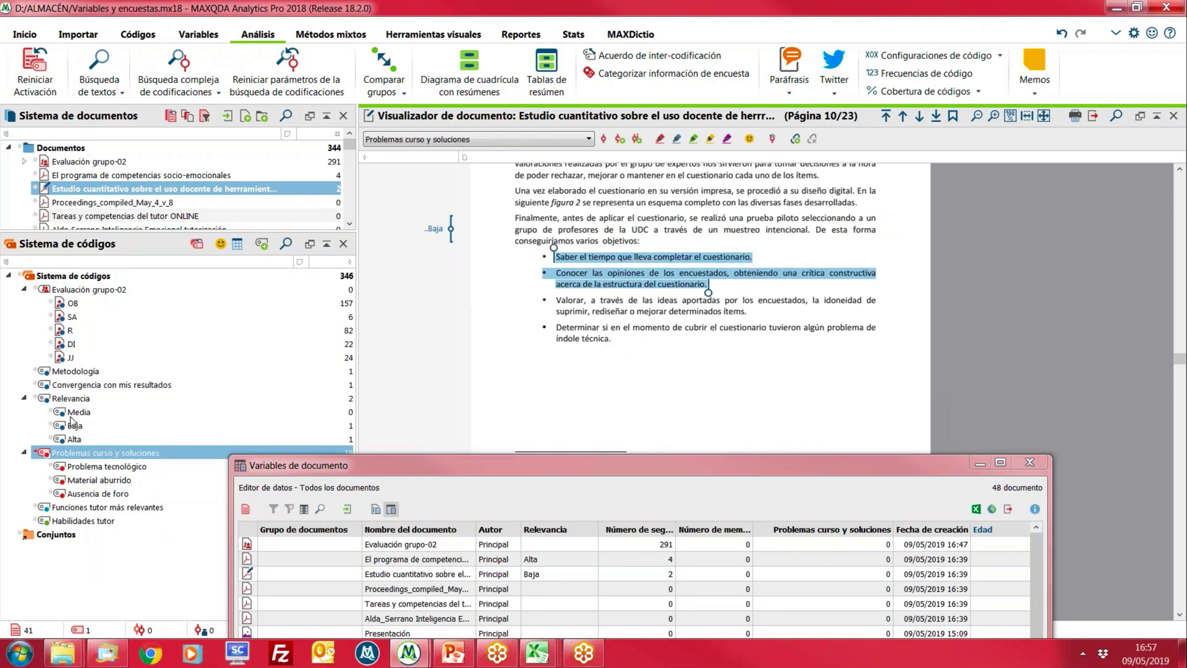
pyautogui.moveTo(90, 454); pyautogui.dragTo(572, 287)
pyautogui.moveTo(517, 191); pyautogui.dragTo(859, 205)
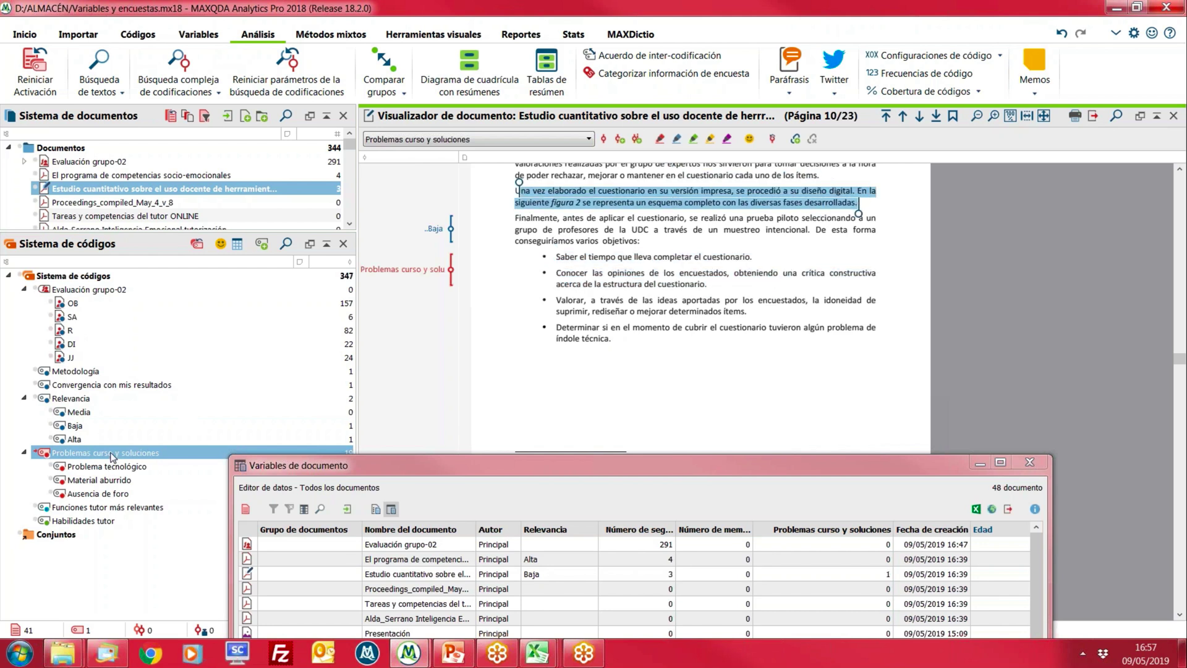
pyautogui.moveTo(112, 456); pyautogui.dragTo(665, 204)
# Examine the Problemas curso y soluciones value of the "Estudio cuantitativo" document in the document variables table
pyautogui.moveTo(598, 470); pyautogui.dragTo(450, 96)
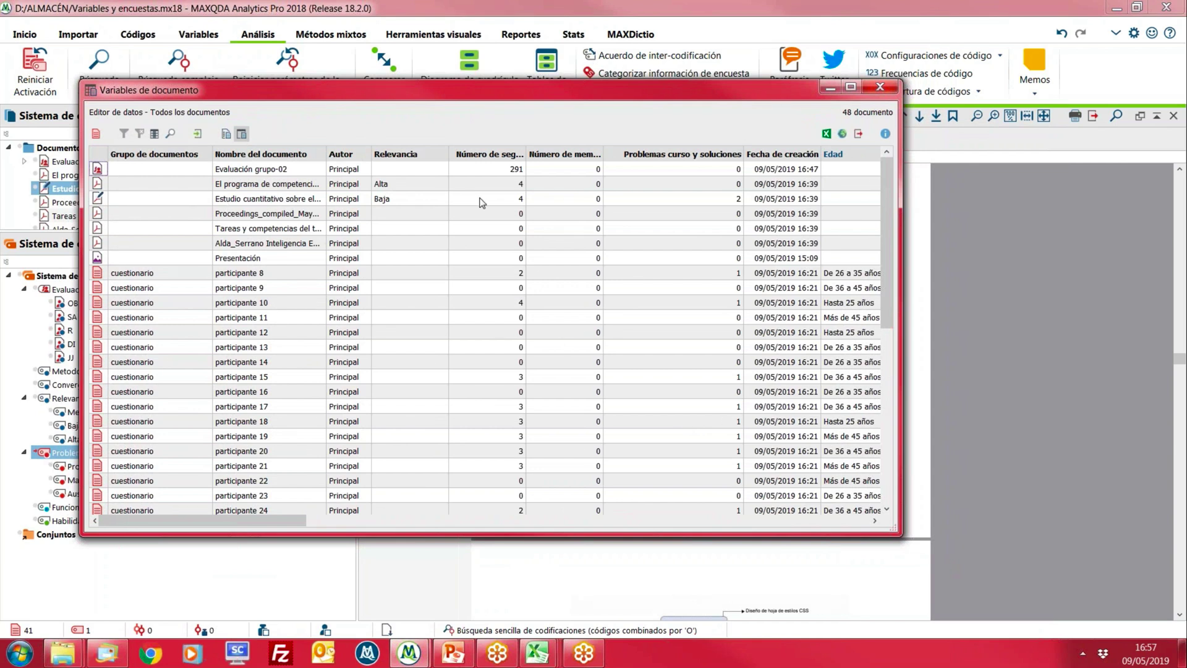
pyautogui.click(711, 201)
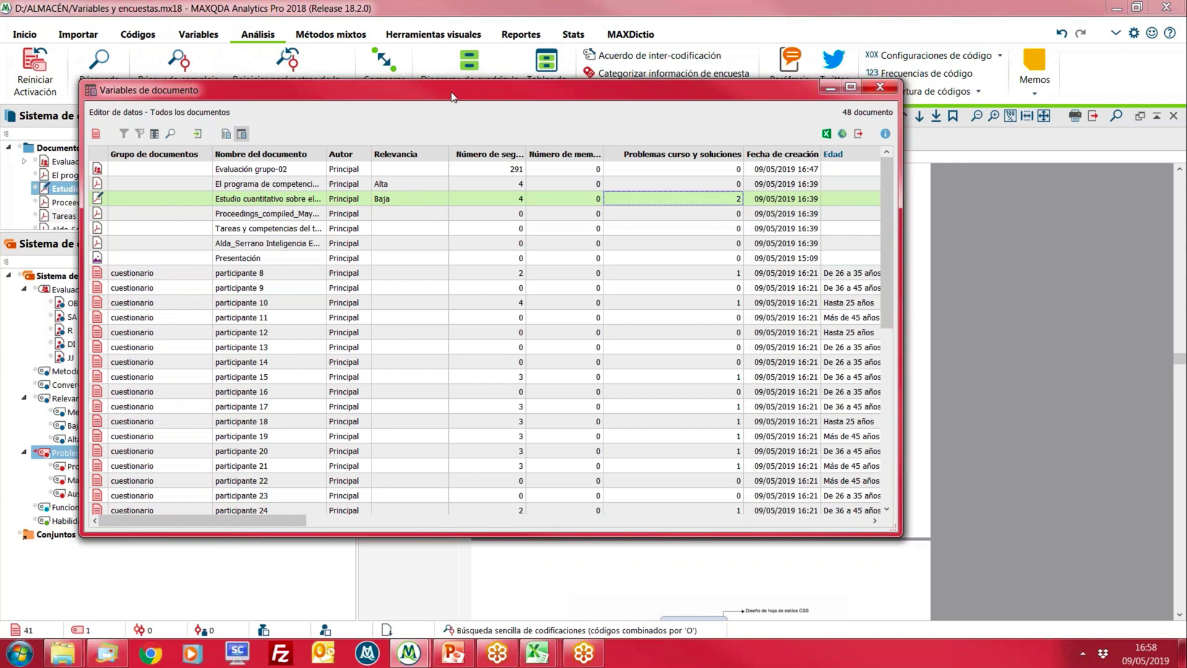
pyautogui.moveTo(452, 97); pyautogui.dragTo(383, 26)
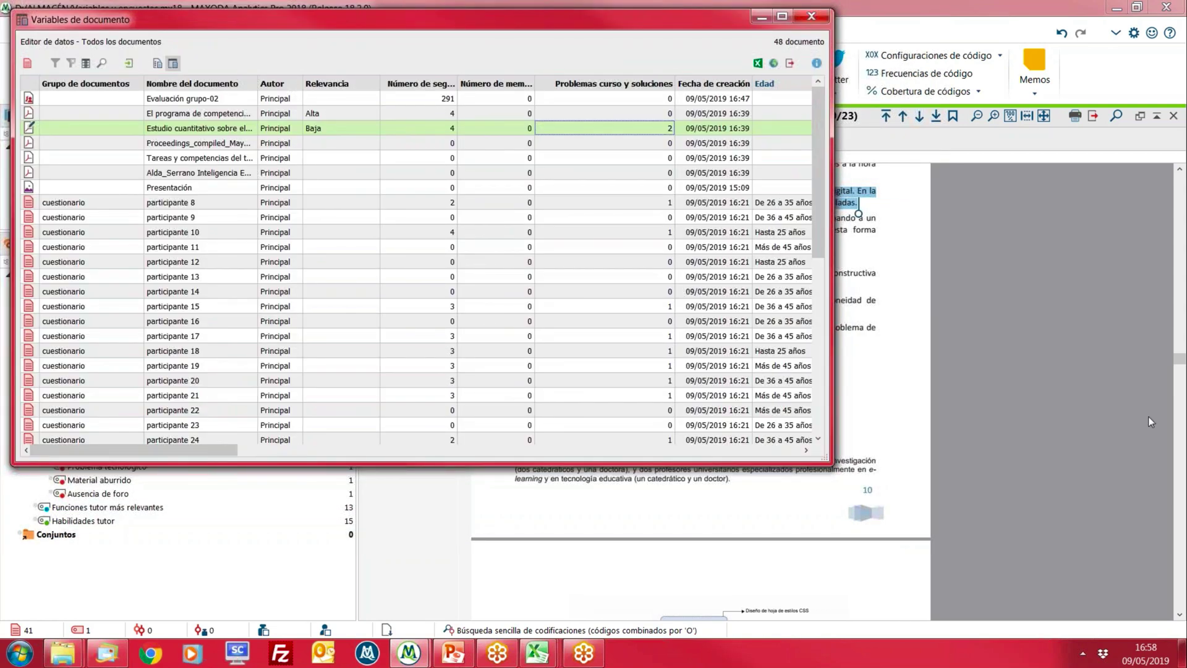
pyautogui.click(1180, 481)
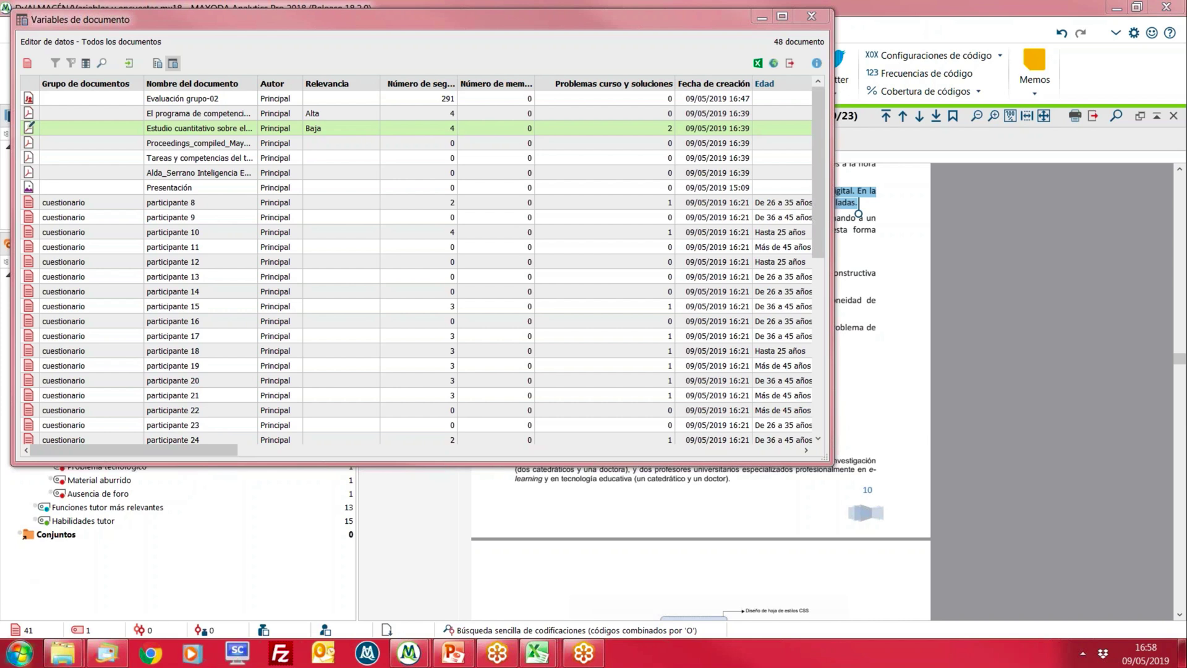
# Switch to the mail program and read through the message "New MAXQDA Video Tutorials and Textbook", including the textbook and research grant announcements
pyautogui.click(119, 654)
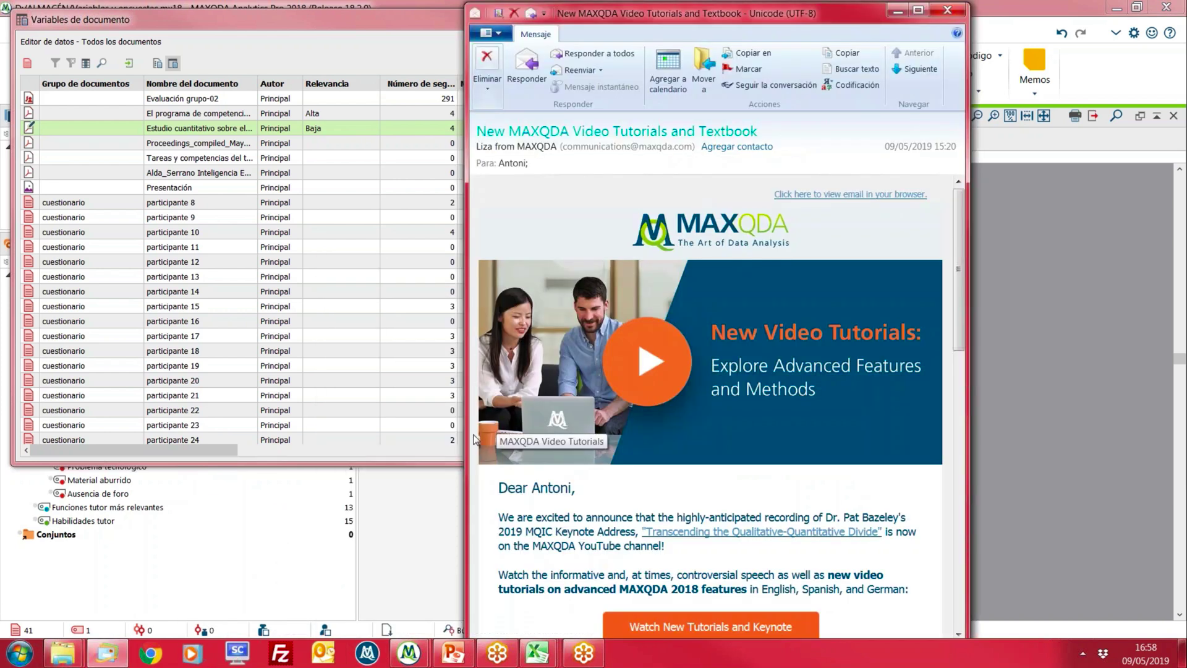
pyautogui.moveTo(466, 439); pyautogui.dragTo(447, 439)
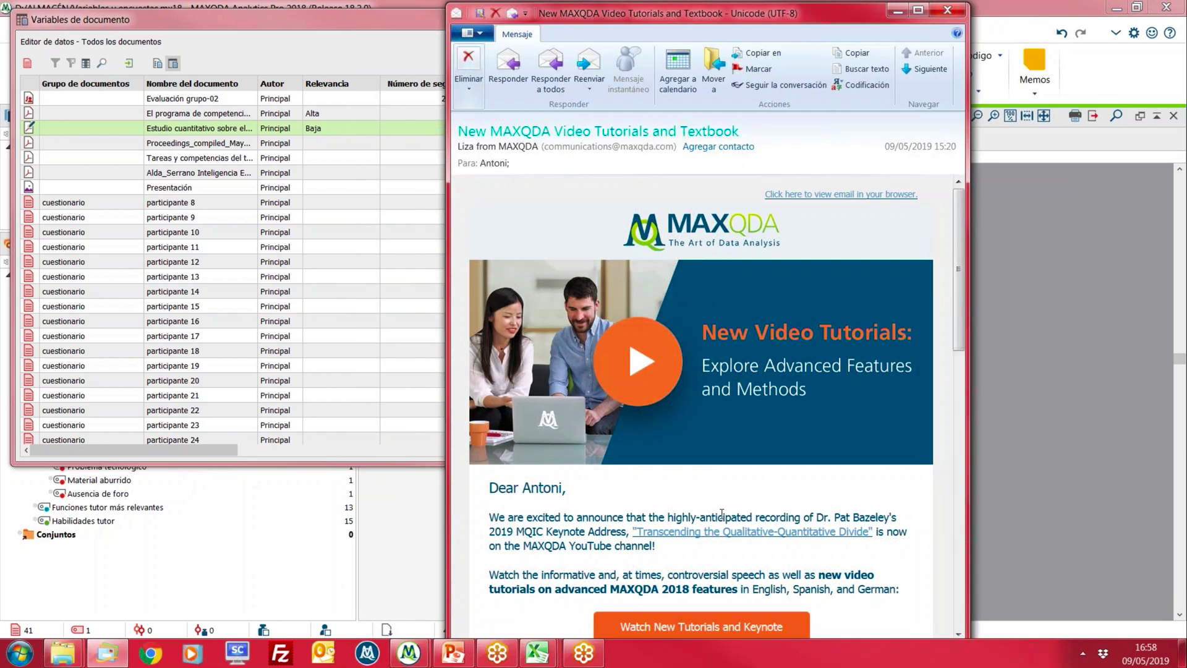
pyautogui.scroll(-2, 733, 507)
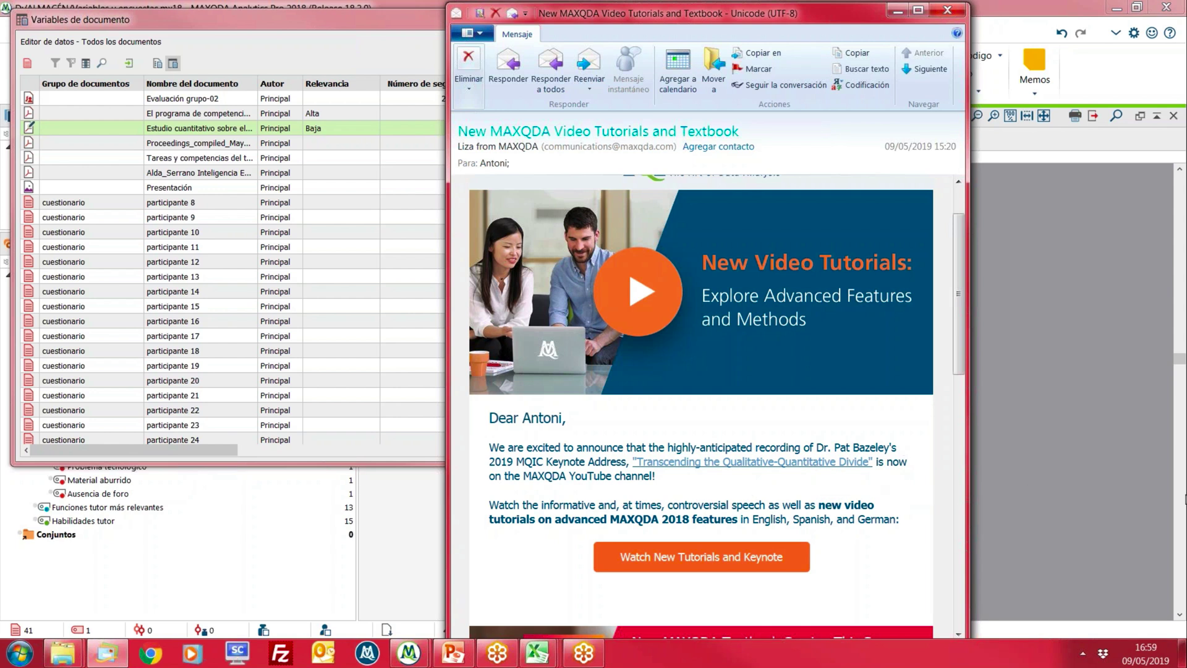
pyautogui.click(1021, 433)
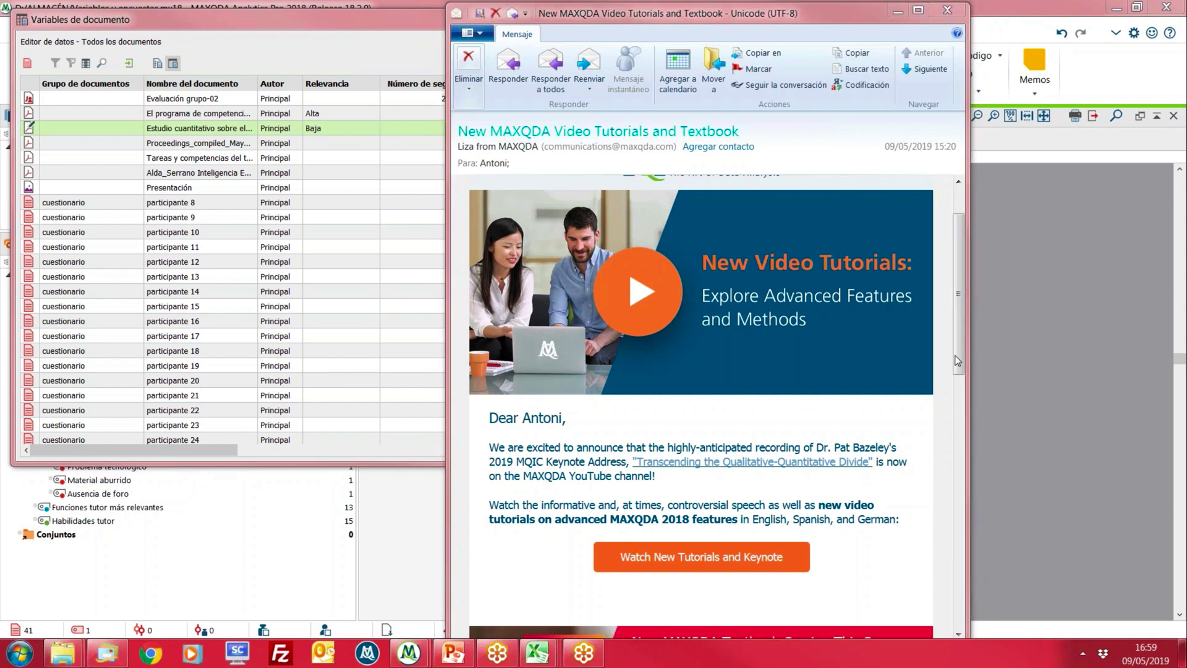
pyautogui.moveTo(960, 361); pyautogui.dragTo(962, 475)
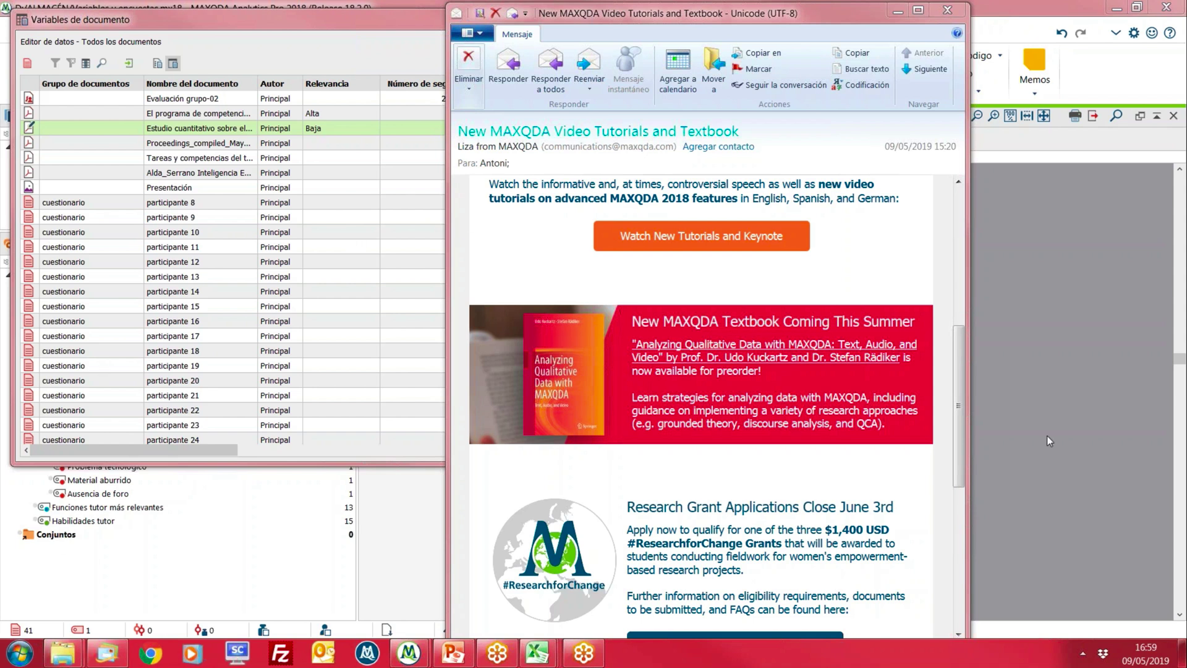
pyautogui.moveTo(960, 438)
pyautogui.mouseDown()
pyautogui.moveTo(965, 499)
pyautogui.moveTo(965, 487)
pyautogui.mouseUp()
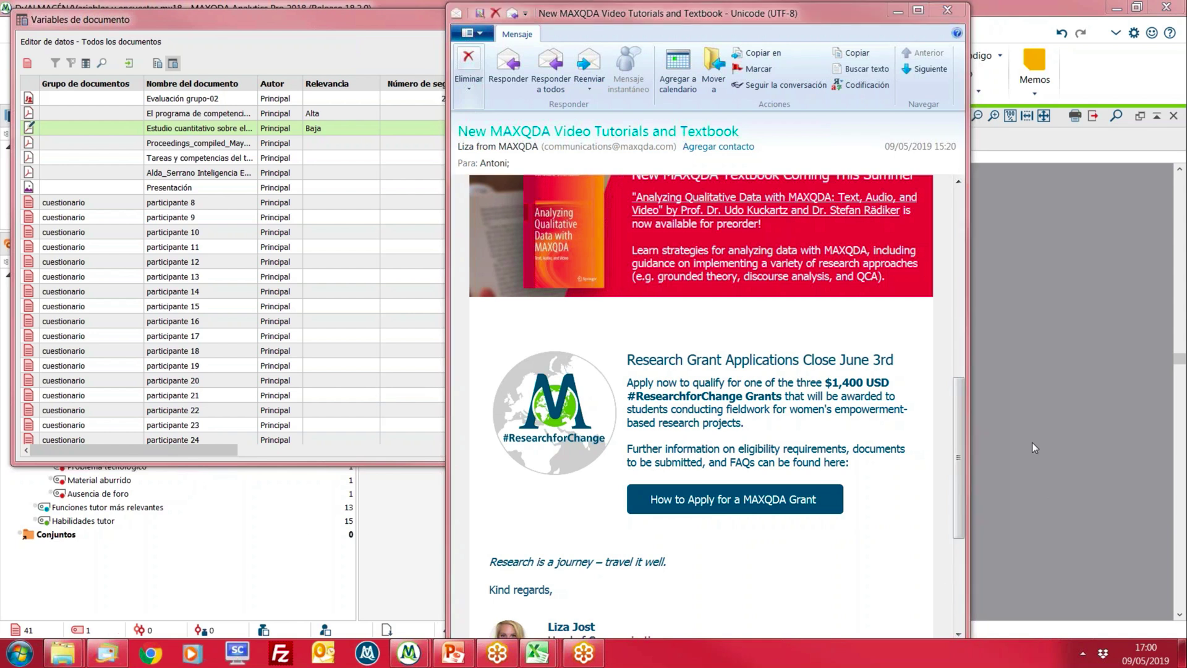
pyautogui.moveTo(447, 275); pyautogui.dragTo(416, 274)
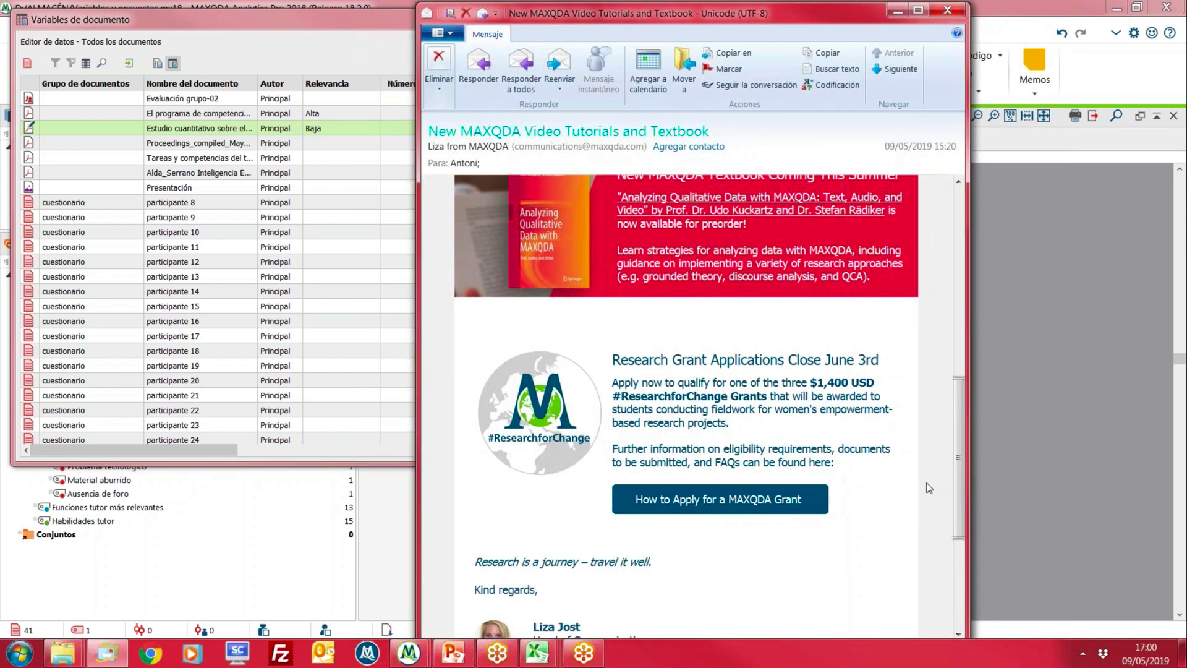